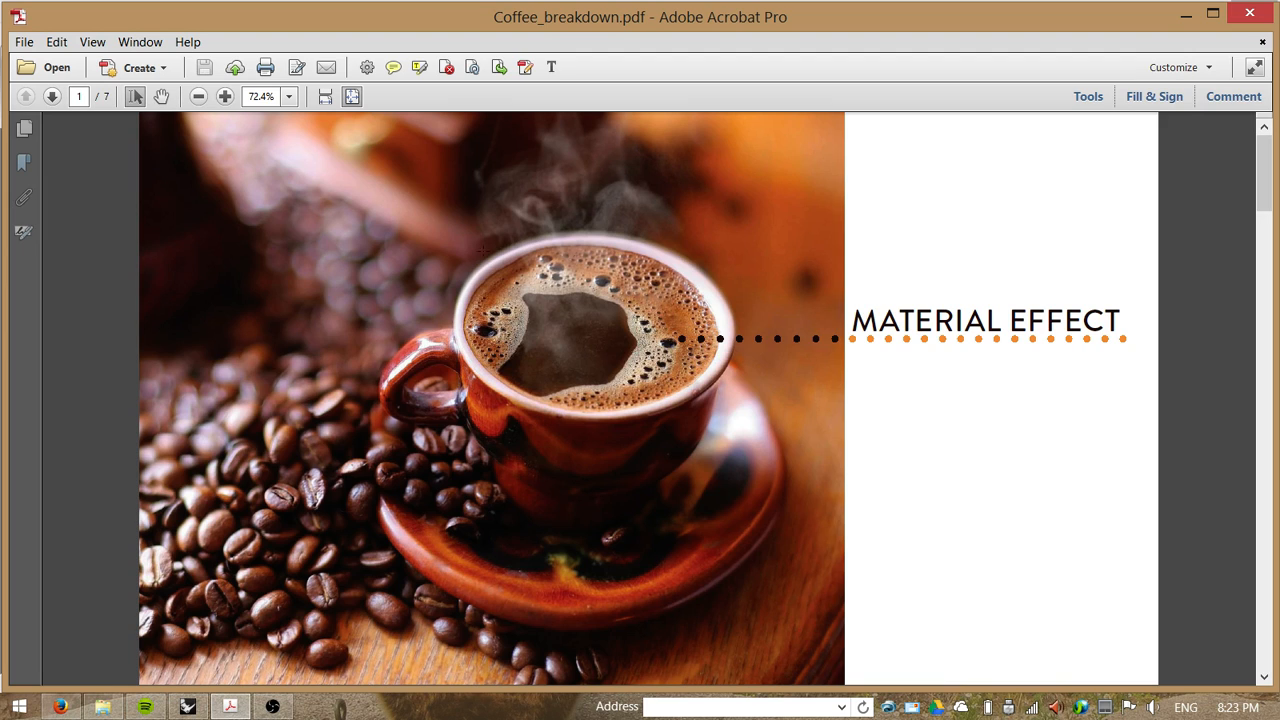
# Step: Page through the coffee breakdown PDF to review each foam diagram
pyautogui.scroll(-3, 745, 316)
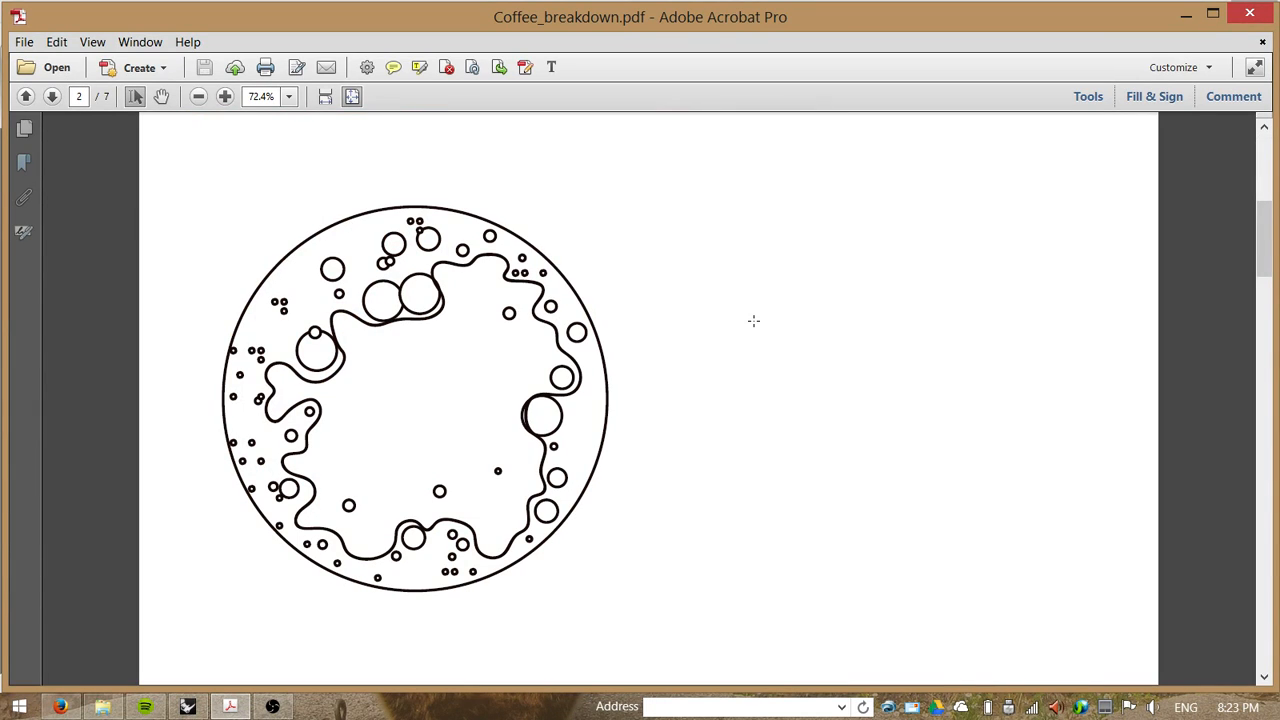
pyautogui.scroll(-3, 753, 320)
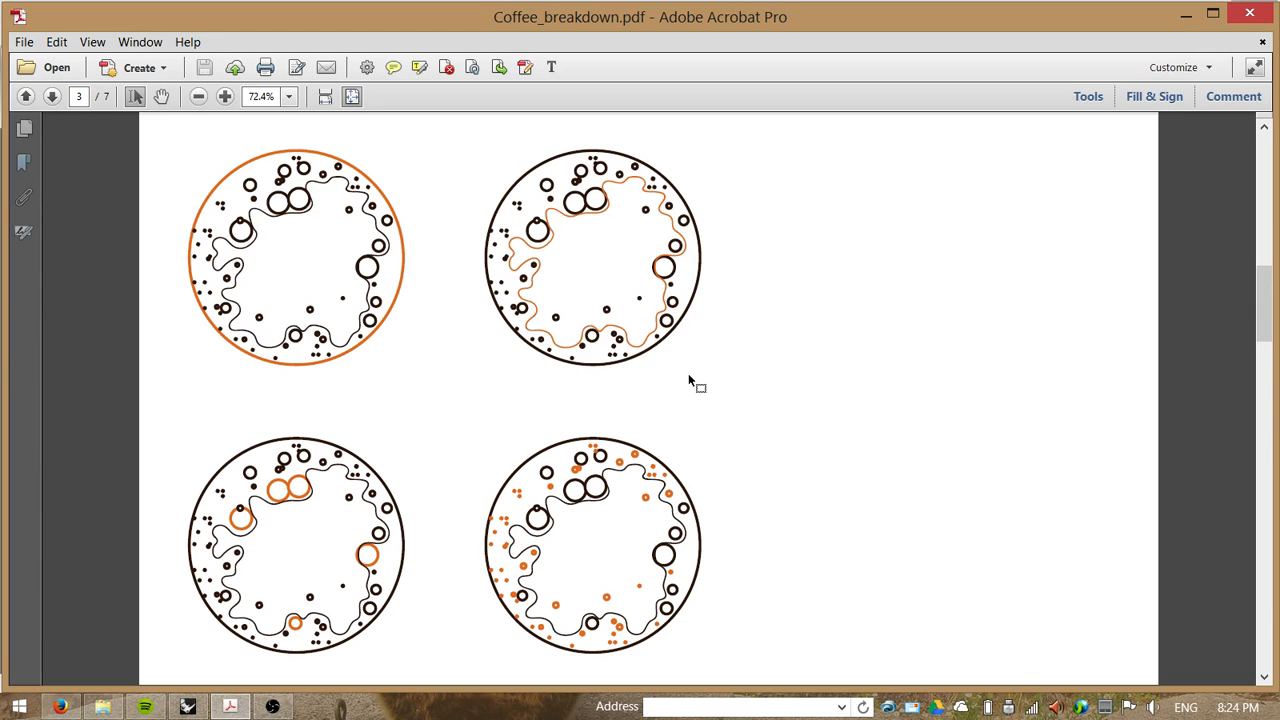
pyautogui.scroll(-2, 704, 303)
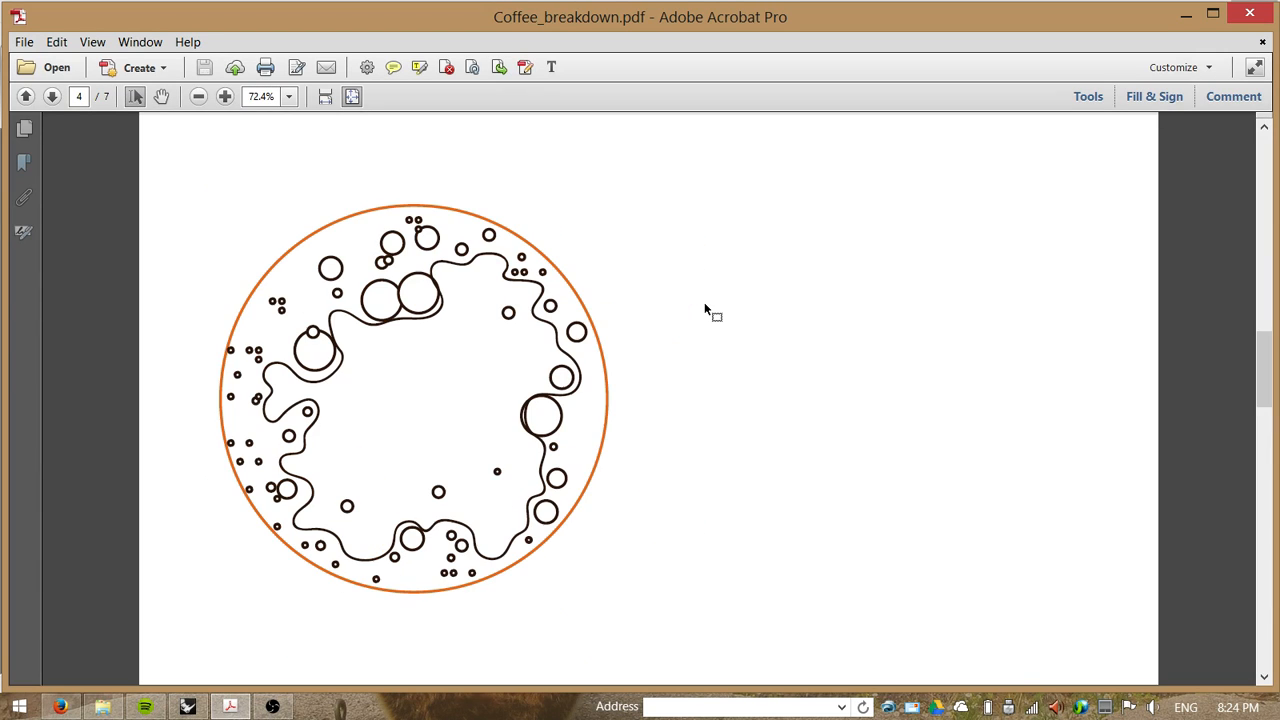
pyautogui.scroll(-2, 704, 303)
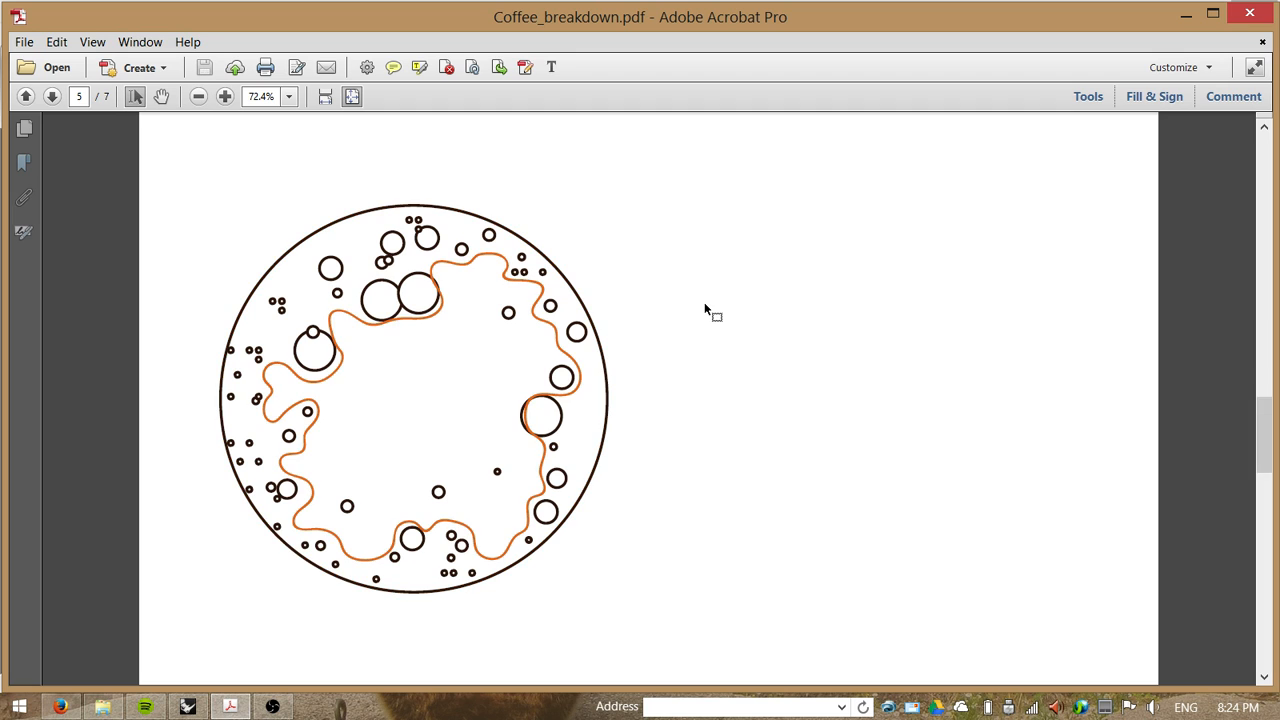
pyautogui.scroll(-2, 705, 306)
pyautogui.scroll(-2, 705, 306)
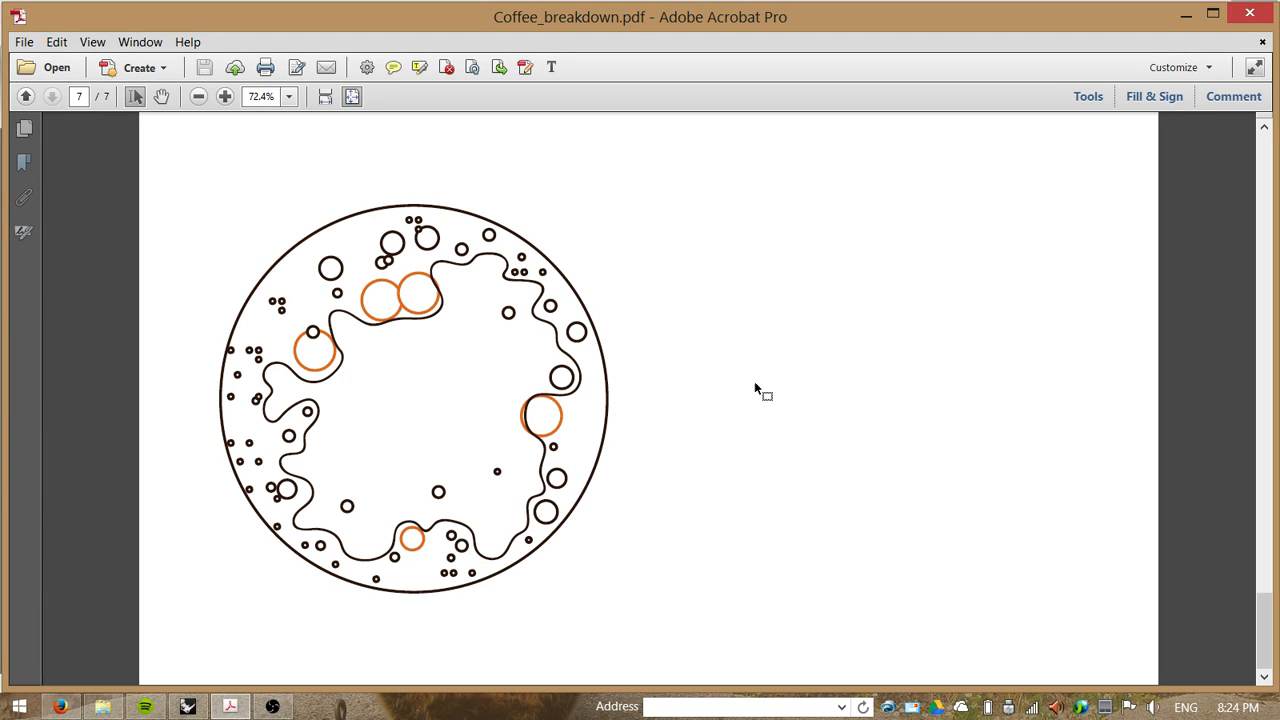
# Step: Switch to Grasshopper and snap its window beside the Rhino window
pyautogui.click(199, 708)
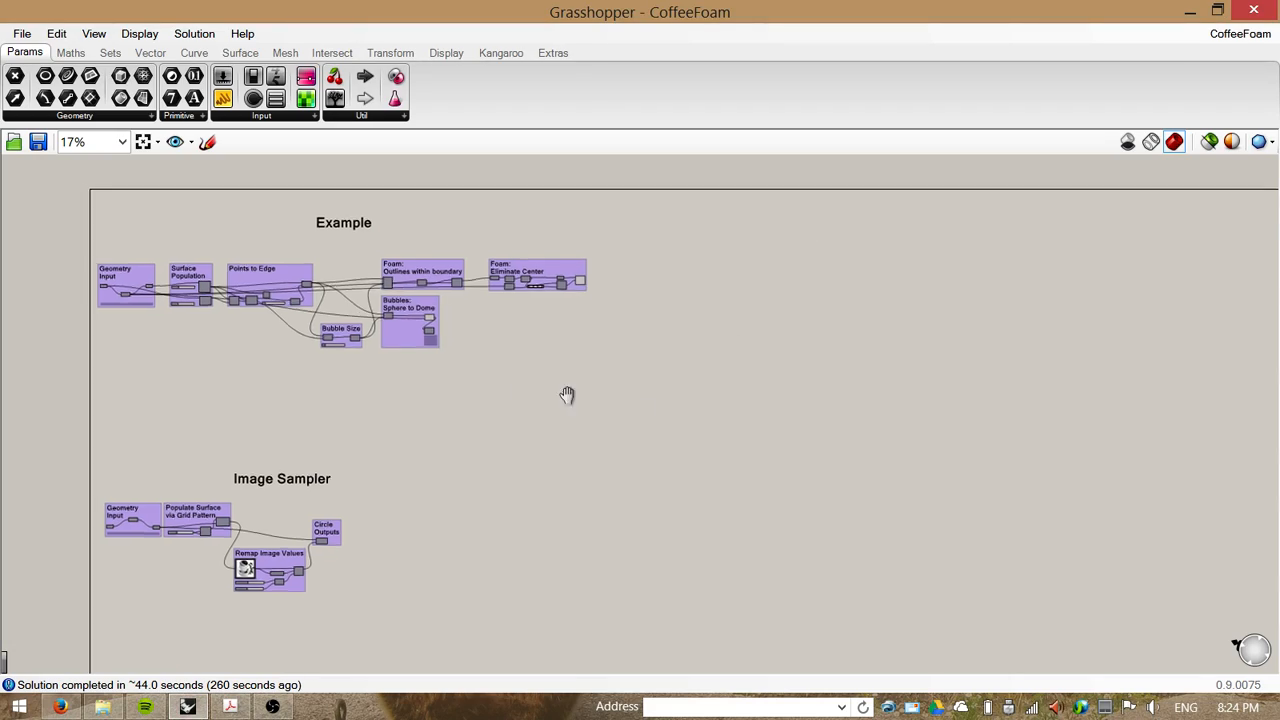
pyautogui.moveTo(567, 395); pyautogui.dragTo(749, 429, button='right')
pyautogui.moveTo(496, 15); pyautogui.dragTo(1279, 60)
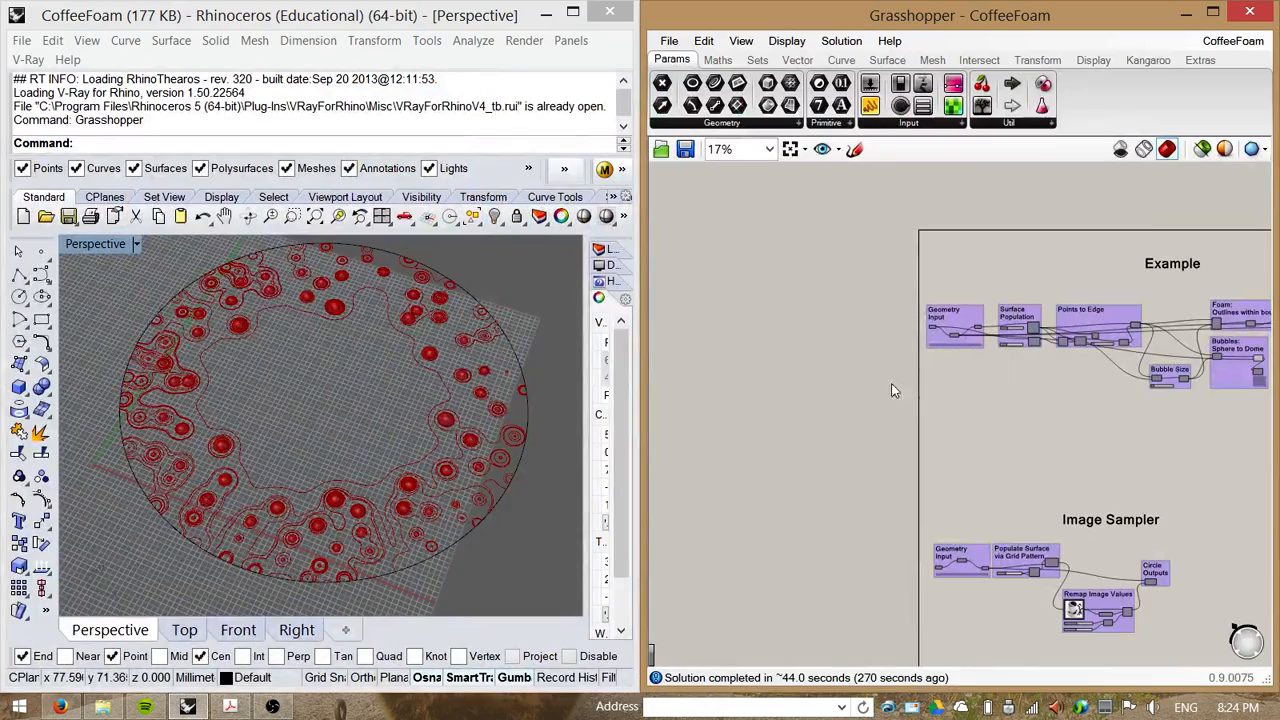
# Step: Orbit and zoom the Rhino perspective view to examine the foam and bubble geometry
pyautogui.moveTo(380, 426); pyautogui.dragTo(257, 508, button='right')
pyautogui.scroll(10, 299, 498)
pyautogui.scroll(-9, 257, 508)
pyautogui.moveTo(278, 444); pyautogui.dragTo(276, 497, button='right')
pyautogui.scroll(-4, 315, 451)
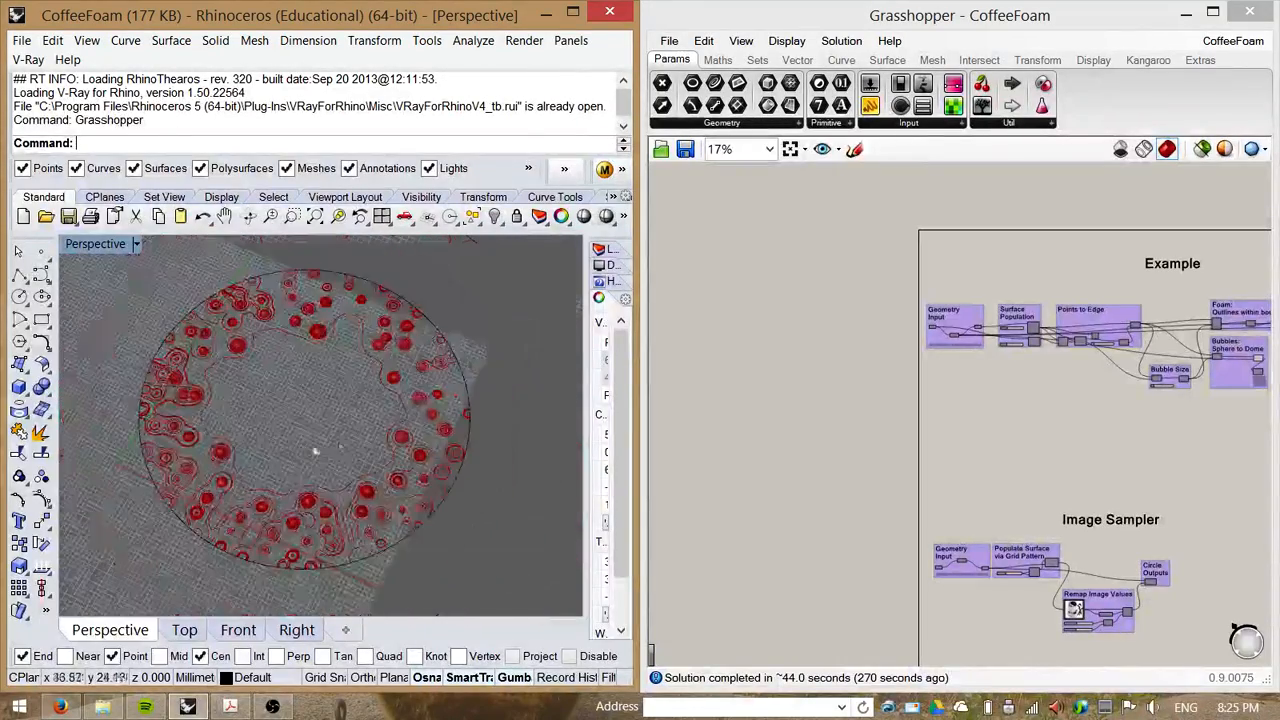
pyautogui.moveTo(317, 450)
pyautogui.mouseDown(button='right')
pyautogui.moveTo(300, 383)
pyautogui.moveTo(363, 364)
pyautogui.moveTo(394, 417)
pyautogui.moveTo(325, 456)
pyautogui.mouseUp(button='right')
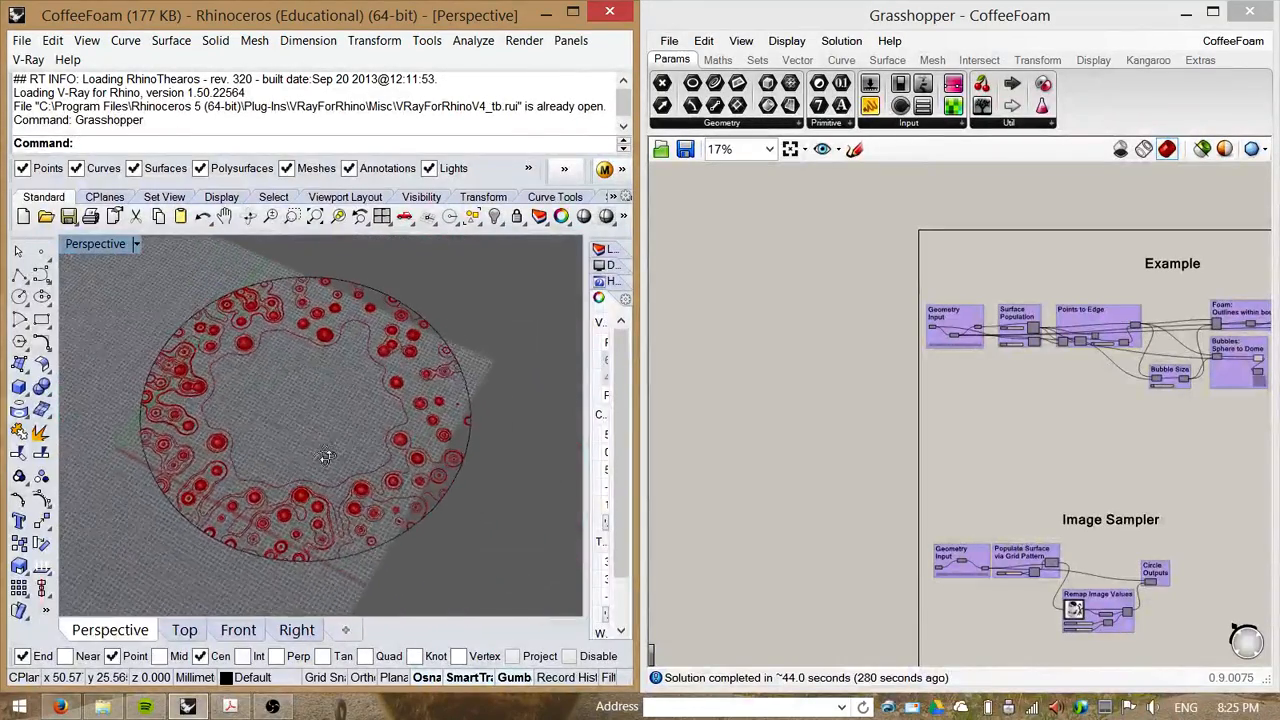
# Step: Maximize Grasshopper and zoom into the Geometry Input group of the Example definition
pyautogui.moveTo(1005, 20); pyautogui.dragTo(722, 8)
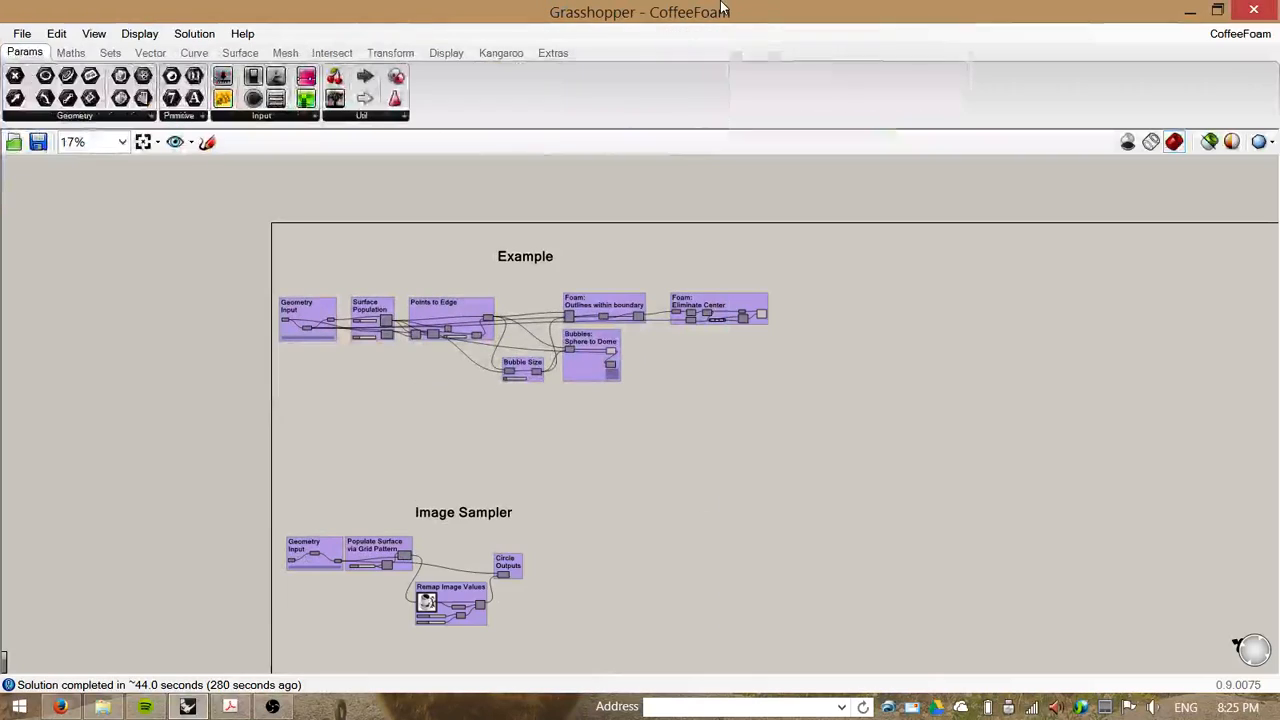
pyautogui.moveTo(416, 413); pyautogui.dragTo(492, 455, button='right')
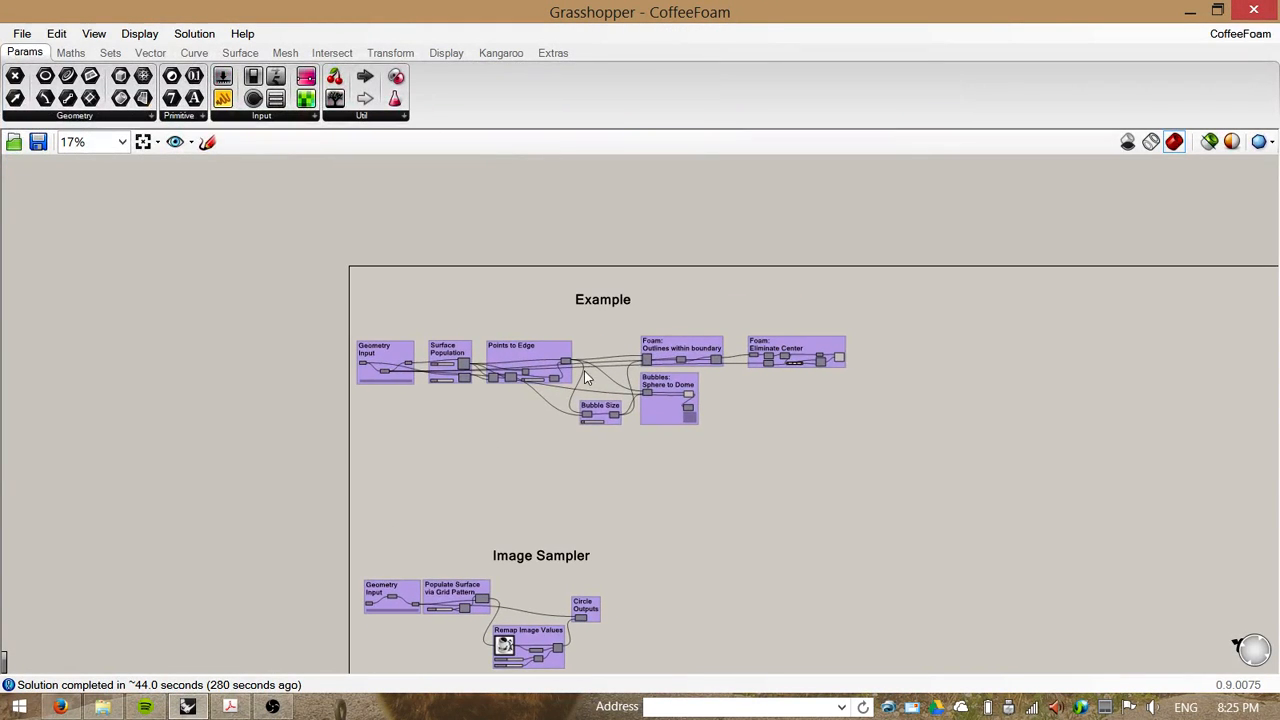
pyautogui.scroll(2, 587, 377)
pyautogui.scroll(3, 565, 291)
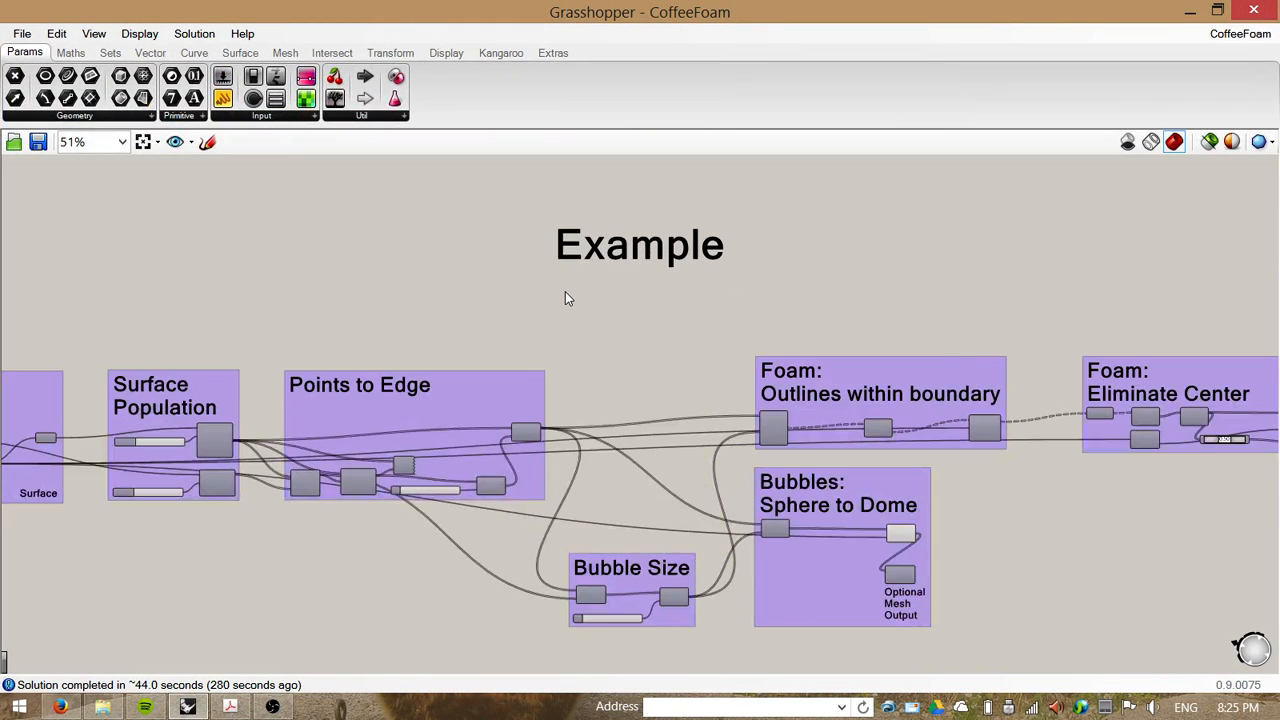
pyautogui.scroll(-2, 565, 295)
pyautogui.moveTo(455, 320); pyautogui.dragTo(503, 292, button='right')
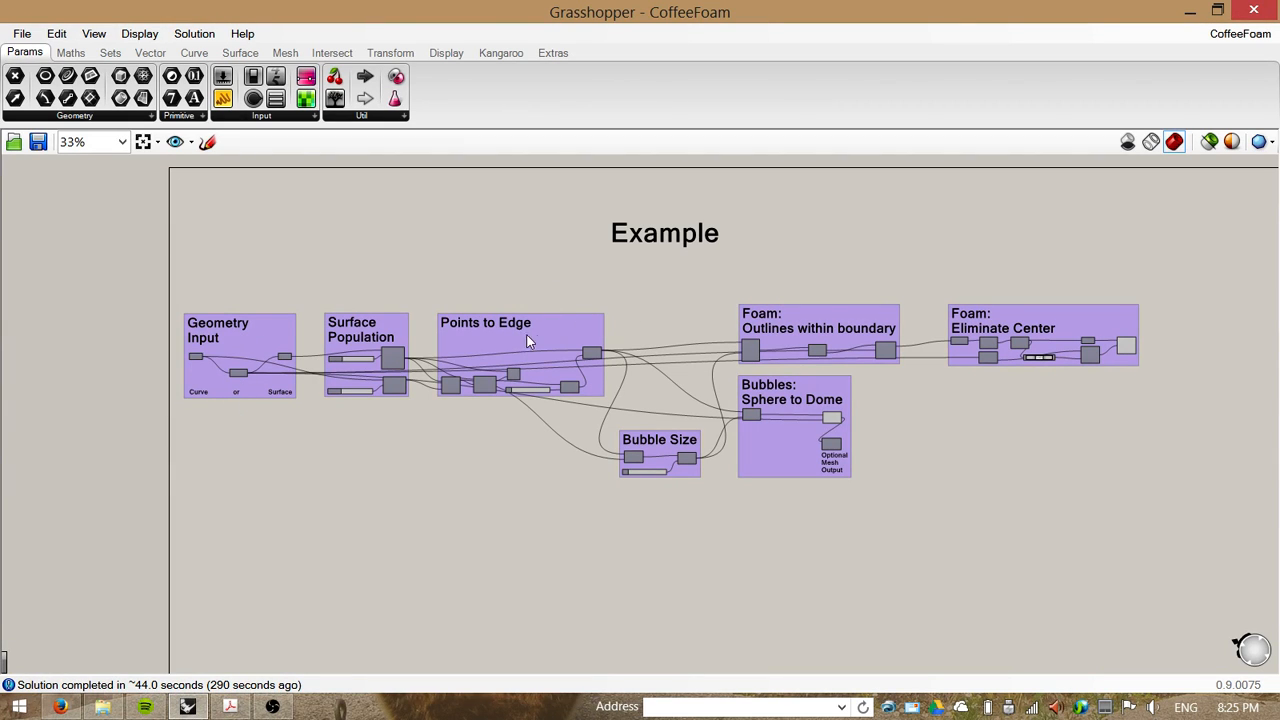
pyautogui.moveTo(281, 416); pyautogui.dragTo(367, 422, button='right')
pyautogui.scroll(8, 352, 392)
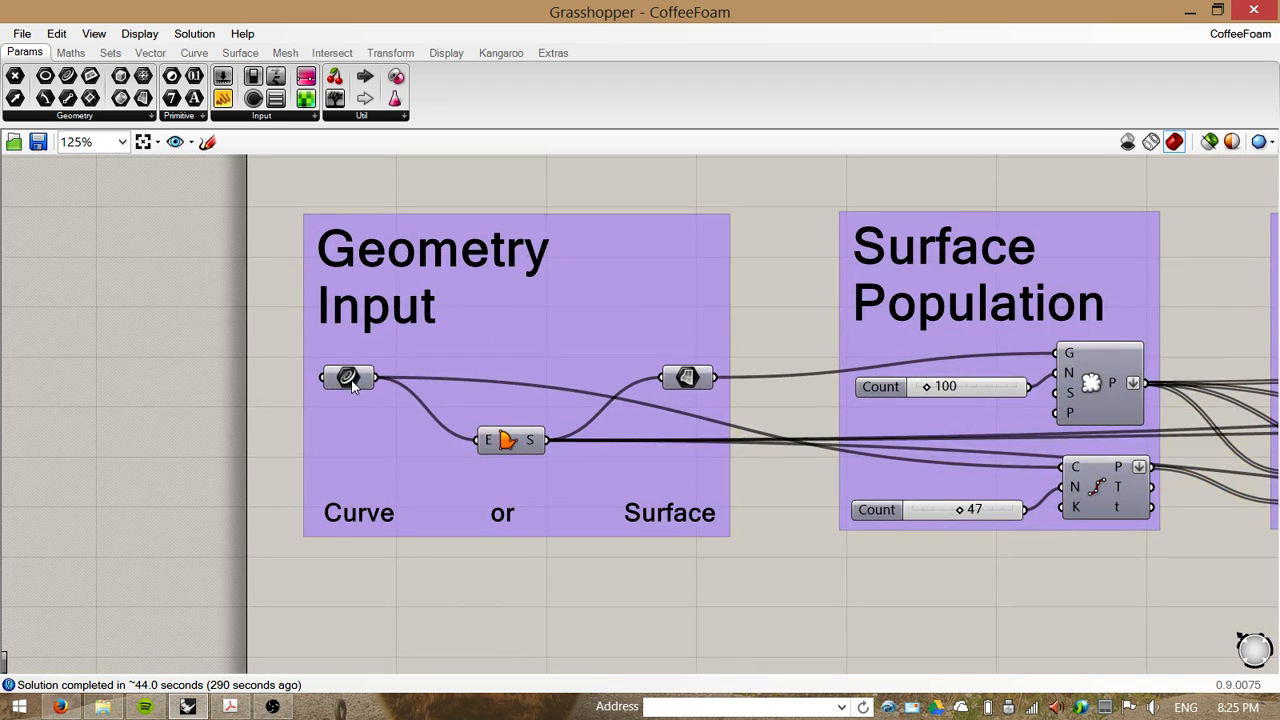
# Step: Select and slightly nudge the Curve and Surface parameters in the Geometry Input group
pyautogui.click(349, 378)
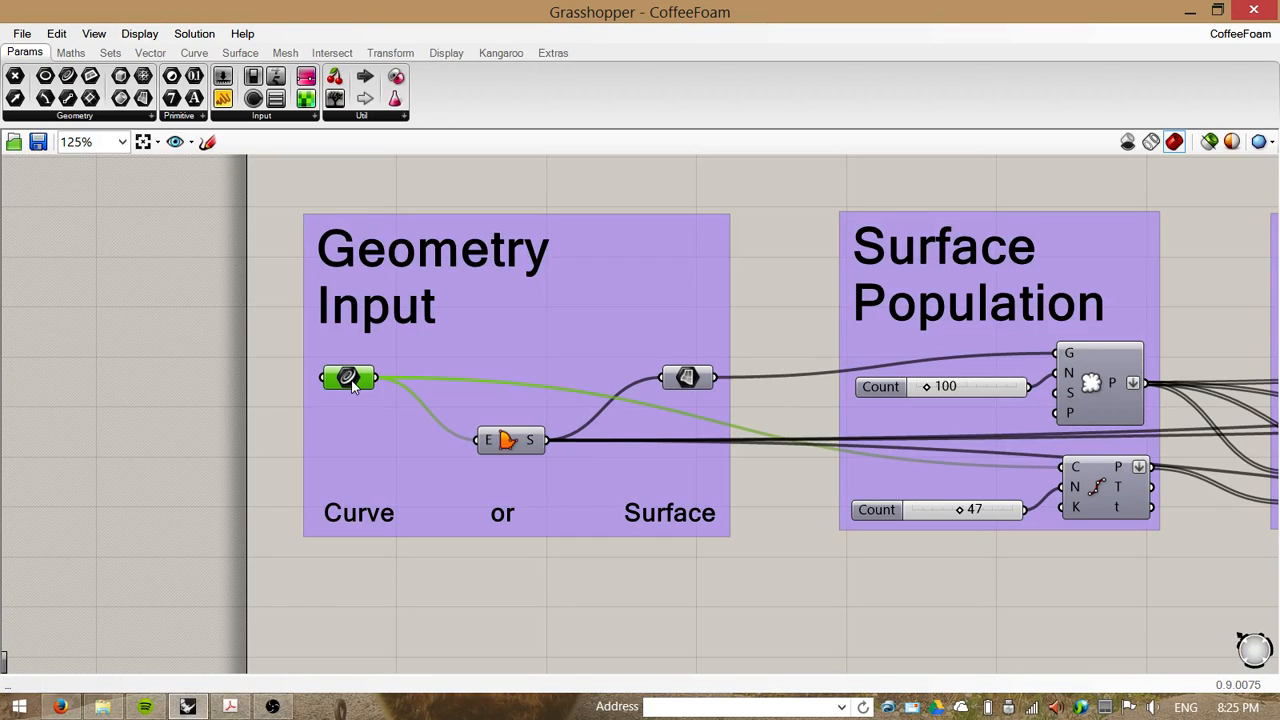
pyautogui.moveTo(350, 380); pyautogui.dragTo(350, 366)
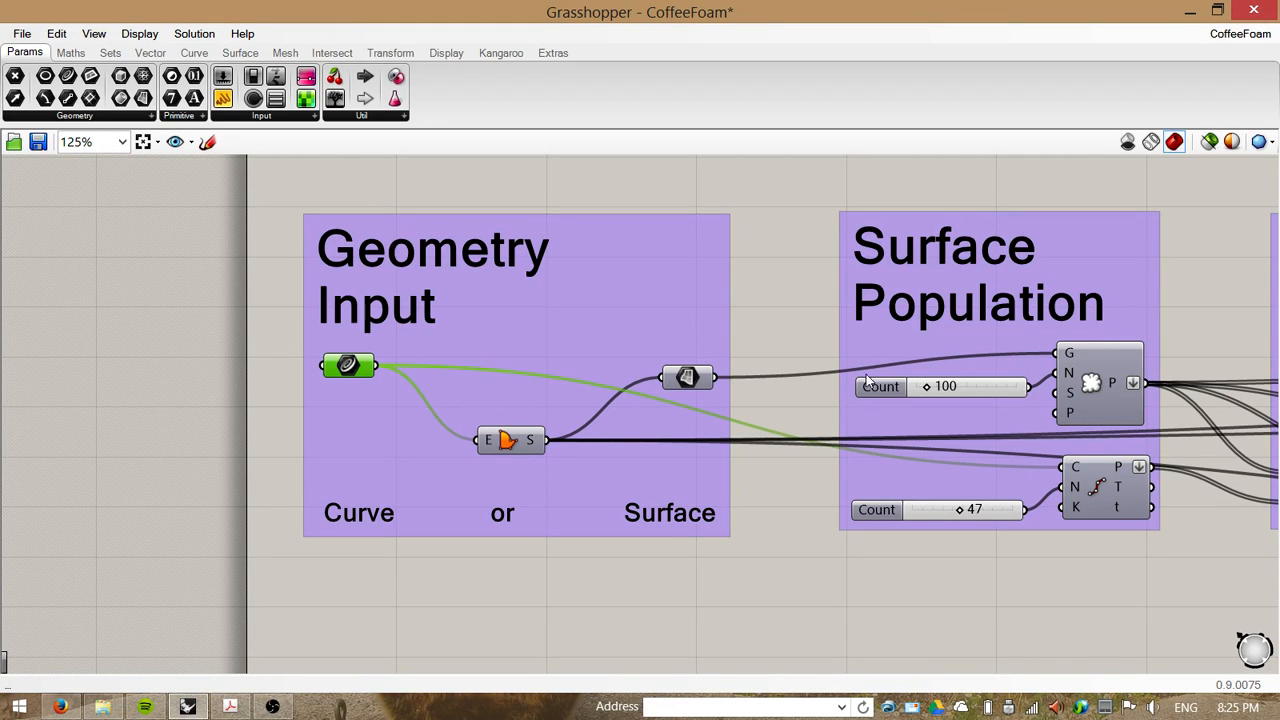
pyautogui.click(685, 377)
pyautogui.moveTo(685, 377); pyautogui.dragTo(676, 371)
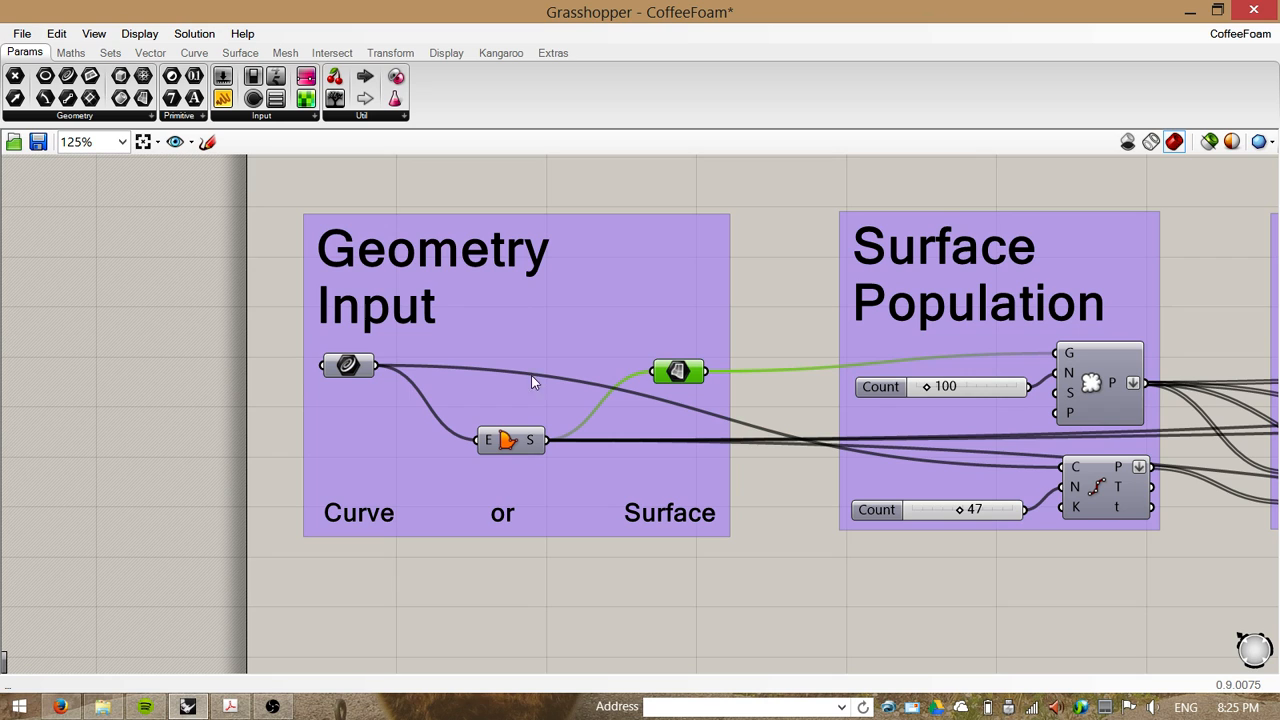
pyautogui.moveTo(679, 375)
pyautogui.click(355, 368)
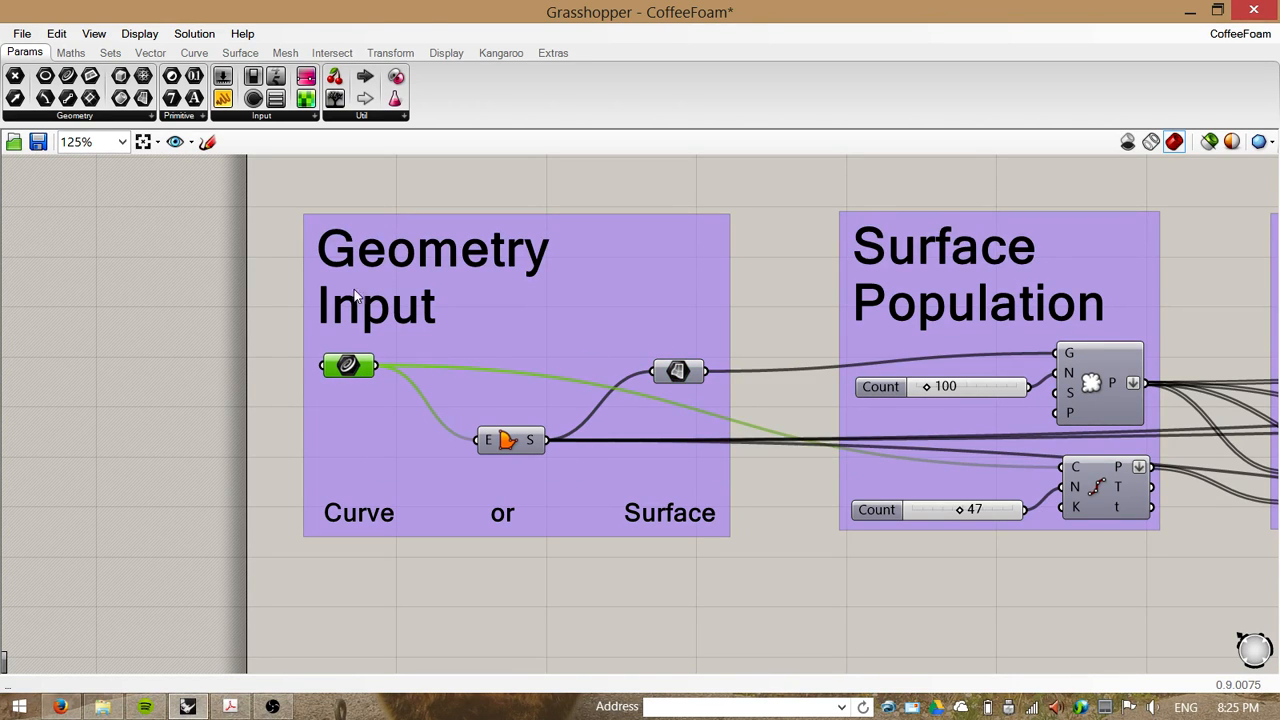
# Step: Select the circular boundary curve in the Rhino viewport, then return Grasshopper to full screen
pyautogui.moveTo(438, 12); pyautogui.dragTo(925, 63)
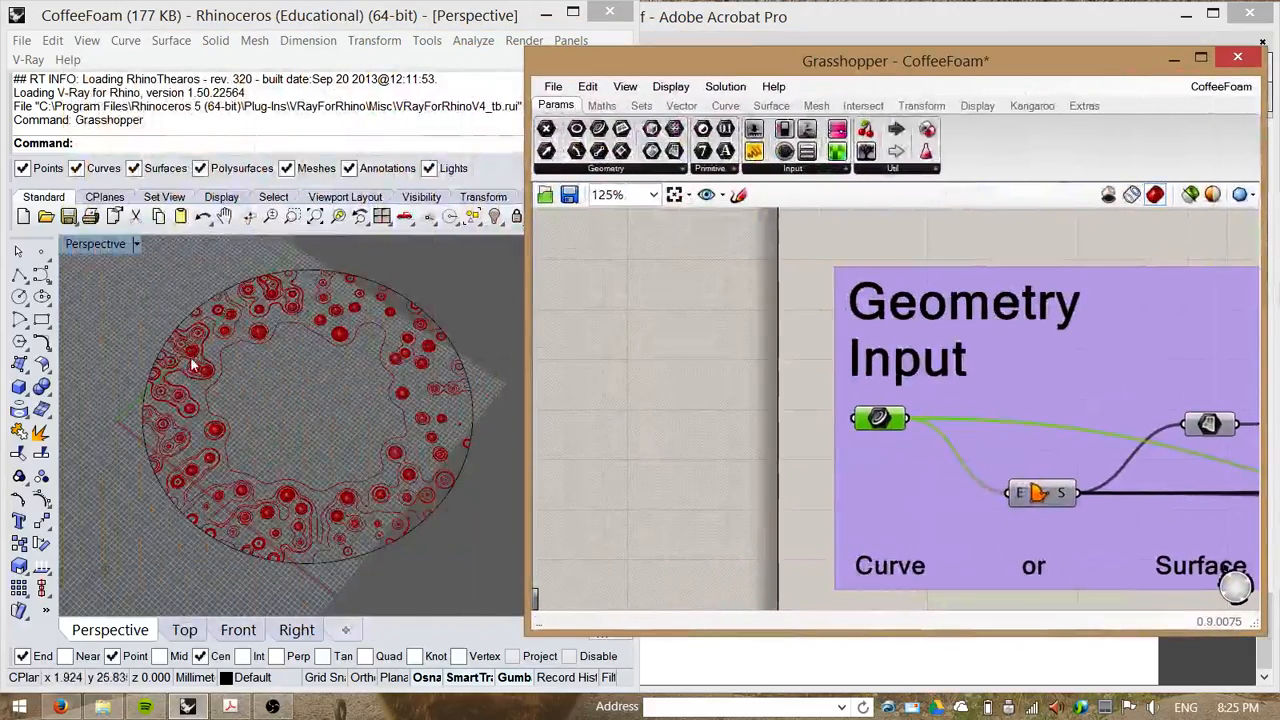
pyautogui.click(157, 365)
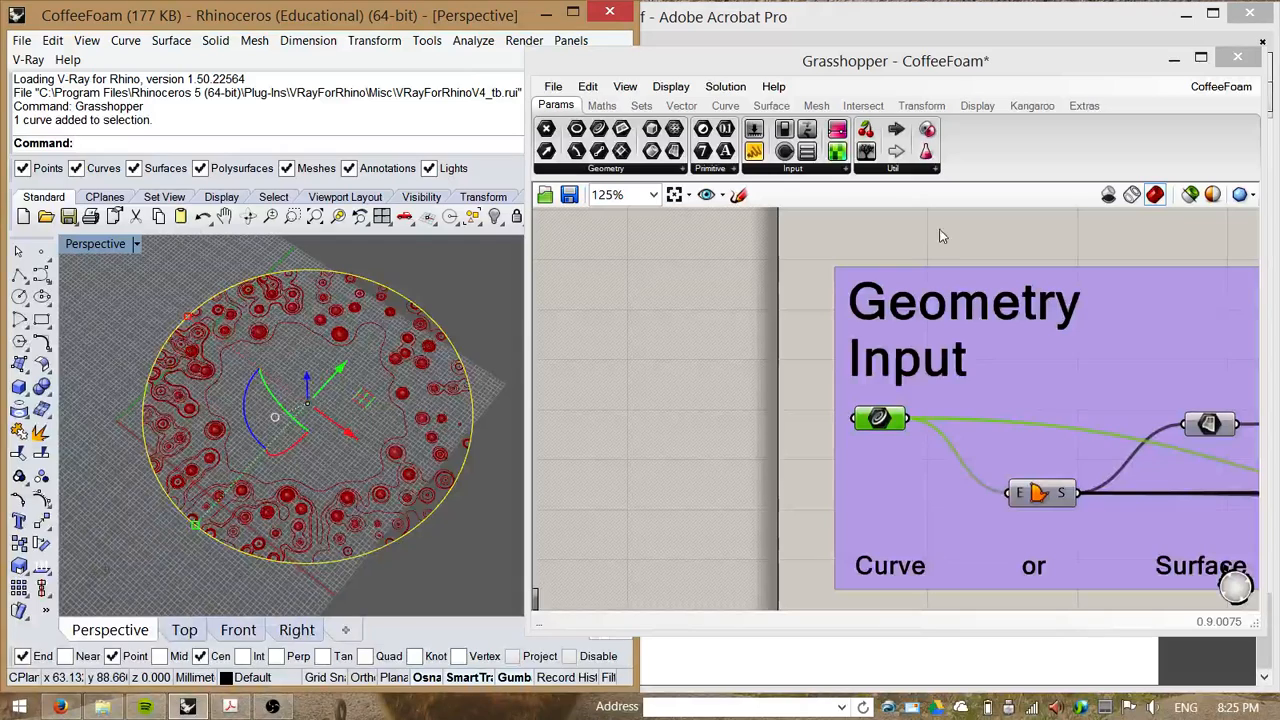
pyautogui.moveTo(926, 68); pyautogui.dragTo(674, 4)
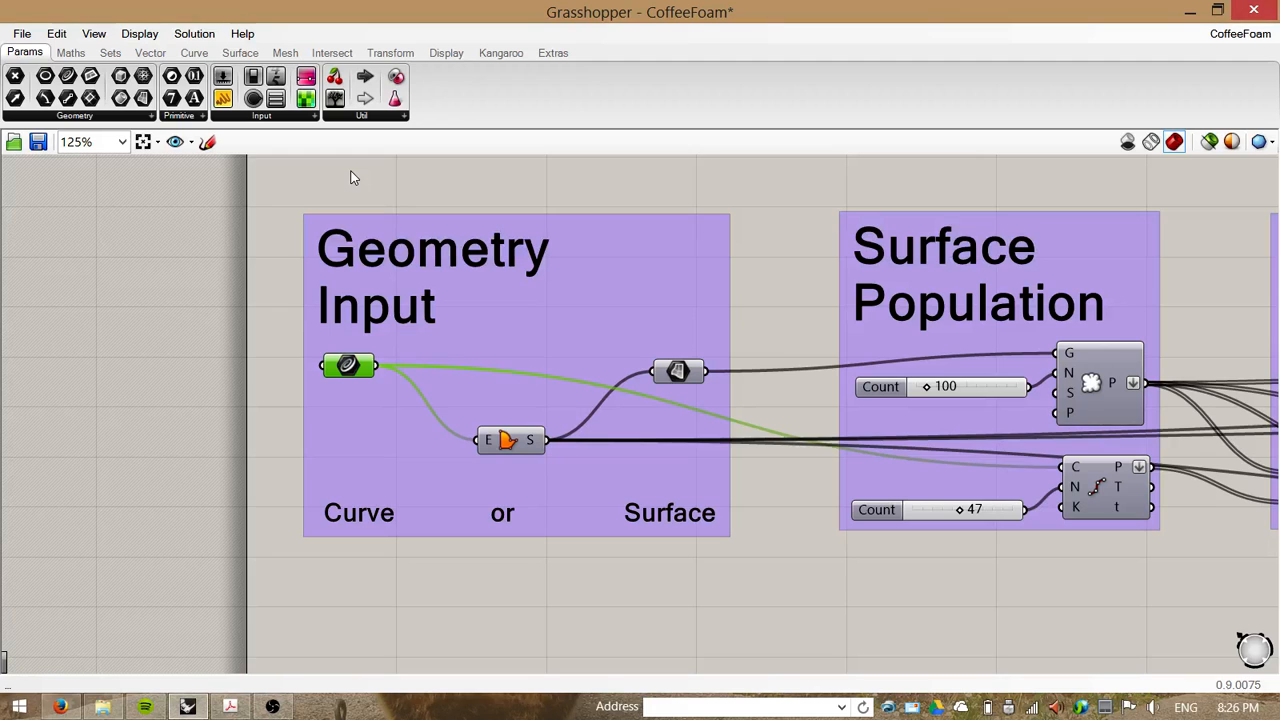
# Step: Switch the canvas display to show full component names instead of icons
pyautogui.click(138, 34)
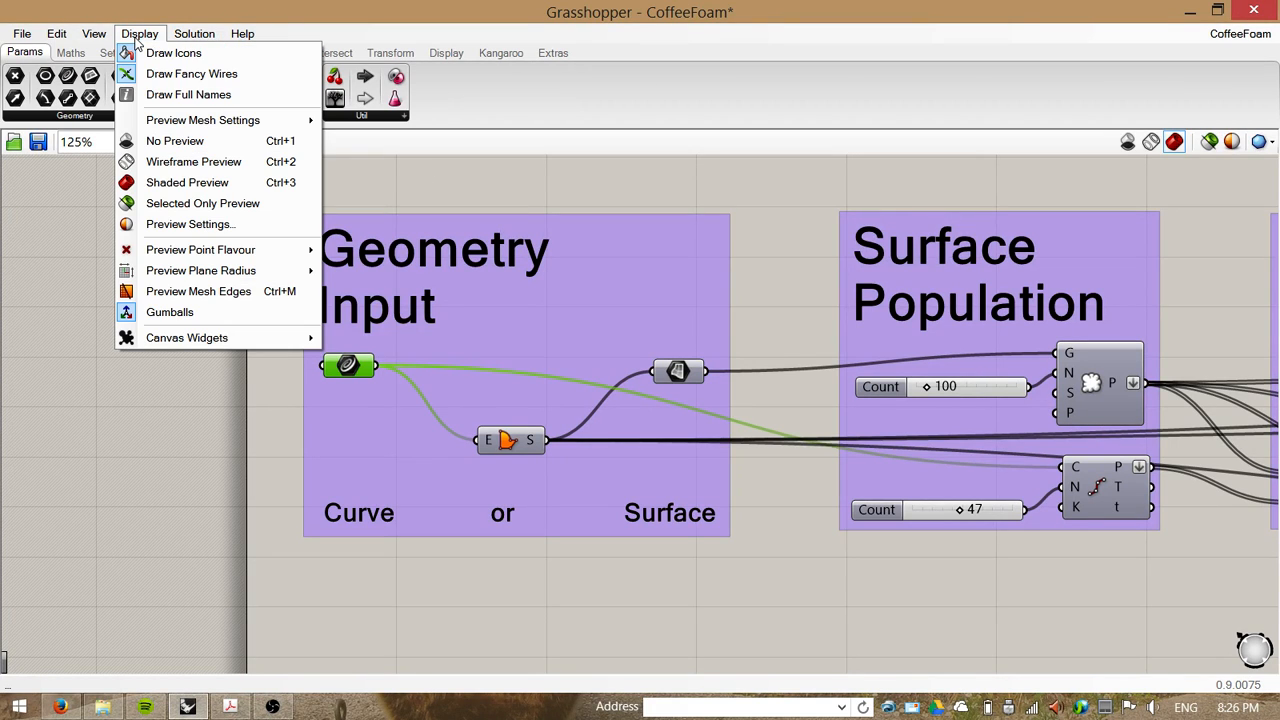
pyautogui.click(180, 94)
pyautogui.click(140, 34)
pyautogui.click(174, 55)
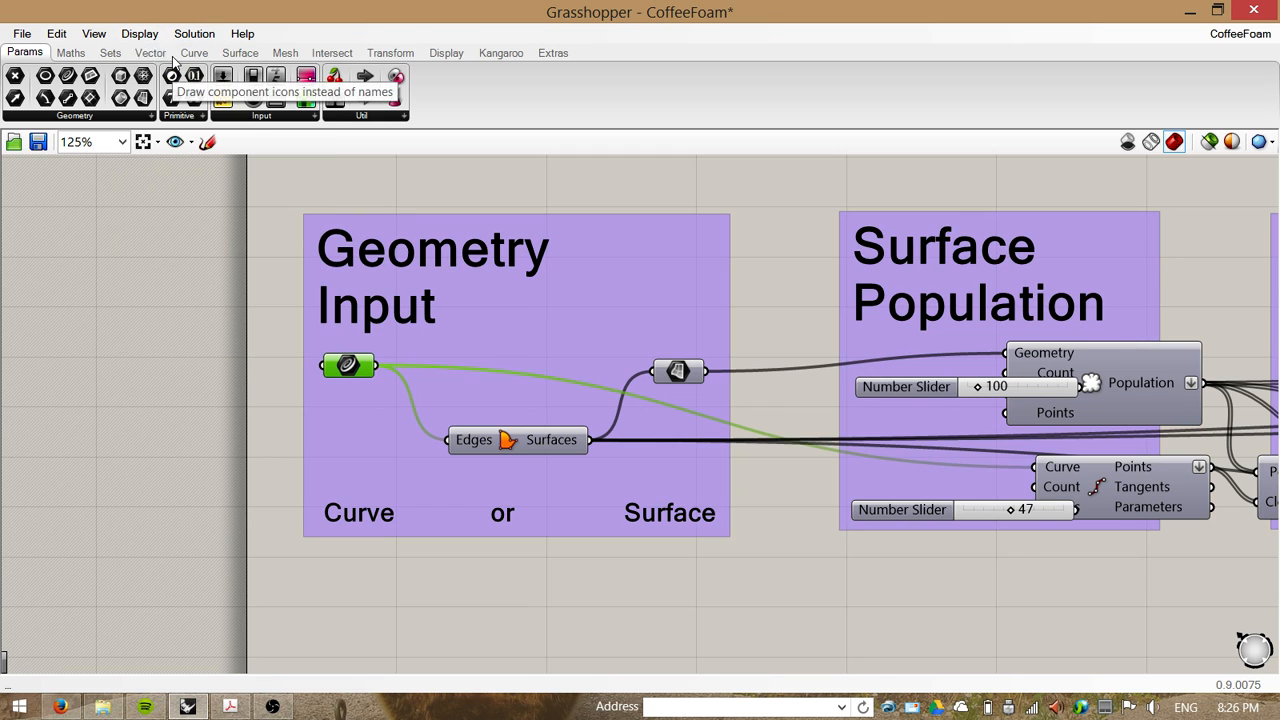
# Step: Move the Divide Curve component below Populate Geometry and shift Populate Geometry down in the Surface Population group
pyautogui.moveTo(775, 507); pyautogui.dragTo(460, 411, button='right')
pyautogui.scroll(-1, 525, 373)
pyautogui.scroll(-1, 460, 411)
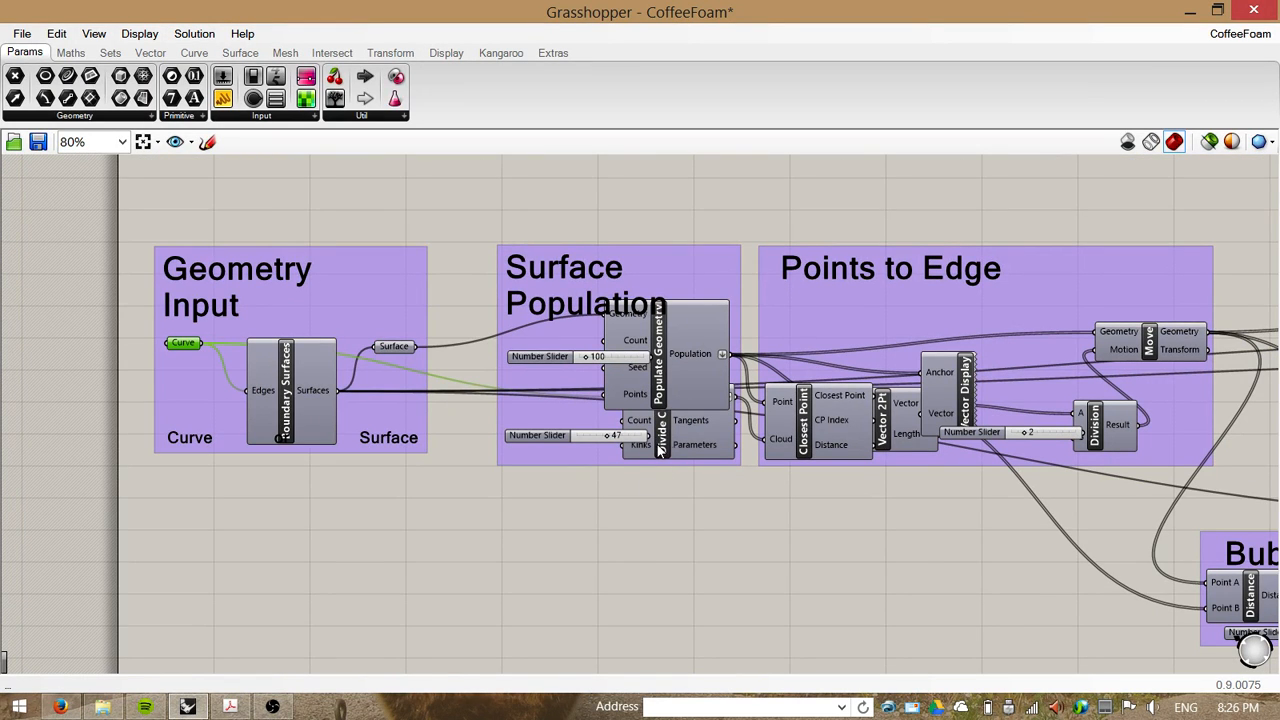
pyautogui.moveTo(661, 450); pyautogui.dragTo(662, 553)
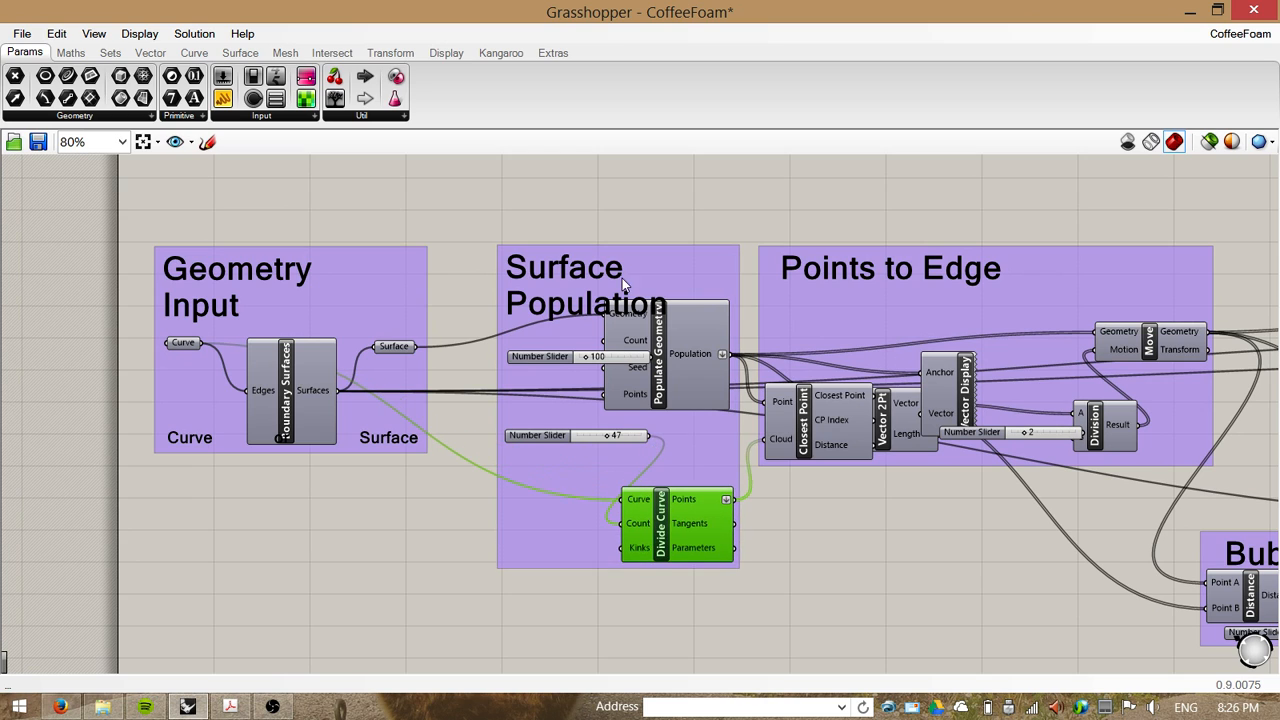
pyautogui.moveTo(673, 405); pyautogui.dragTo(679, 425)
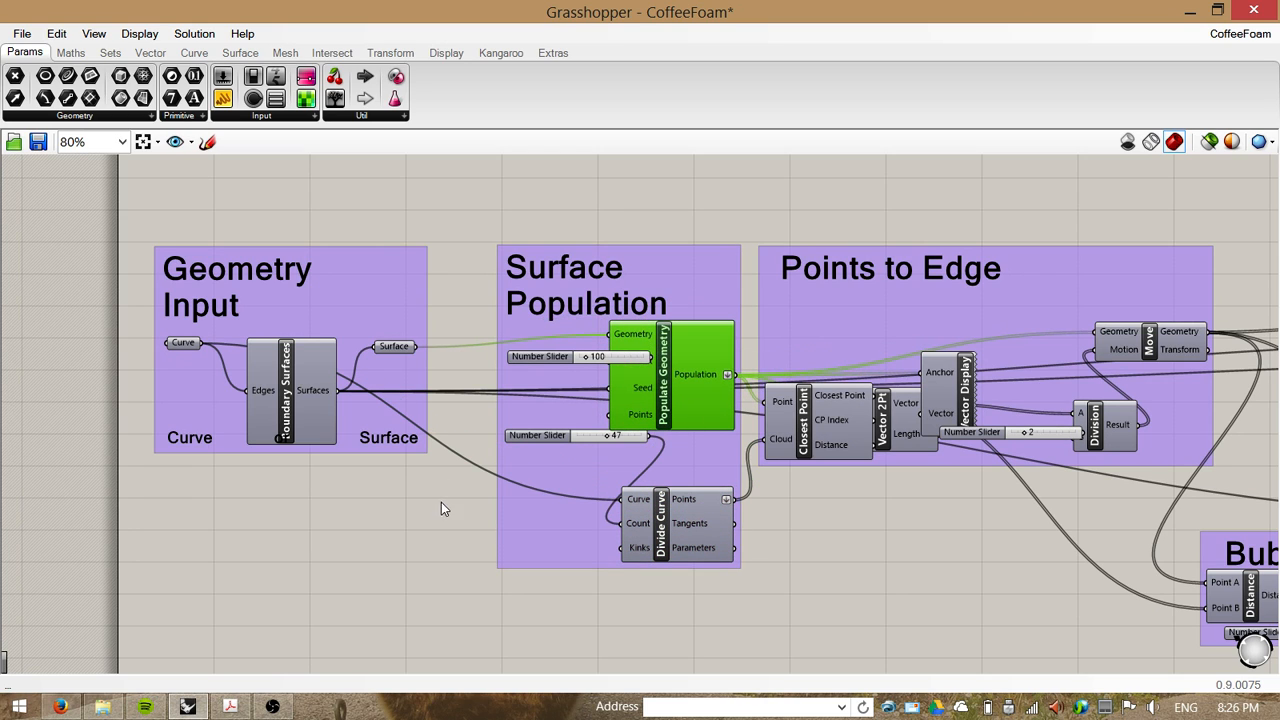
# Step: Reposition the 100 and 47 Count number sliders beside Populate Geometry and Divide Curve
pyautogui.moveTo(441, 502); pyautogui.dragTo(408, 505, button='right')
pyautogui.scroll(-1, 385, 443)
pyautogui.moveTo(387, 444); pyautogui.dragTo(300, 440, button='right')
pyautogui.scroll(2, 424, 390)
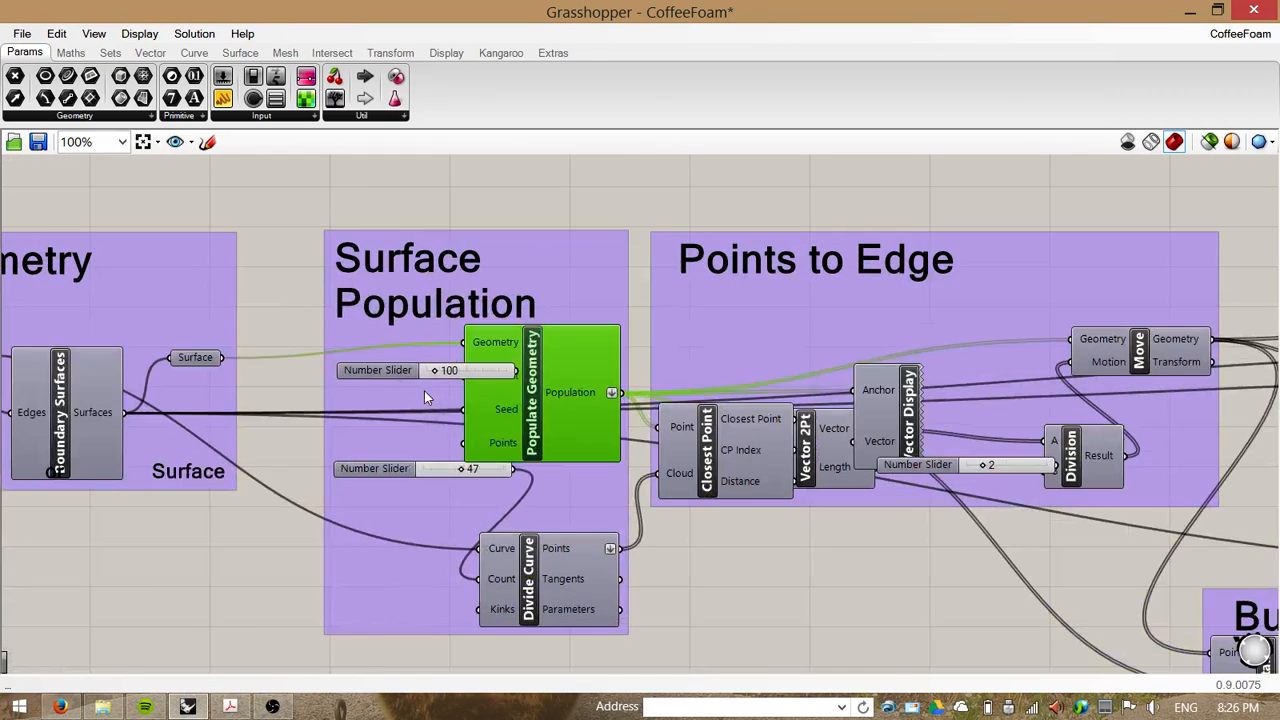
pyautogui.scroll(1, 450, 399)
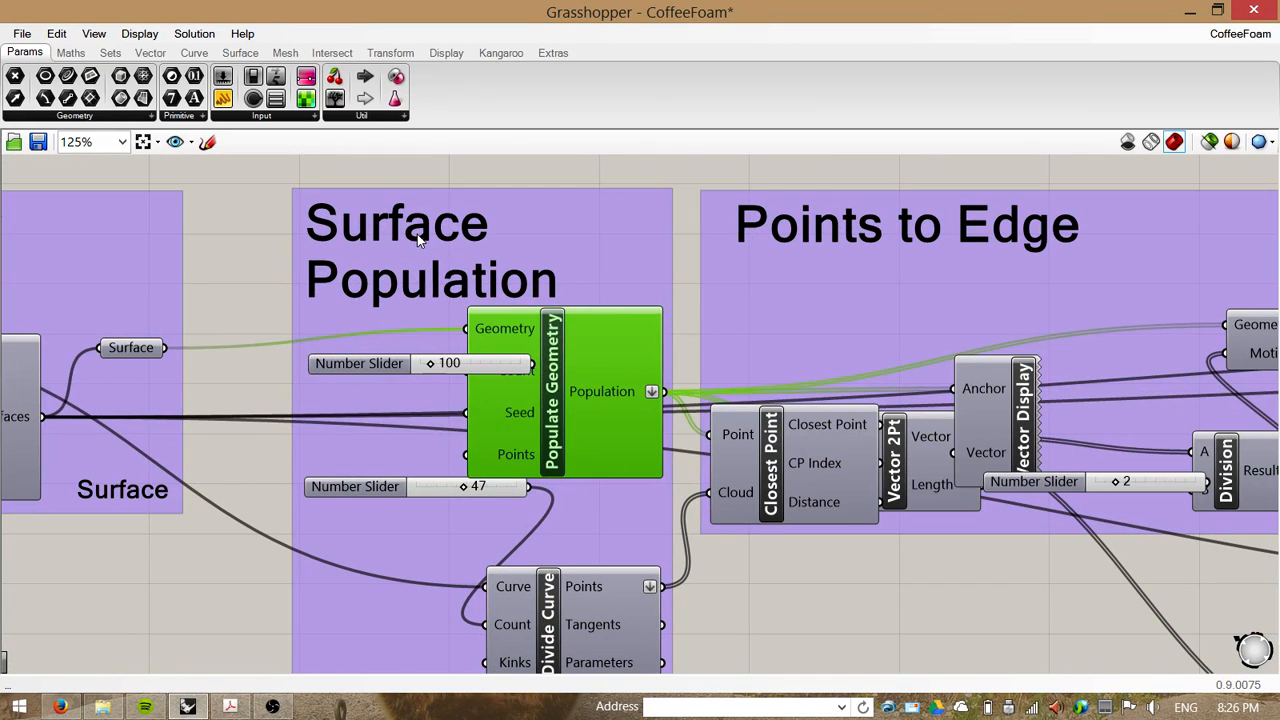
pyautogui.moveTo(417, 234); pyautogui.dragTo(461, 197, button='right')
pyautogui.scroll(-1, 450, 240)
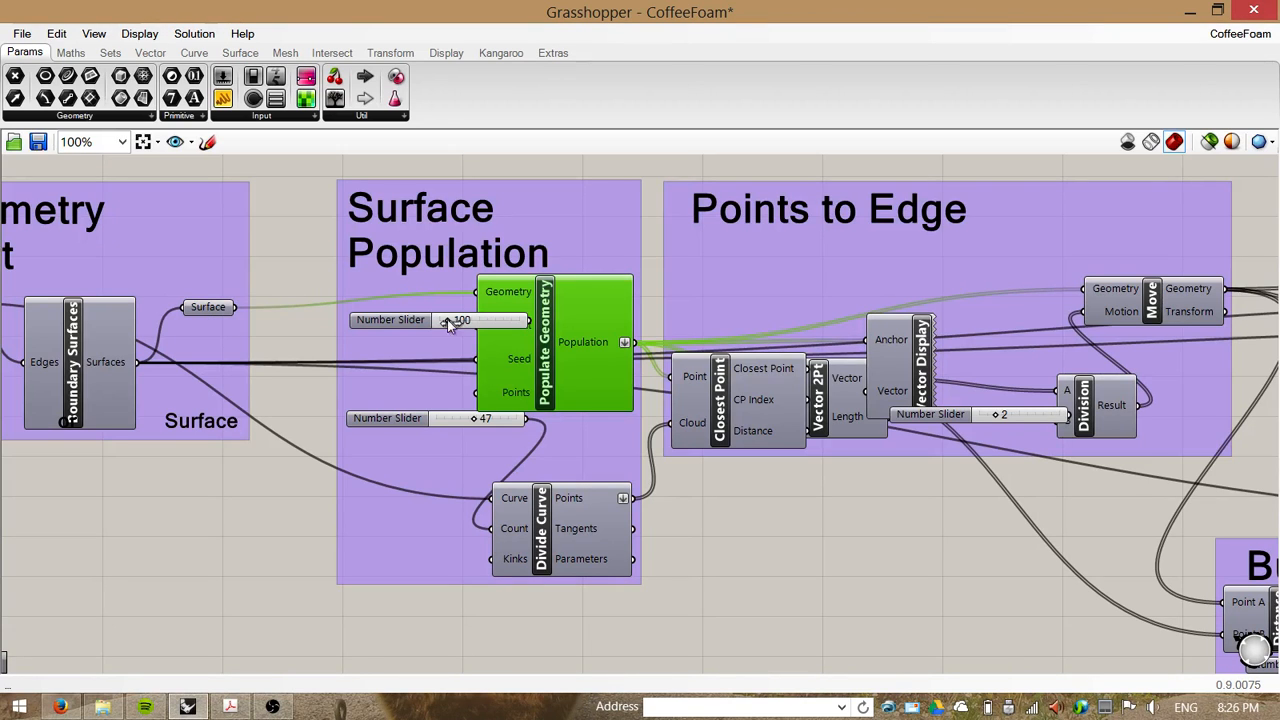
pyautogui.moveTo(407, 329); pyautogui.dragTo(315, 336)
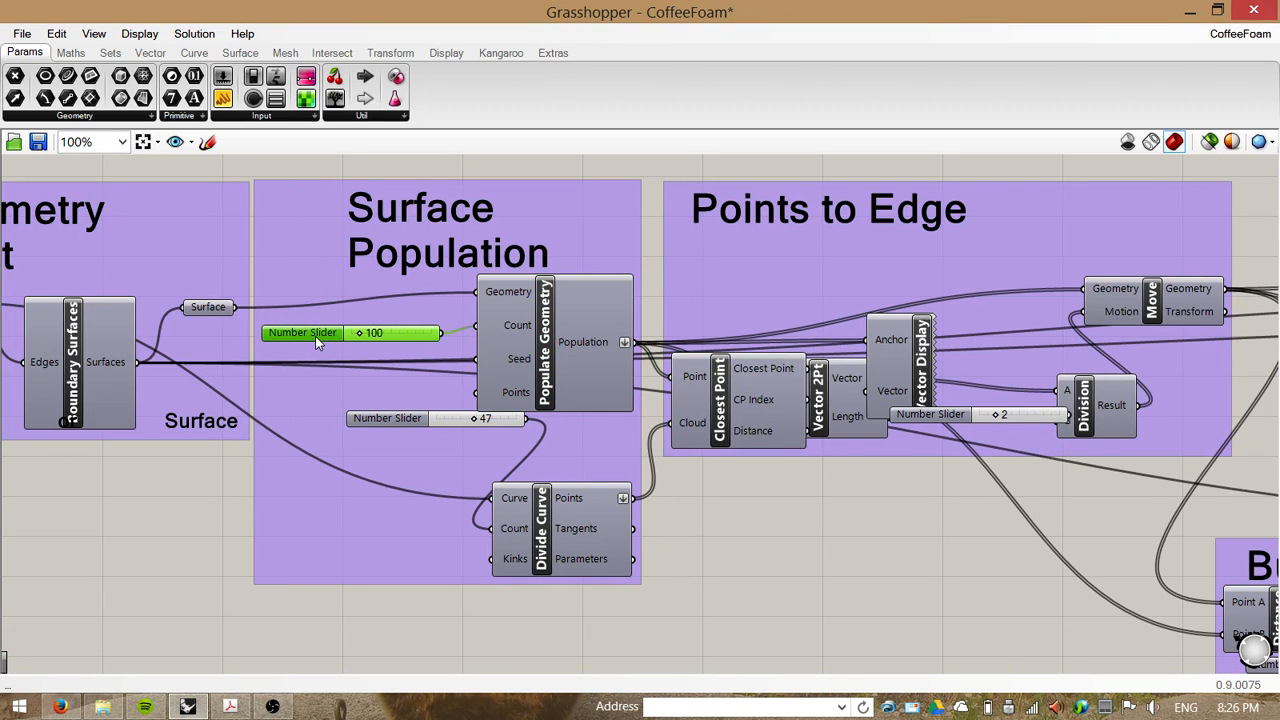
pyautogui.moveTo(392, 421); pyautogui.dragTo(318, 521)
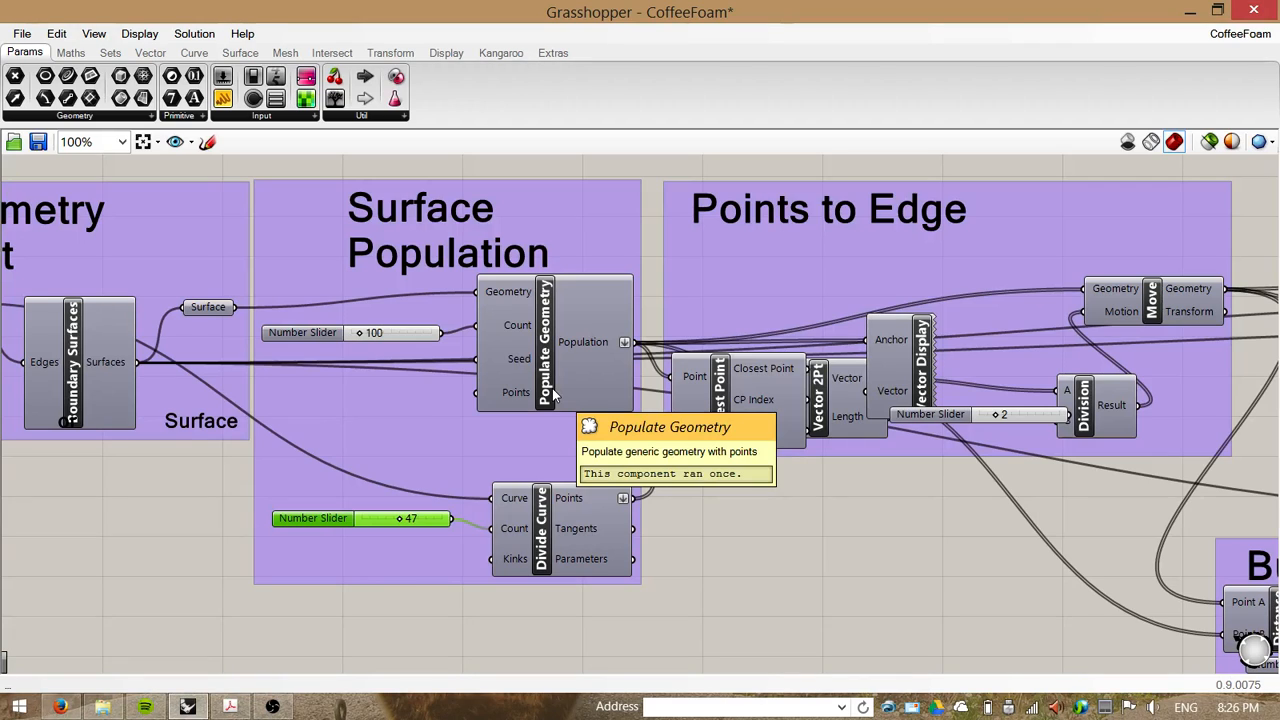
# Step: Search for and add a new Populate Geometry component below Divide Curve
pyautogui.doubleClick(765, 527)
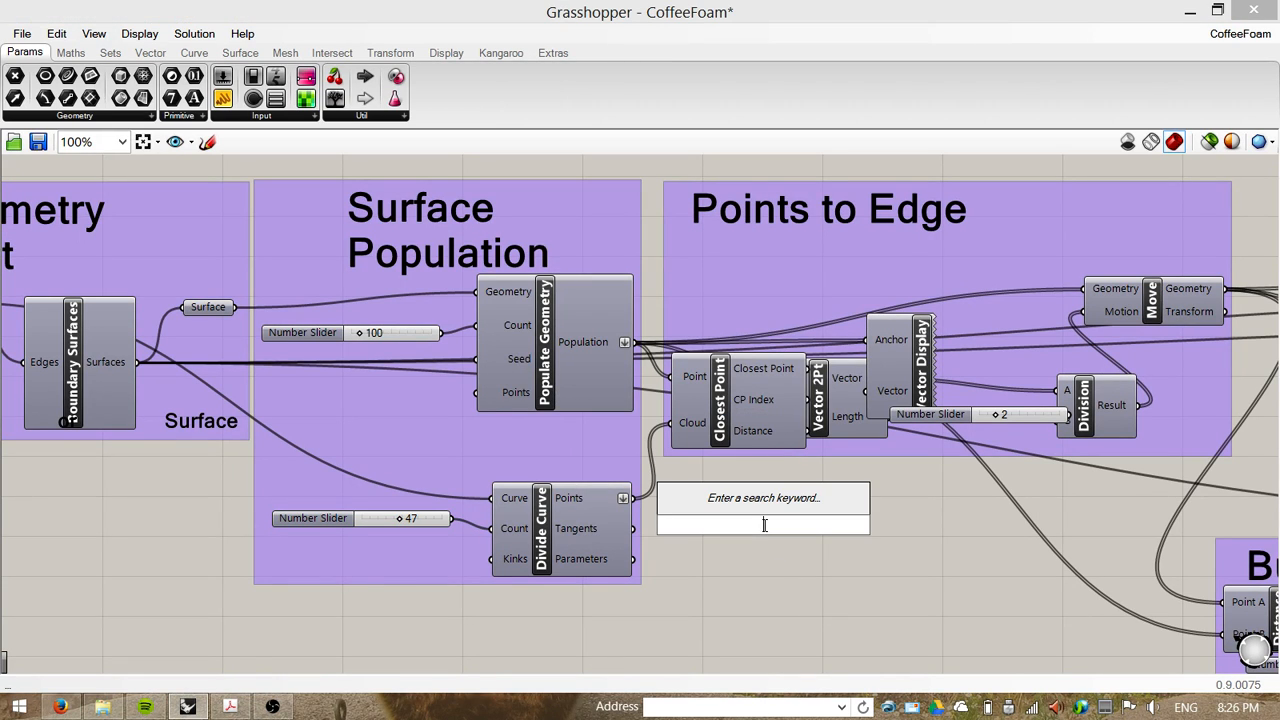
pyautogui.write('populate')
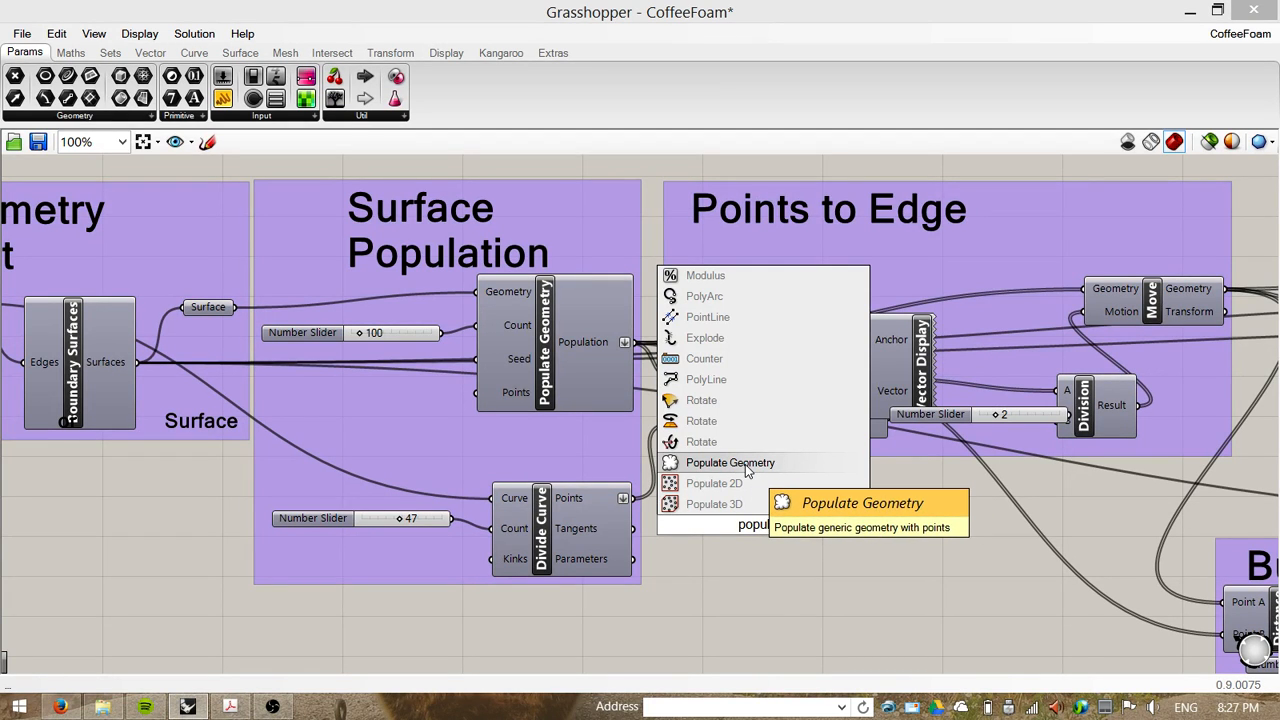
pyautogui.write('la')
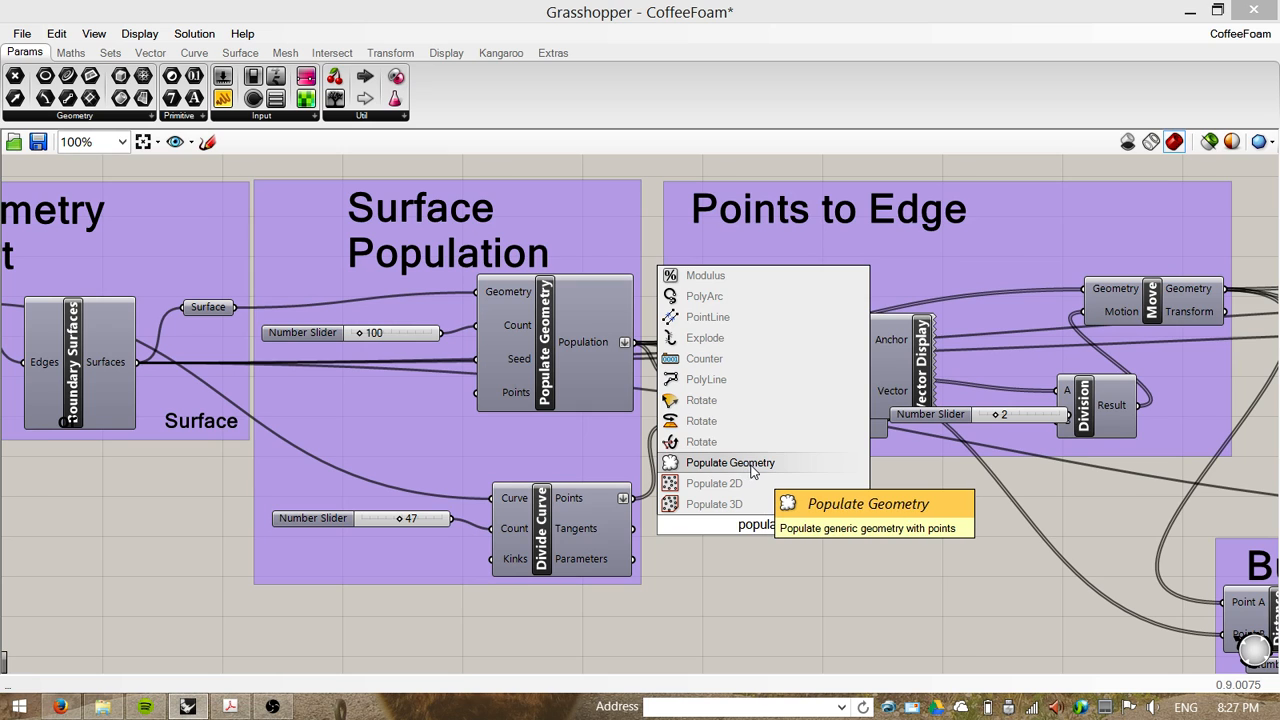
pyautogui.click(752, 472)
pyautogui.moveTo(796, 568); pyautogui.dragTo(767, 594)
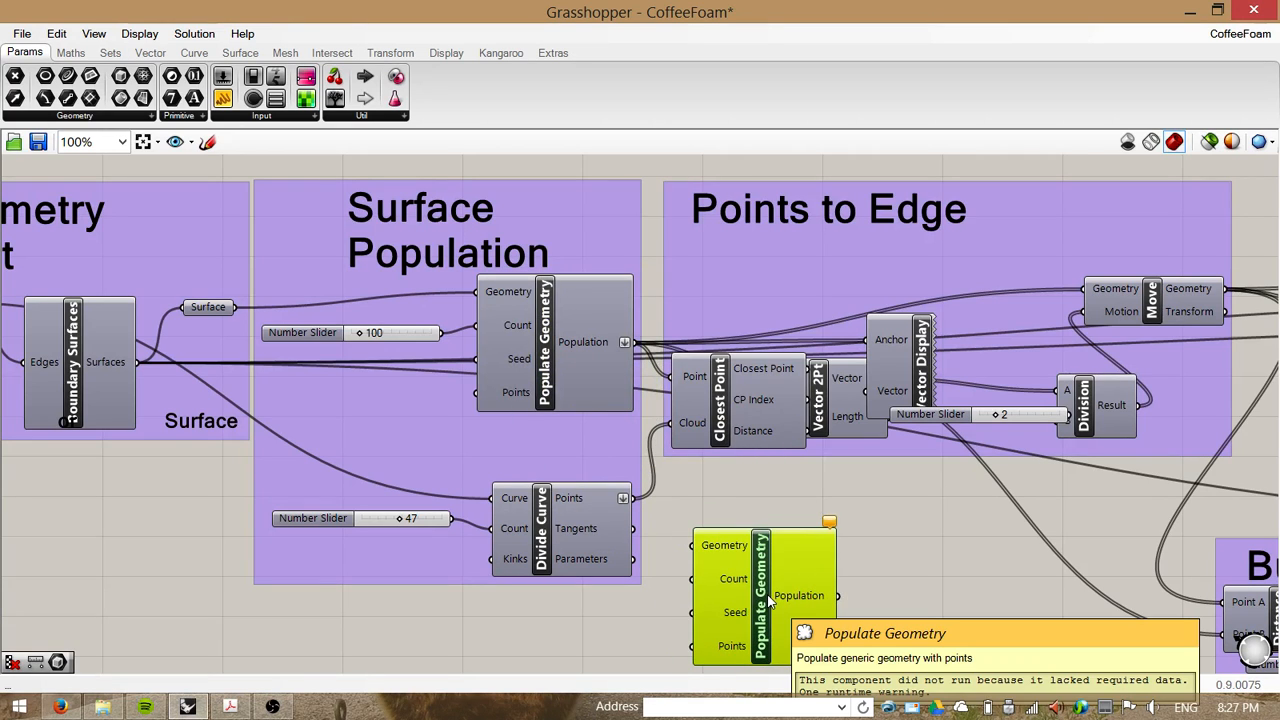
# Step: Delete the extra Populate Geometry component and nudge the 100 Number Slider into line with Populate Geometry's inputs
pyautogui.press('Delete')
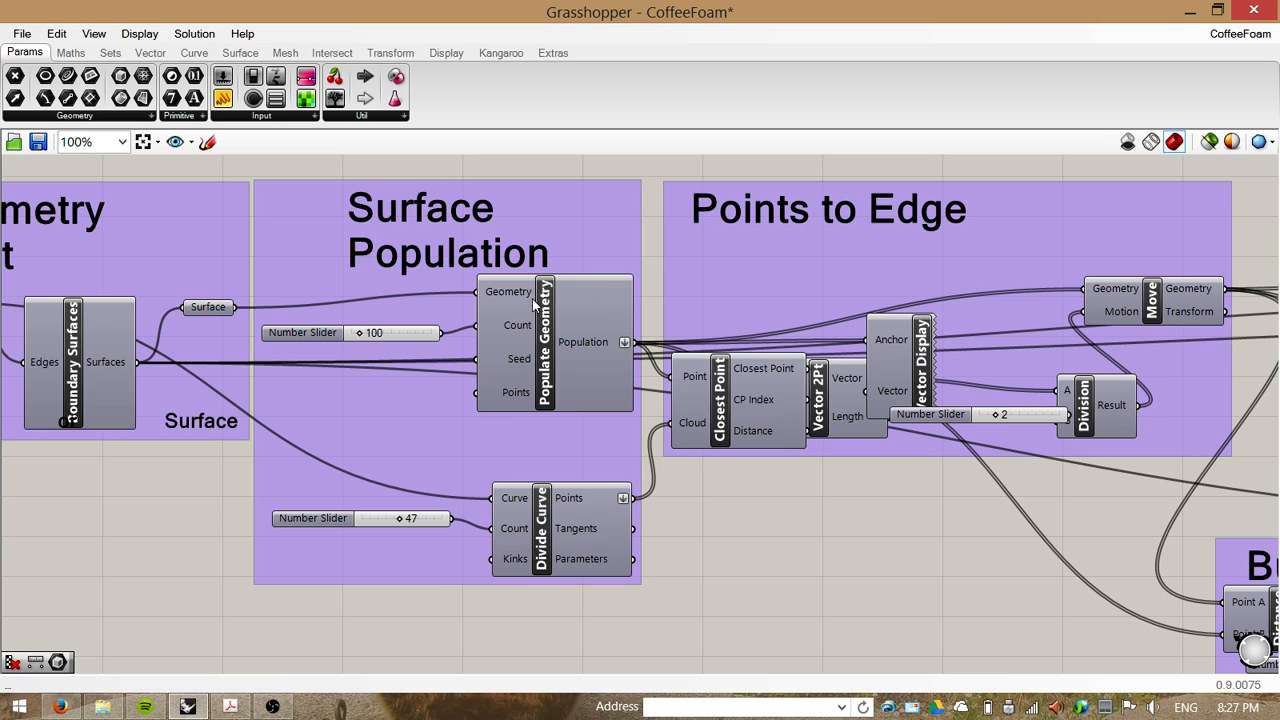
pyautogui.moveTo(490, 295)
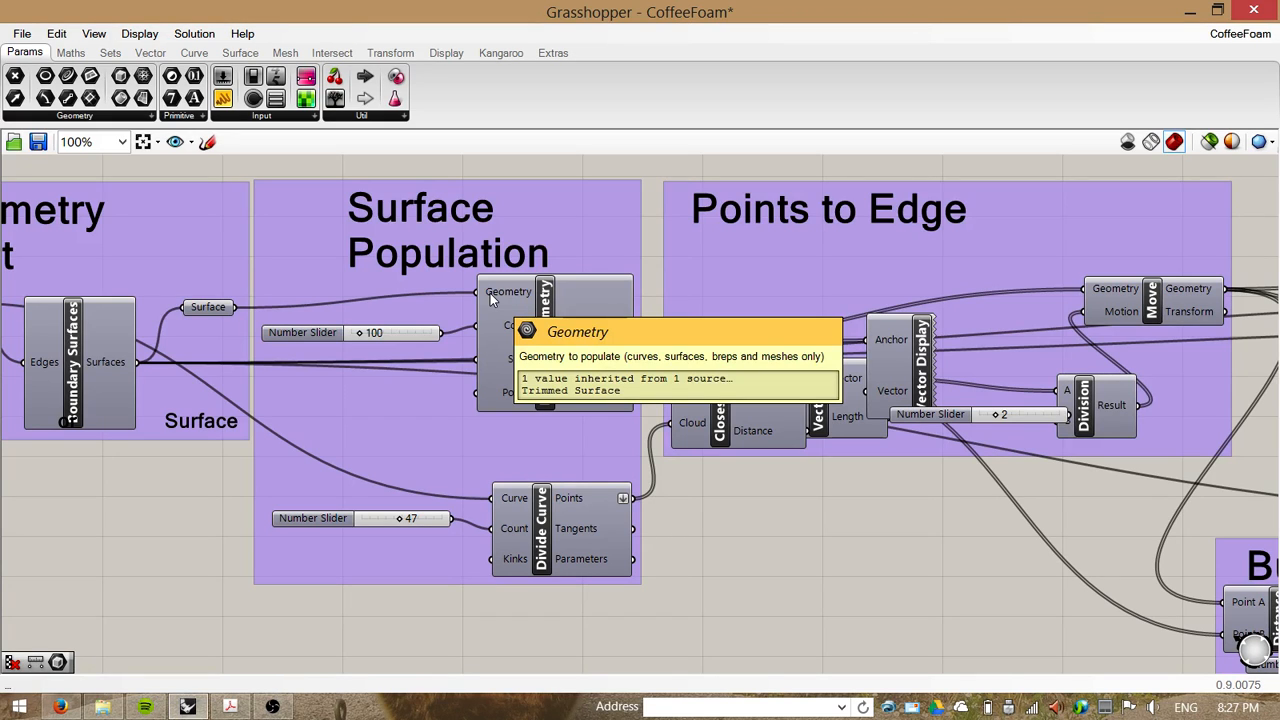
pyautogui.moveTo(516, 329)
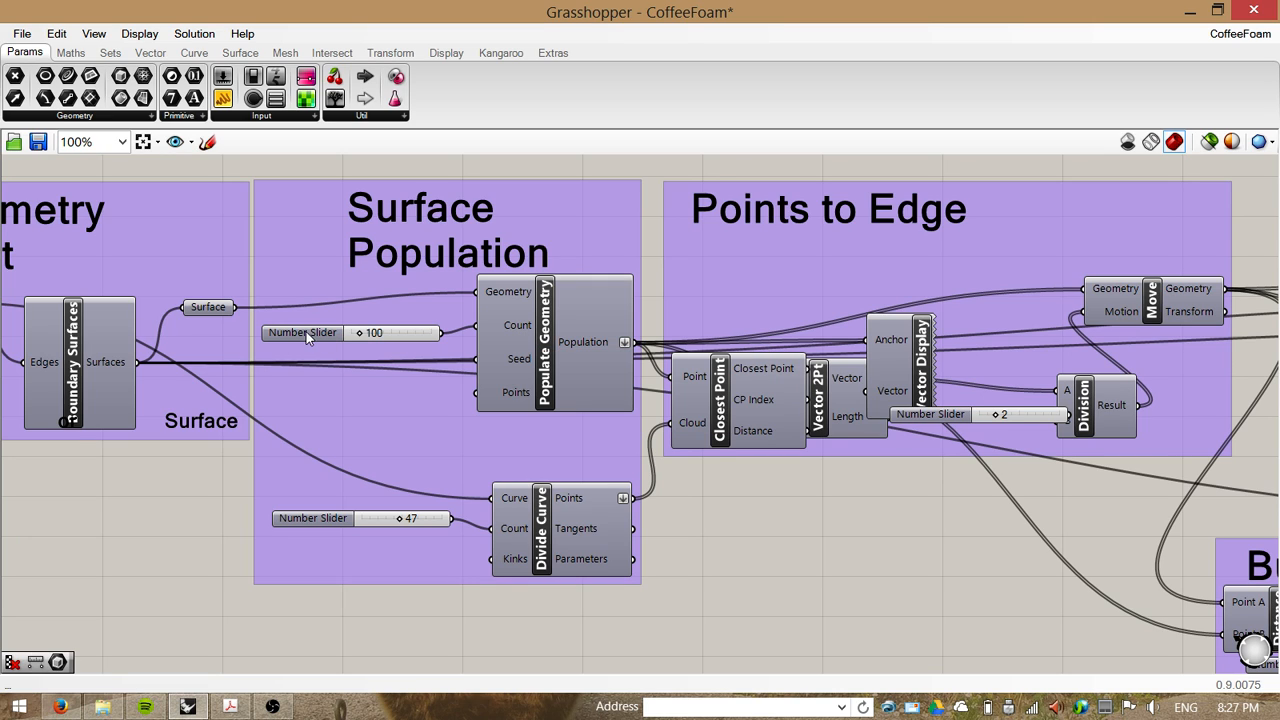
pyautogui.moveTo(303, 332); pyautogui.dragTo(307, 331)
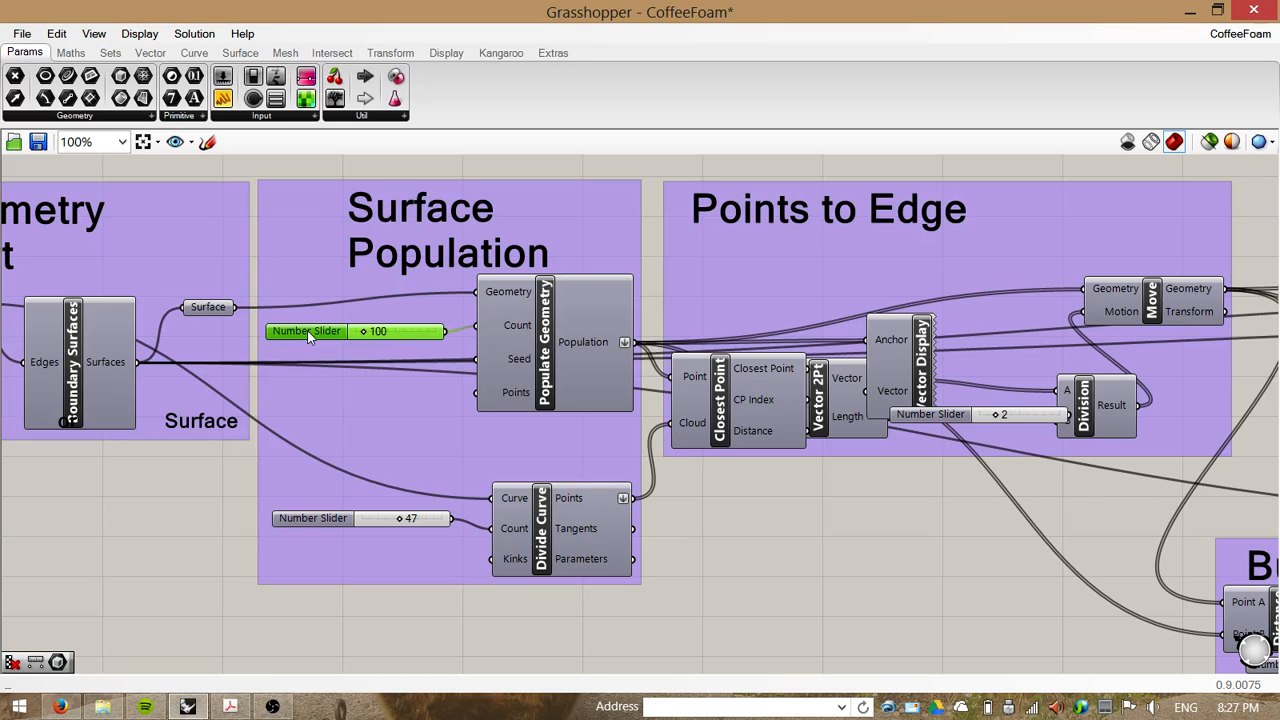
# Step: Create a number slider set to 25 by entering the value in the canvas search
pyautogui.doubleClick(759, 530)
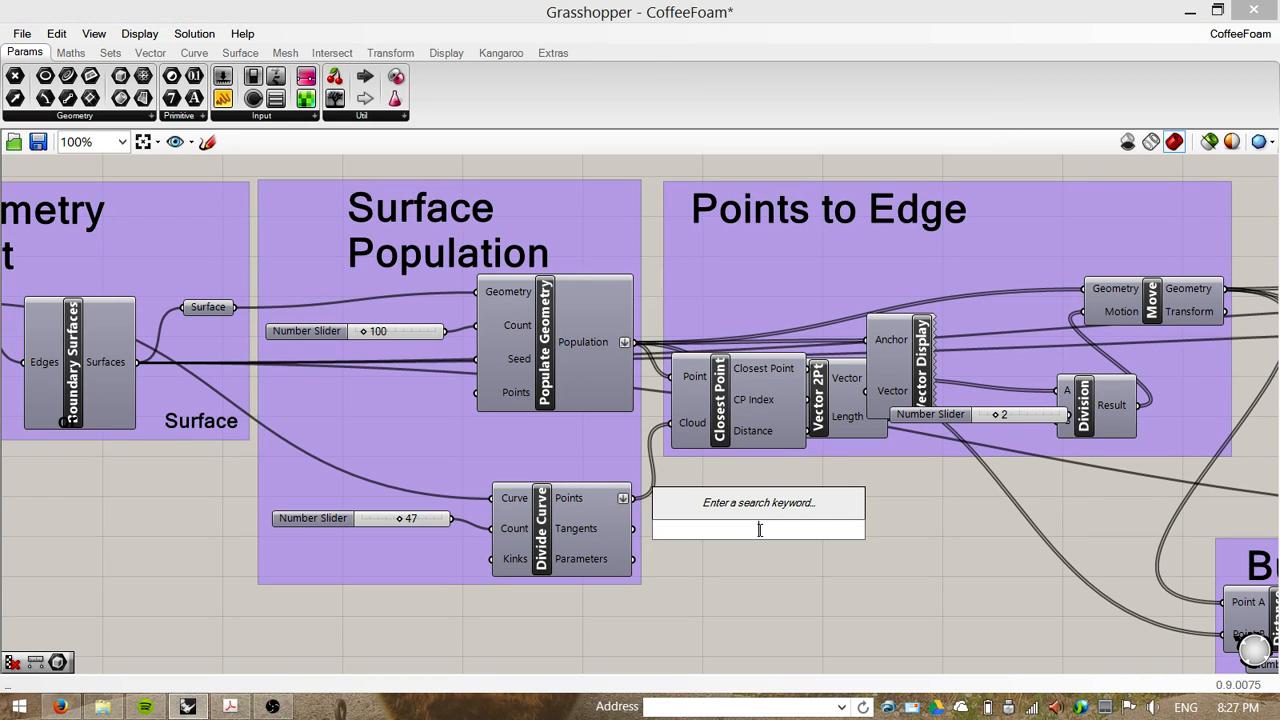
pyautogui.write('slide')
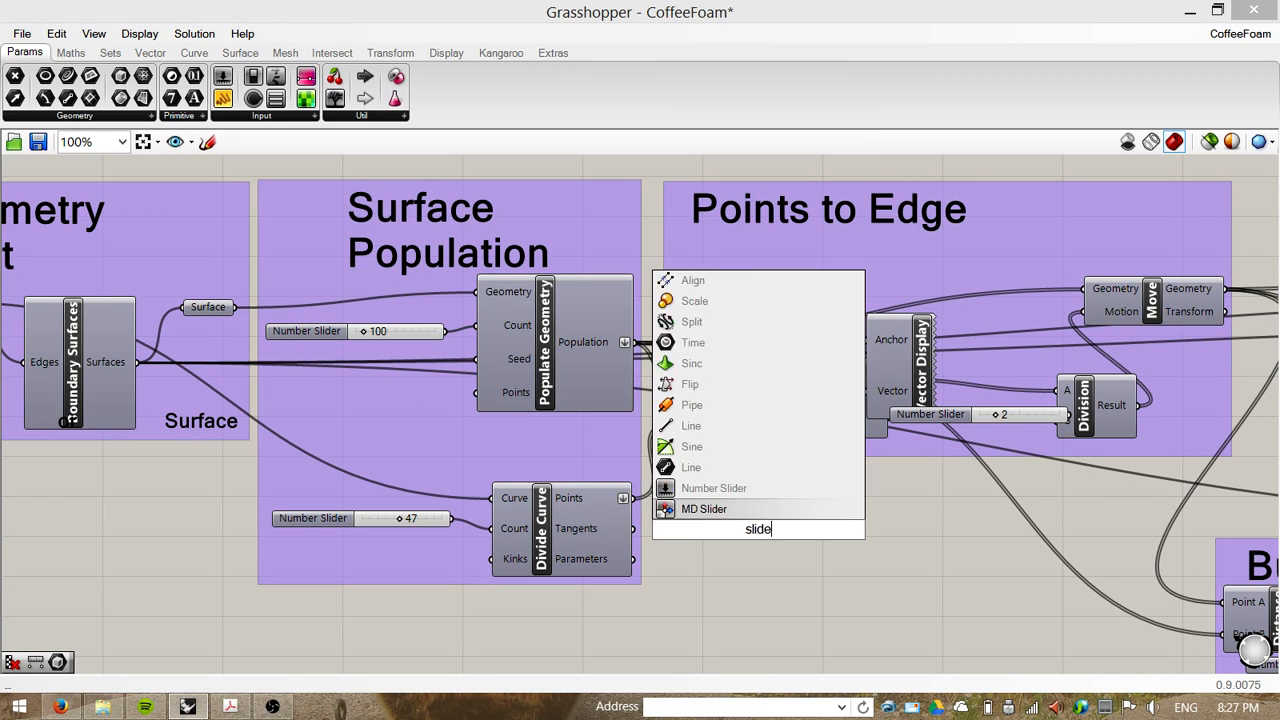
pyautogui.press('BackSpace')
pyautogui.press('BackSpace')
pyautogui.press('BackSpace')
pyautogui.press('BackSpace')
pyautogui.press('BackSpace')
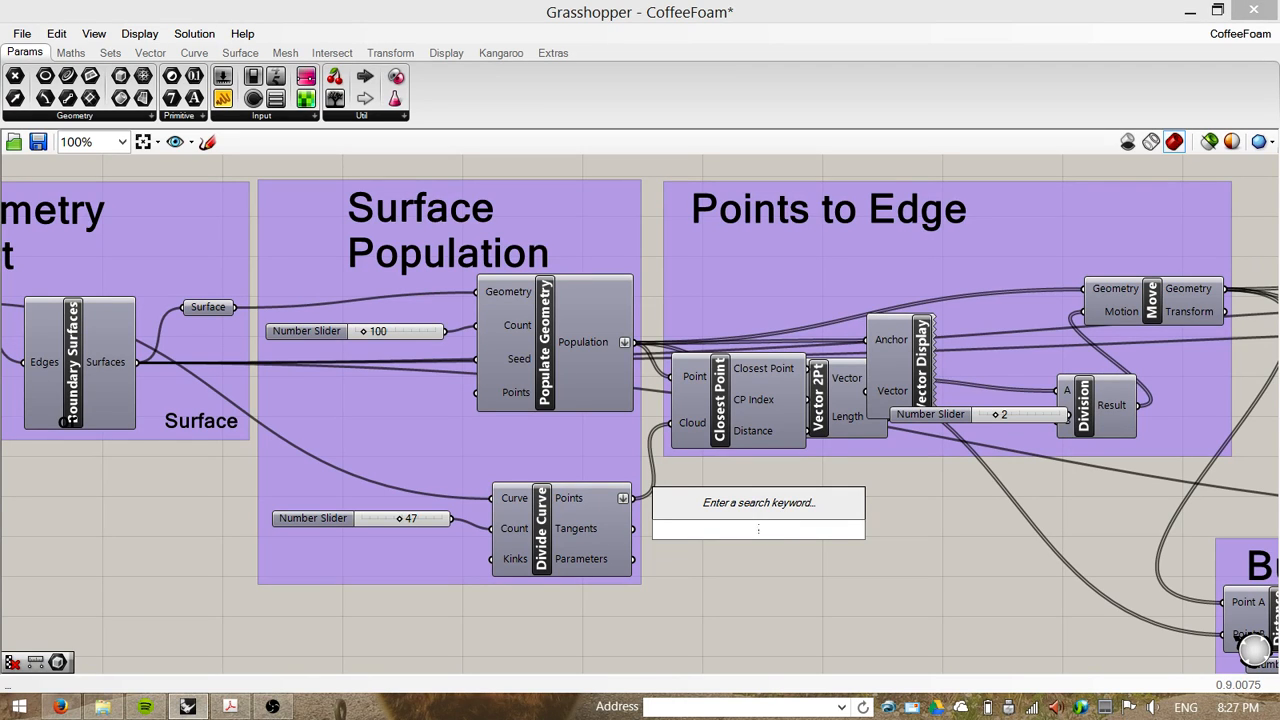
pyautogui.write('25')
pyautogui.press('Return')
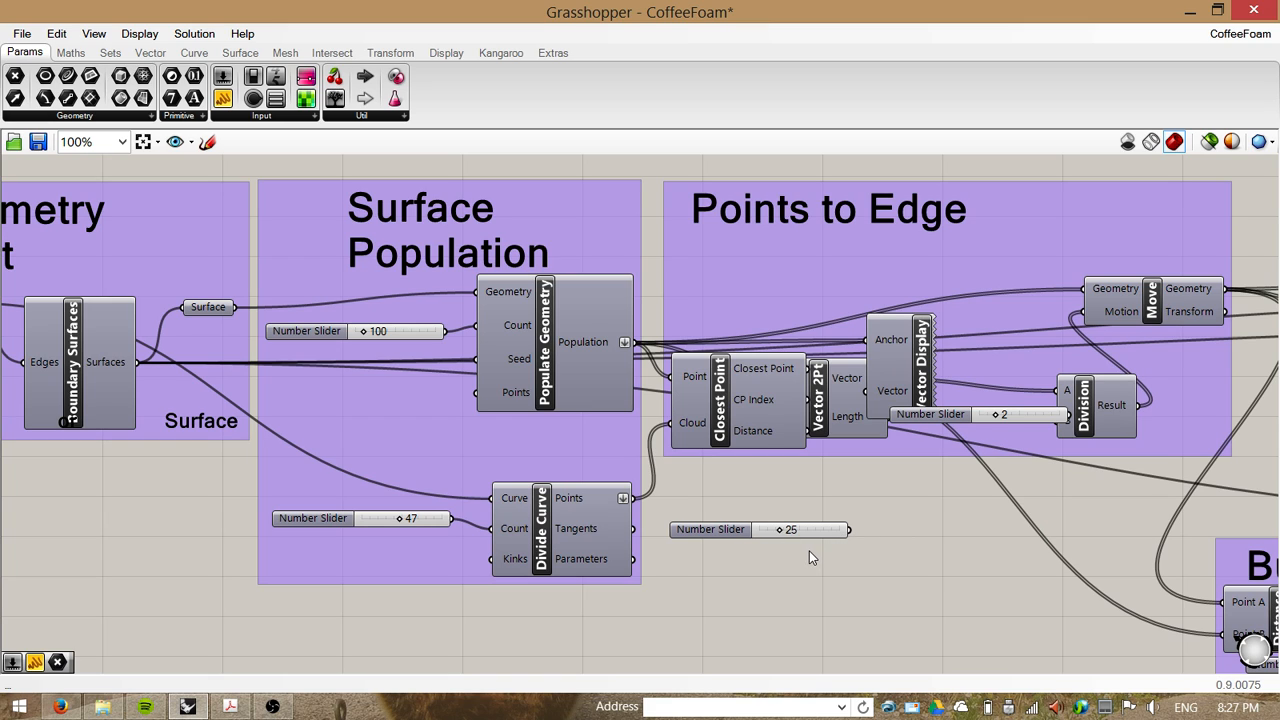
# Step: Create another number slider by entering 5 and slide it to 9
pyautogui.doubleClick(750, 594)
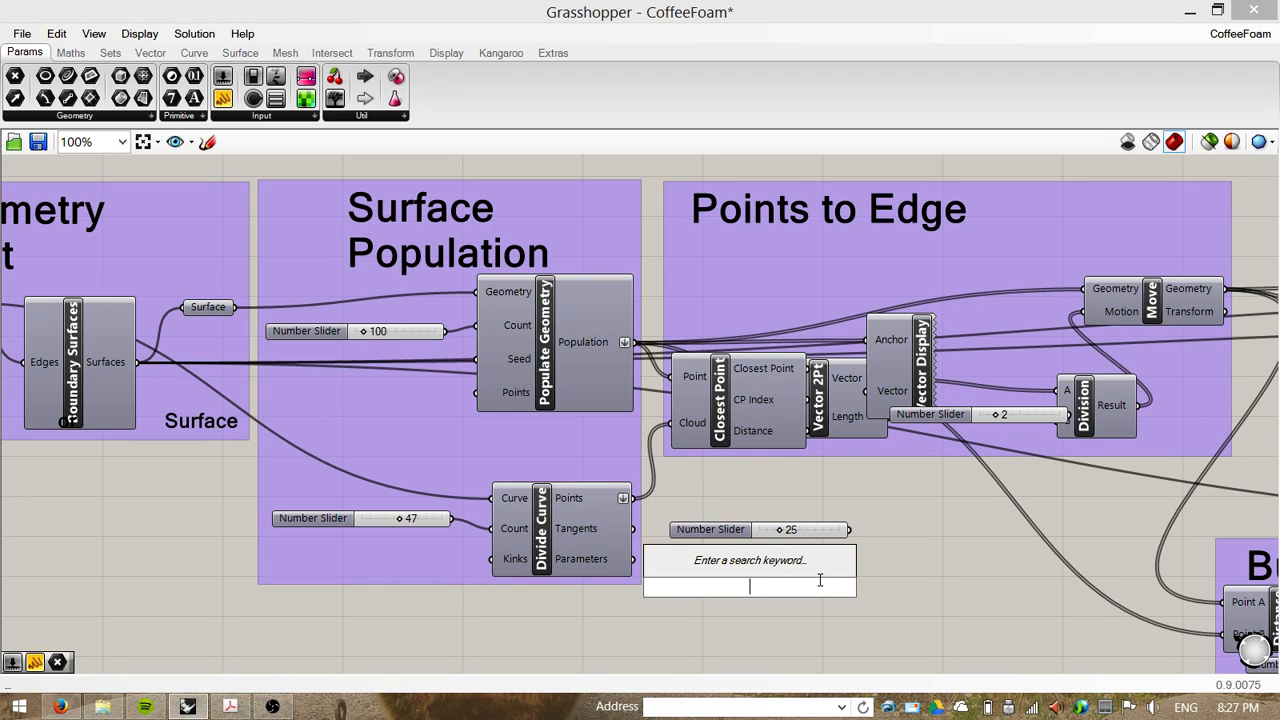
pyautogui.write('5')
pyautogui.press('Return')
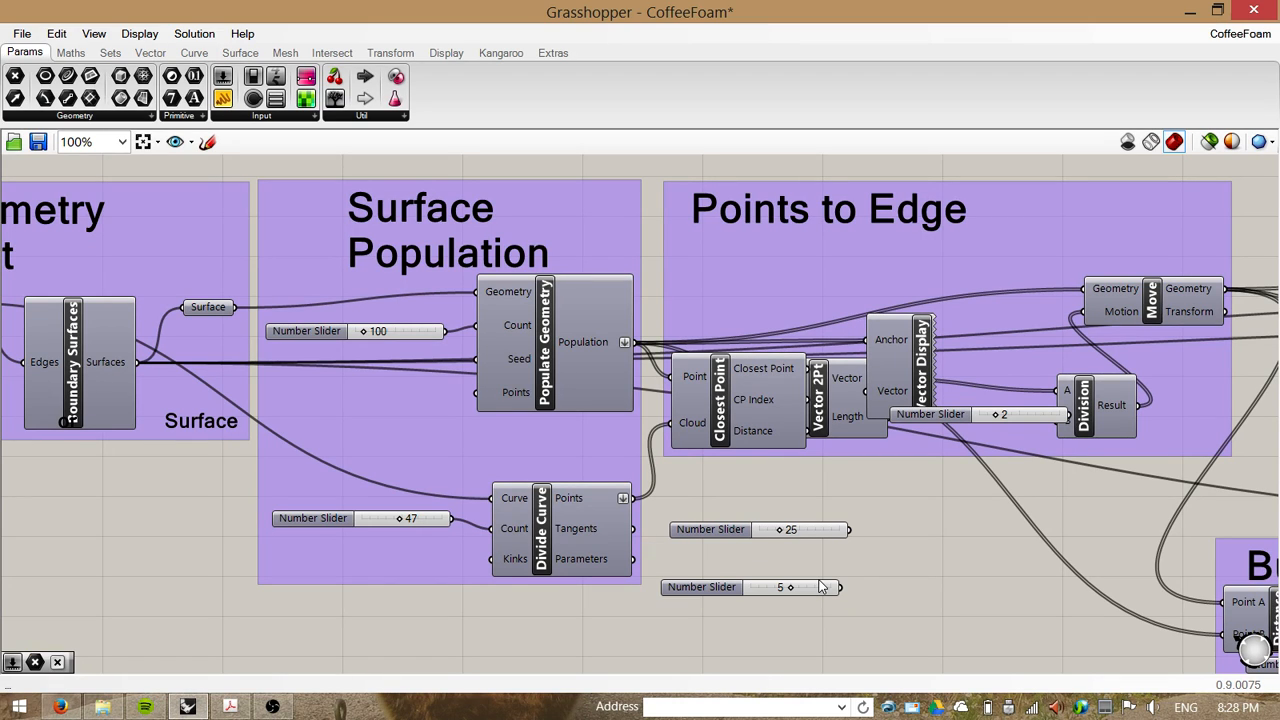
pyautogui.moveTo(798, 589); pyautogui.dragTo(826, 595)
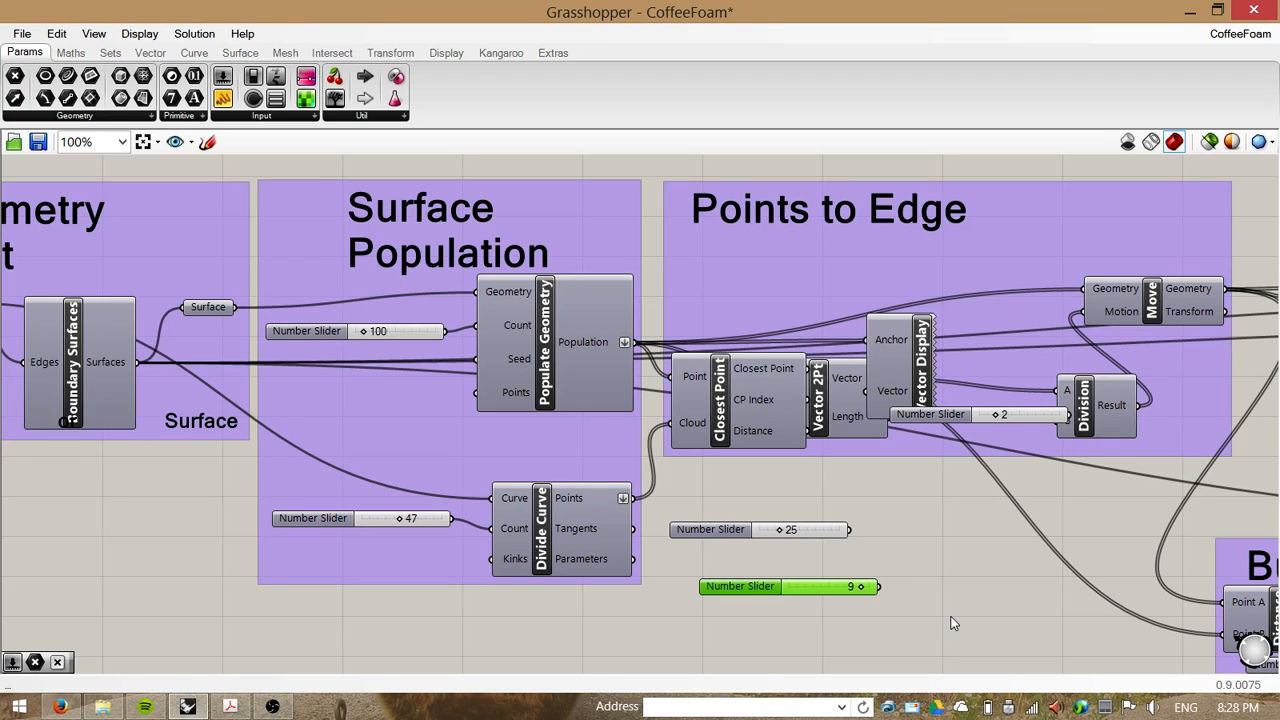
# Step: Select both new number sliders and delete them
pyautogui.moveTo(928, 622); pyautogui.dragTo(816, 529)
pyautogui.press('Delete')
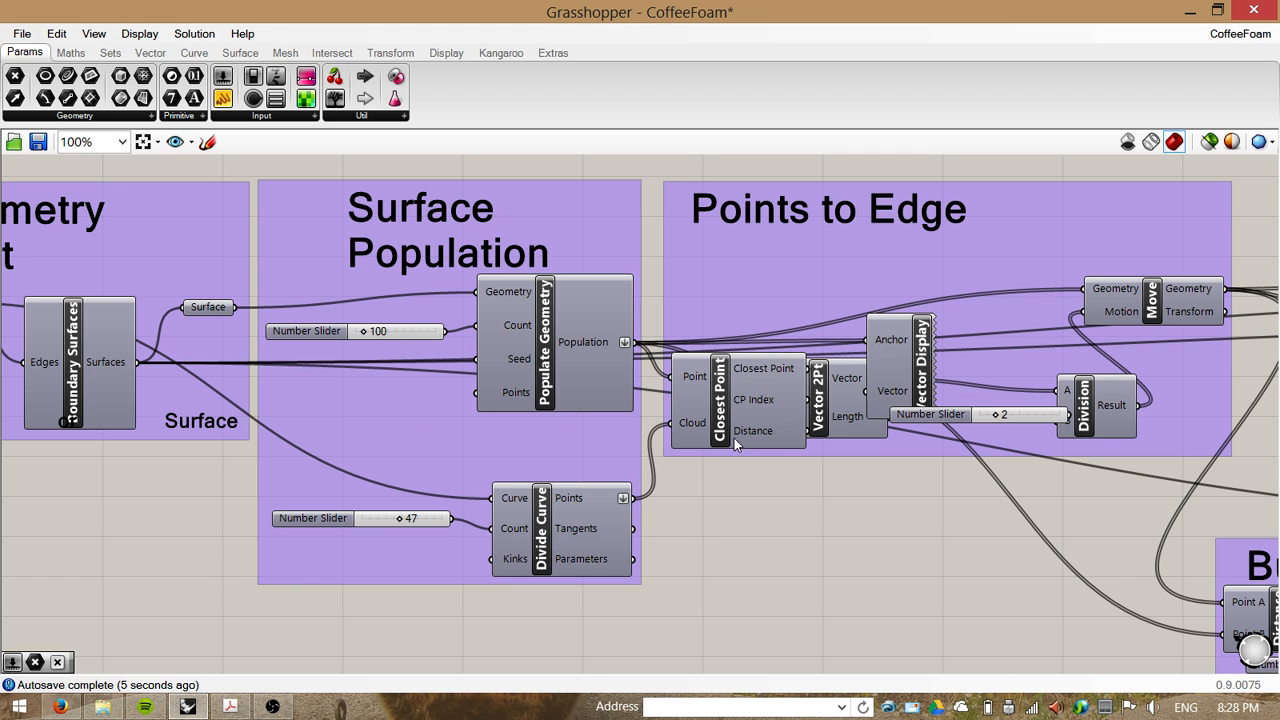
# Step: Open Coffee_breakdown.pdf to view the reference foam diagram, then return to the canvas
pyautogui.click(229, 706)
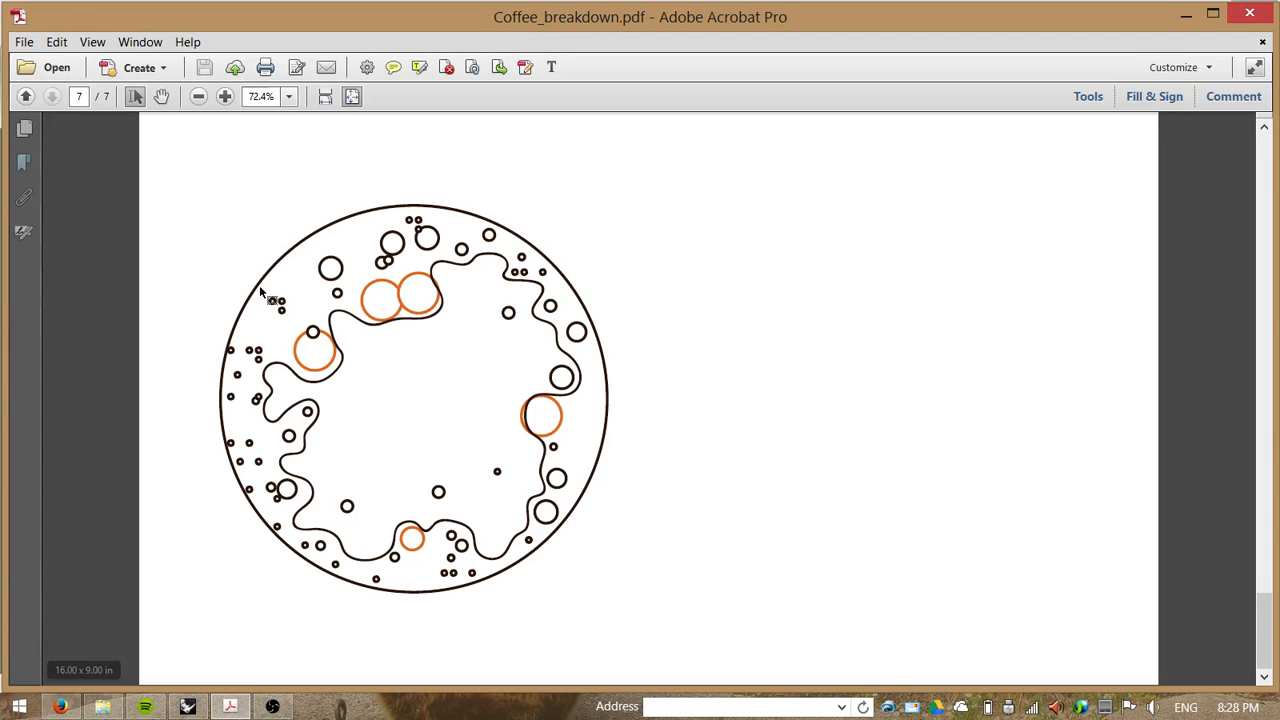
pyautogui.click(1186, 15)
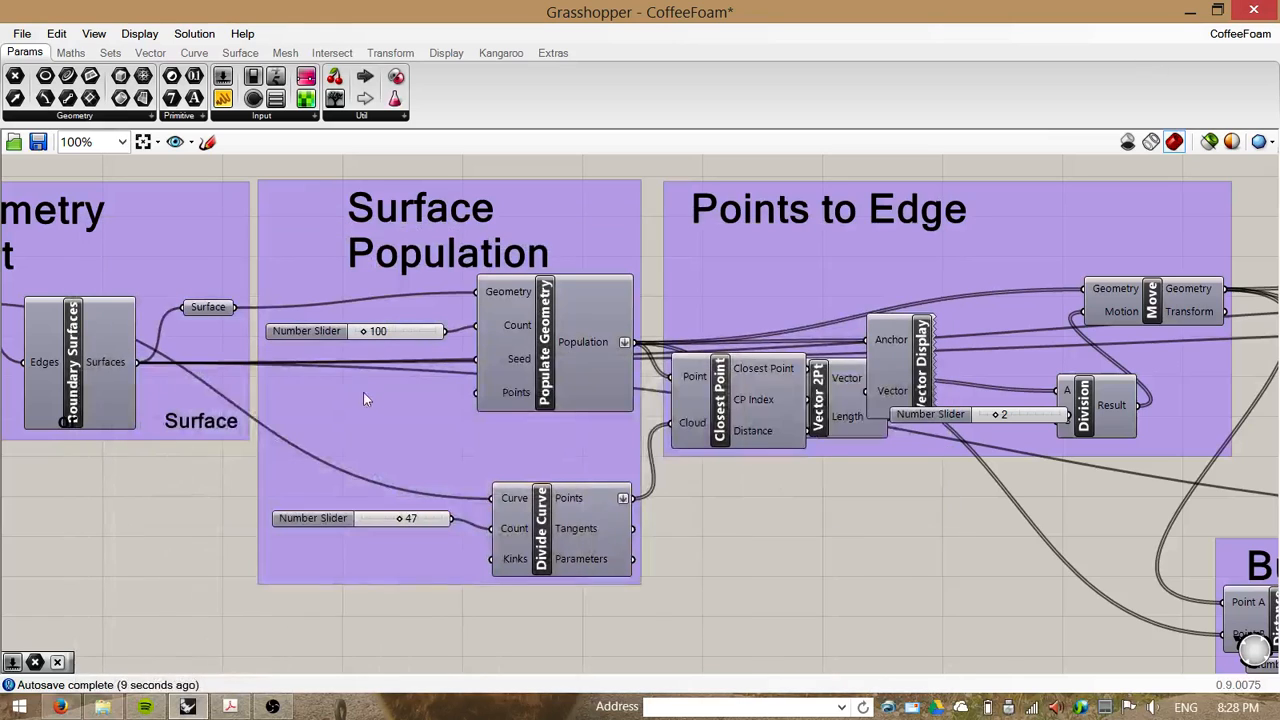
# Step: Shift the Points to Edge group slightly to the right of Surface Population
pyautogui.click(566, 382)
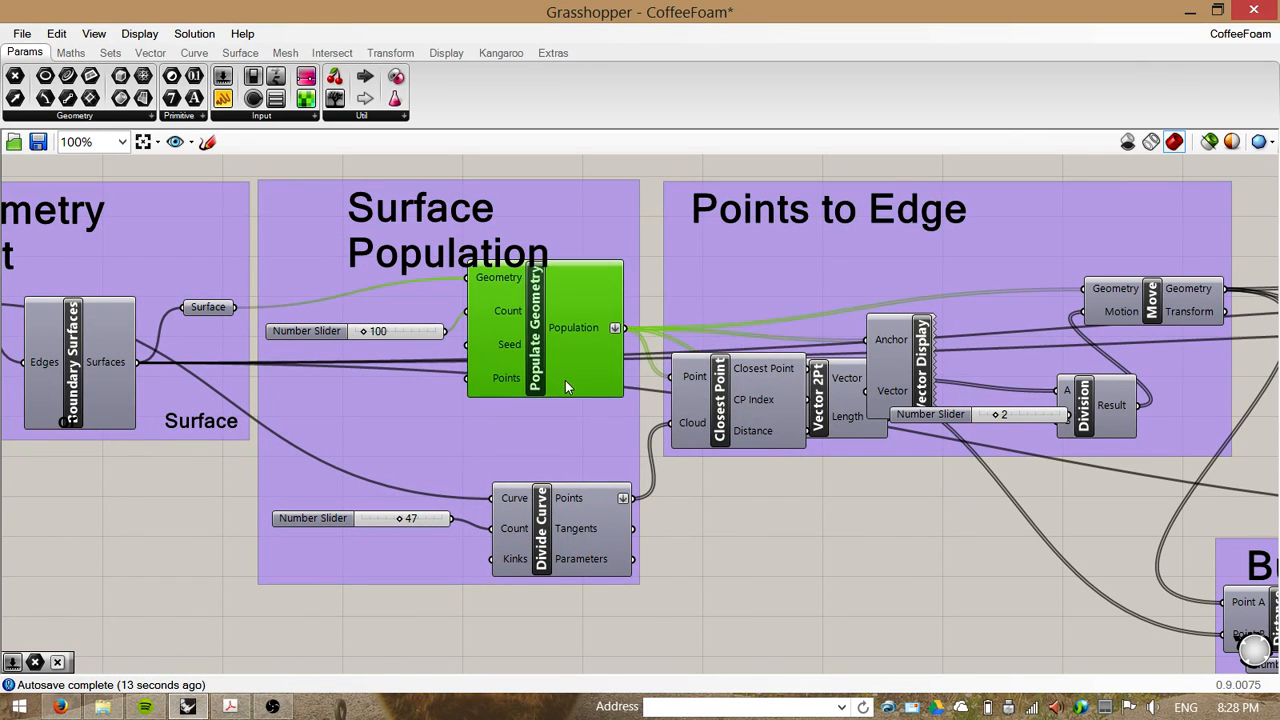
pyautogui.moveTo(728, 555); pyautogui.dragTo(688, 560, button='right')
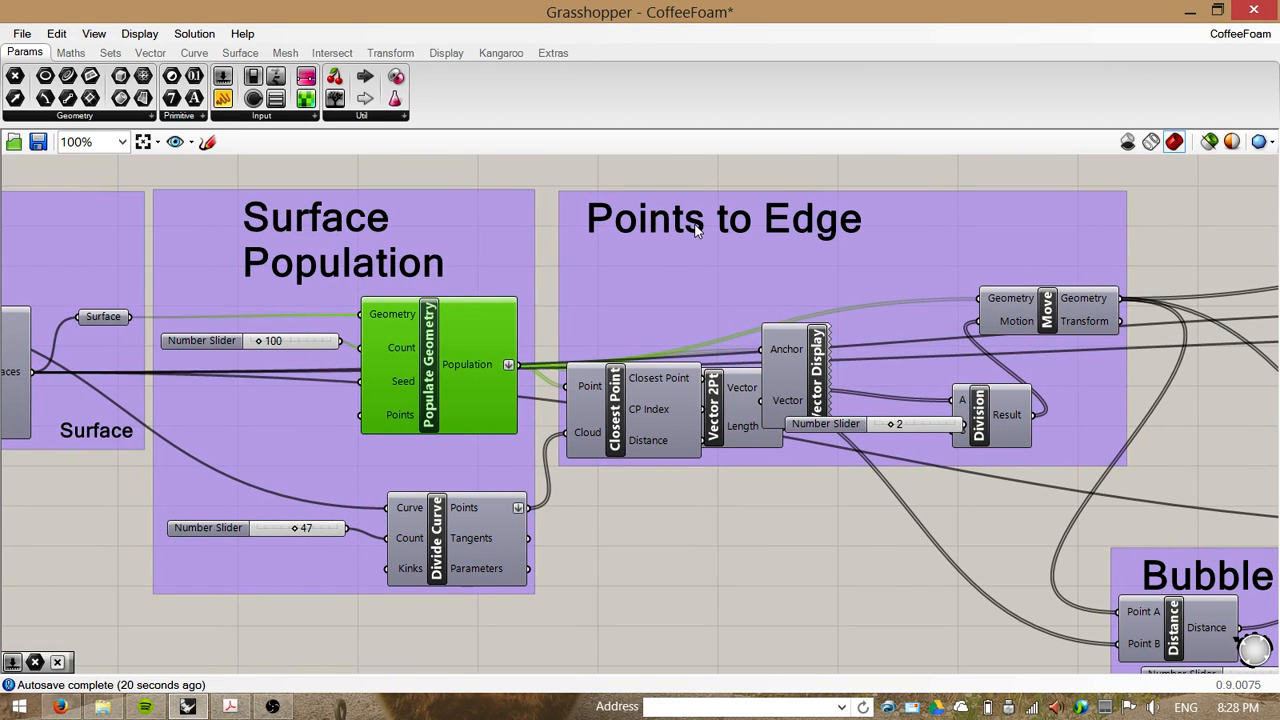
pyautogui.moveTo(835, 268); pyautogui.dragTo(872, 258)
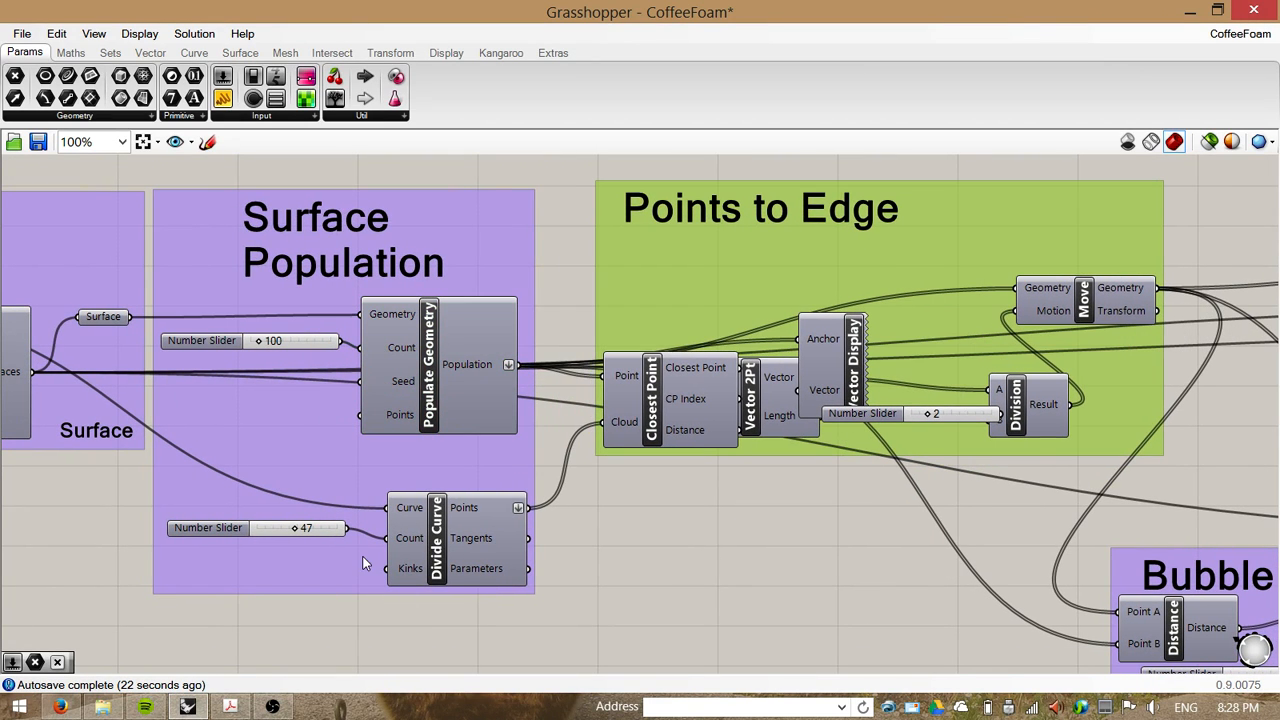
# Step: Spread out the Points to Edge components by repositioning Vector Display, Vector 2Pt, Closest Point, Division and Move
pyautogui.moveTo(834, 557); pyautogui.dragTo(770, 555, button='right')
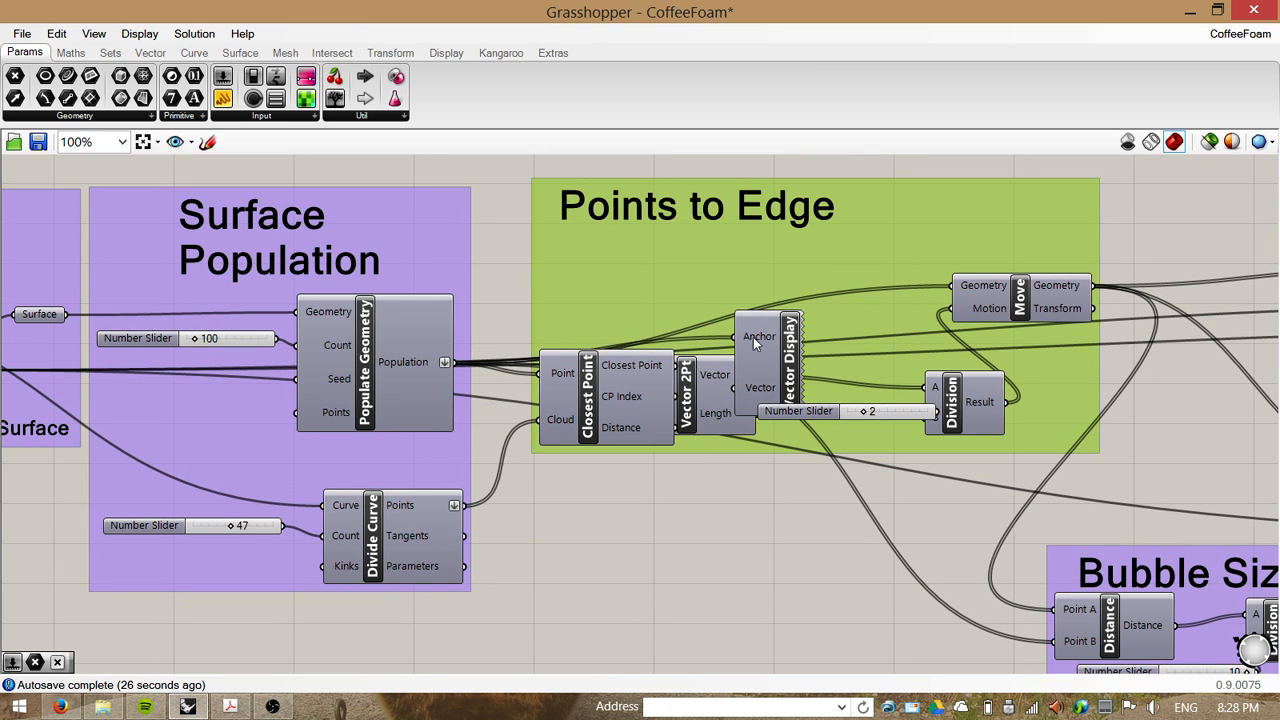
pyautogui.moveTo(767, 357); pyautogui.dragTo(746, 277)
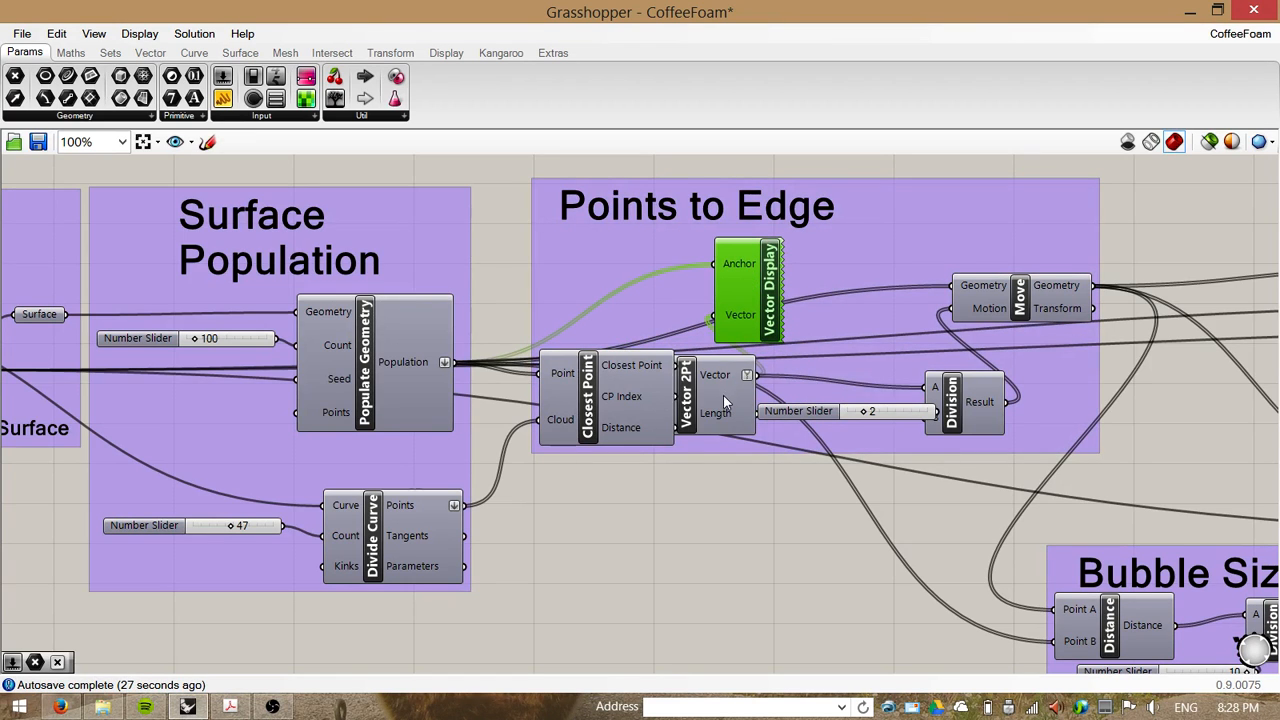
pyautogui.moveTo(723, 398); pyautogui.dragTo(828, 499)
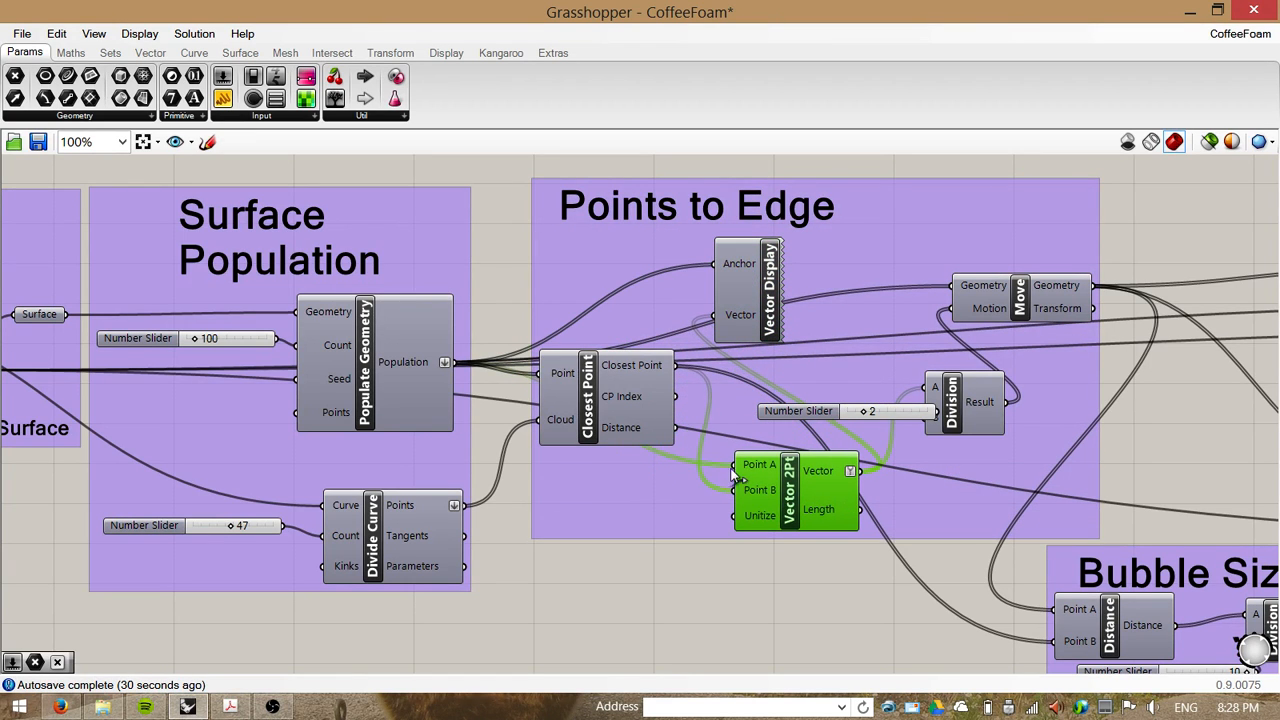
pyautogui.moveTo(600, 410); pyautogui.dragTo(604, 456)
pyautogui.moveTo(991, 404); pyautogui.dragTo(1031, 455)
pyautogui.click(1040, 306)
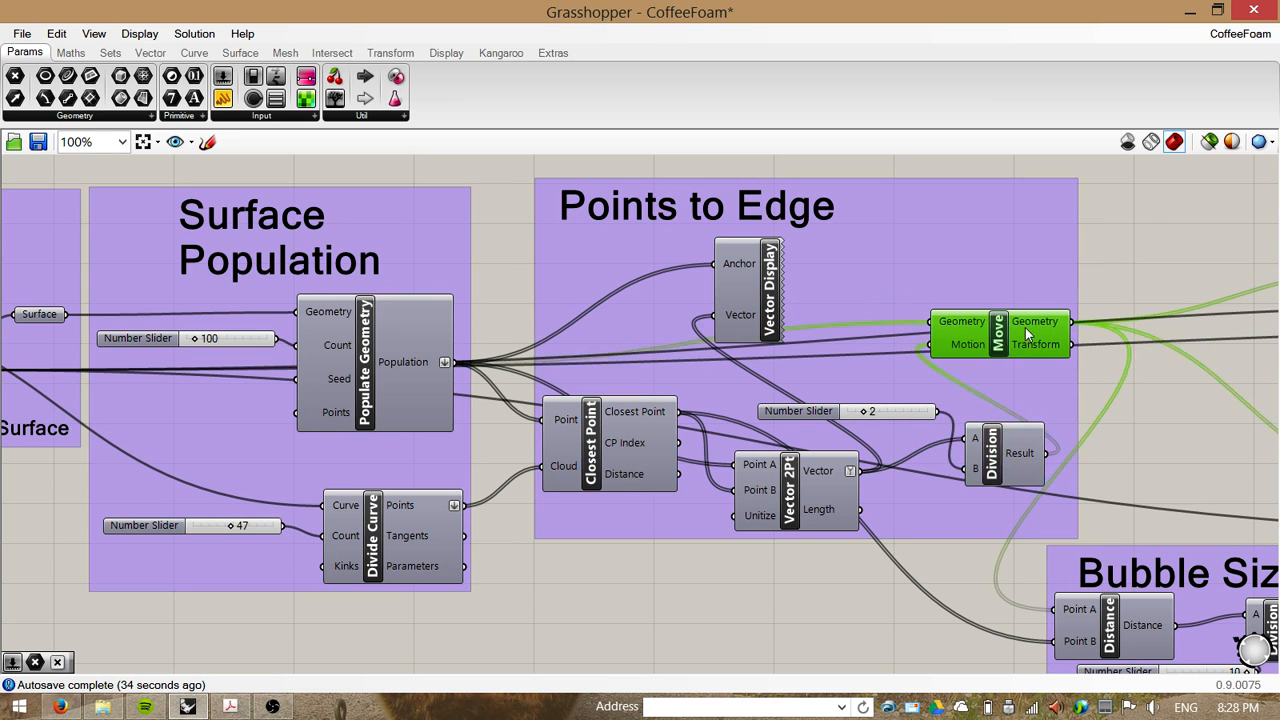
# Step: Snap the Grasshopper window to the right half of the screen beside the Rhino viewport
pyautogui.scroll(-2, 1006, 332)
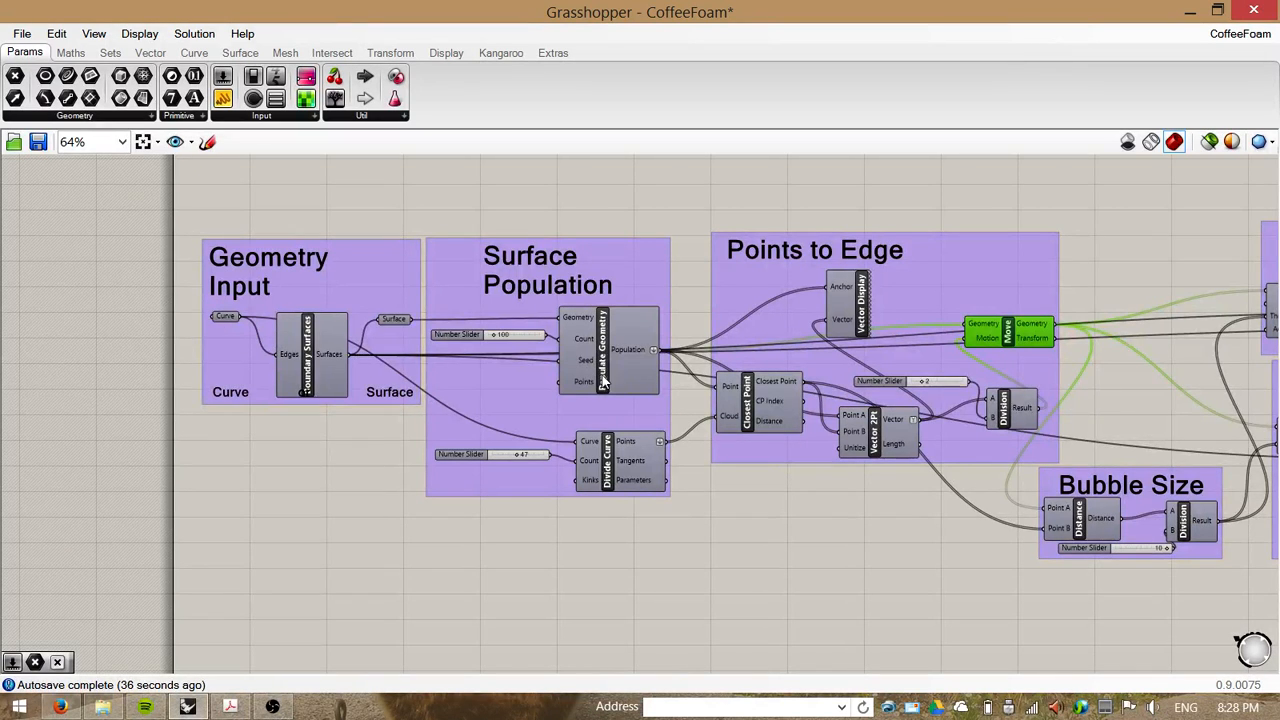
pyautogui.scroll(1, 838, 313)
pyautogui.moveTo(797, 527); pyautogui.dragTo(687, 489, button='right')
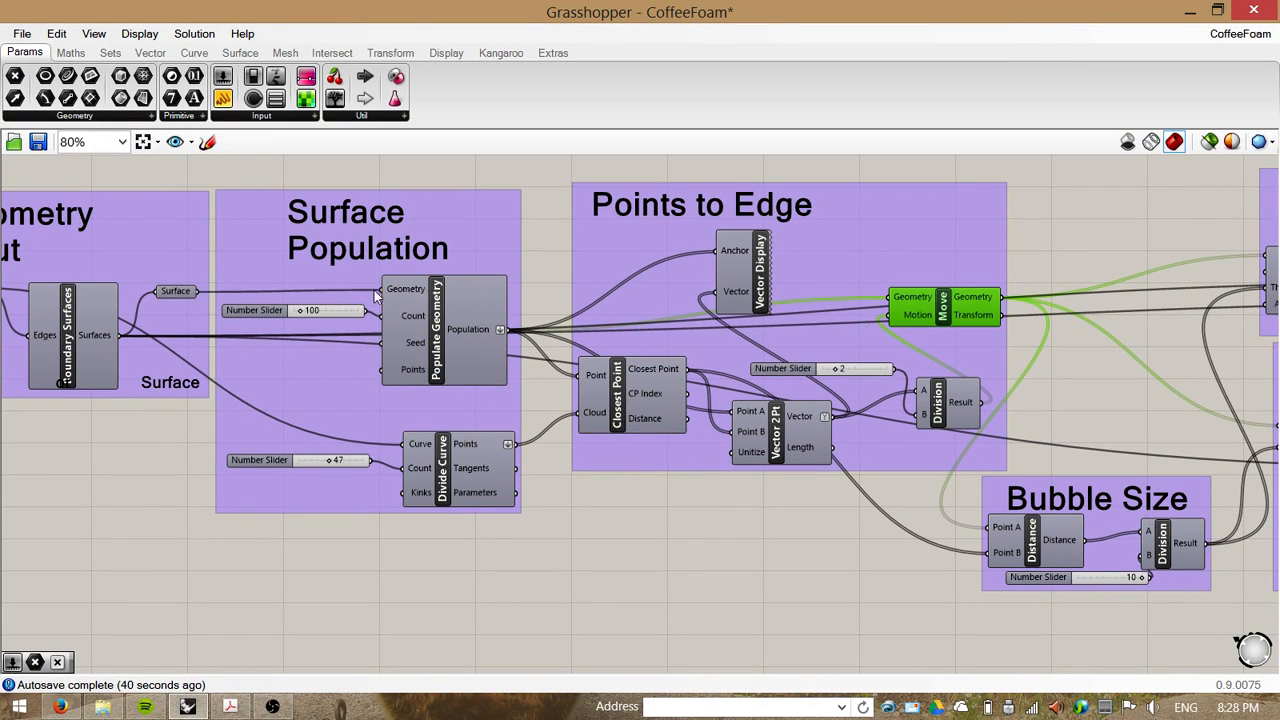
pyautogui.press('super+Right')
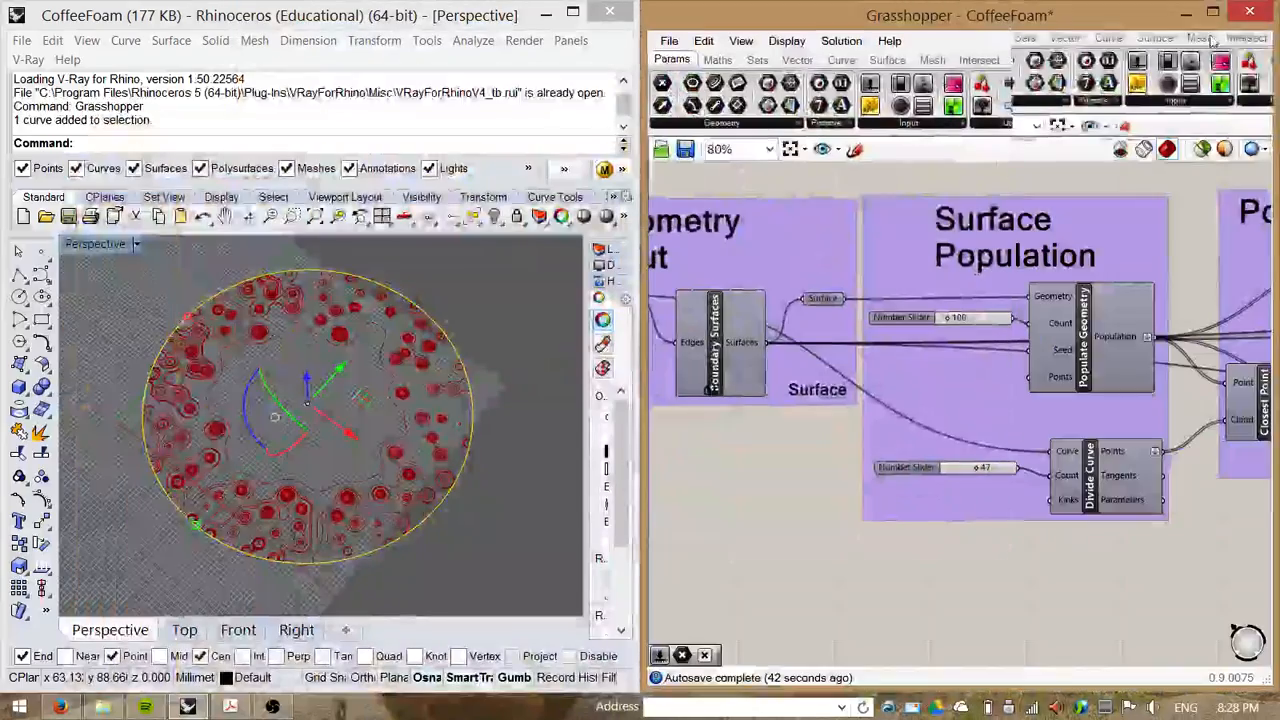
# Step: Select the Foam and Bubbles groups' components and turn their preview off
pyautogui.scroll(-2, 740, 505)
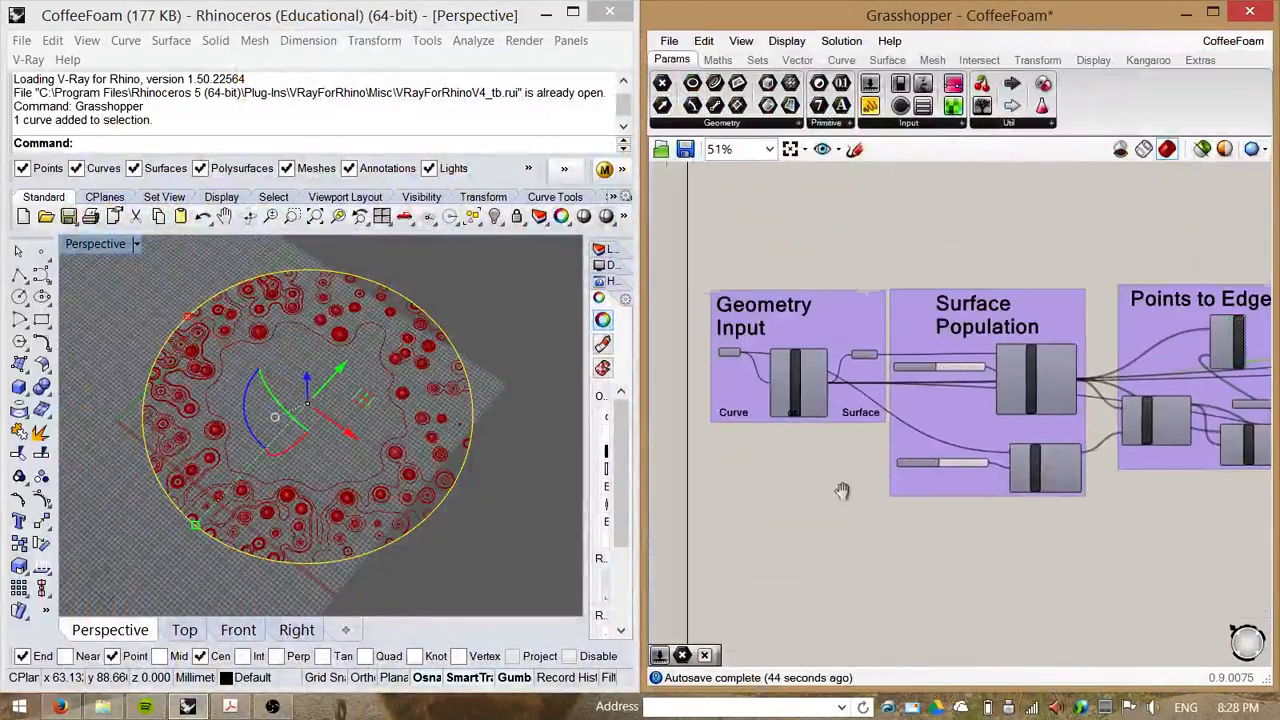
pyautogui.click(982, 364)
pyautogui.scroll(2, 982, 364)
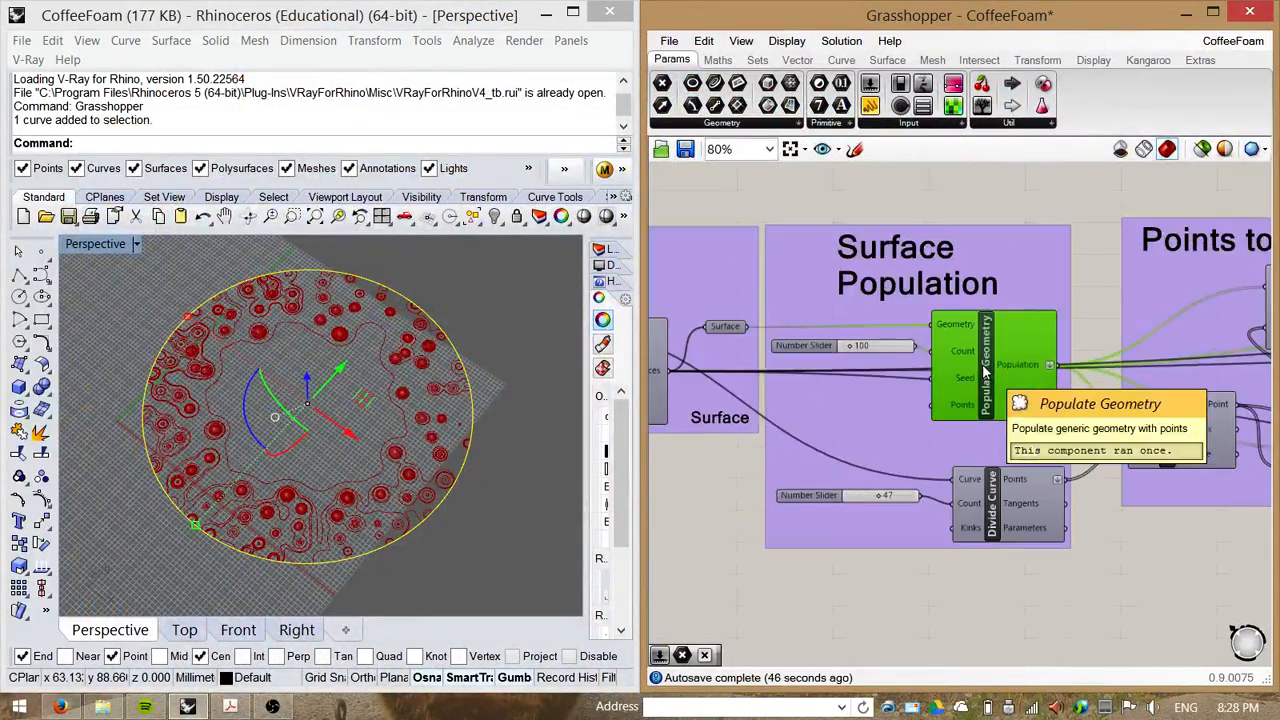
pyautogui.scroll(-5, 945, 372)
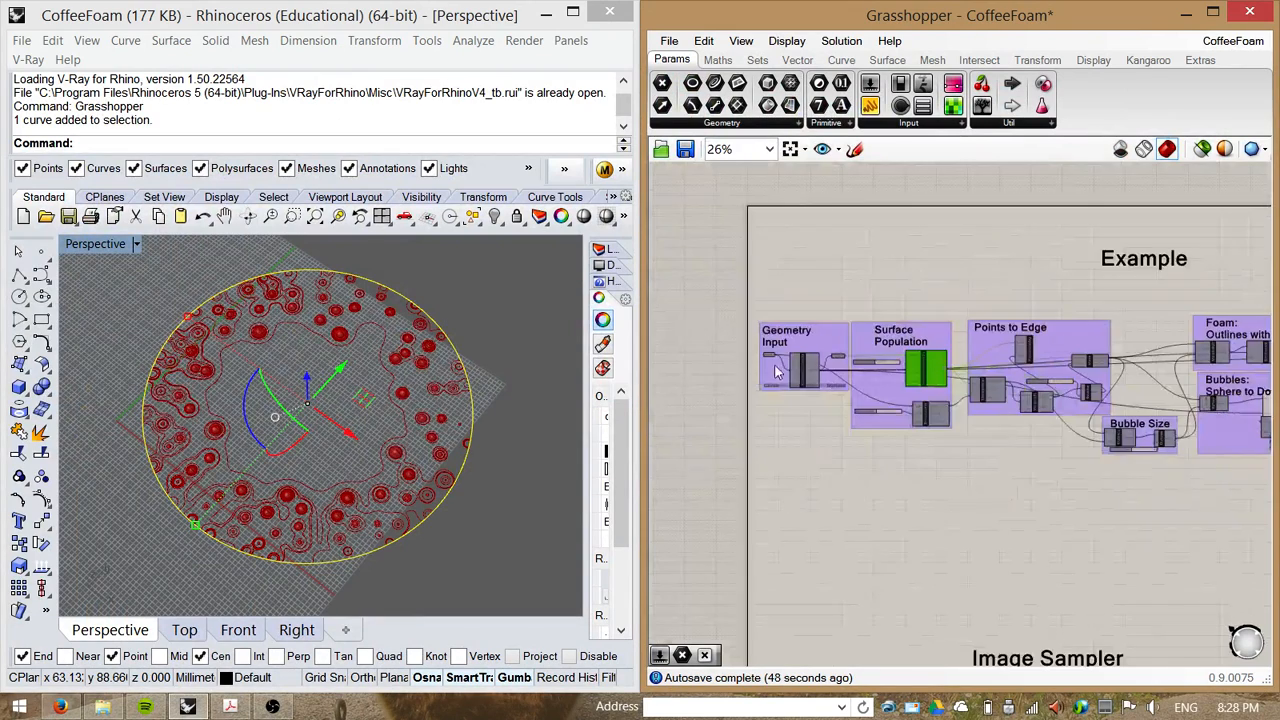
pyautogui.moveTo(1082, 426); pyautogui.dragTo(820, 406, button='right')
pyautogui.scroll(-3, 818, 402)
pyautogui.moveTo(1084, 322); pyautogui.dragTo(914, 453)
pyautogui.rightClick(983, 401)
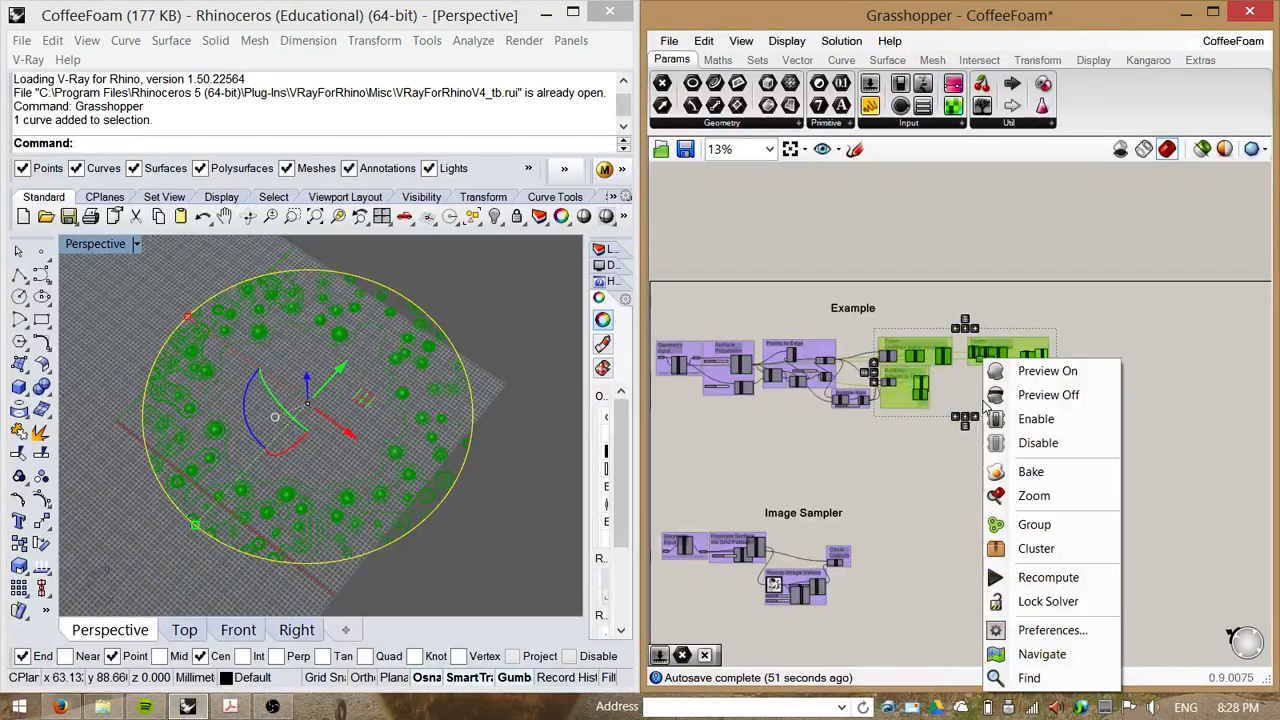
pyautogui.click(1048, 395)
# Step: Turn on preview for the Populate Geometry component to show its points in Rhino
pyautogui.click(889, 457)
pyautogui.moveTo(889, 457); pyautogui.dragTo(1001, 374, button='right')
pyautogui.scroll(8, 1001, 374)
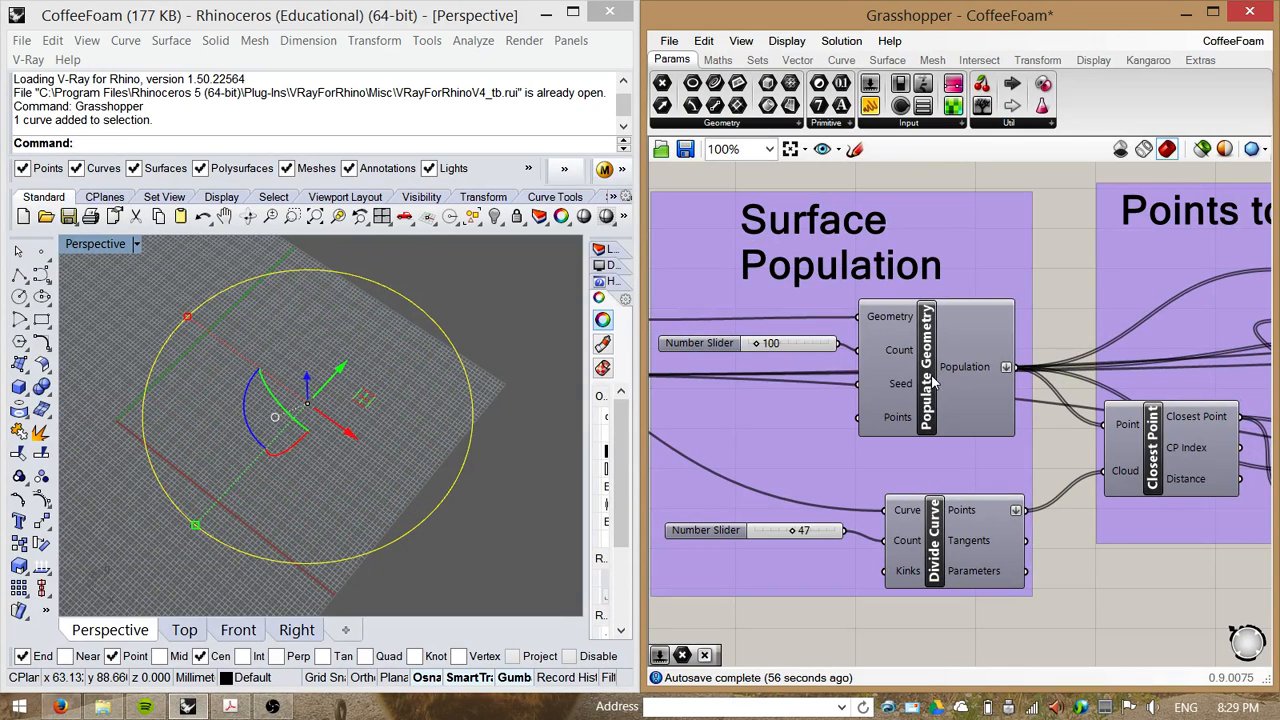
pyautogui.rightClick(930, 378)
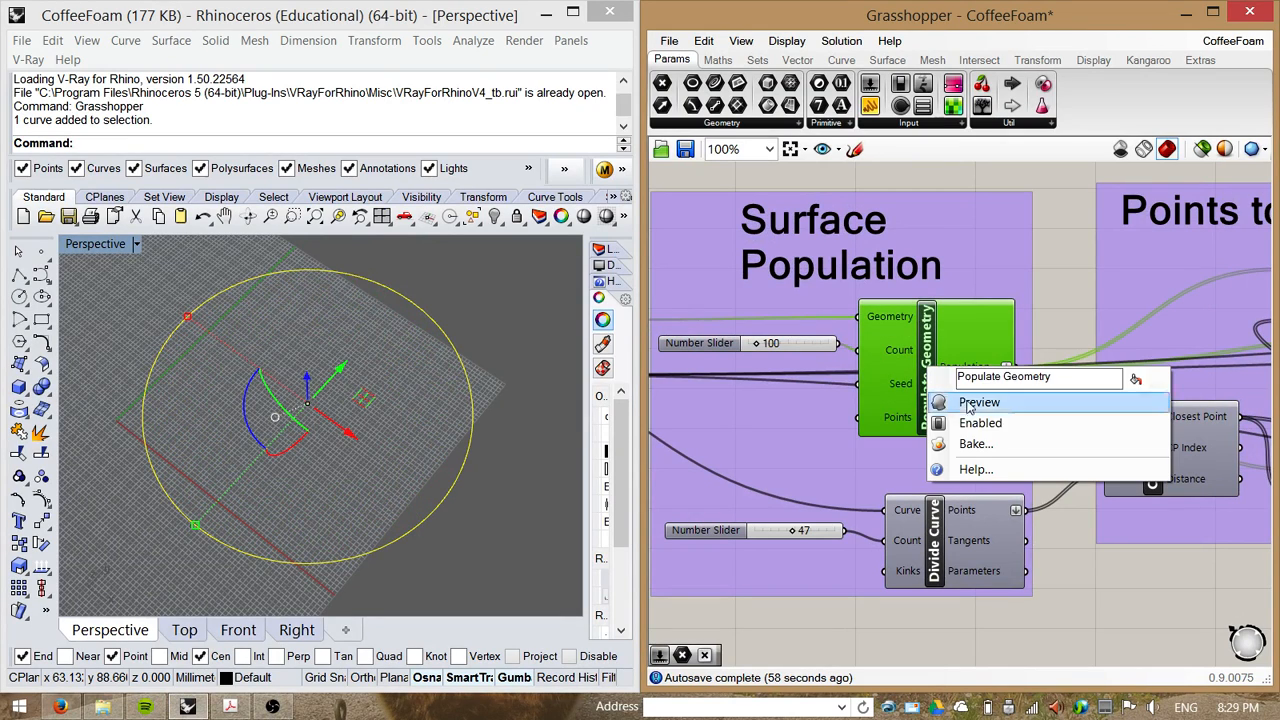
pyautogui.click(943, 403)
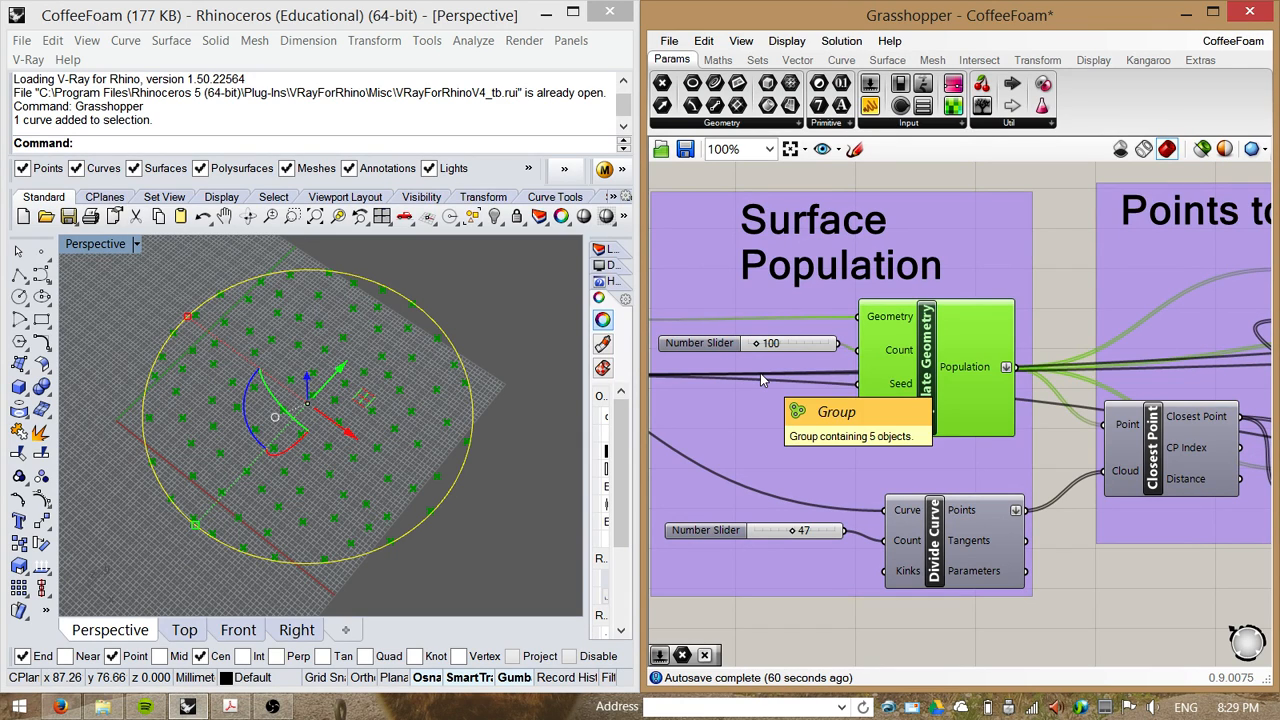
# Step: Look over the Image Sampler section of the canvas below the Example
pyautogui.scroll(-6, 826, 606)
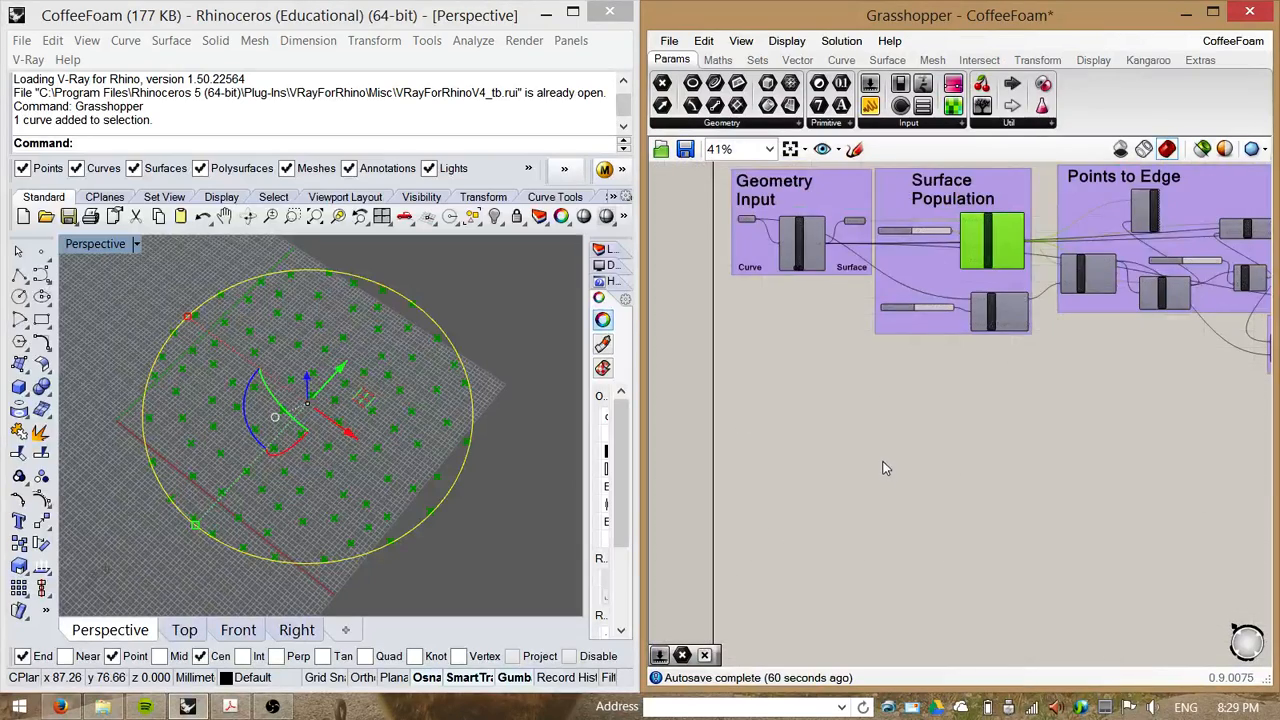
pyautogui.scroll(3, 856, 490)
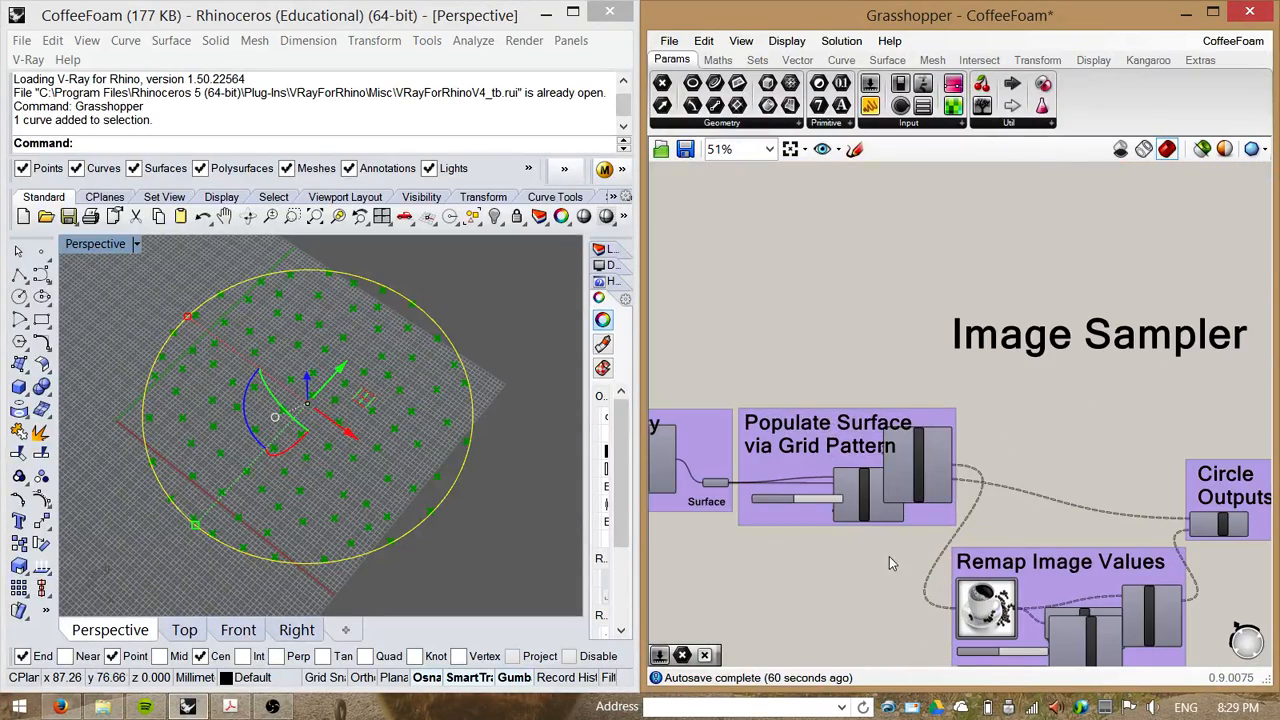
pyautogui.scroll(2, 894, 582)
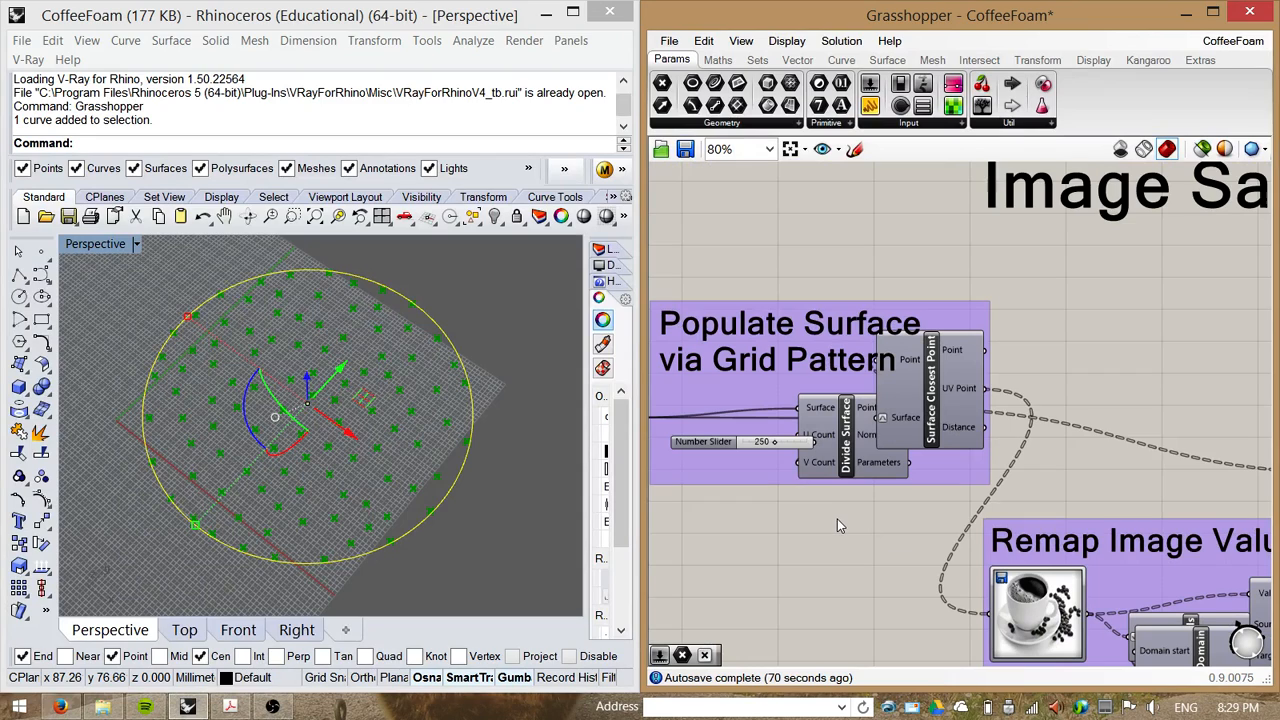
pyautogui.scroll(-4, 837, 519)
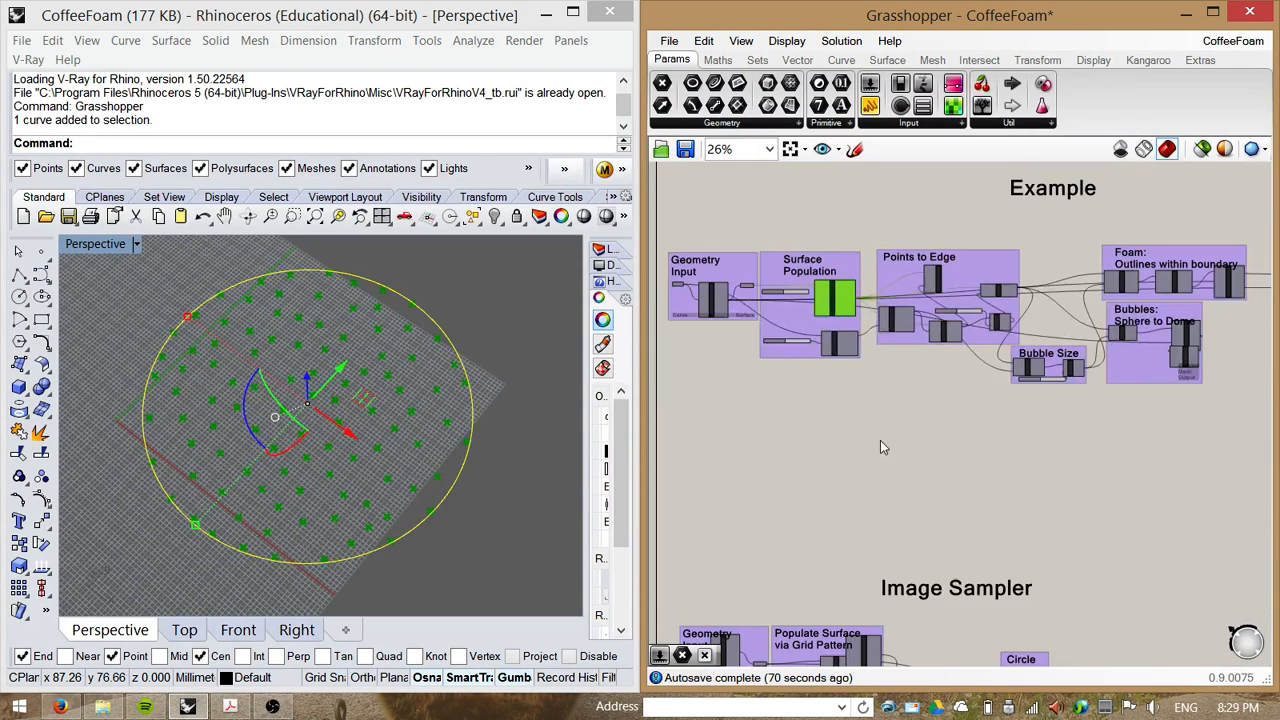
# Step: Examine the Surface Population and Points to Edge components and the Populate Geometry component's Population output data
pyautogui.scroll(2, 880, 447)
pyautogui.moveTo(875, 443)
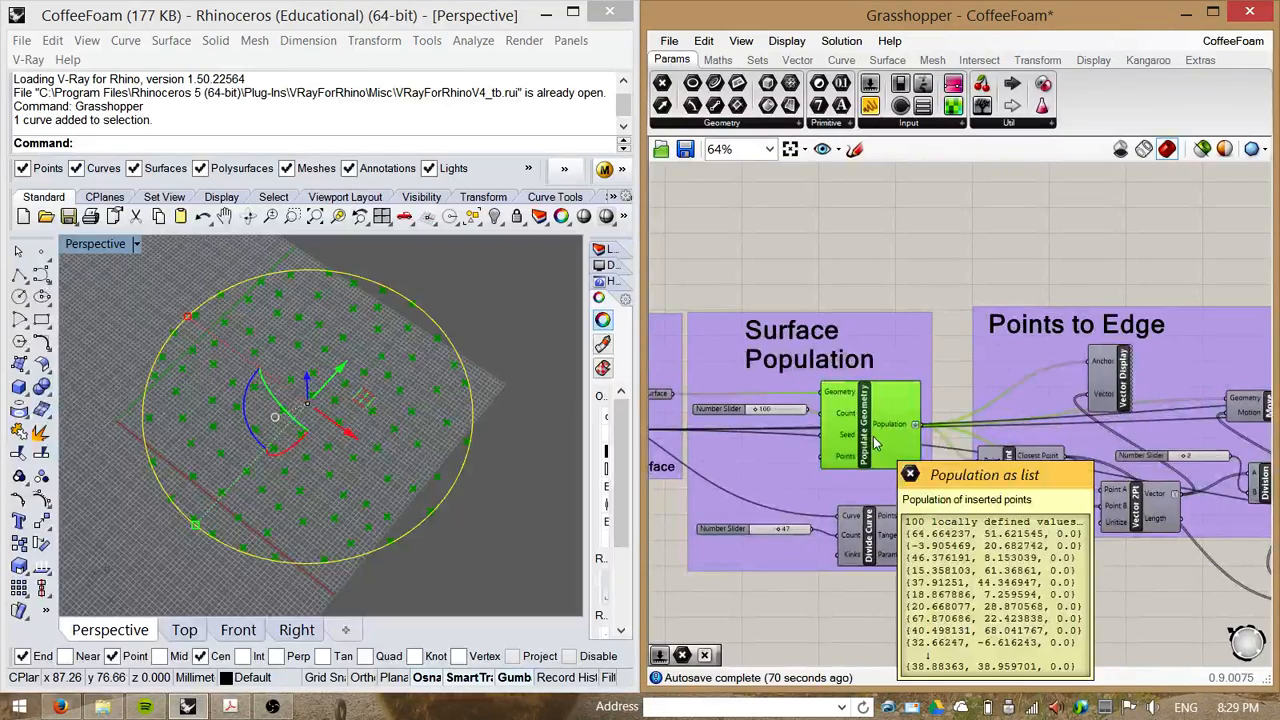
pyautogui.moveTo(886, 468); pyautogui.dragTo(790, 373, button='right')
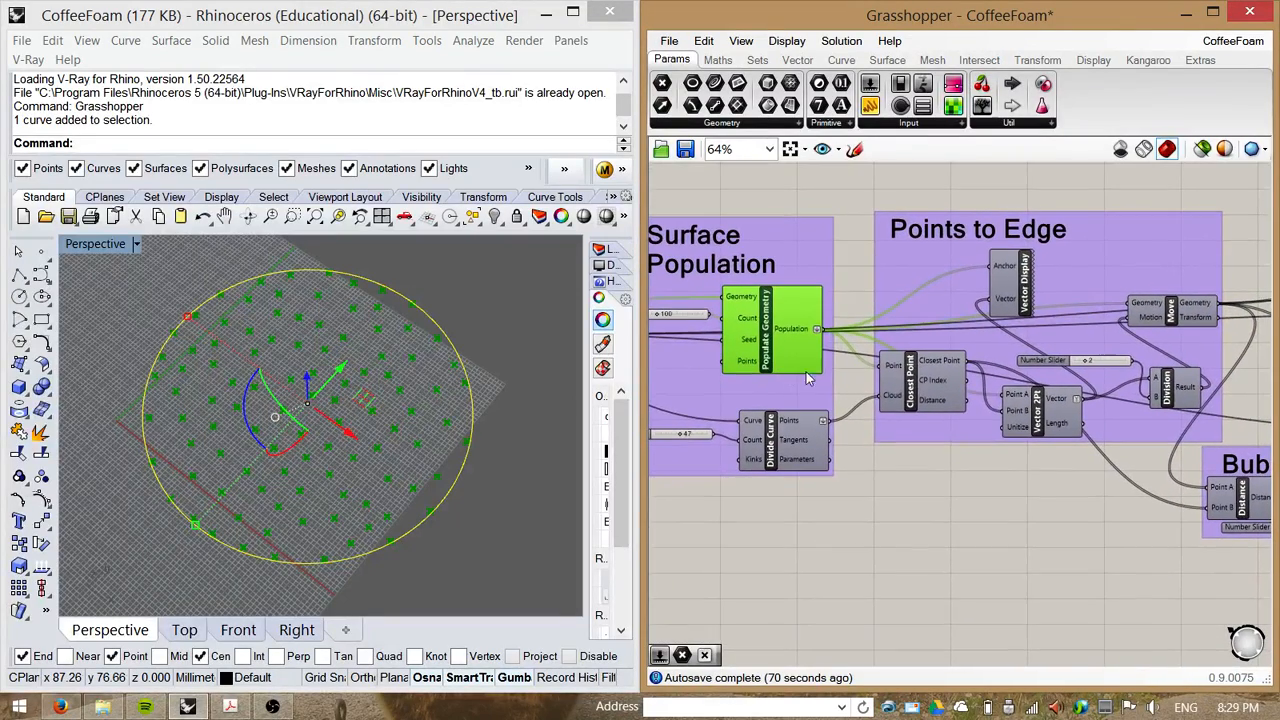
pyautogui.moveTo(922, 482); pyautogui.dragTo(894, 495, button='right')
pyautogui.moveTo(873, 392); pyautogui.dragTo(888, 435)
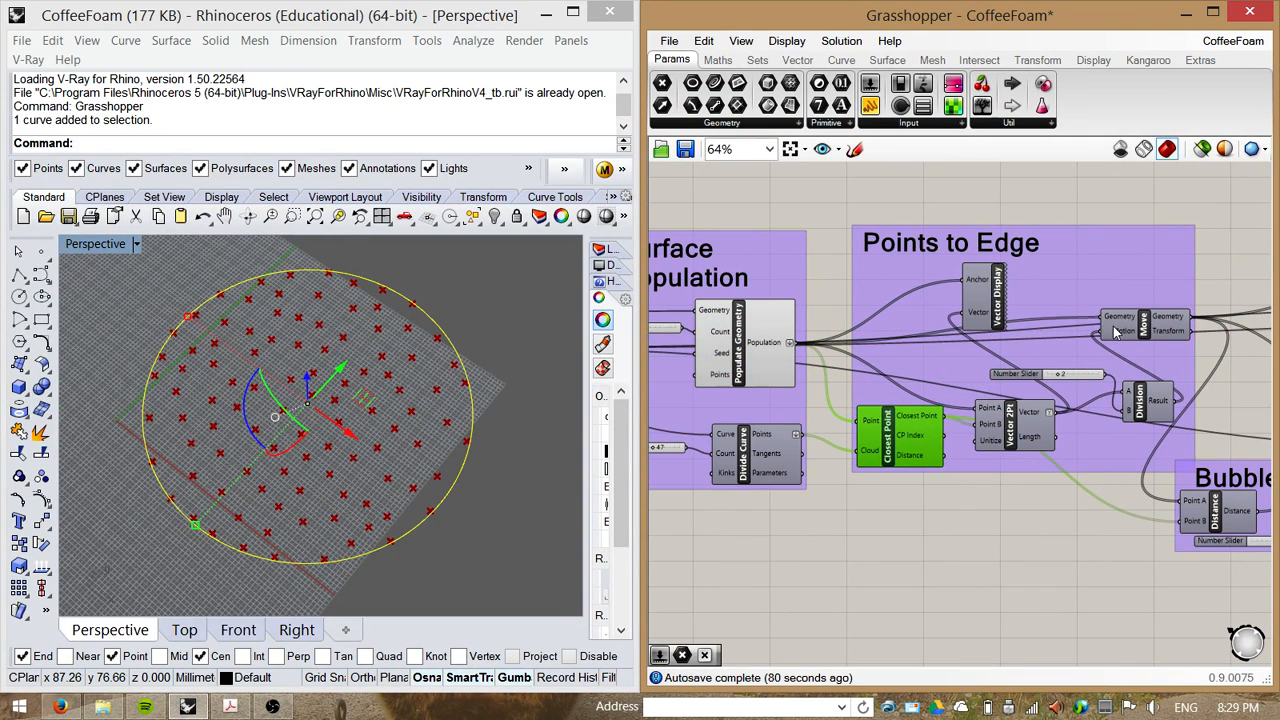
pyautogui.moveTo(1146, 334); pyautogui.dragTo(1208, 341)
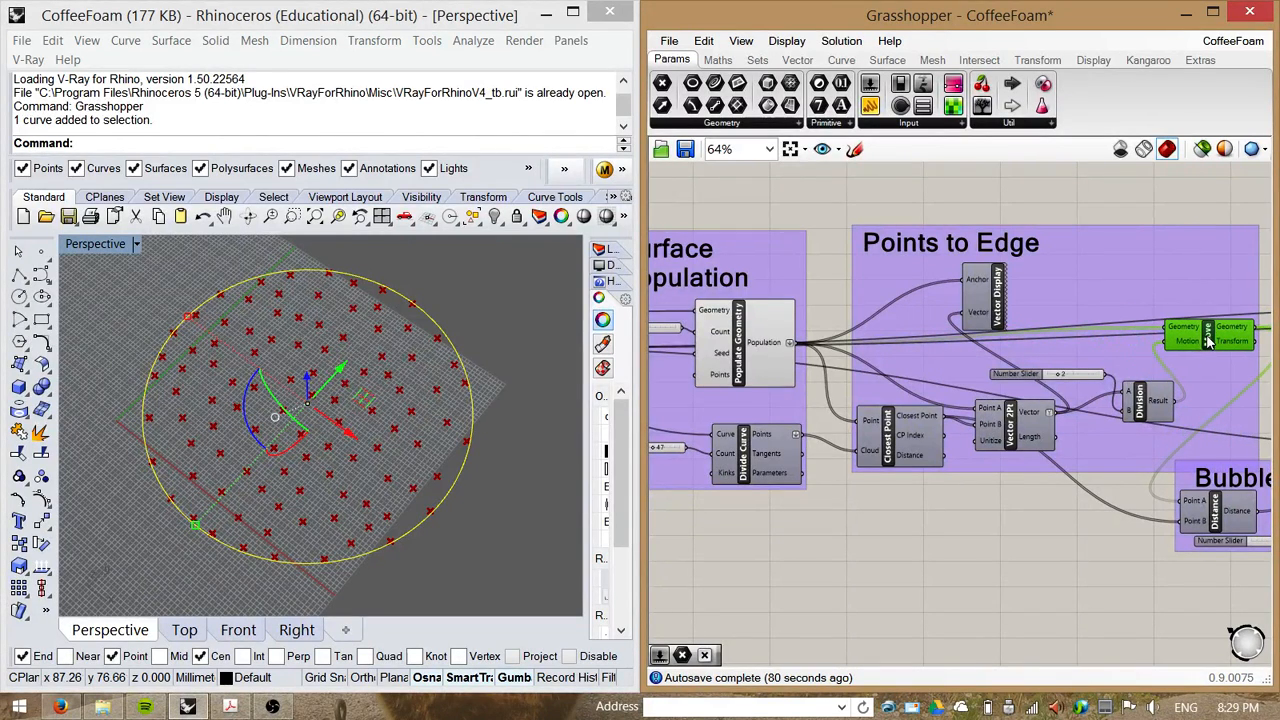
pyautogui.moveTo(1163, 271); pyautogui.dragTo(1131, 272, button='right')
pyautogui.moveTo(1167, 332); pyautogui.dragTo(1167, 353)
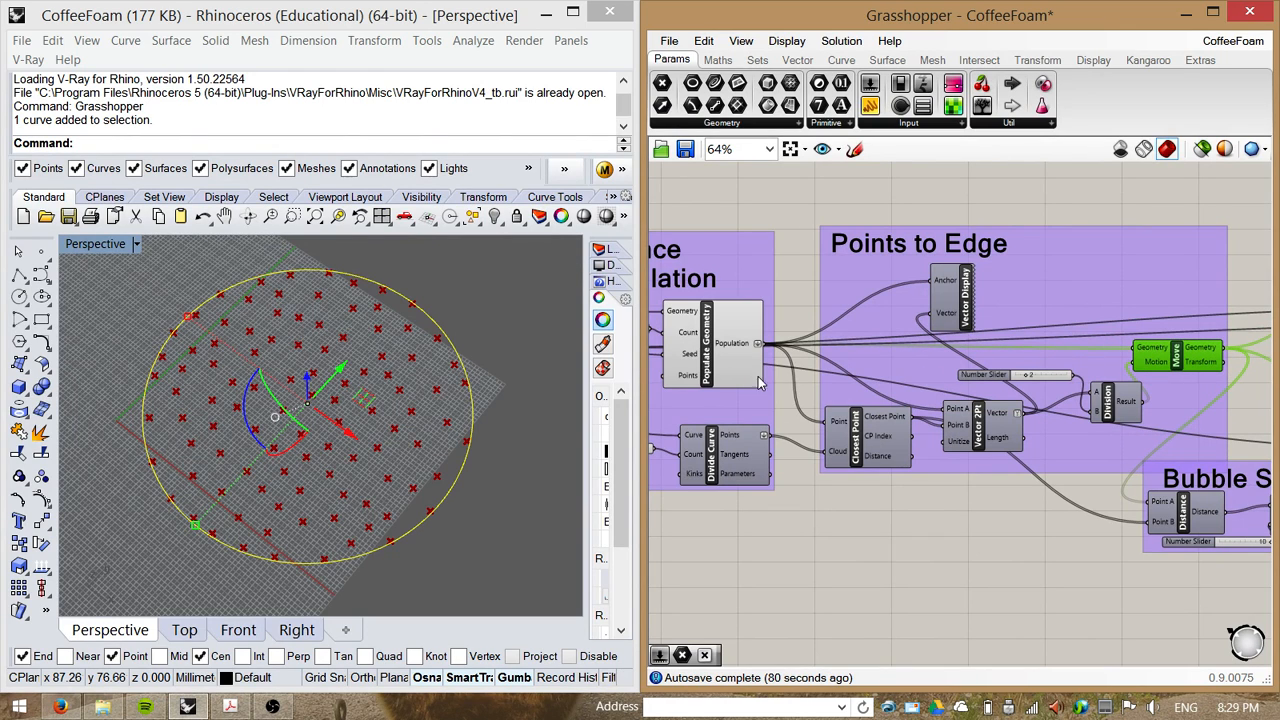
# Step: Inspect the Move component's Motion input and the Vector 2Pt, slider and Divide Curve components feeding it
pyautogui.click(733, 346)
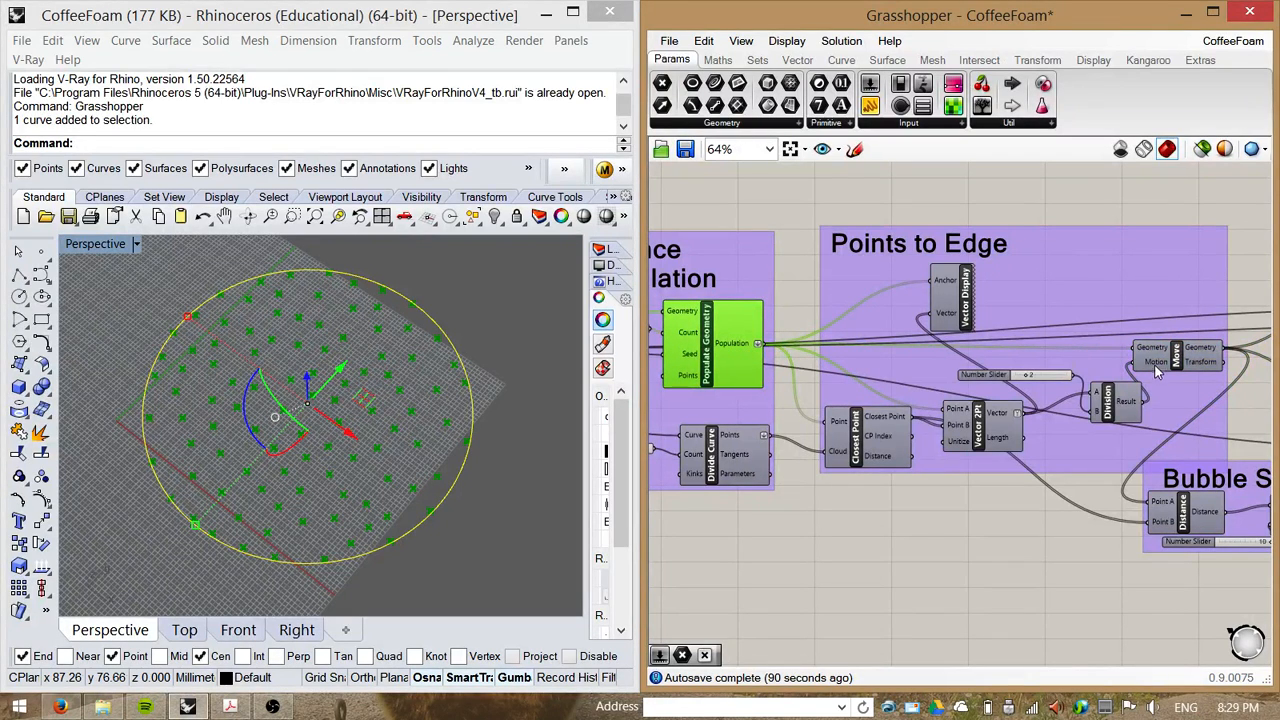
pyautogui.moveTo(1159, 370)
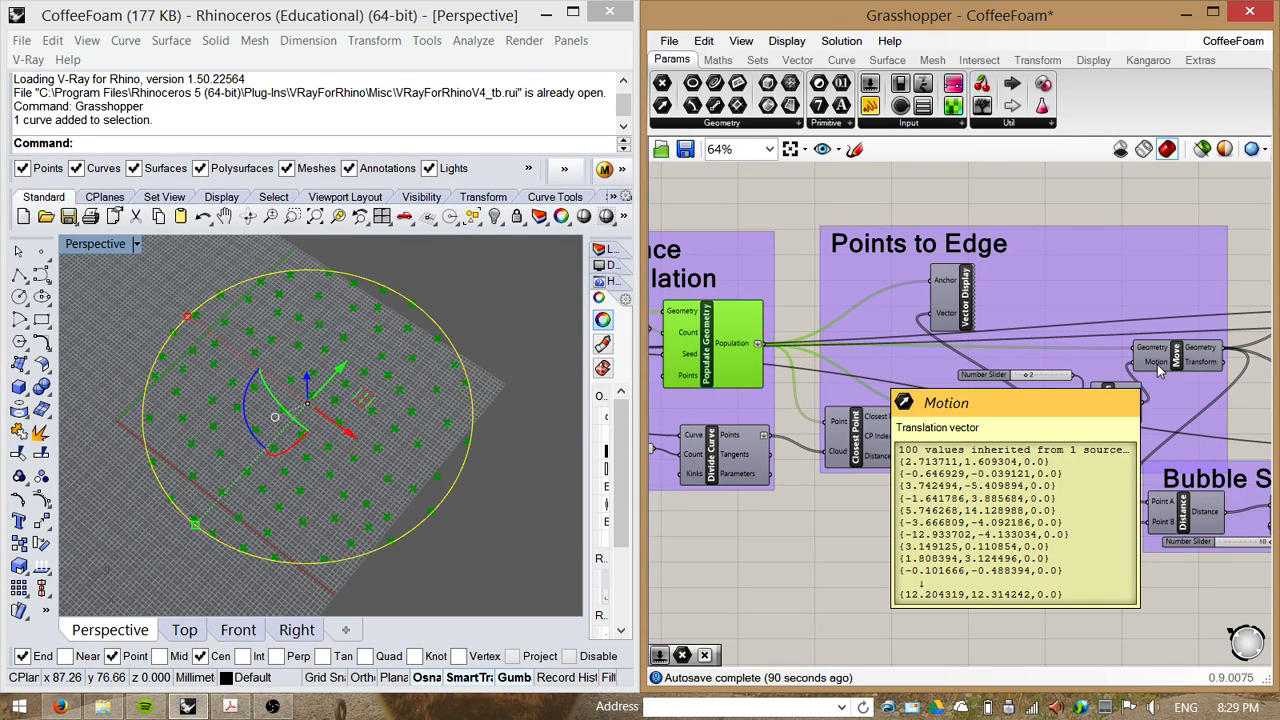
pyautogui.moveTo(1107, 406); pyautogui.dragTo(1087, 436)
pyautogui.moveTo(996, 428); pyautogui.dragTo(1016, 445)
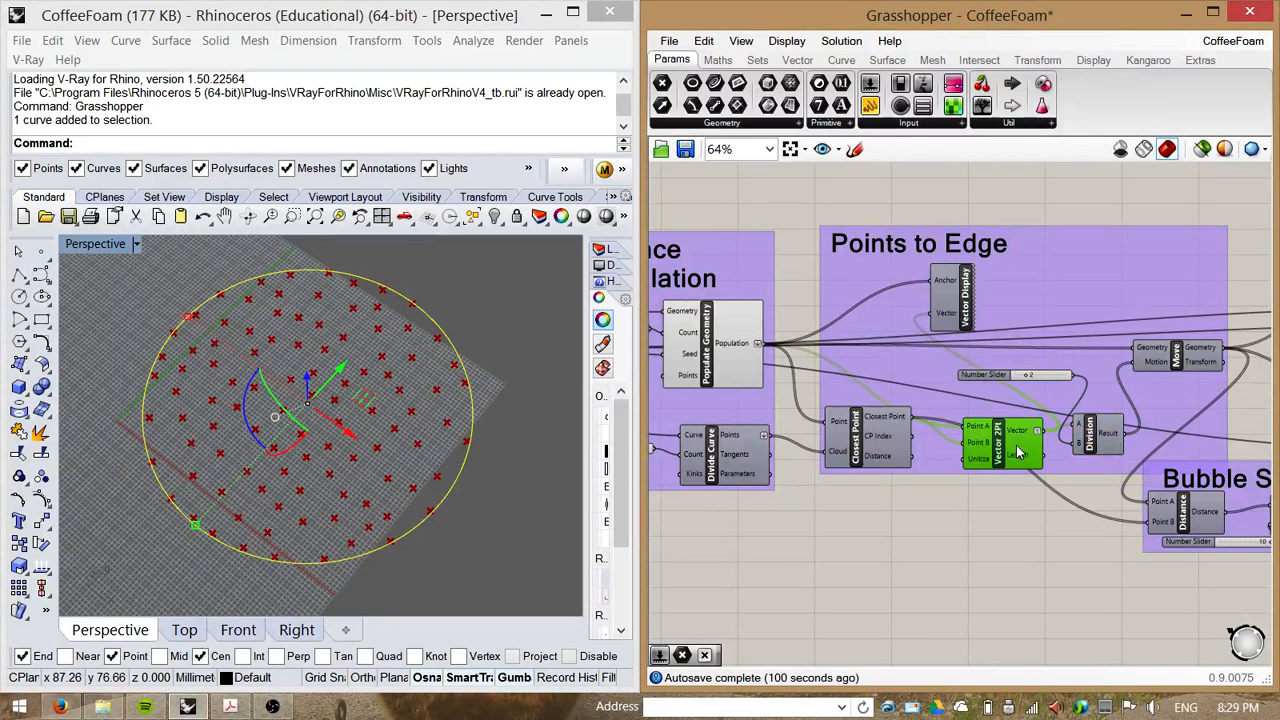
pyautogui.moveTo(988, 375); pyautogui.dragTo(980, 392)
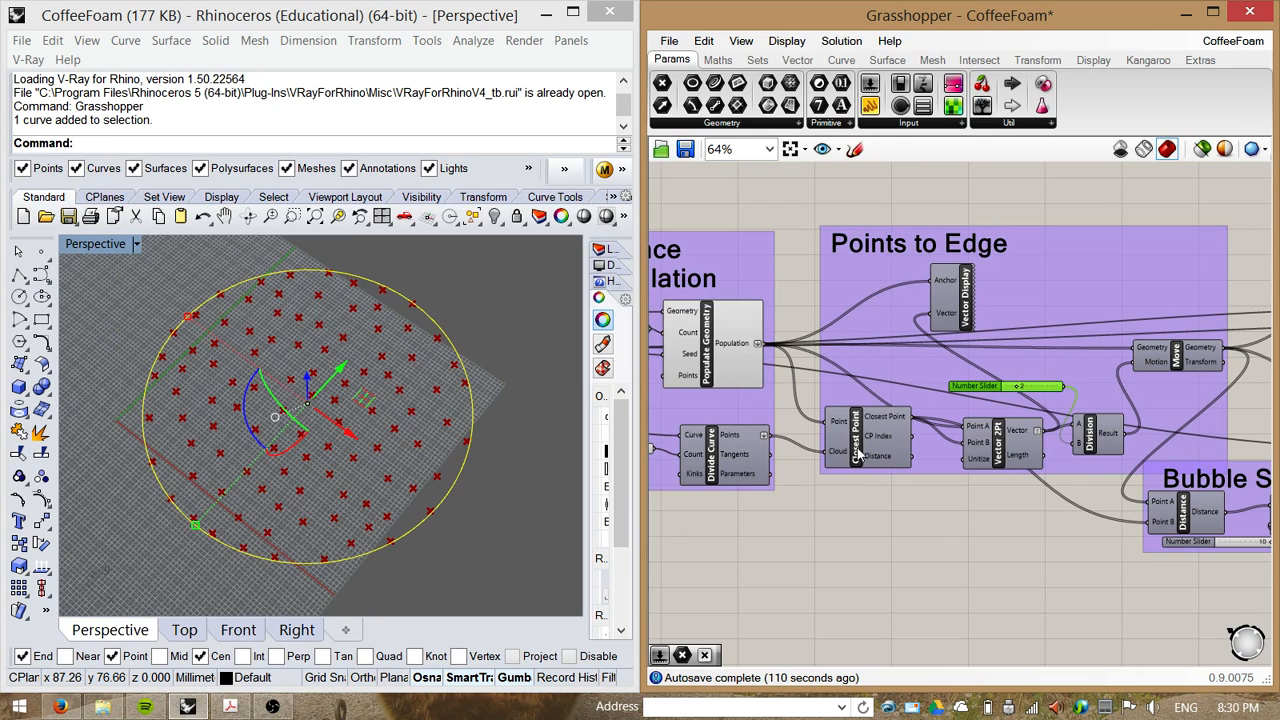
pyautogui.moveTo(650, 483); pyautogui.dragTo(737, 470, button='right')
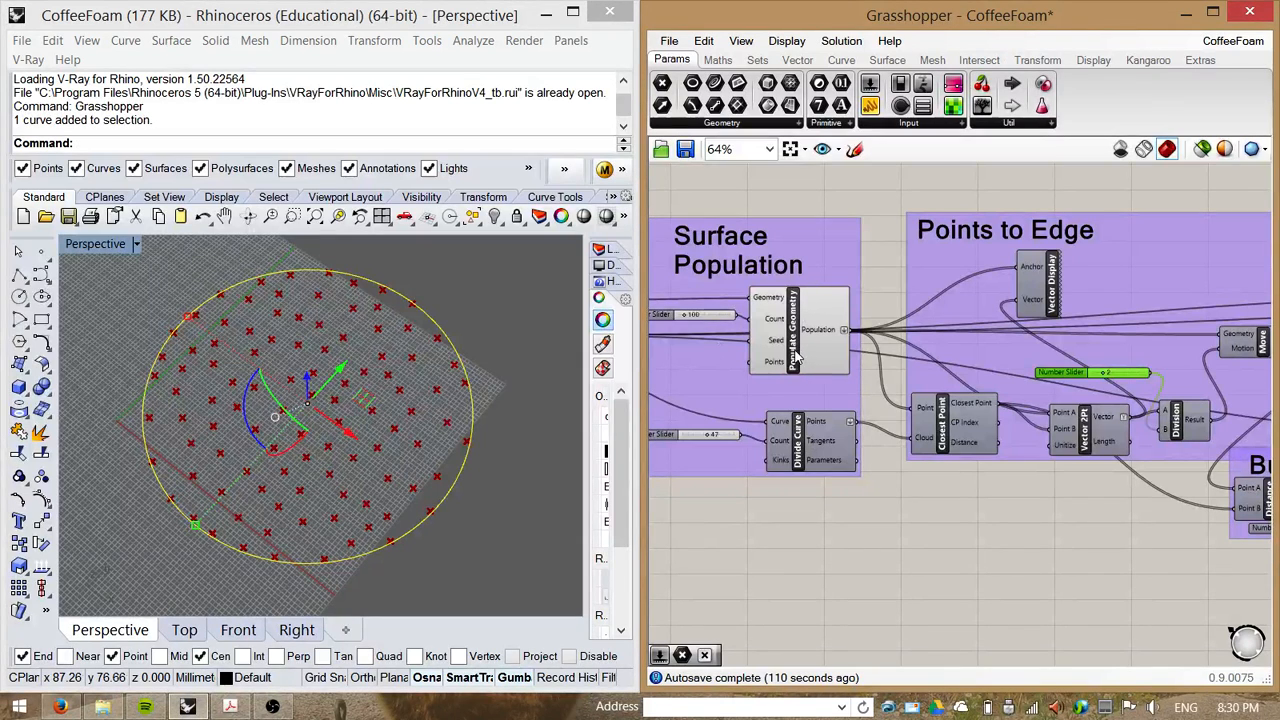
pyautogui.click(800, 455)
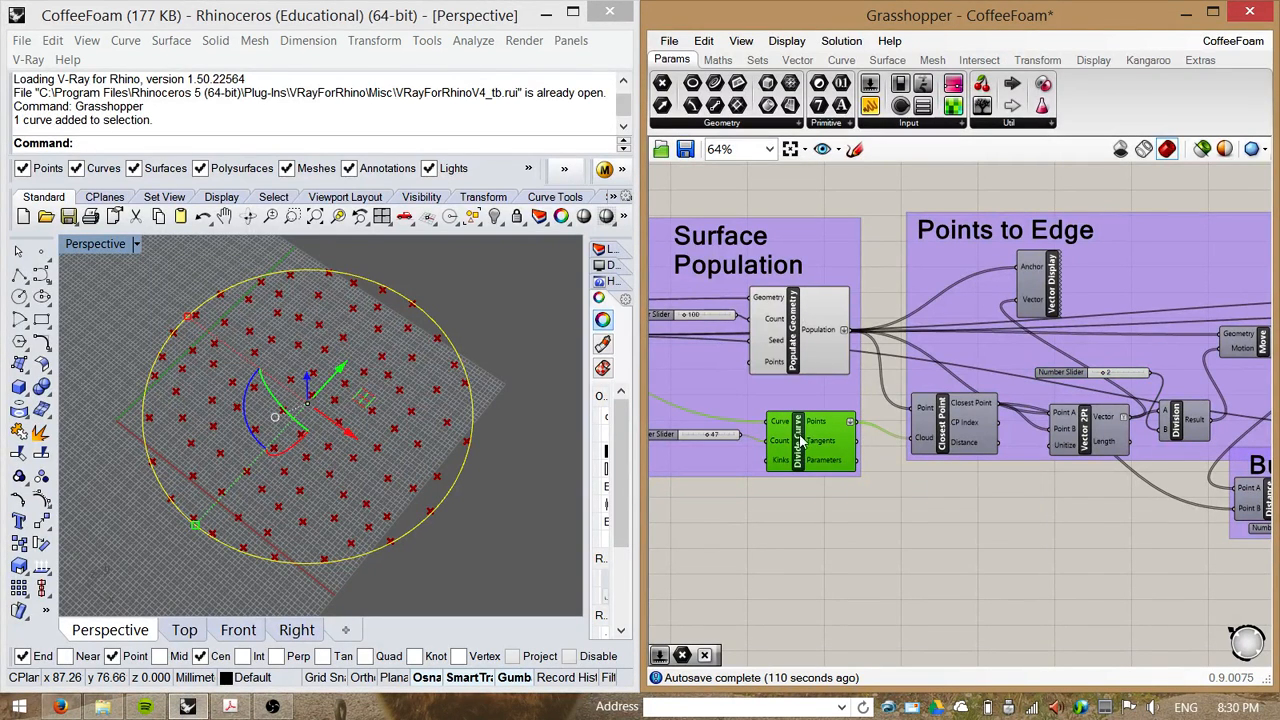
# Step: Turn off preview for the Populate Geometry component
pyautogui.click(805, 349)
pyautogui.rightClick(805, 349)
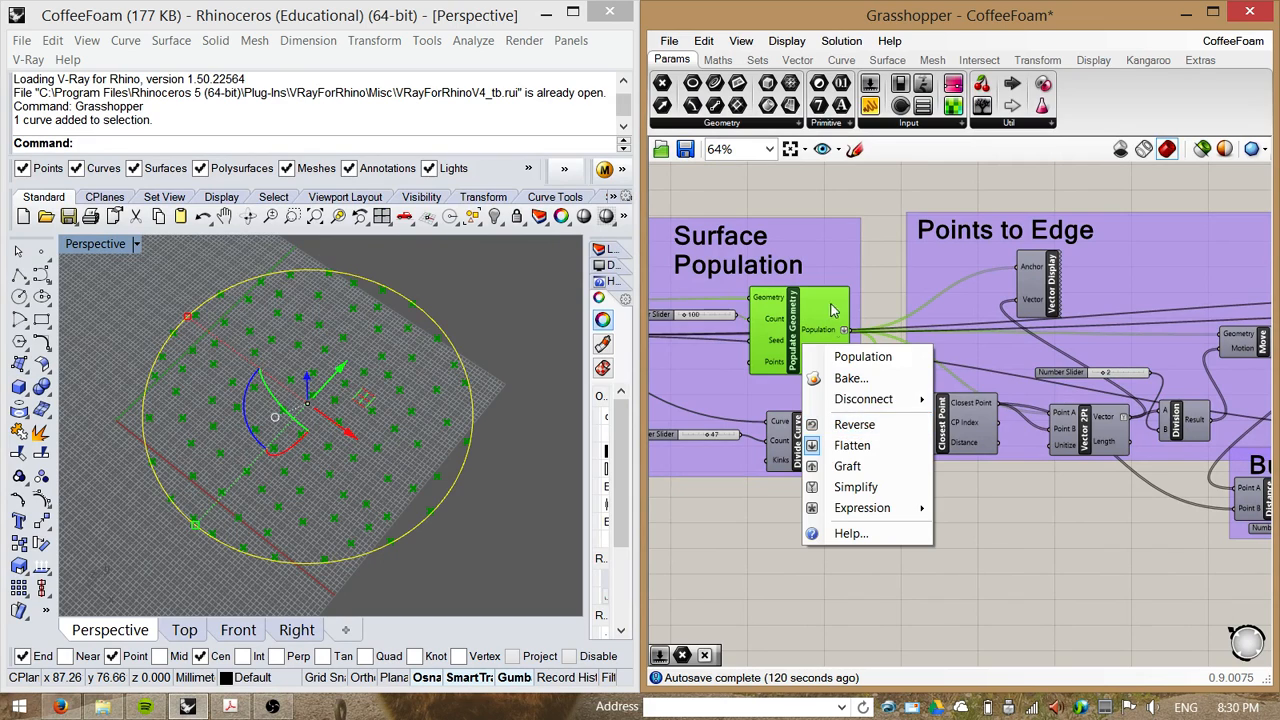
pyautogui.click(809, 320)
pyautogui.rightClick(803, 318)
pyautogui.click(815, 349)
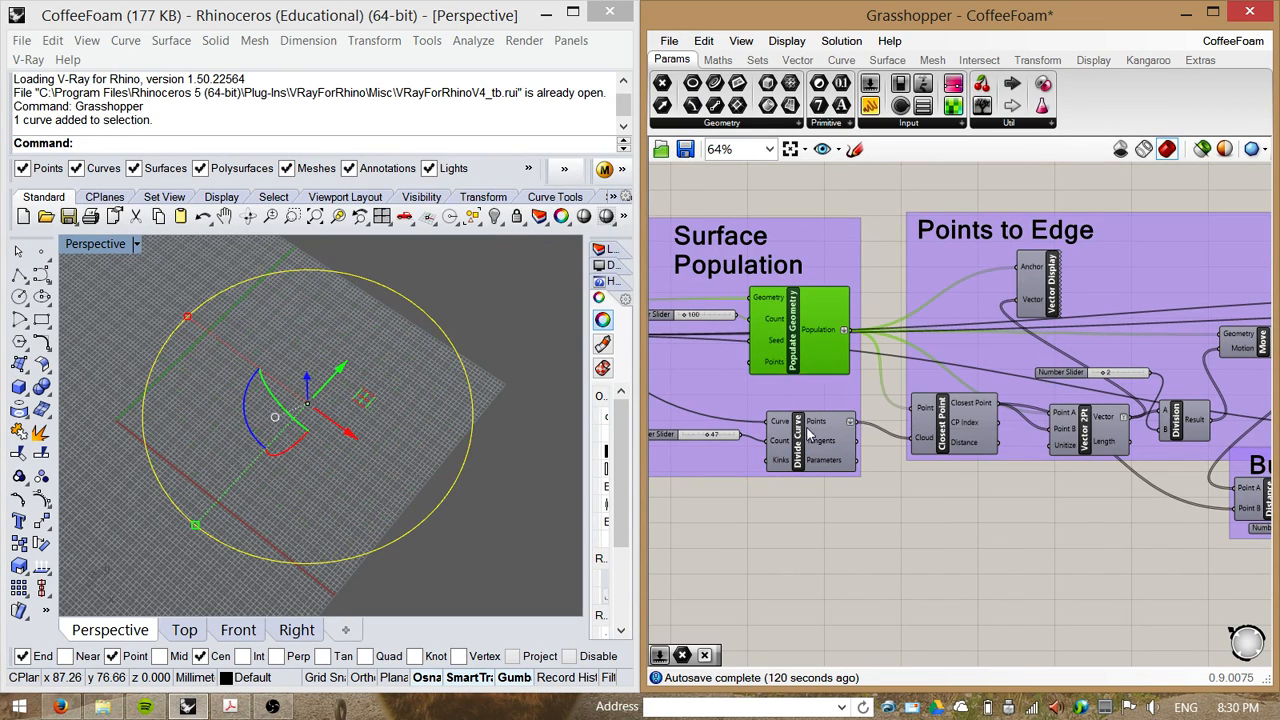
# Step: Turn on preview for the Divide Curve component to display its points along the circle
pyautogui.click(806, 443)
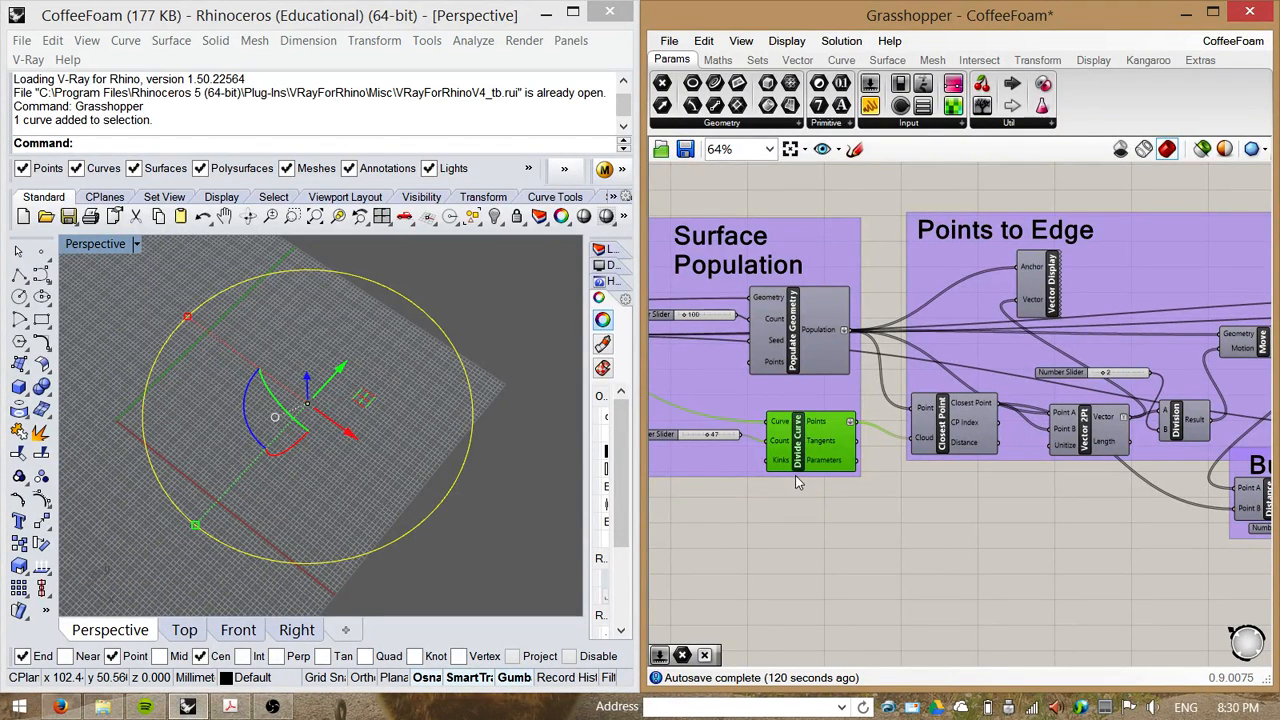
pyautogui.rightClick(836, 442)
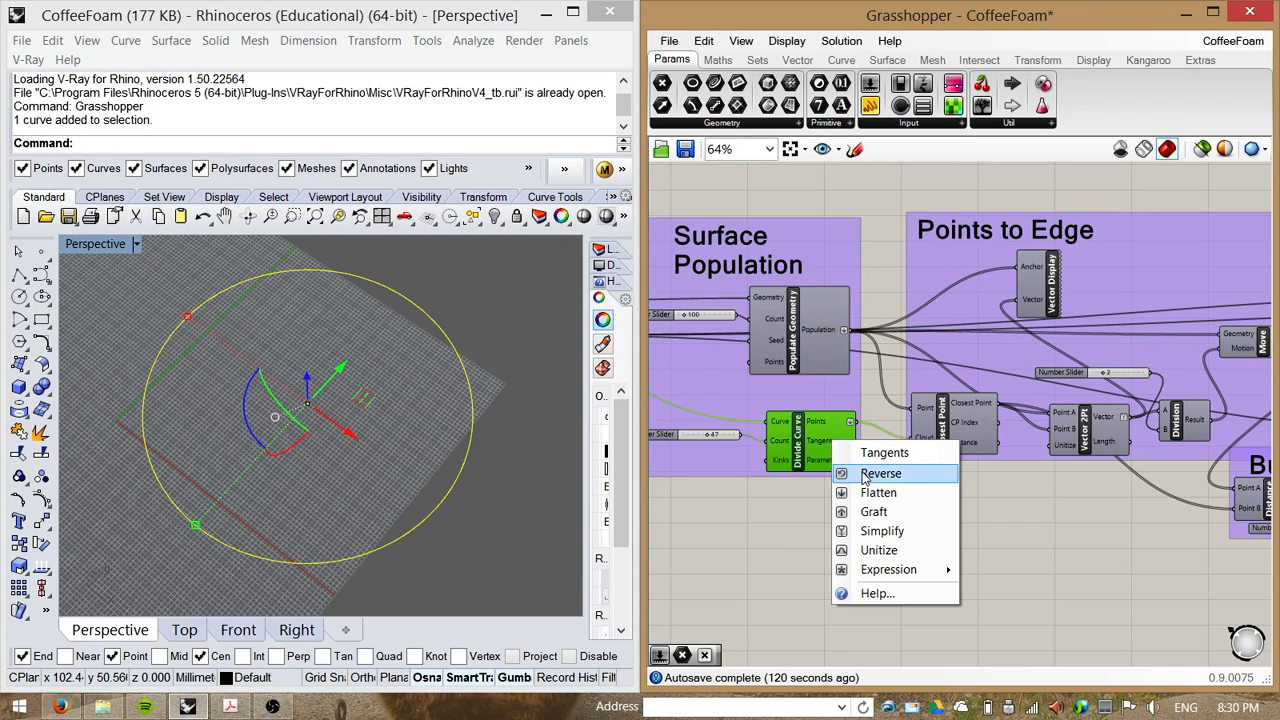
pyautogui.click(775, 533)
pyautogui.moveTo(775, 533); pyautogui.dragTo(847, 539, button='right')
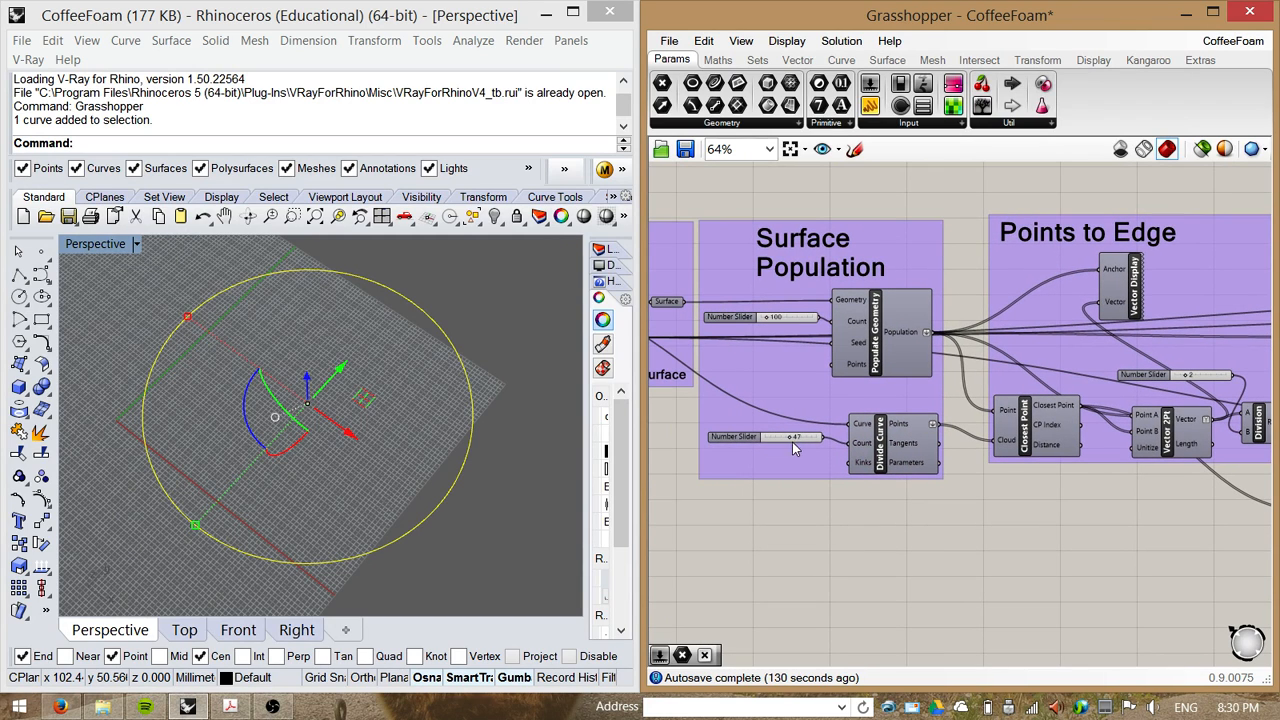
pyautogui.moveTo(928, 509); pyautogui.dragTo(892, 517, button='right')
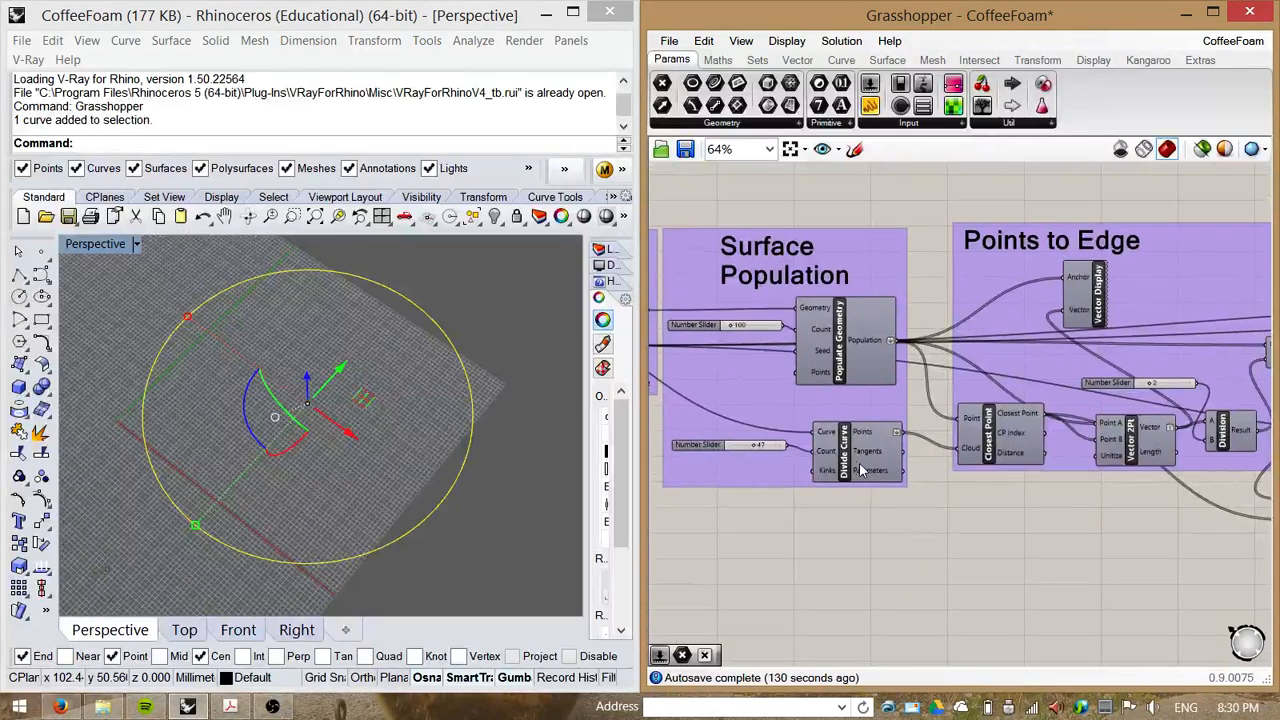
pyautogui.rightClick(845, 452)
pyautogui.click(849, 484)
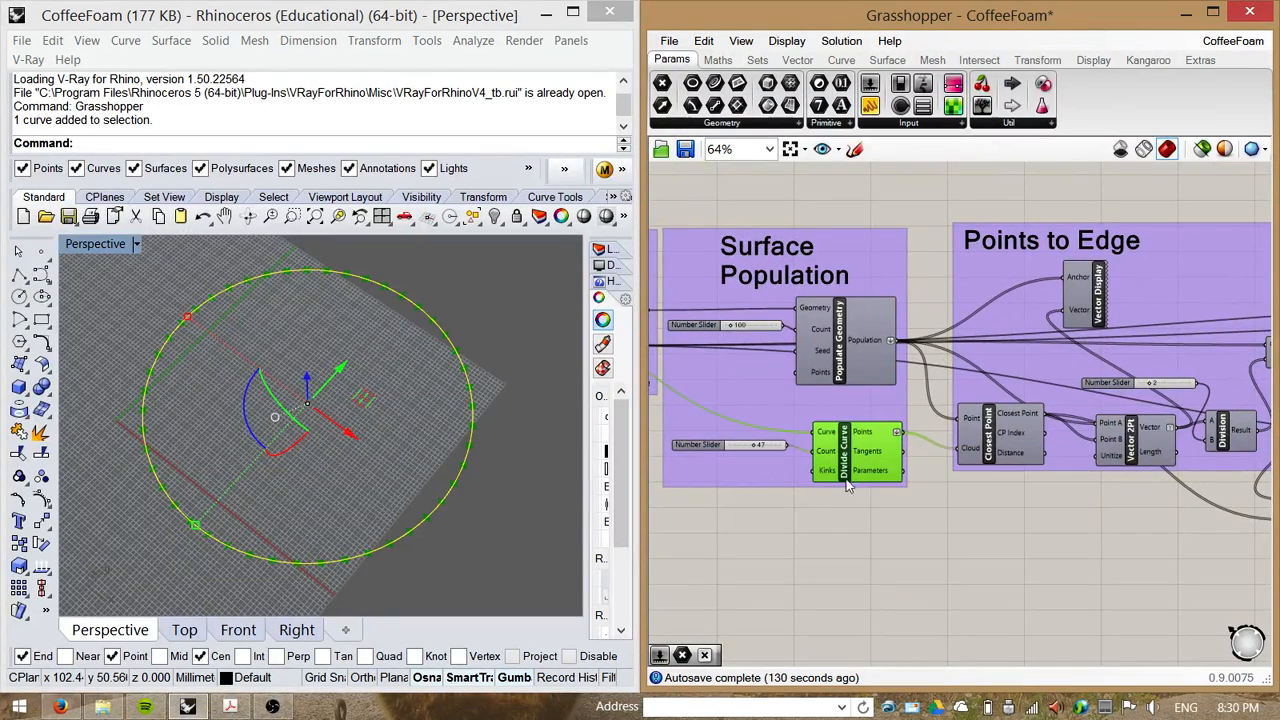
# Step: Turn on preview for the Closest Point component in the Points to Edge group
pyautogui.moveTo(478, 461)
pyautogui.mouseDown(button='right')
pyautogui.moveTo(477, 433)
pyautogui.moveTo(474, 485)
pyautogui.mouseUp(button='right')
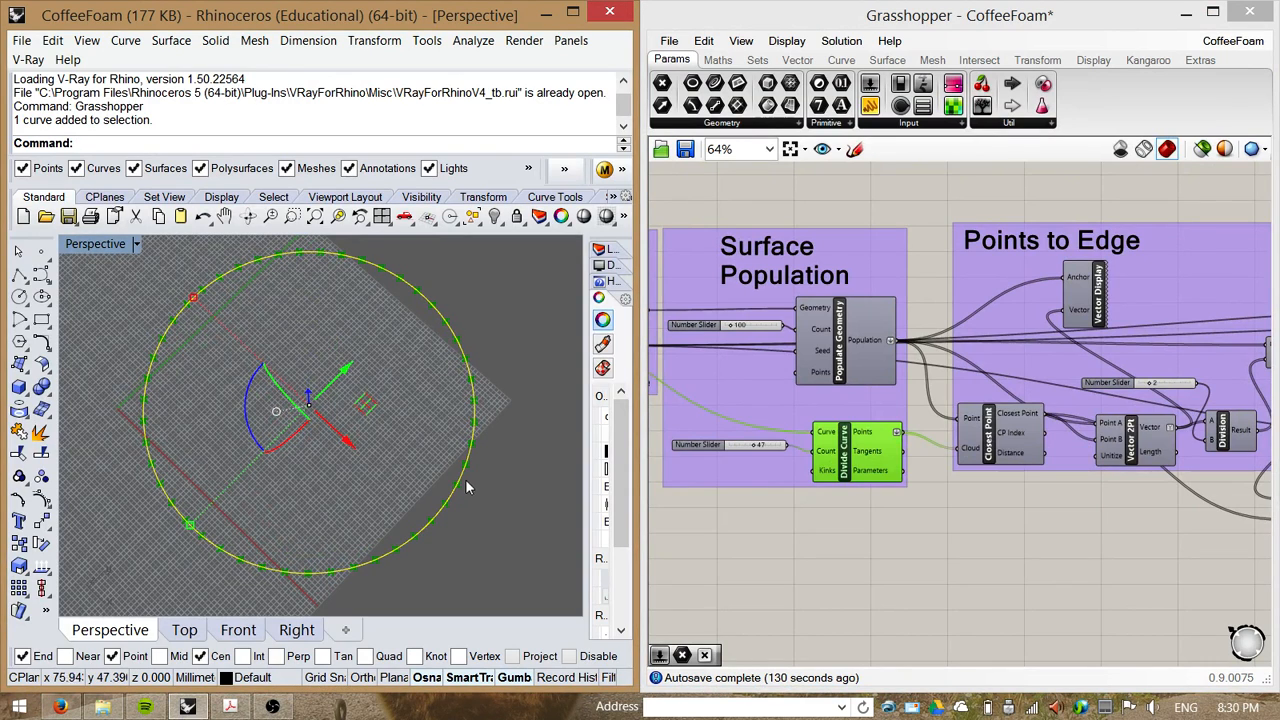
pyautogui.moveTo(968, 513); pyautogui.dragTo(905, 511, button='right')
pyautogui.click(928, 452)
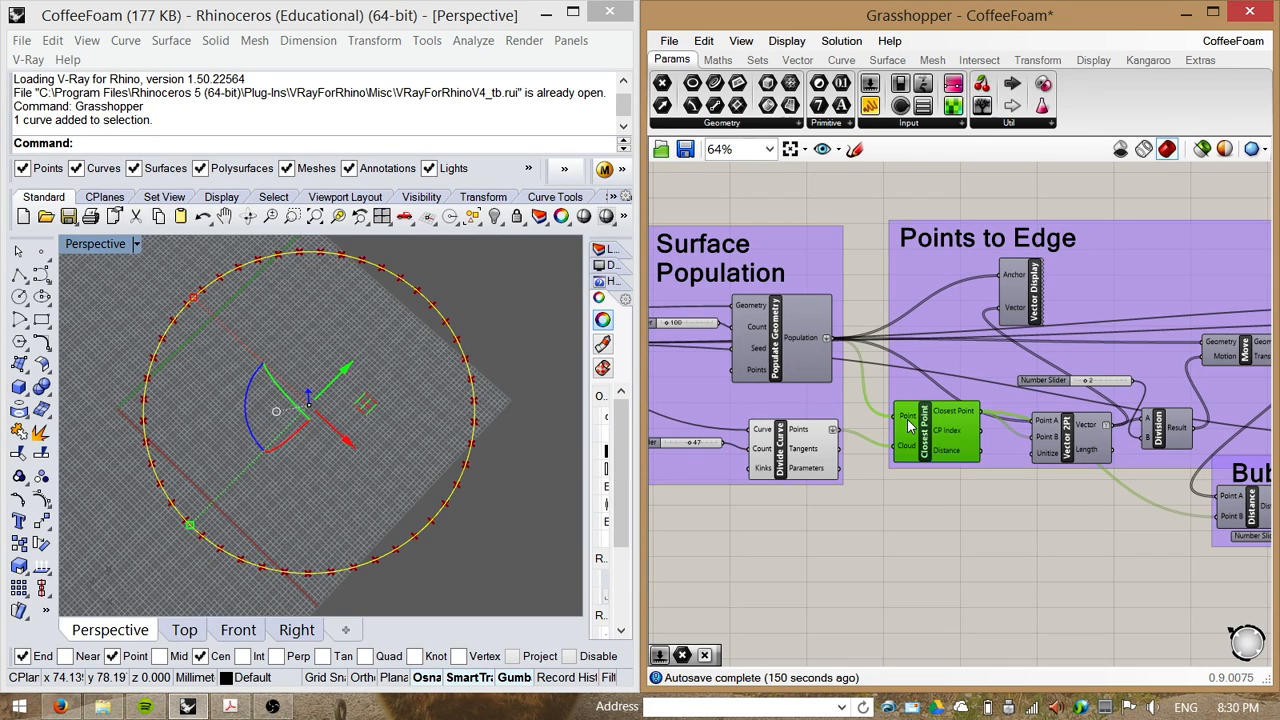
pyautogui.moveTo(905, 424)
pyautogui.click(801, 343)
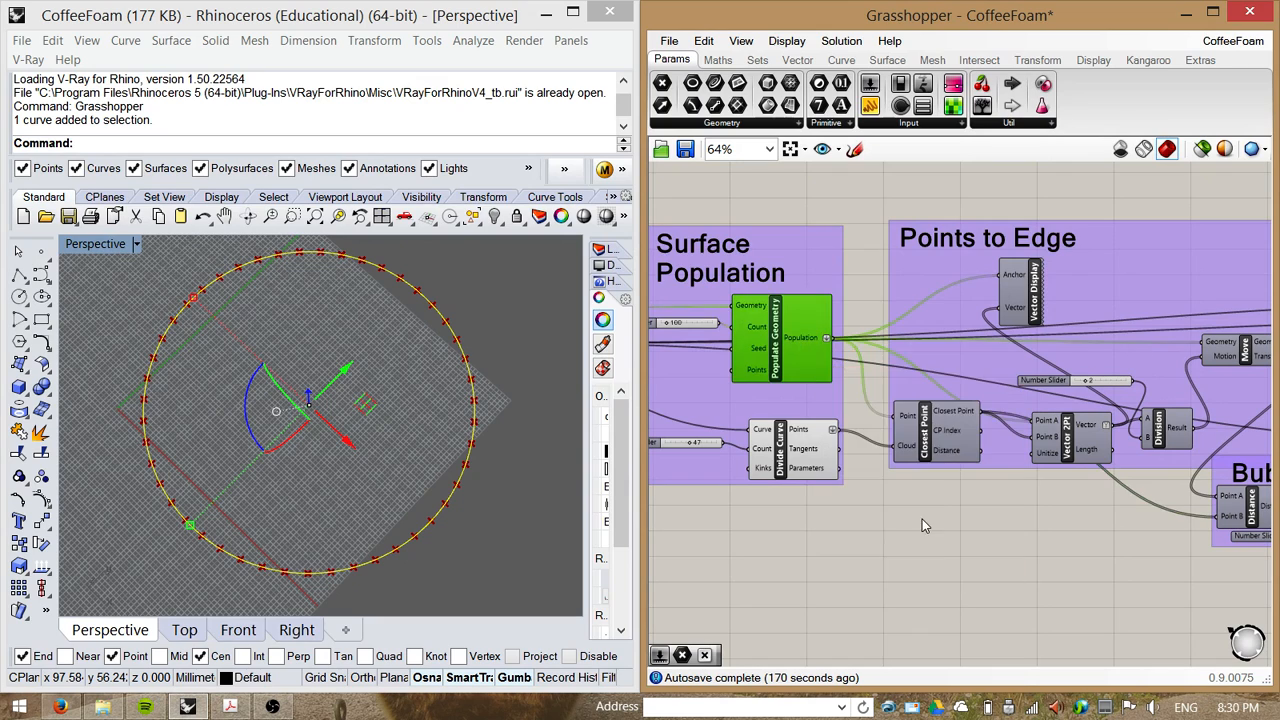
pyautogui.click(922, 520)
pyautogui.moveTo(942, 499); pyautogui.dragTo(867, 477, button='right')
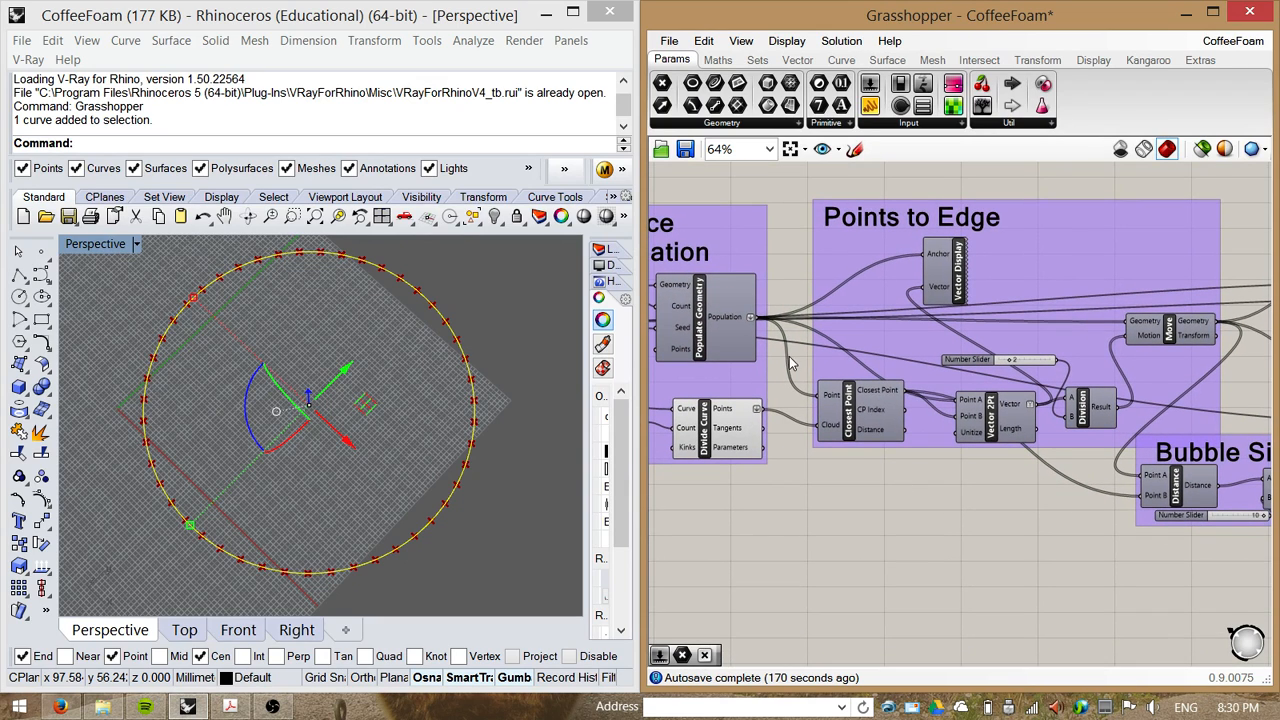
pyautogui.rightClick(860, 419)
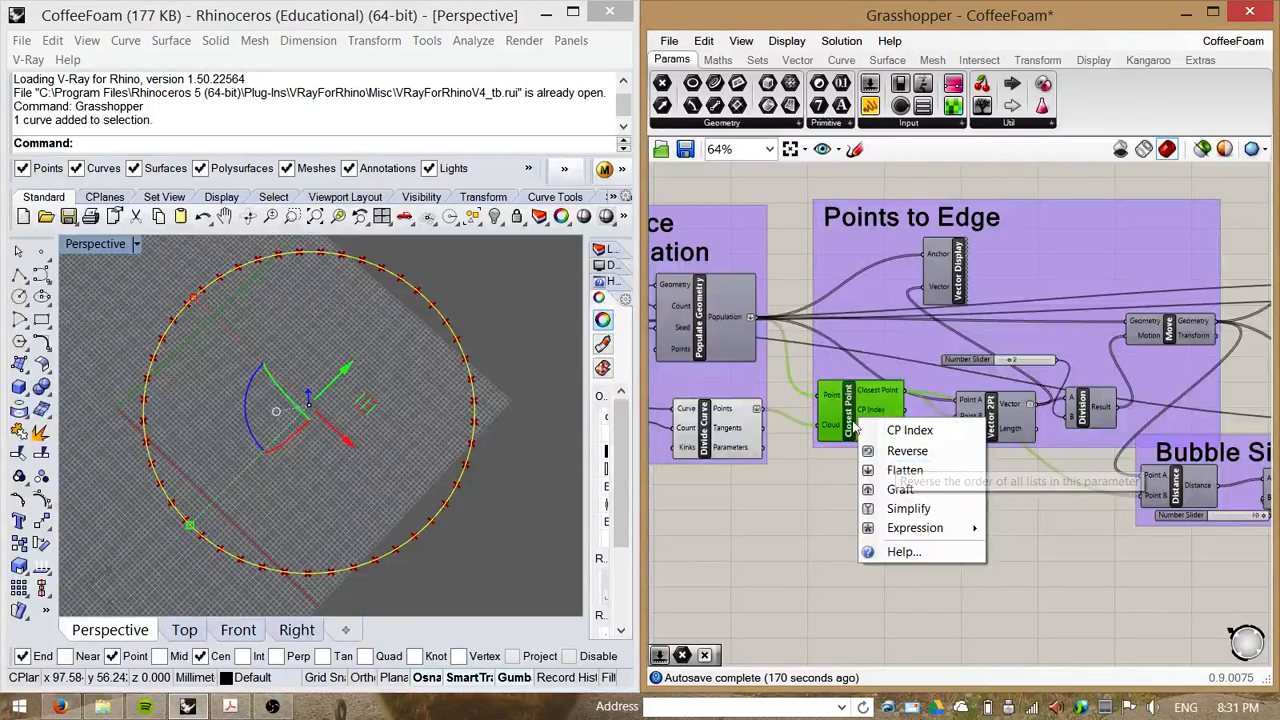
pyautogui.rightClick(847, 408)
pyautogui.click(893, 443)
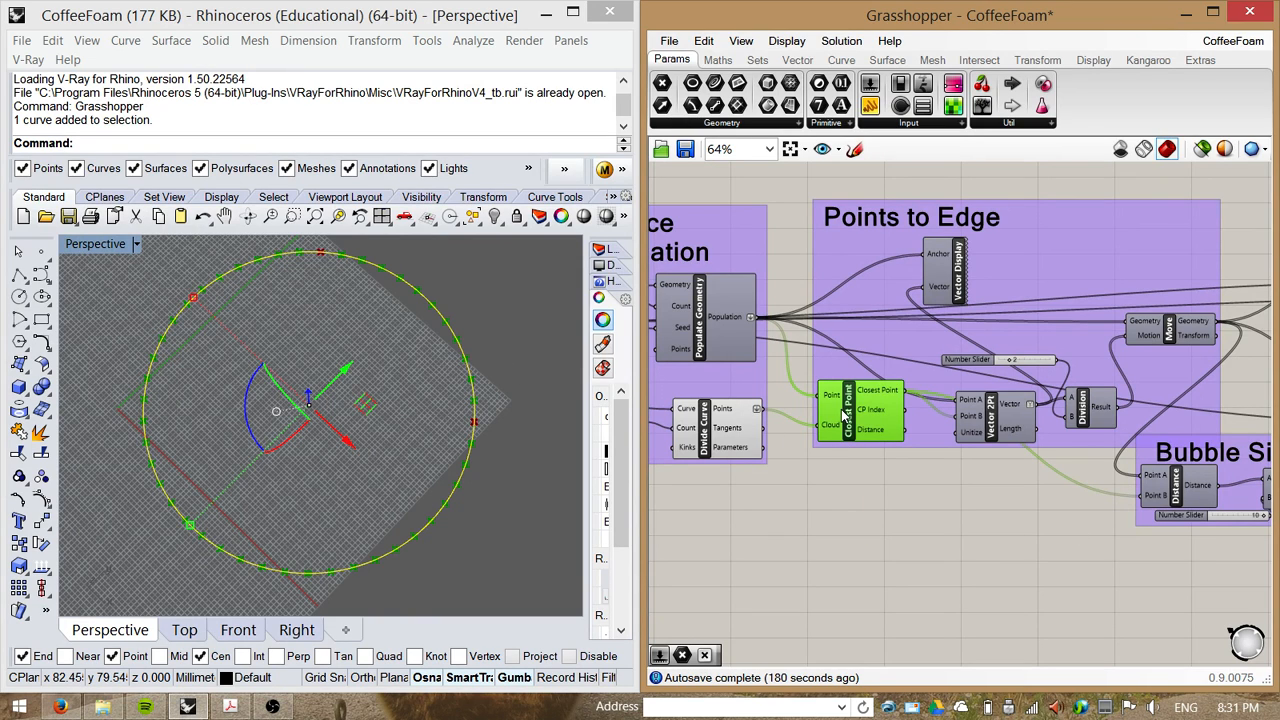
# Step: Turn preview for the Populate Geometry component back on
pyautogui.click(686, 335)
pyautogui.rightClick(698, 332)
pyautogui.click(735, 363)
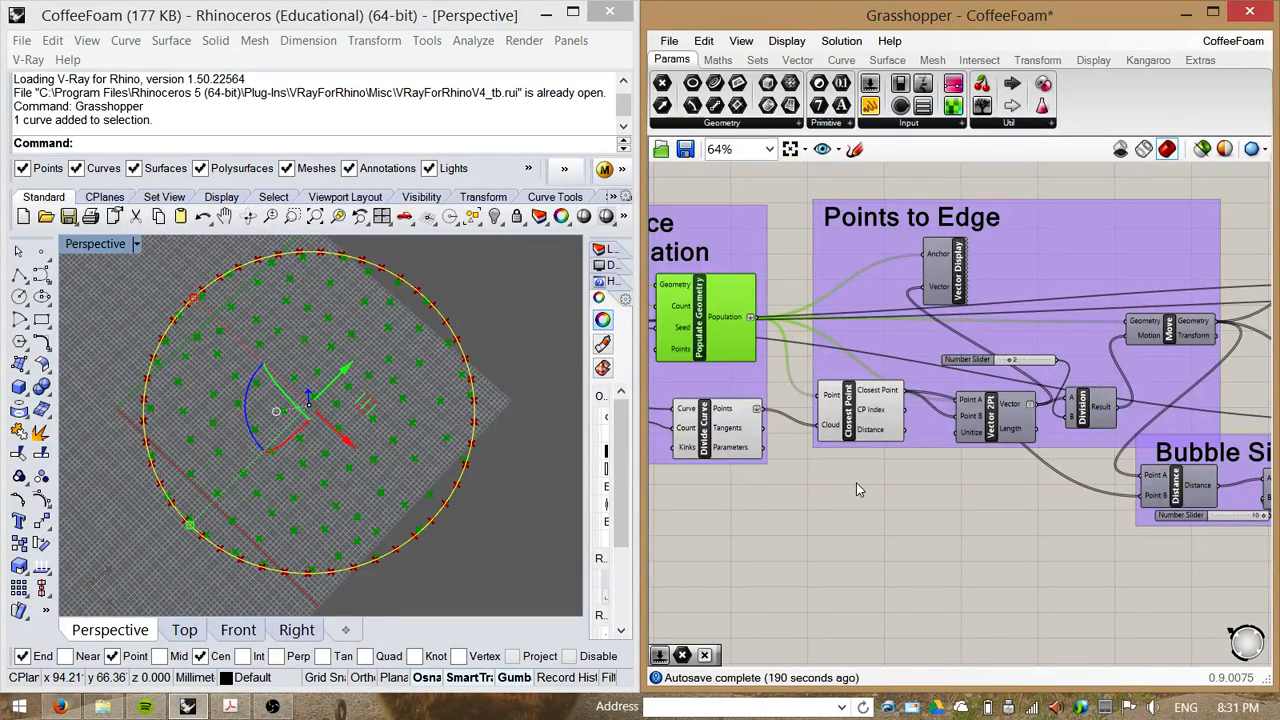
# Step: Move the Closest Point and Vector 2Pt components lower within the Points to Edge group
pyautogui.moveTo(862, 486)
pyautogui.mouseDown(button='right')
pyautogui.moveTo(900, 503)
pyautogui.moveTo(871, 497)
pyautogui.moveTo(876, 467)
pyautogui.mouseUp(button='right')
pyautogui.moveTo(770, 428); pyautogui.dragTo(740, 407)
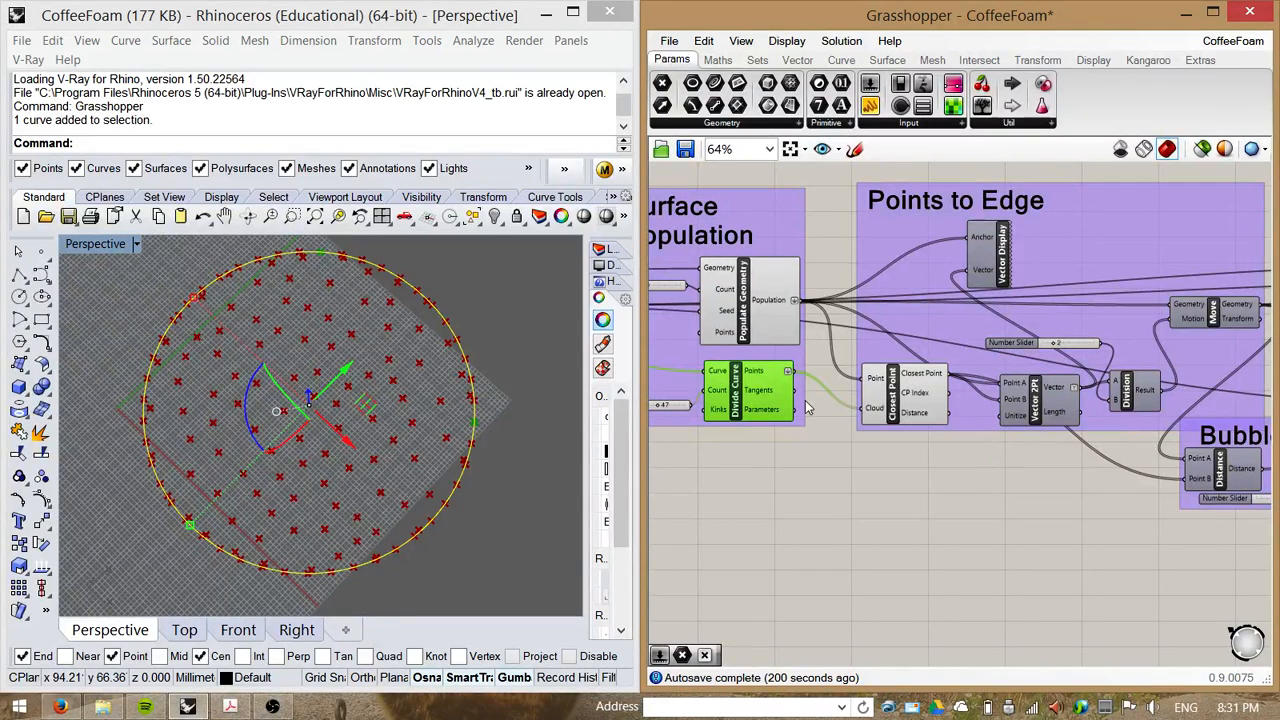
pyautogui.moveTo(813, 471); pyautogui.dragTo(854, 486, button='right')
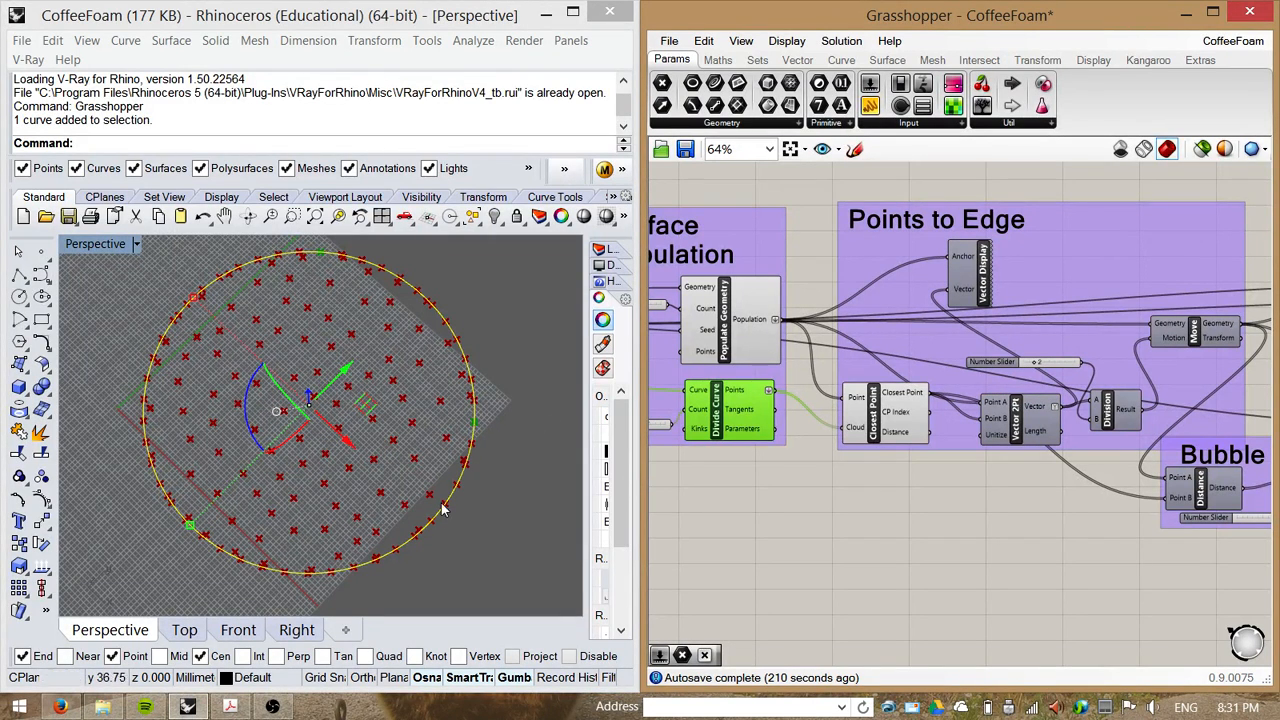
pyautogui.moveTo(934, 470); pyautogui.dragTo(866, 472, button='right')
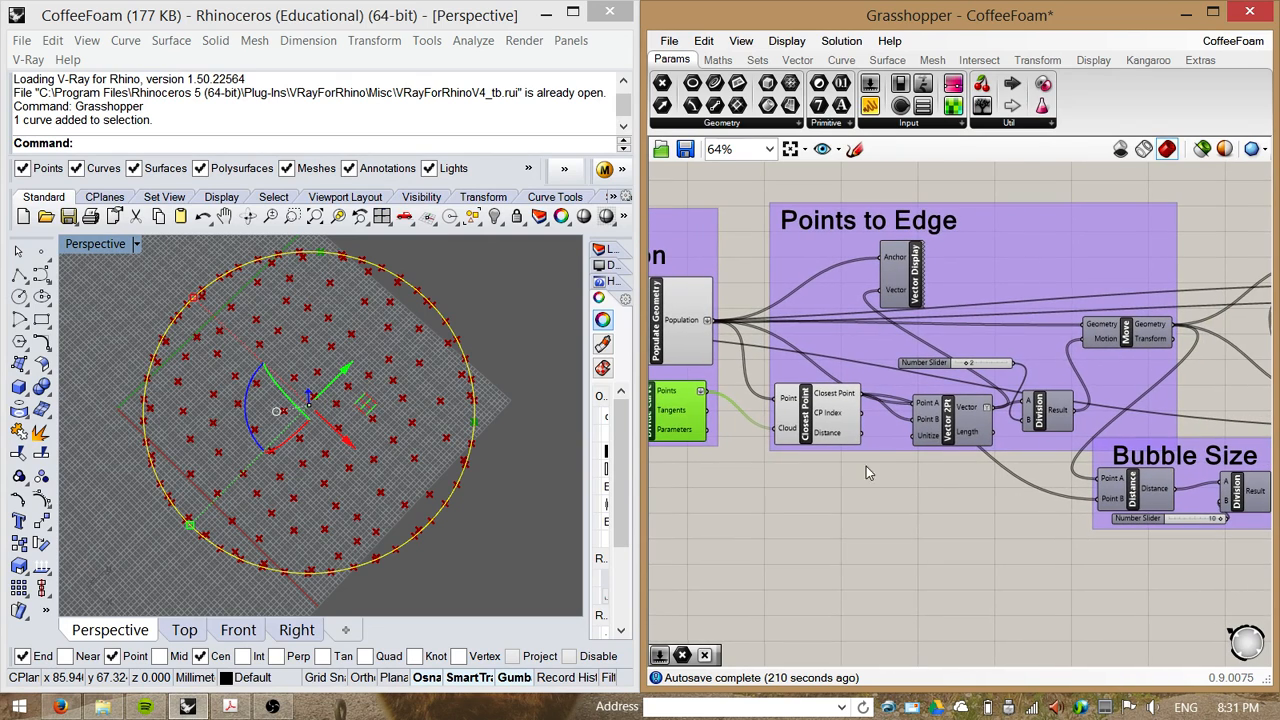
pyautogui.moveTo(812, 420); pyautogui.dragTo(797, 460)
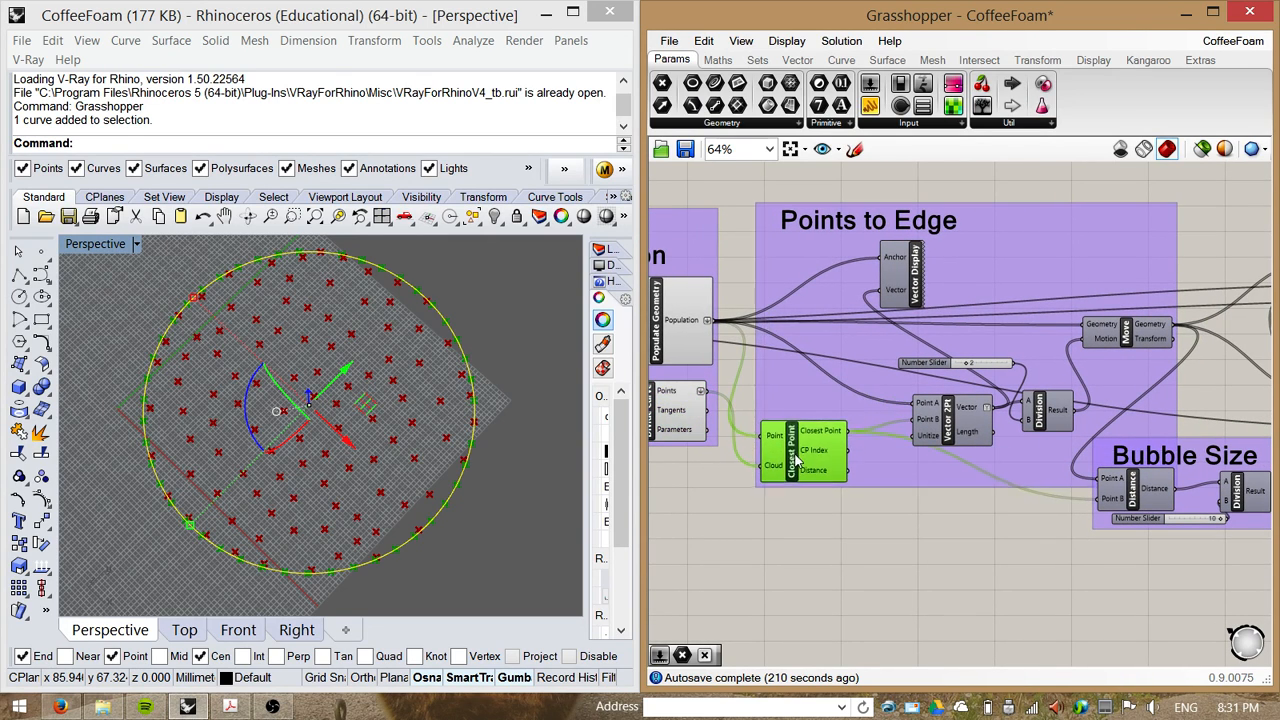
pyautogui.click(952, 430)
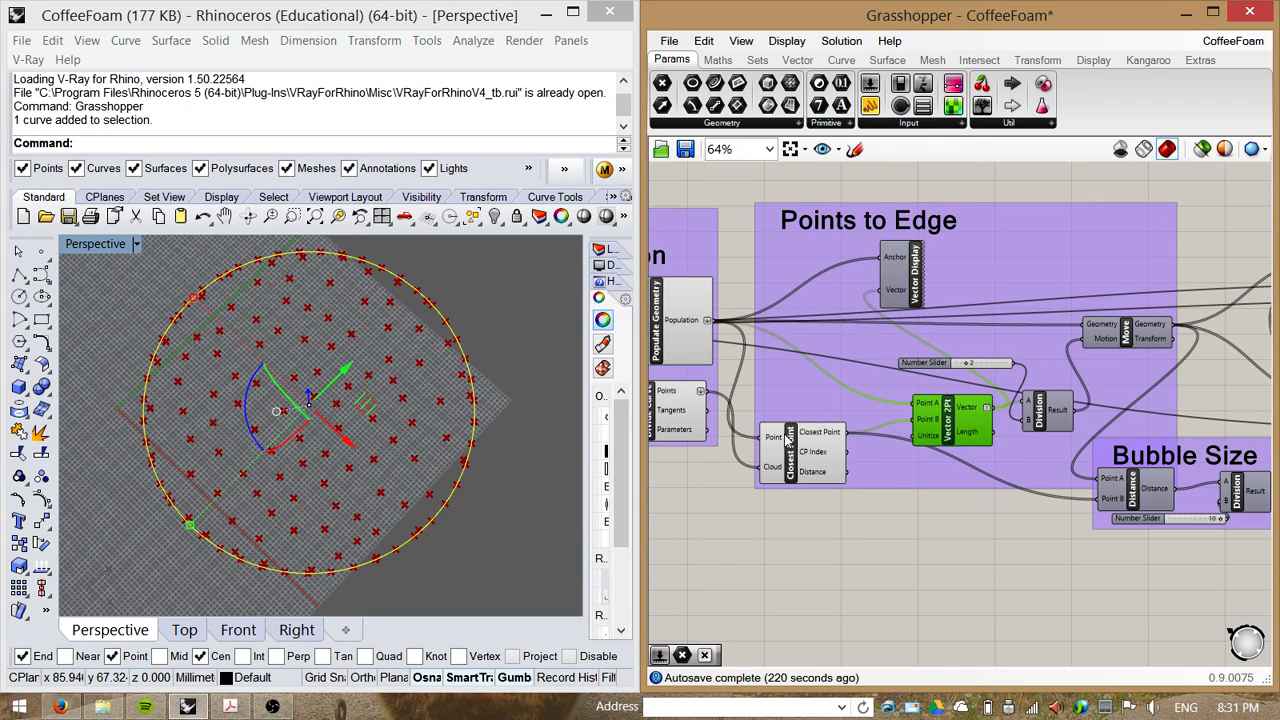
pyautogui.moveTo(800, 458); pyautogui.dragTo(803, 478)
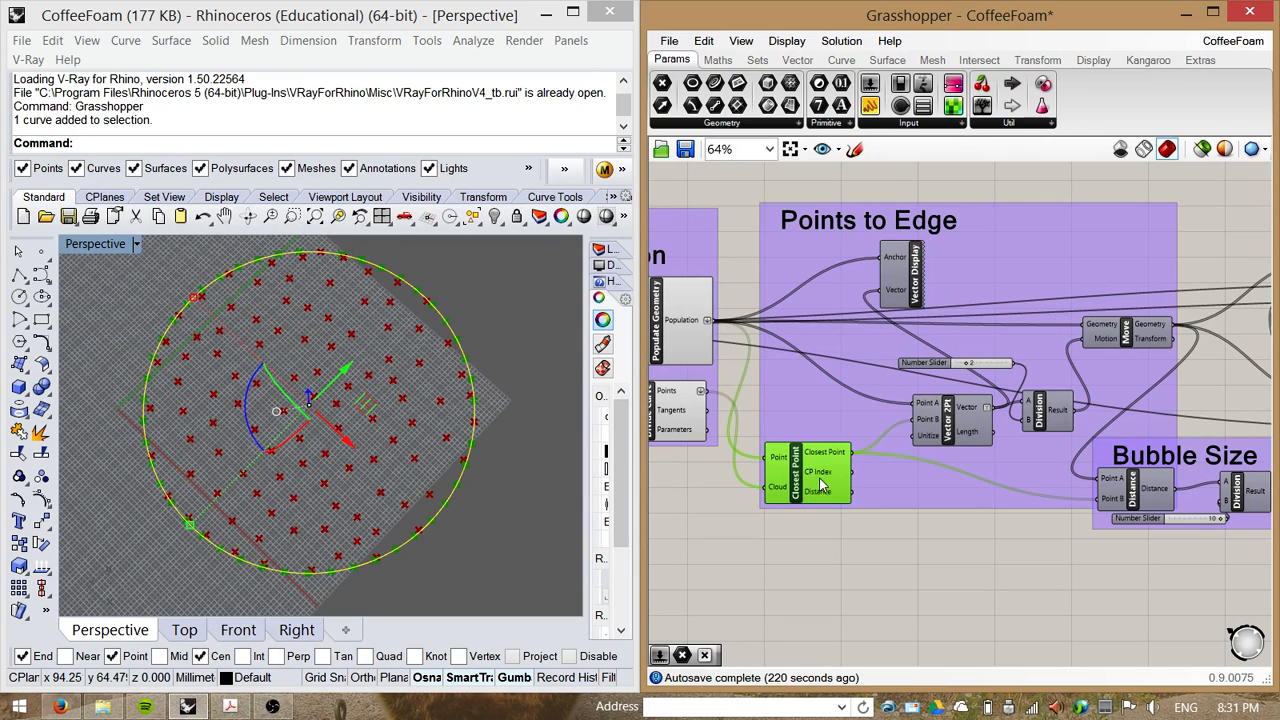
pyautogui.moveTo(963, 427); pyautogui.dragTo(912, 455)
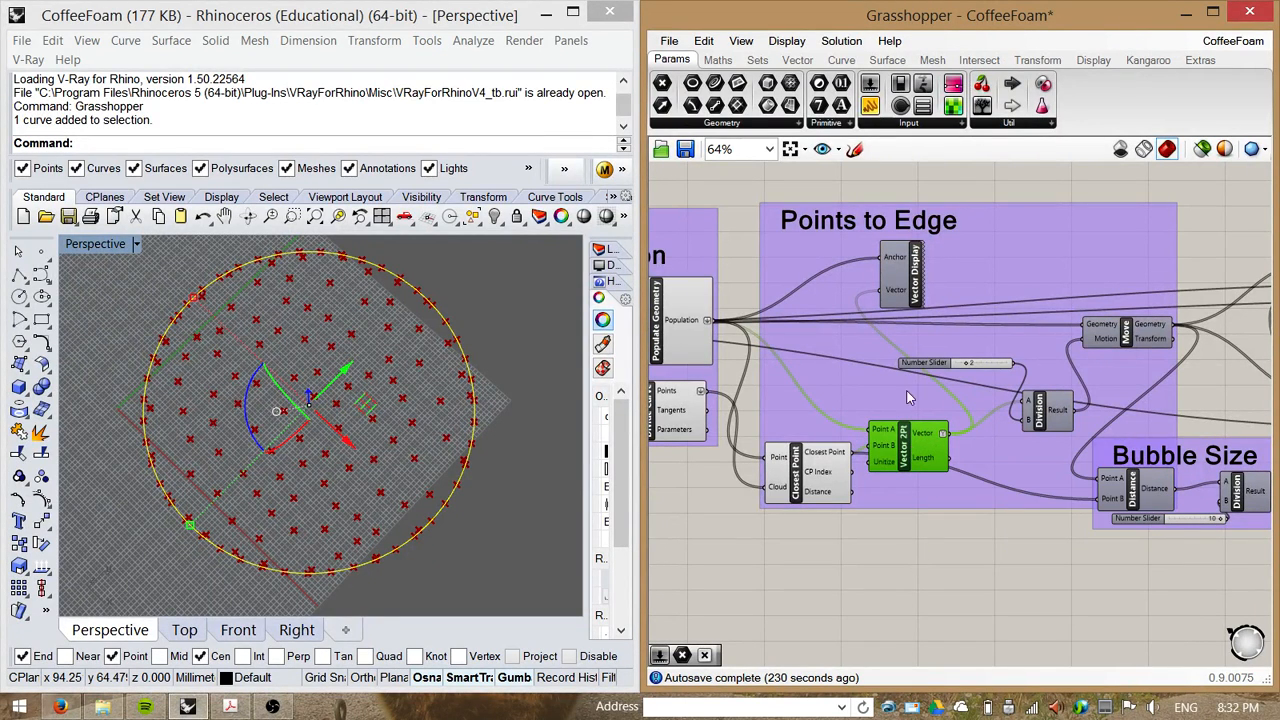
# Step: Nudge the Vector Display component and turn on its preview to show the vectors in Rhino
pyautogui.moveTo(922, 290); pyautogui.dragTo(952, 292)
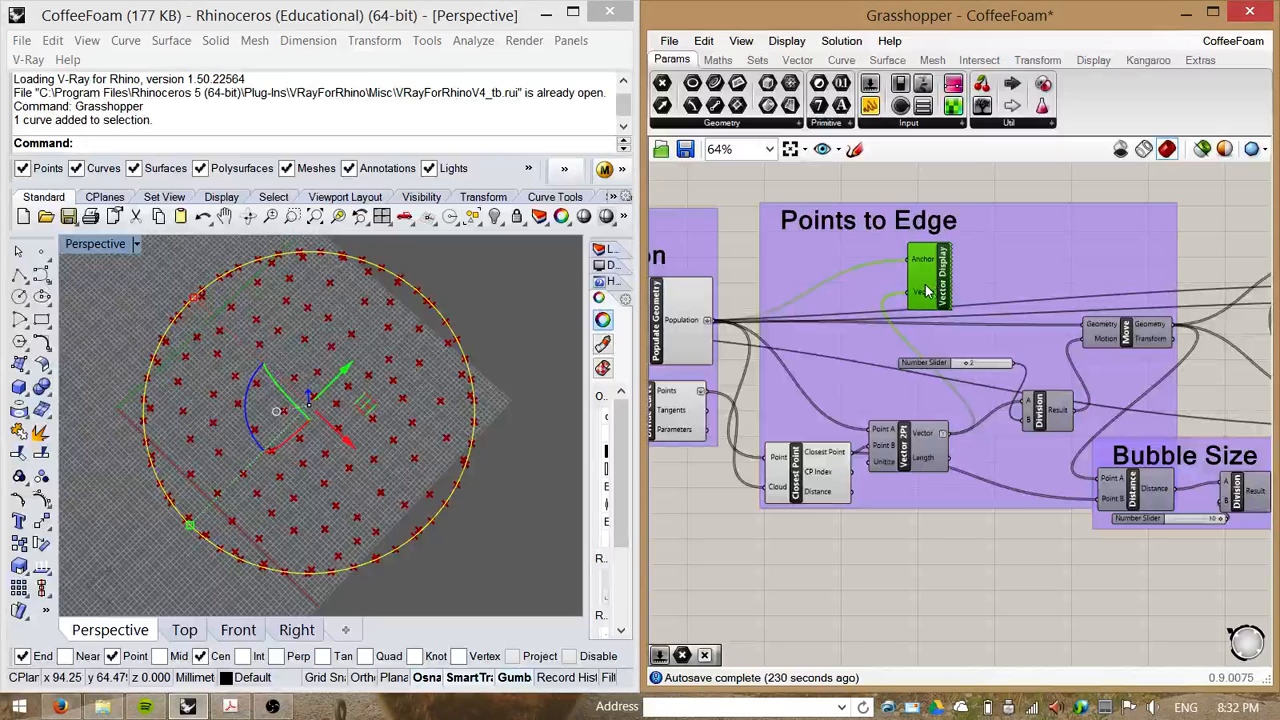
pyautogui.rightClick(924, 289)
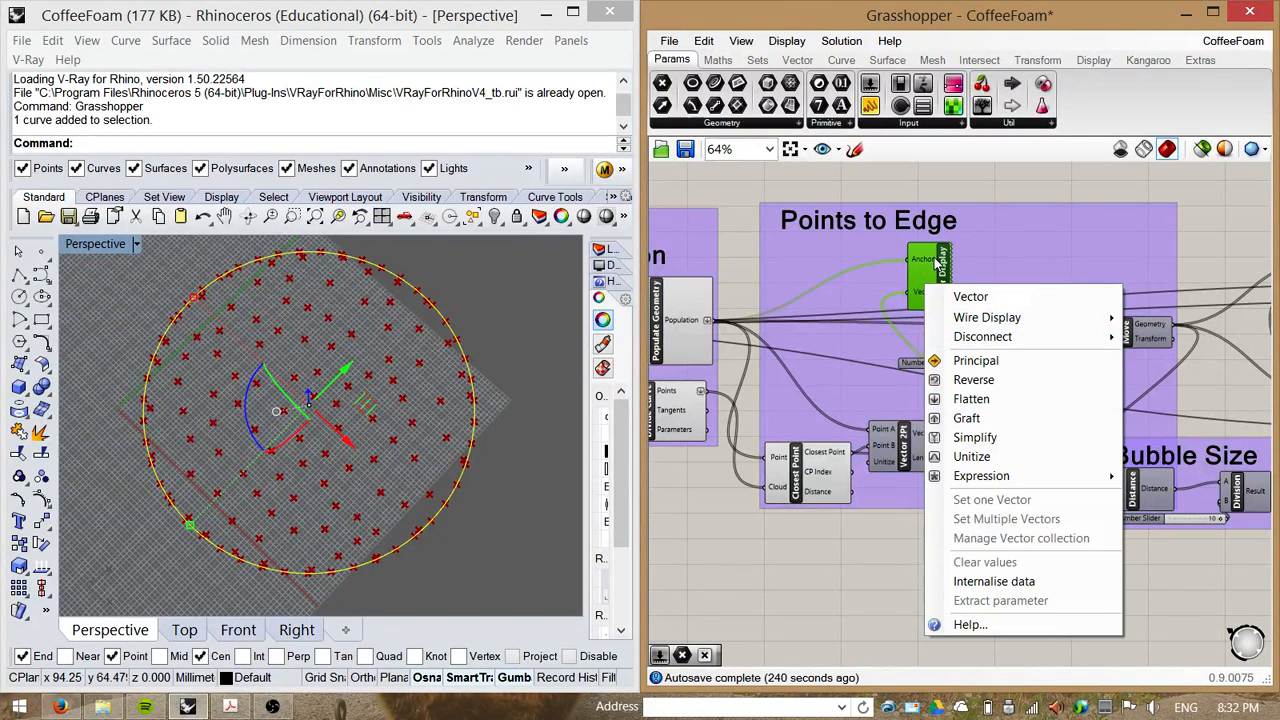
pyautogui.rightClick(938, 257)
pyautogui.click(975, 290)
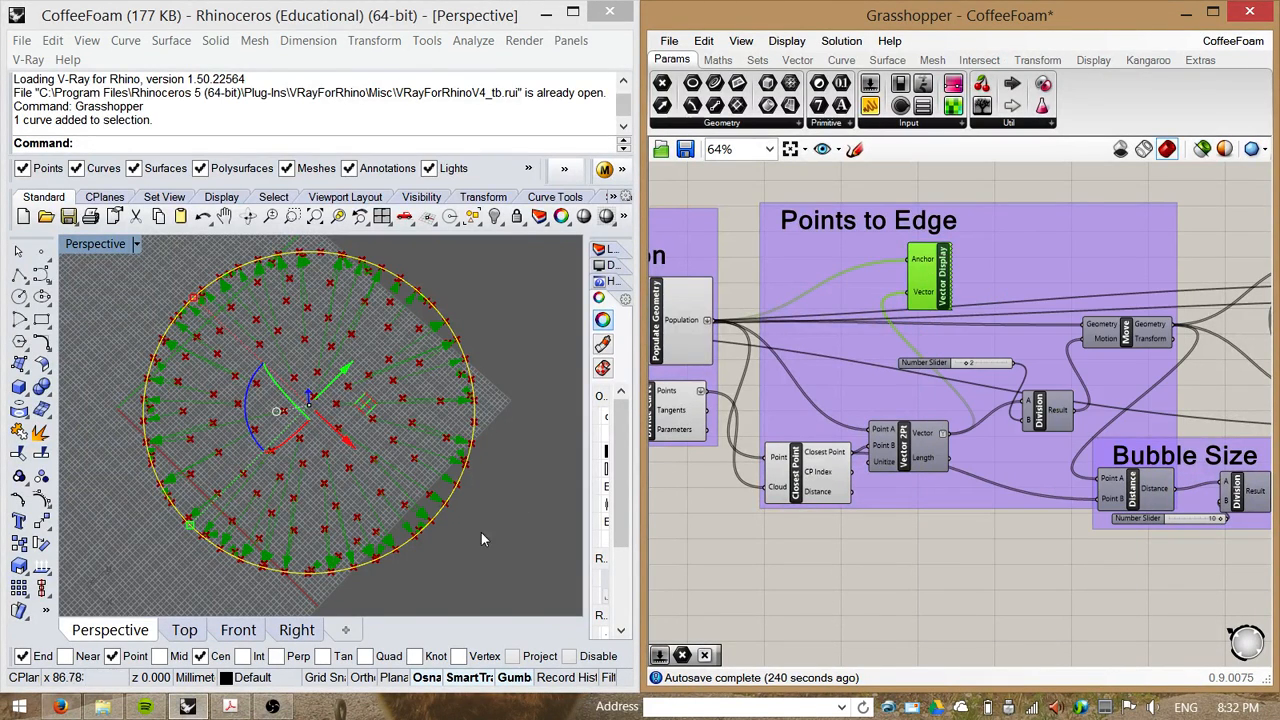
# Step: Zoom and orbit the Rhino viewport to examine the displayed vectors from the points to the edge
pyautogui.scroll(1, 378, 538)
pyautogui.scroll(-1, 378, 538)
pyautogui.moveTo(830, 556); pyautogui.dragTo(835, 540, button='right')
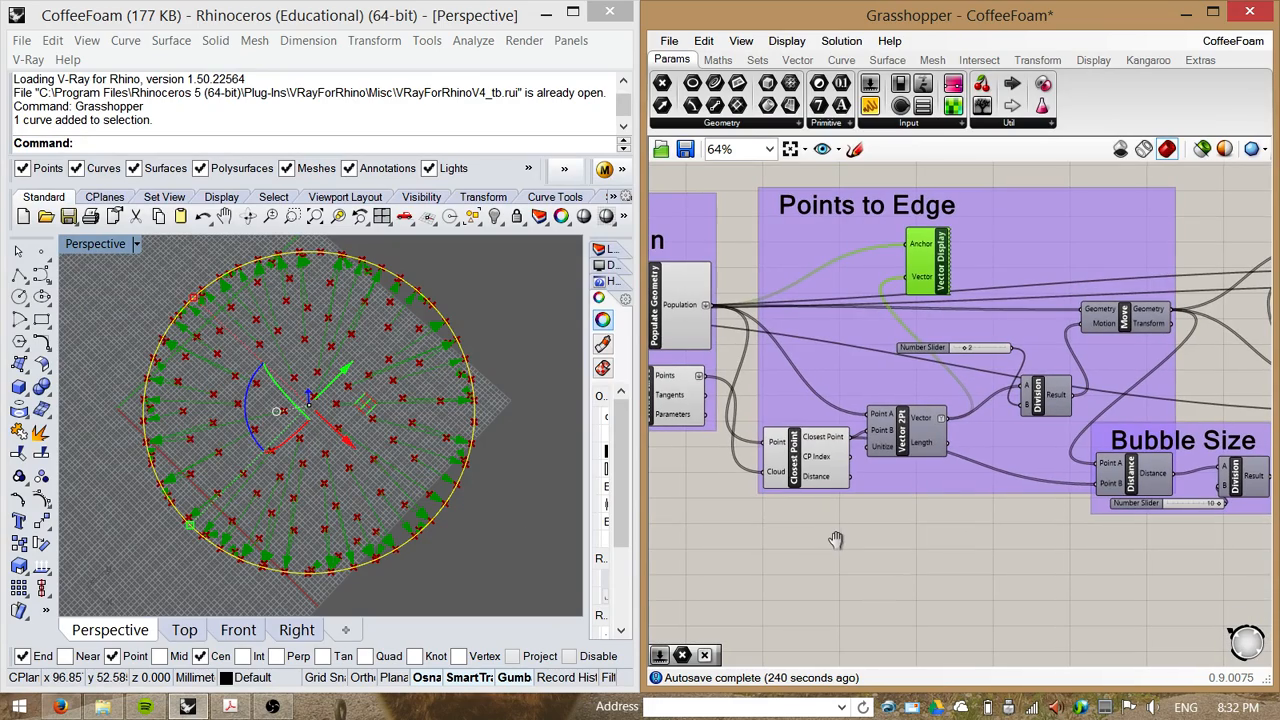
pyautogui.moveTo(474, 533); pyautogui.dragTo(442, 428, button='right')
pyautogui.scroll(5, 349, 523)
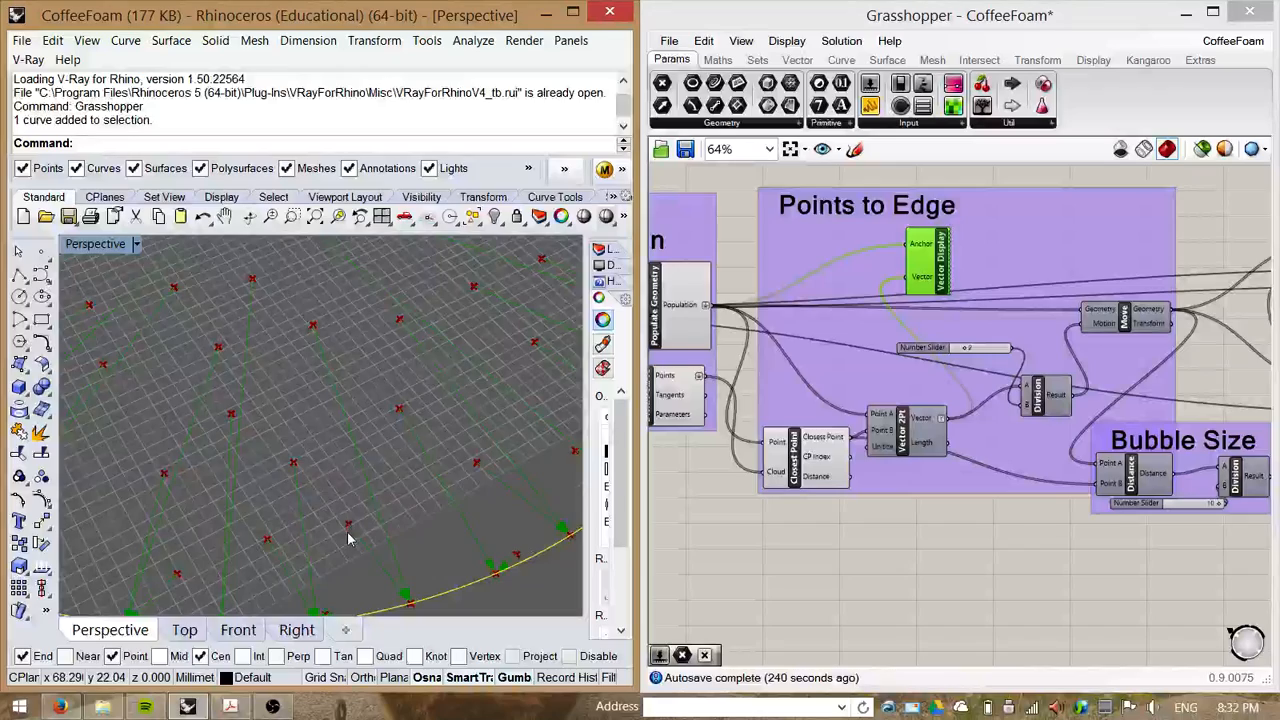
pyautogui.scroll(-2, 352, 533)
pyautogui.scroll(-3, 368, 525)
pyautogui.scroll(2, 370, 545)
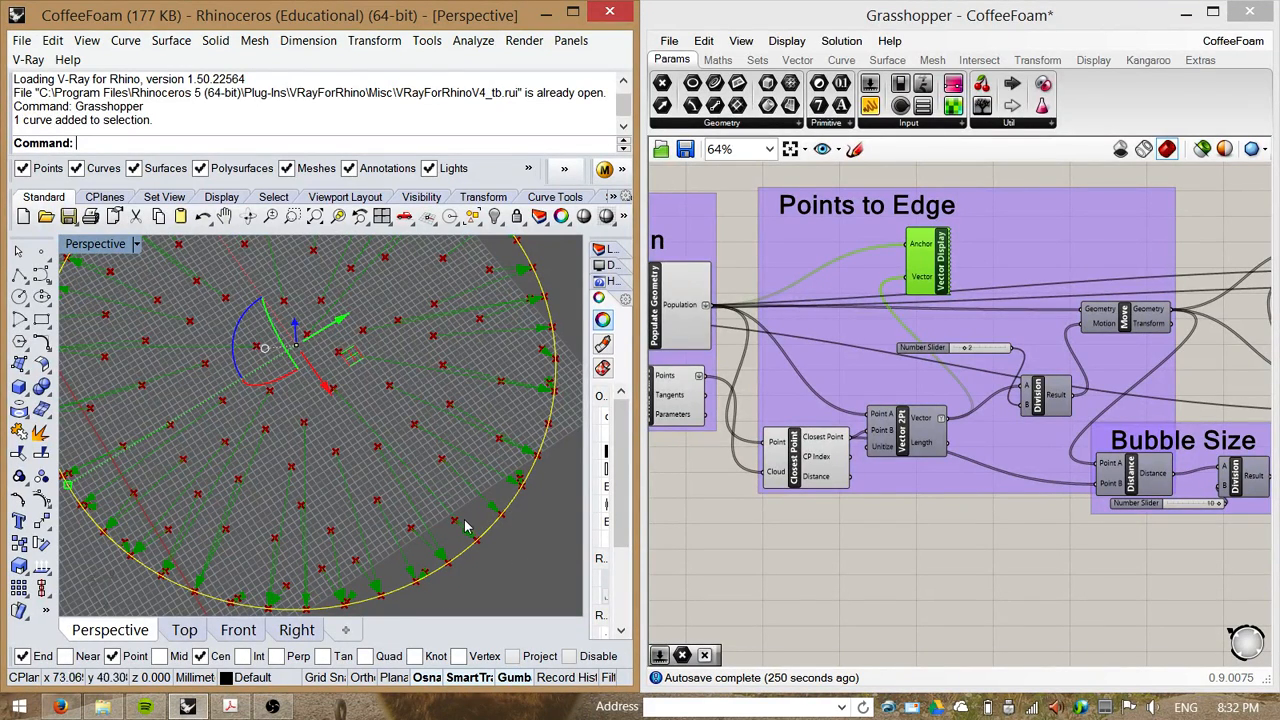
# Step: Nudge the Division component slightly lower within the Points to Edge group
pyautogui.moveTo(921, 525)
pyautogui.mouseDown(button='right')
pyautogui.moveTo(877, 514)
pyautogui.moveTo(912, 515)
pyautogui.mouseUp(button='right')
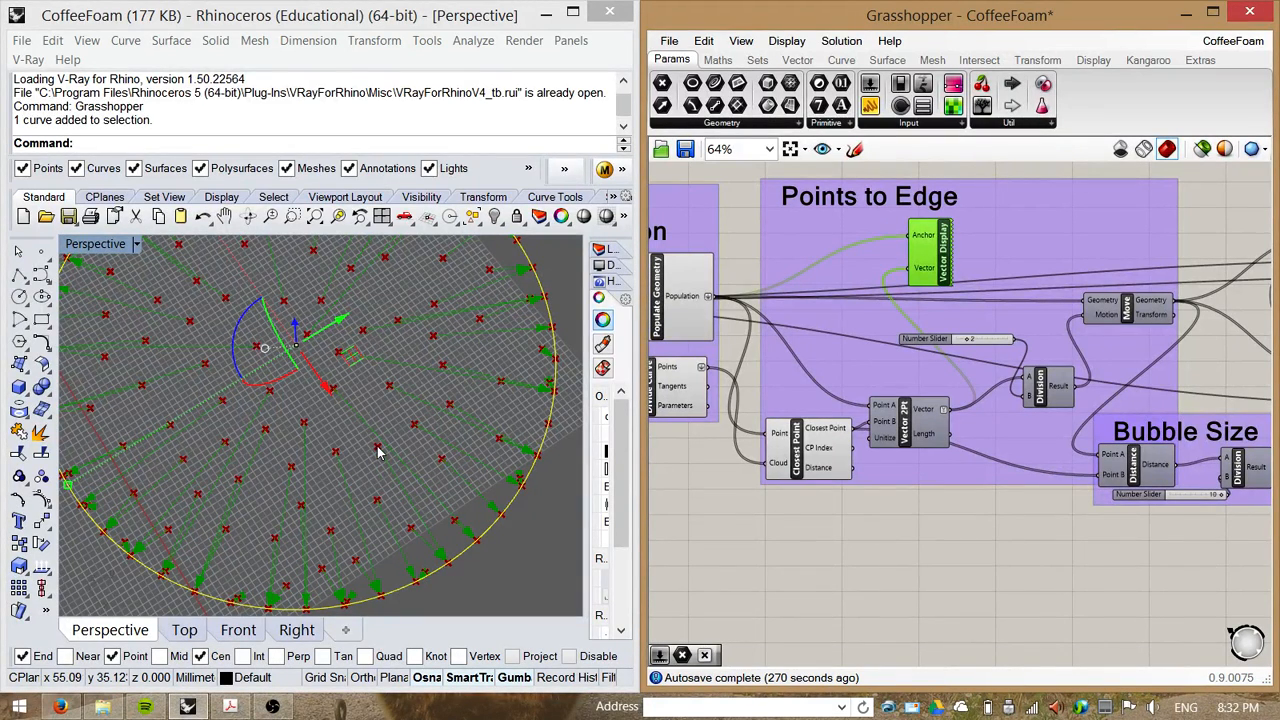
pyautogui.moveTo(1053, 533); pyautogui.dragTo(1045, 548, button='right')
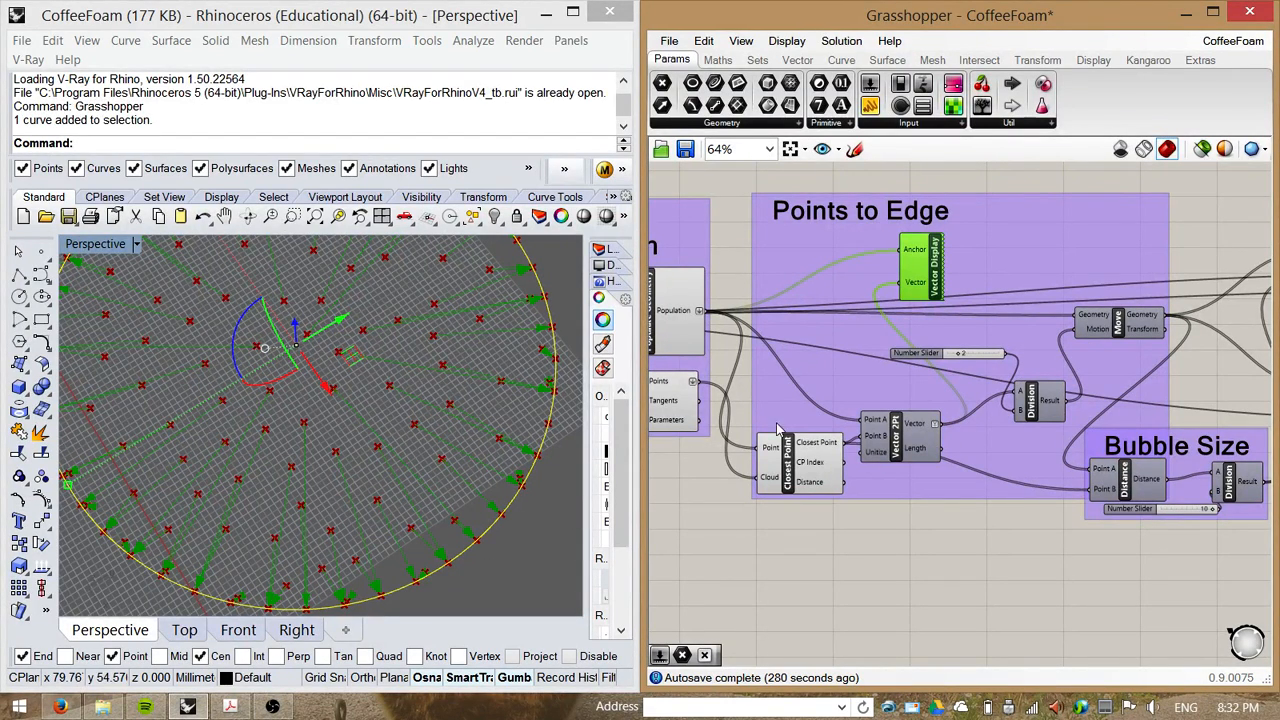
pyautogui.moveTo(1033, 400); pyautogui.dragTo(1020, 418)
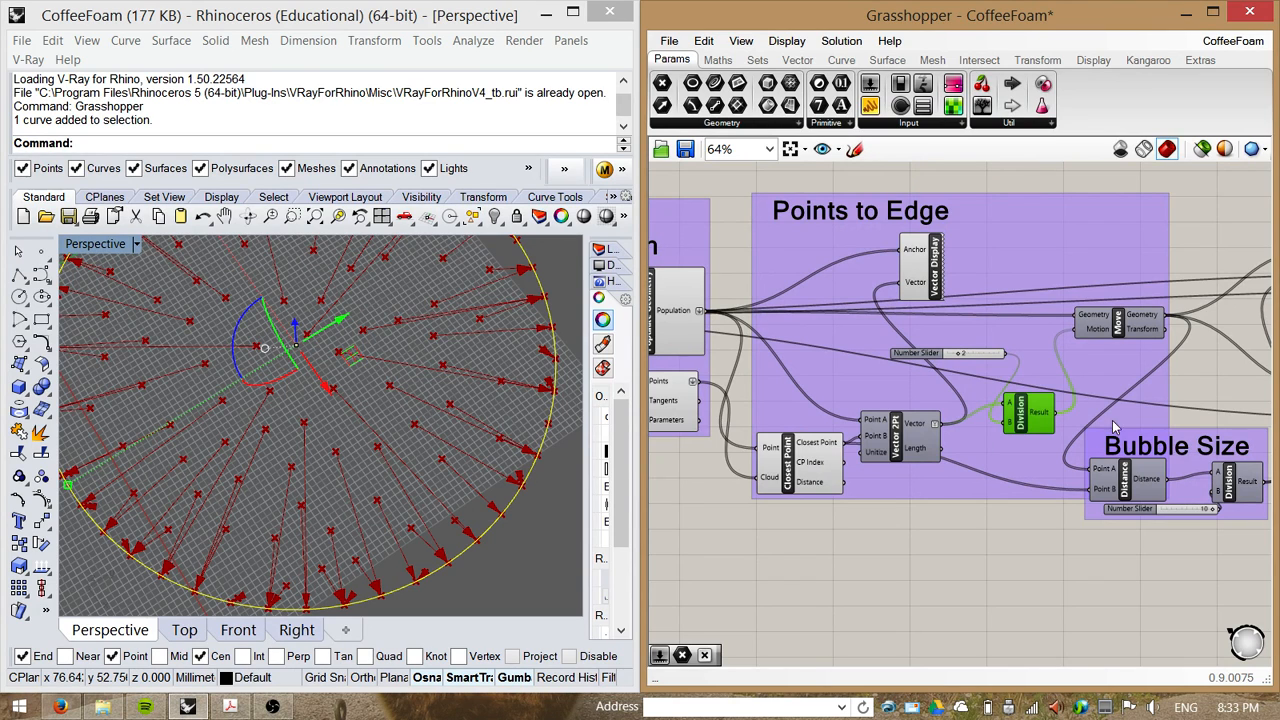
pyautogui.moveTo(993, 527); pyautogui.dragTo(912, 540, button='right')
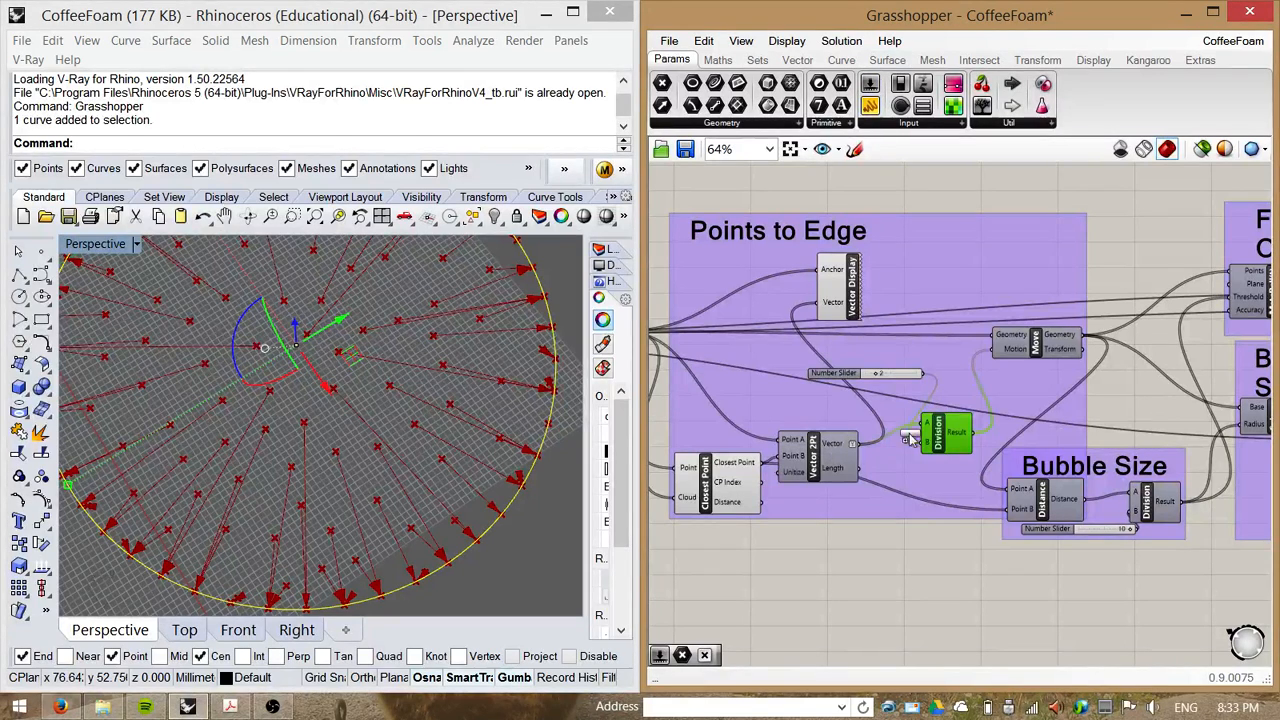
# Step: Add a Panel, connect the Vector 2Pt vector output to it, and enlarge the panel to list the vectors
pyautogui.click(931, 559)
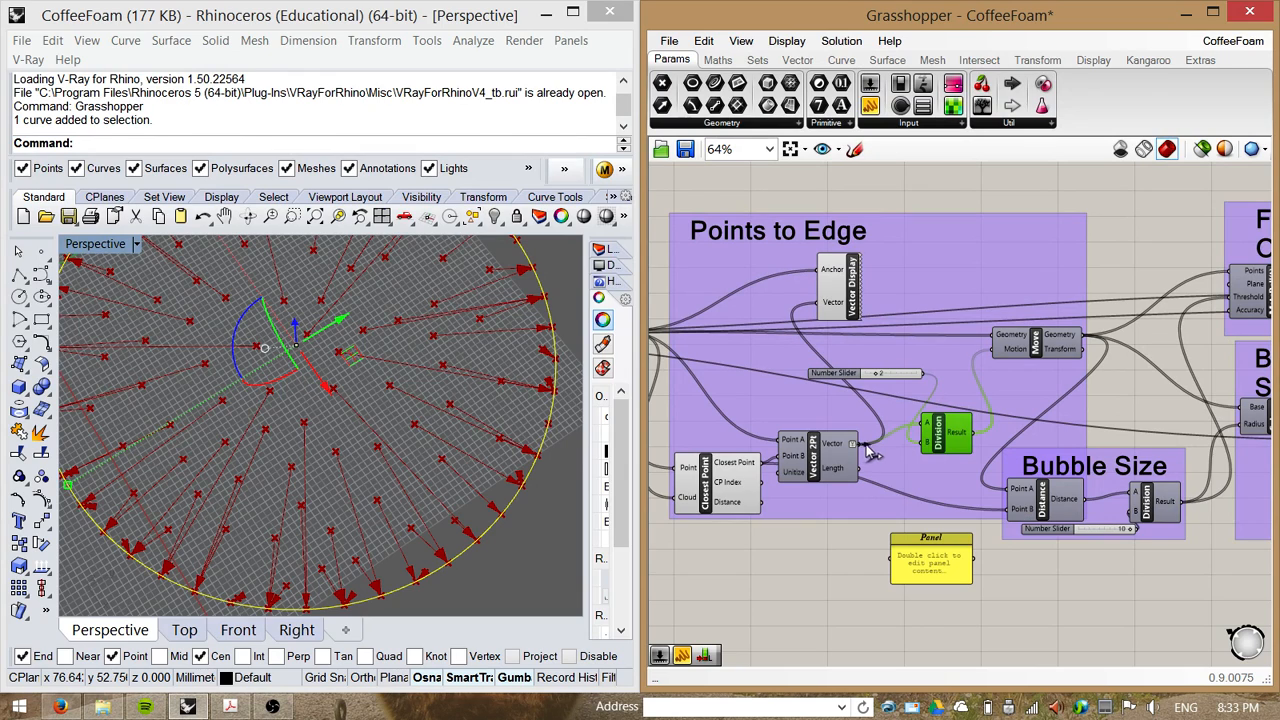
pyautogui.moveTo(858, 467); pyautogui.dragTo(893, 567)
pyautogui.moveTo(953, 640); pyautogui.dragTo(947, 547, button='right')
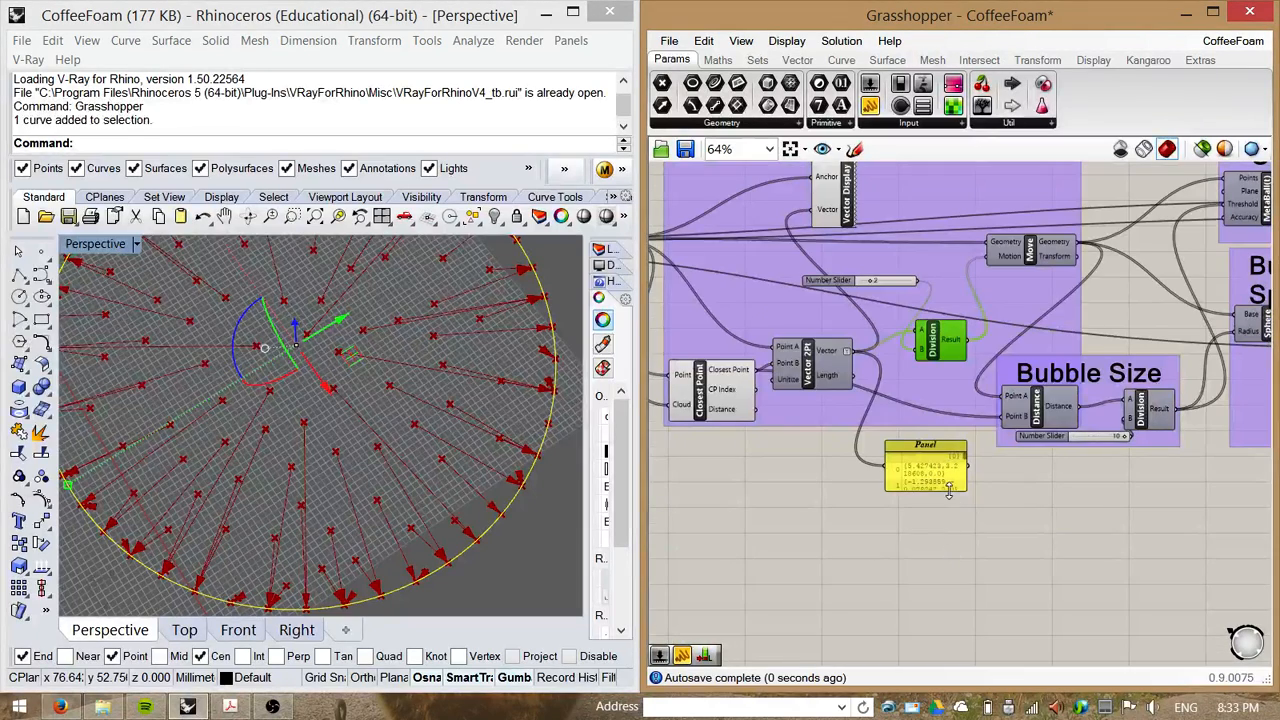
pyautogui.moveTo(949, 489); pyautogui.dragTo(1024, 650)
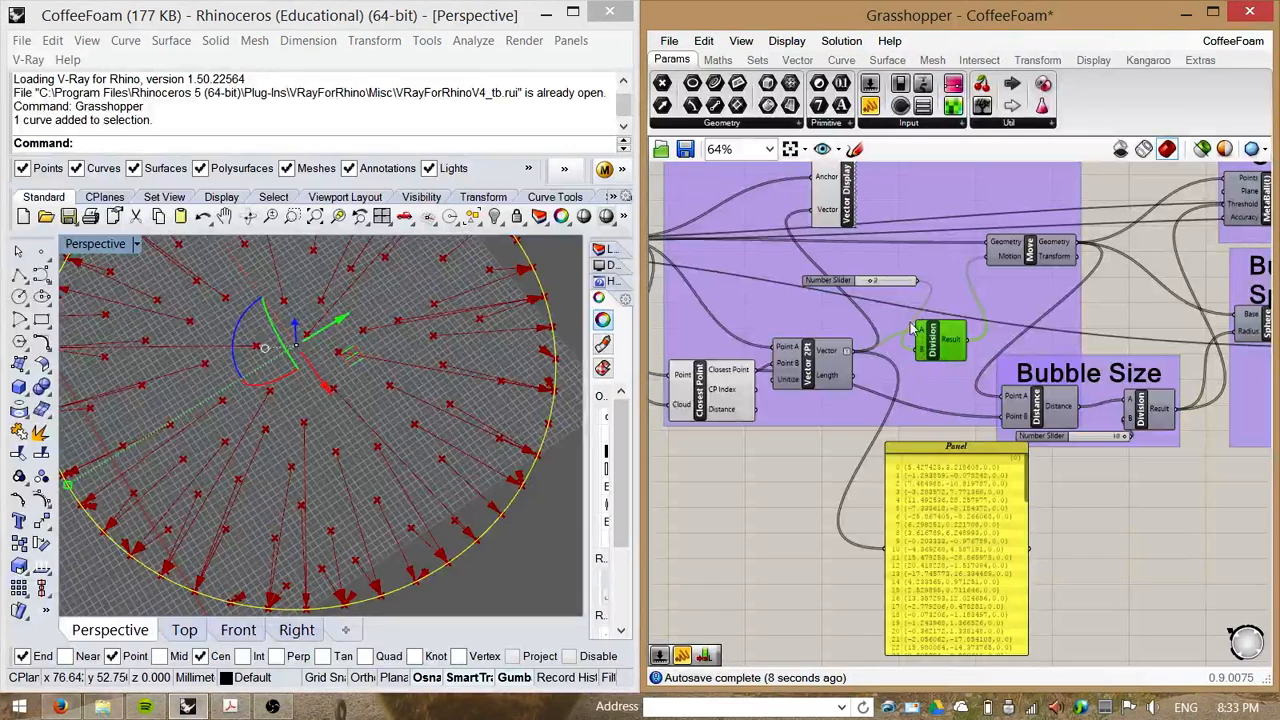
# Step: Select the Surface Population and Points to Edge components and turn off their preview
pyautogui.moveTo(894, 283)
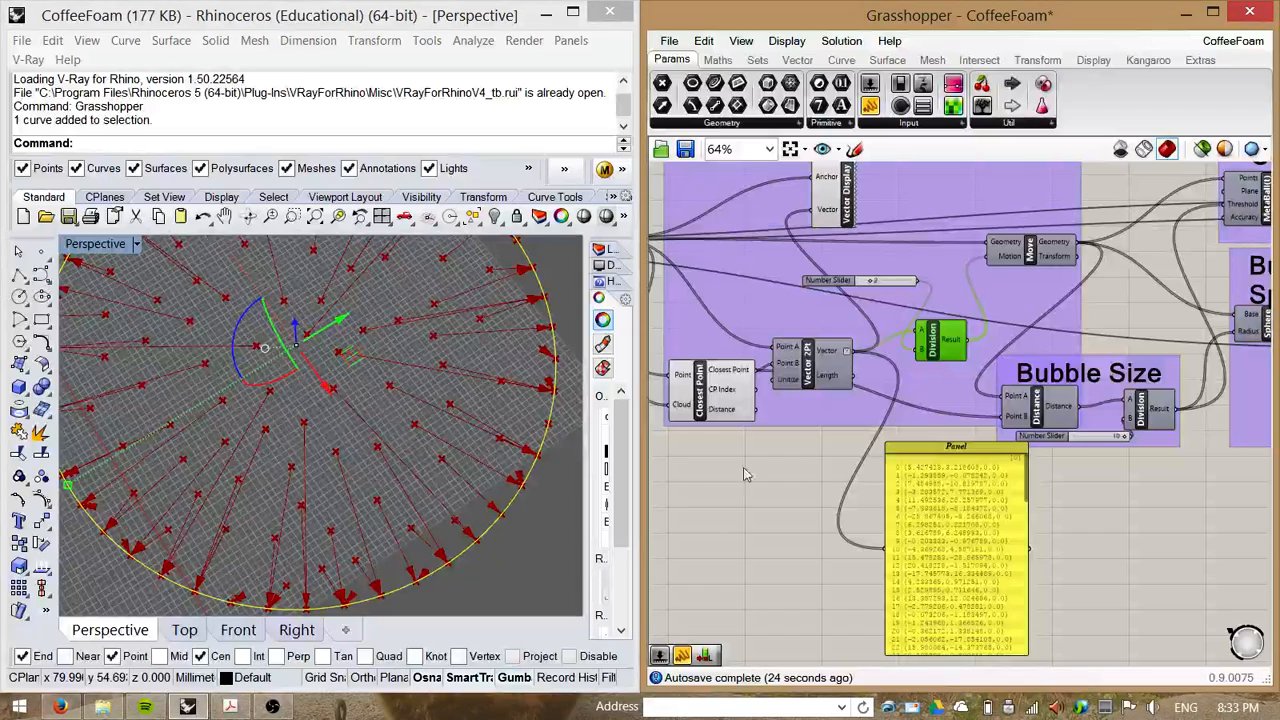
pyautogui.click(800, 362)
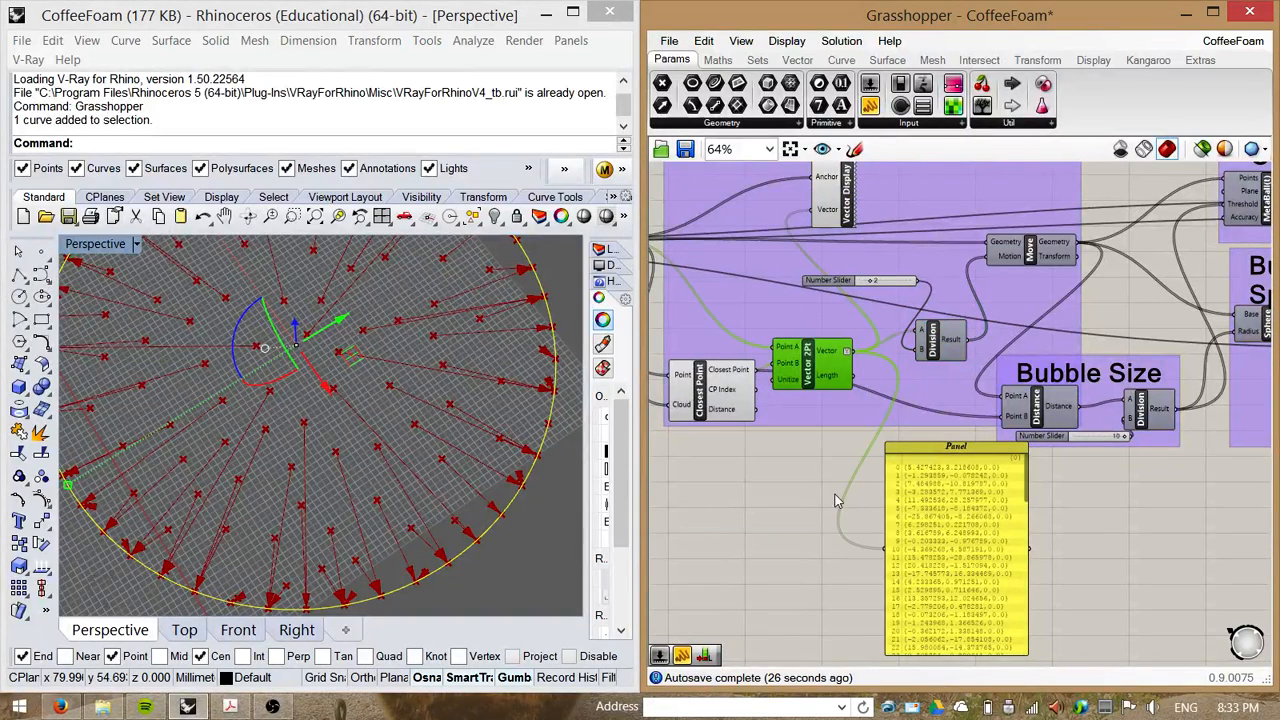
pyautogui.scroll(-3, 861, 525)
pyautogui.moveTo(948, 279); pyautogui.dragTo(810, 535)
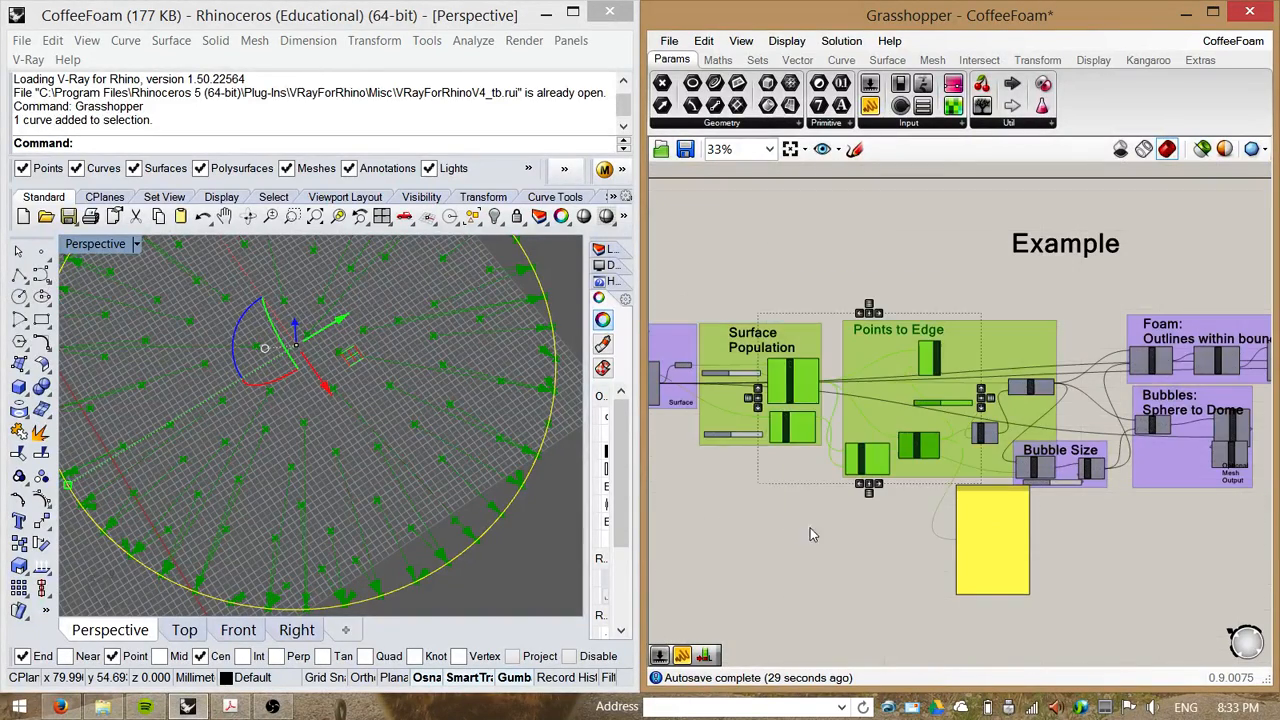
pyautogui.rightClick(820, 530)
pyautogui.click(880, 391)
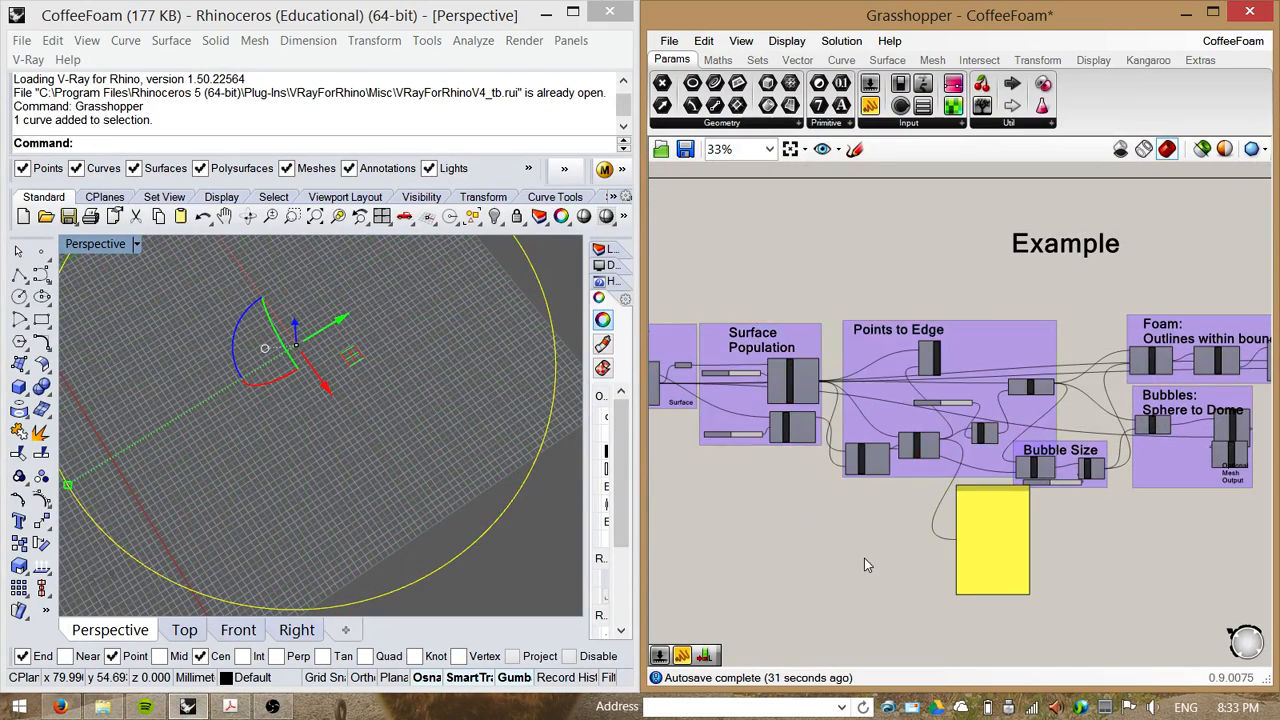
# Step: Turn on preview for the Move component to show the moved points
pyautogui.scroll(5, 1000, 420)
pyautogui.rightClick(930, 385)
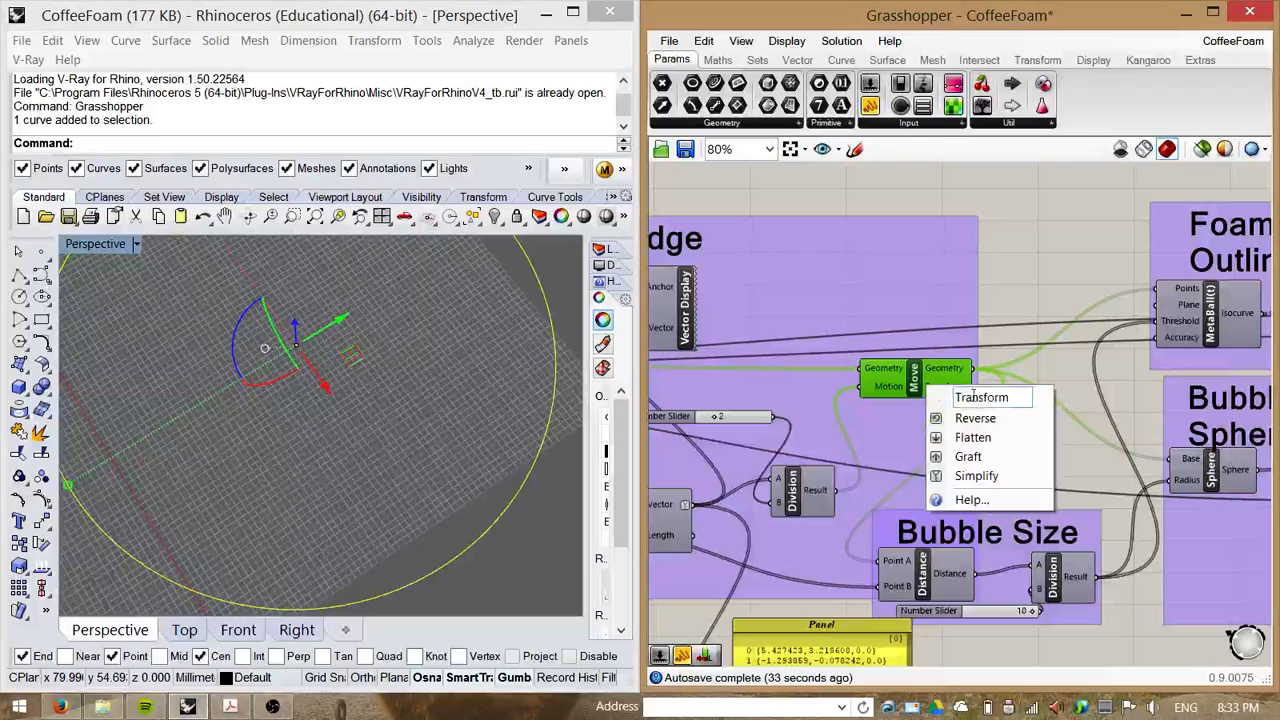
pyautogui.rightClick(1012, 280)
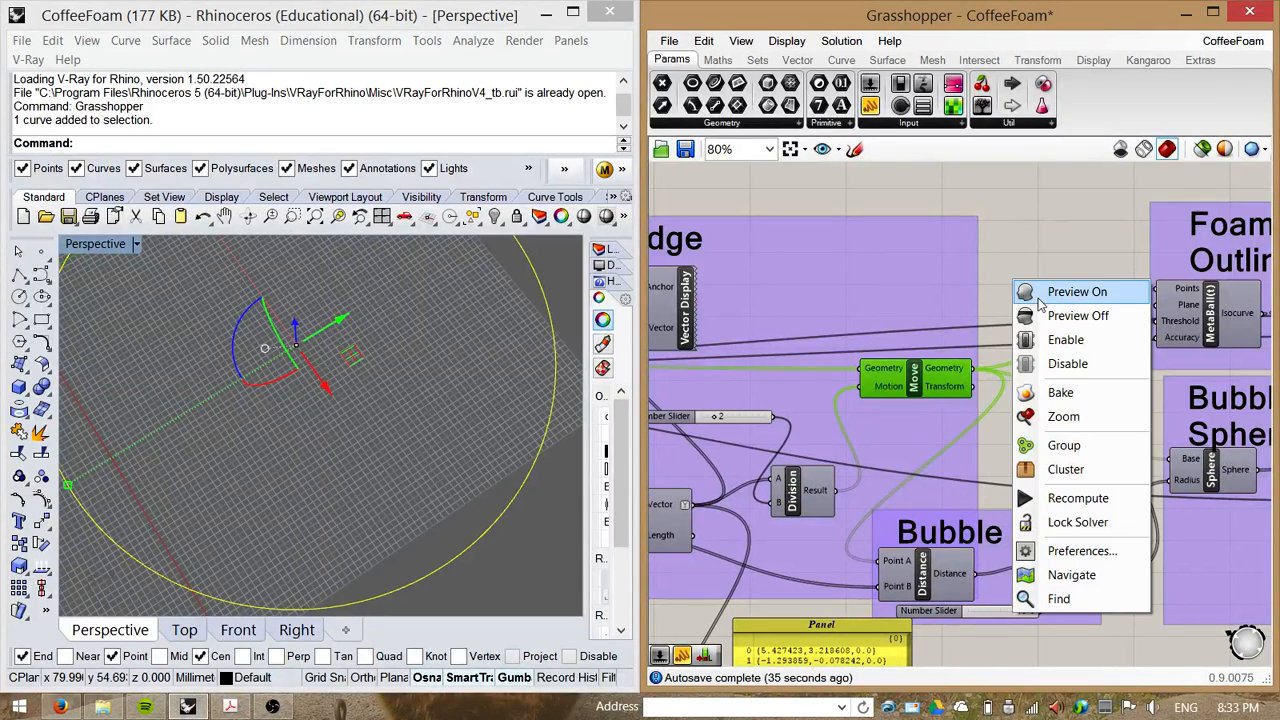
pyautogui.click(1068, 292)
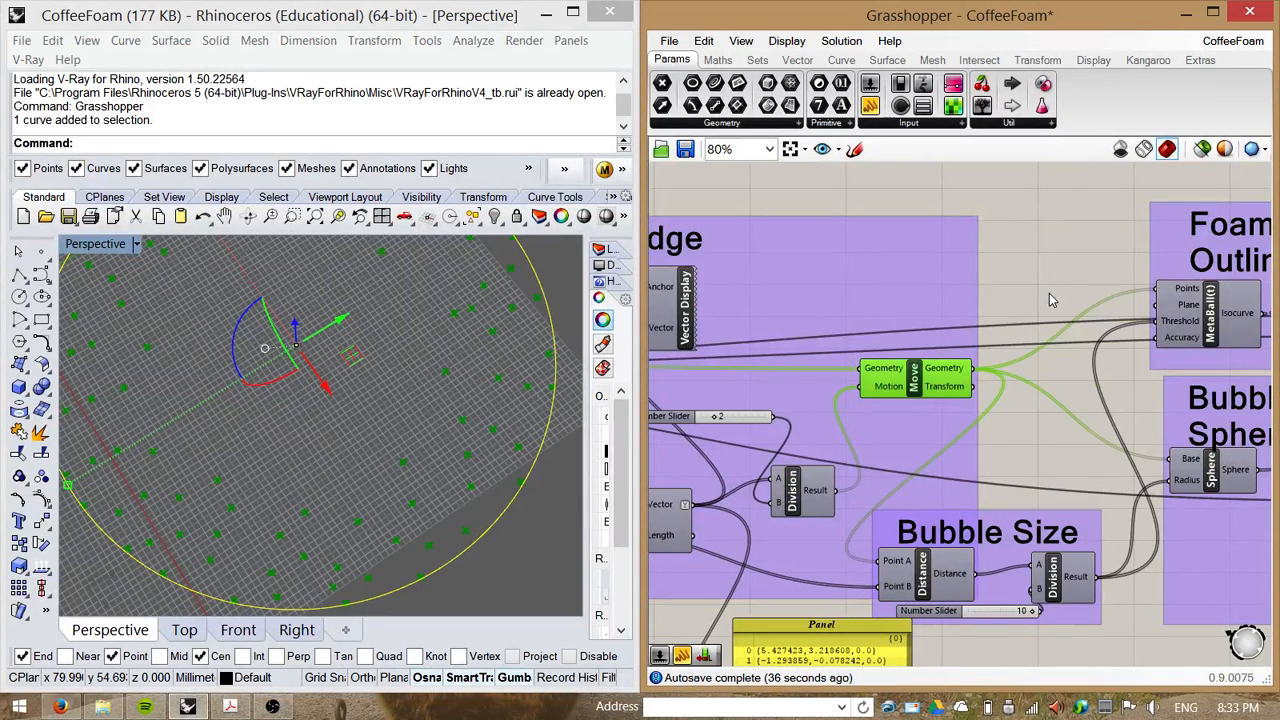
pyautogui.click(1008, 263)
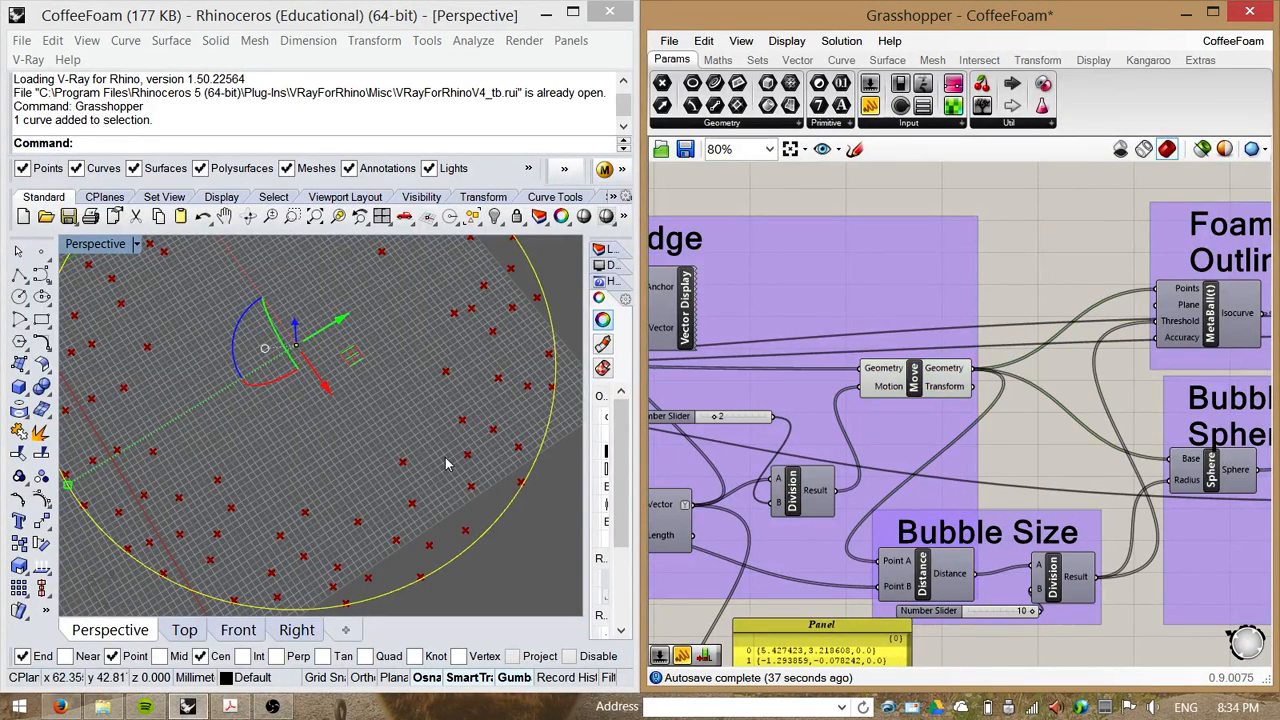
pyautogui.click(916, 390)
pyautogui.click(1022, 269)
# Step: Move the Panel away to the right of the groups
pyautogui.scroll(-2, 405, 533)
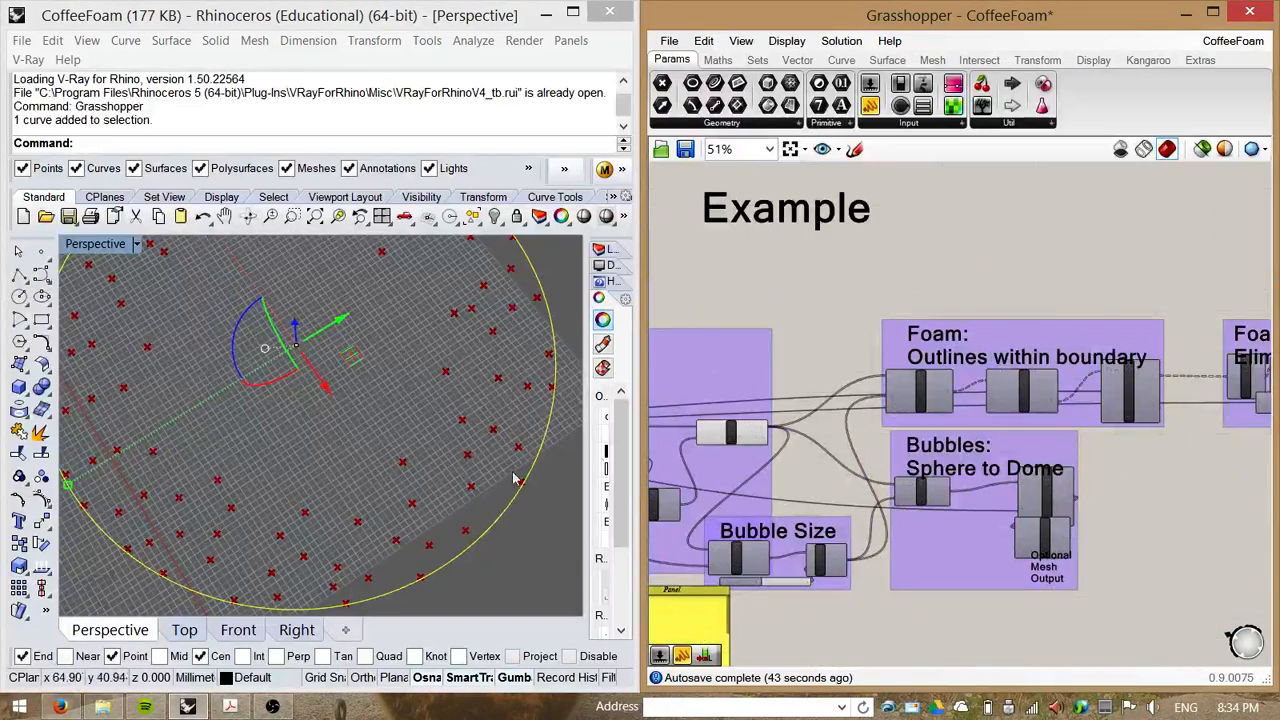
pyautogui.moveTo(805, 387); pyautogui.dragTo(889, 327, button='right')
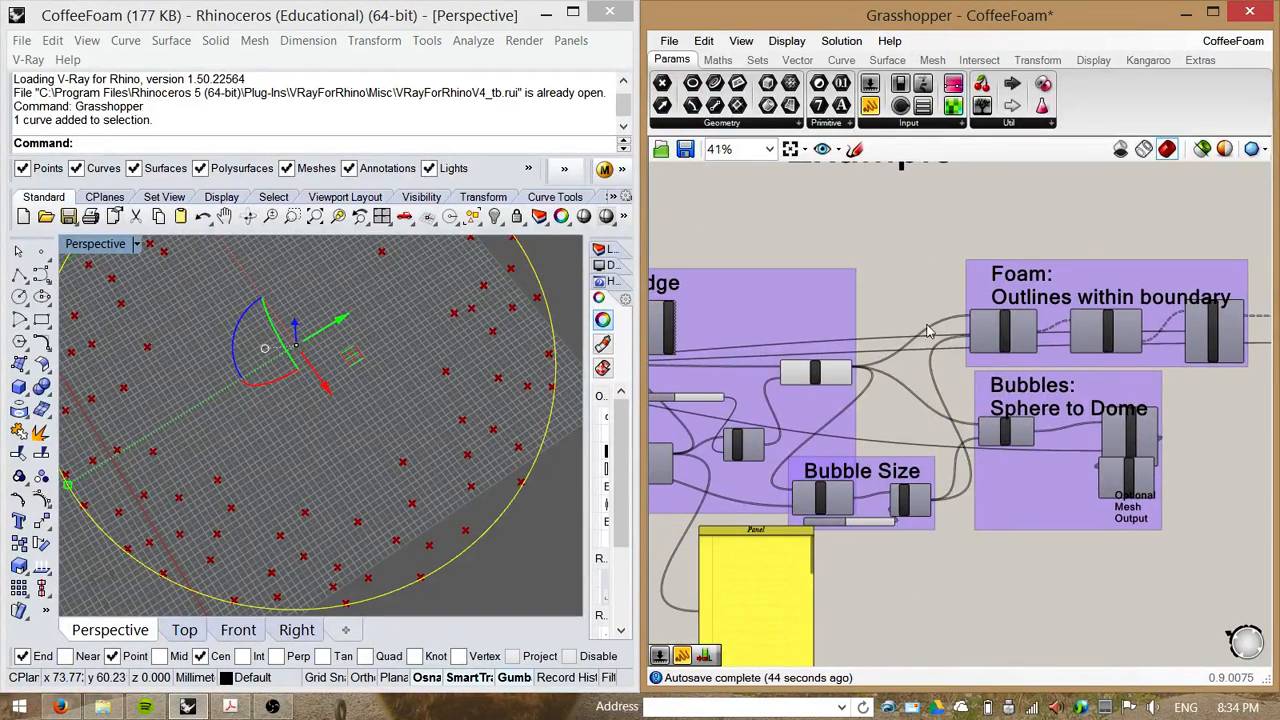
pyautogui.click(762, 472)
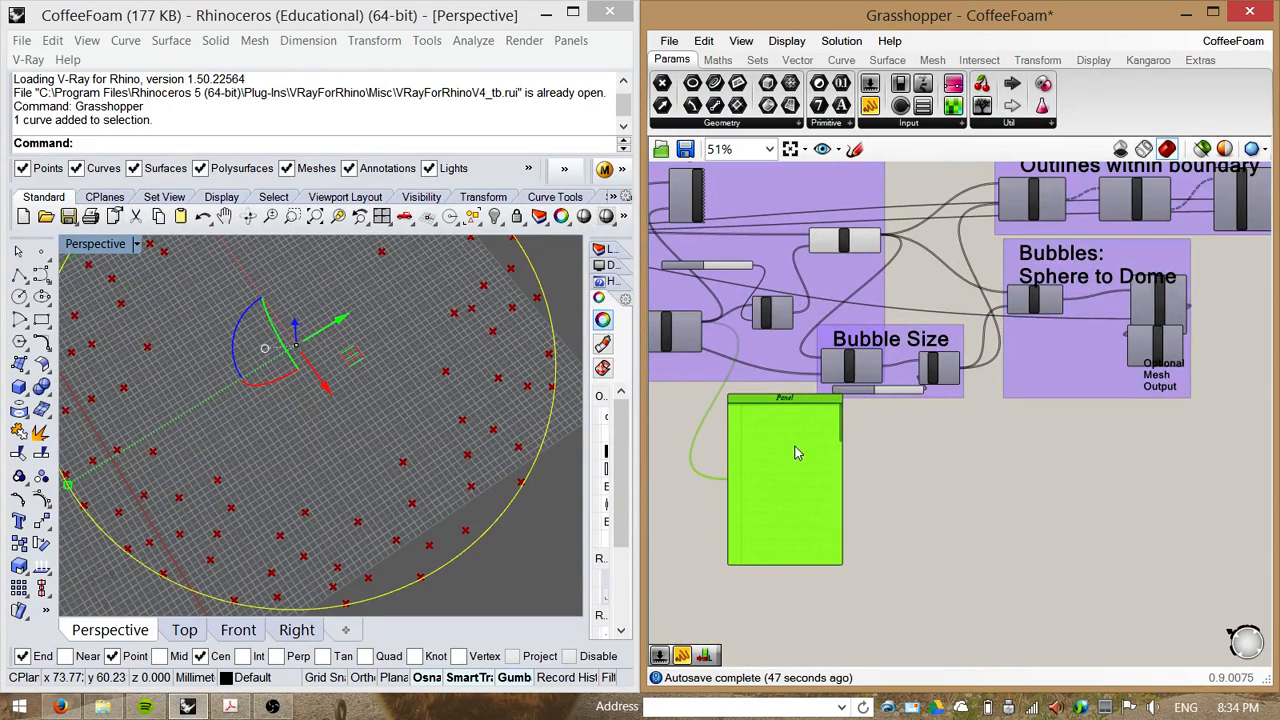
pyautogui.moveTo(797, 453); pyautogui.dragTo(1175, 527)
pyautogui.click(952, 447)
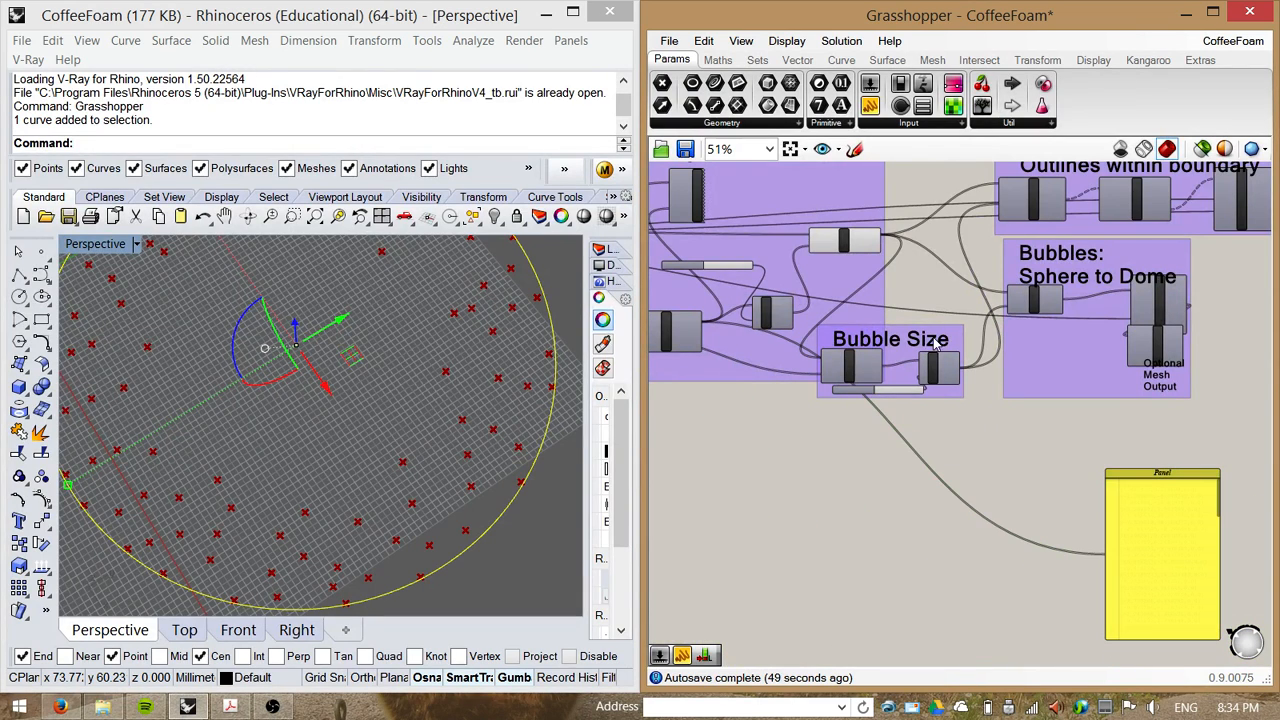
# Step: Move the Bubble Size group lower, below the Points to Edge group
pyautogui.moveTo(935, 342); pyautogui.dragTo(985, 463)
pyautogui.click(846, 583)
pyautogui.moveTo(775, 590)
pyautogui.mouseDown(button='right')
pyautogui.moveTo(808, 607)
pyautogui.moveTo(793, 597)
pyautogui.mouseUp(button='right')
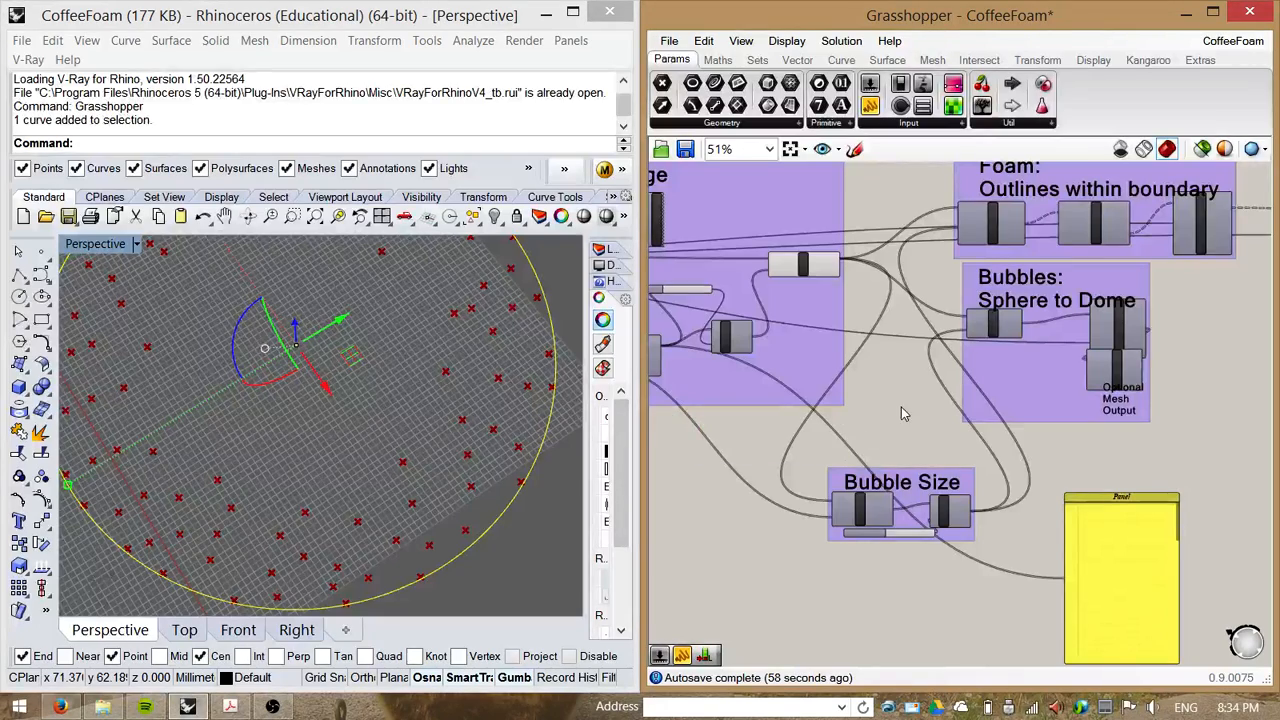
# Step: Rearrange the Bubble Size group beside the Bubbles: Sphere to Dome group
pyautogui.moveTo(901, 407); pyautogui.dragTo(708, 510, button='right')
pyautogui.scroll(2, 891, 397)
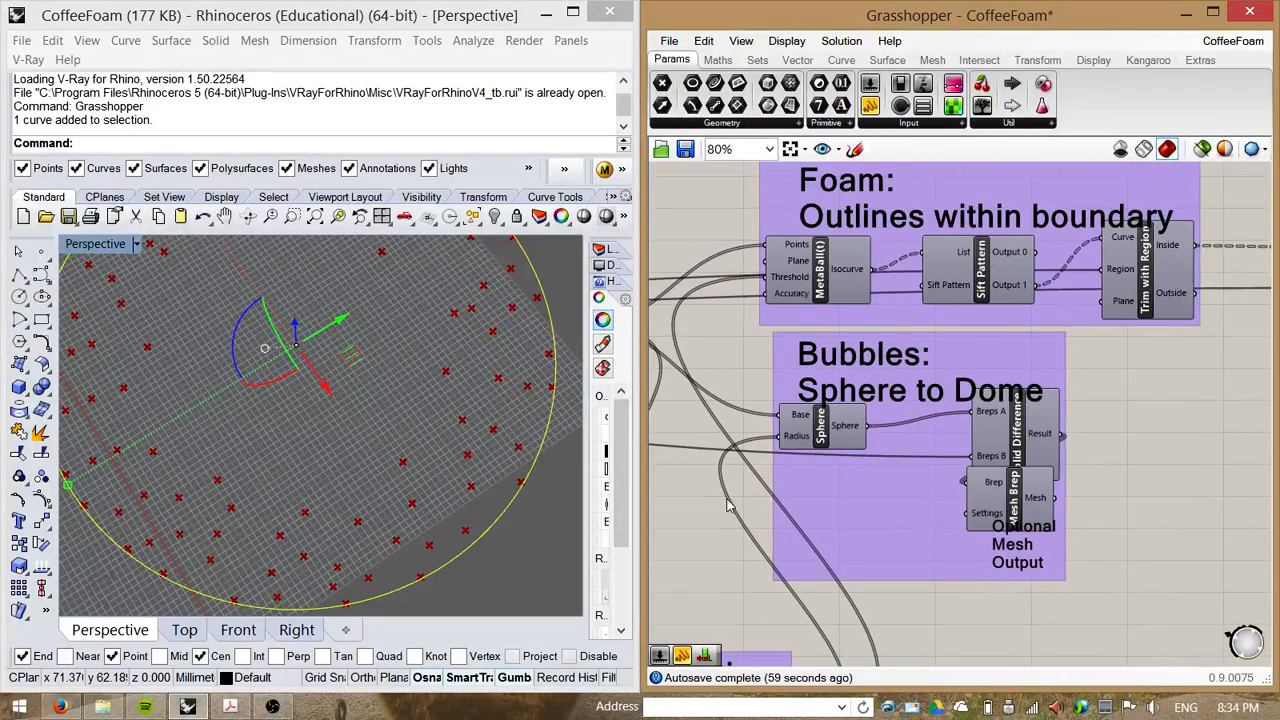
pyautogui.moveTo(1026, 349); pyautogui.dragTo(1073, 245, button='right')
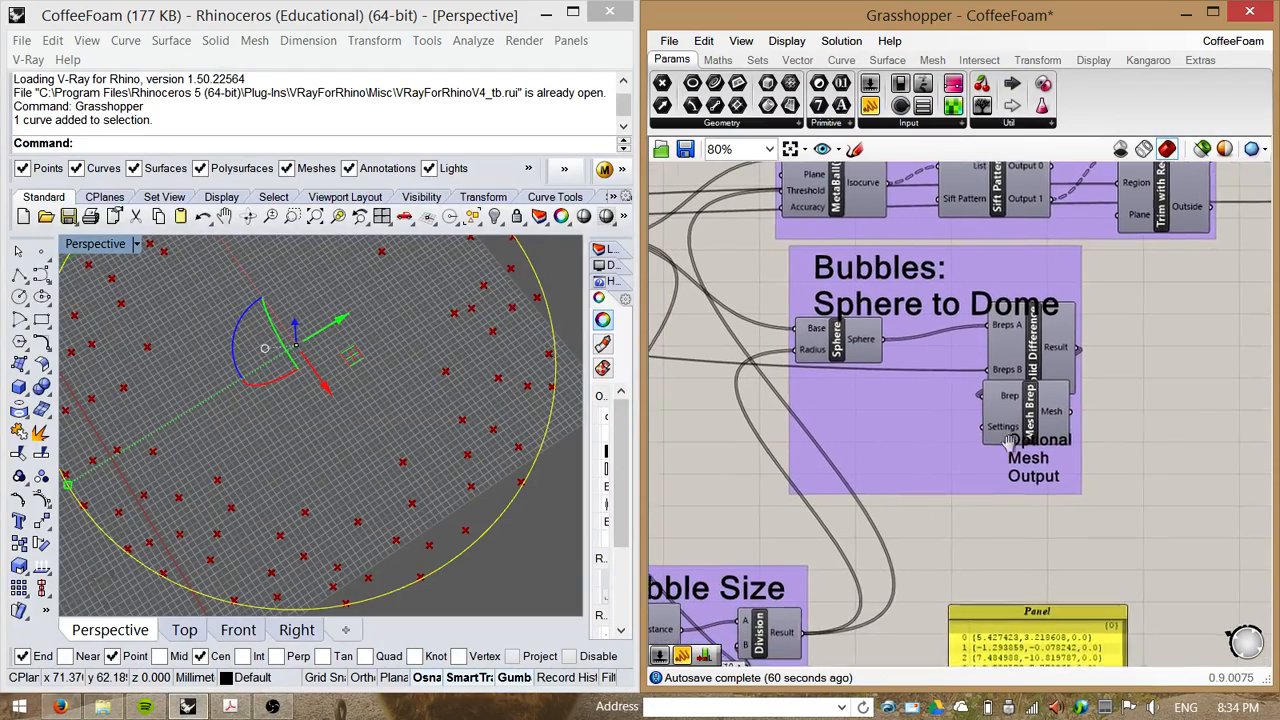
pyautogui.moveTo(1010, 443); pyautogui.dragTo(1084, 376, button='right')
pyautogui.moveTo(965, 397); pyautogui.dragTo(1153, 401)
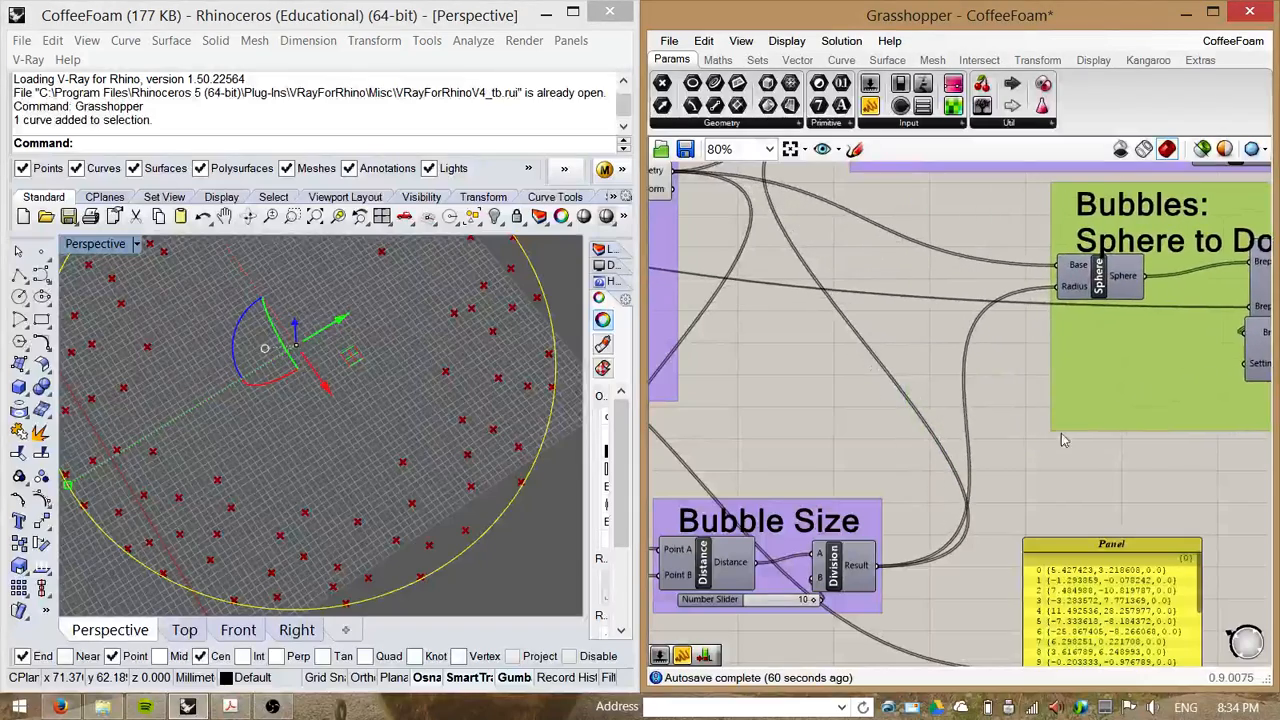
pyautogui.moveTo(799, 445); pyautogui.dragTo(843, 391, button='right')
pyautogui.moveTo(826, 468); pyautogui.dragTo(921, 347)
pyautogui.scroll(-1, 924, 485)
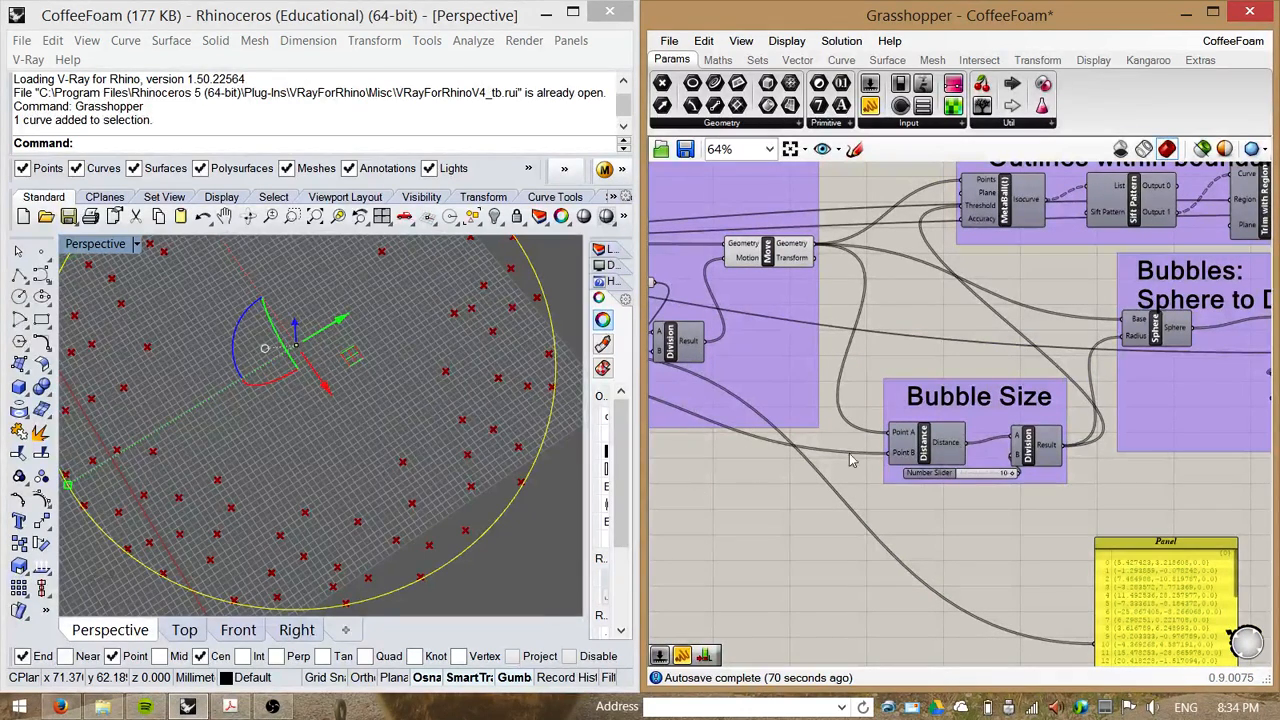
# Step: Switch to Coffee_breakdown.pdf in Acrobat to review the foam diagram pages, then minimize it
pyautogui.click(230, 706)
pyautogui.scroll(2, 477, 426)
pyautogui.scroll(-2, 475, 424)
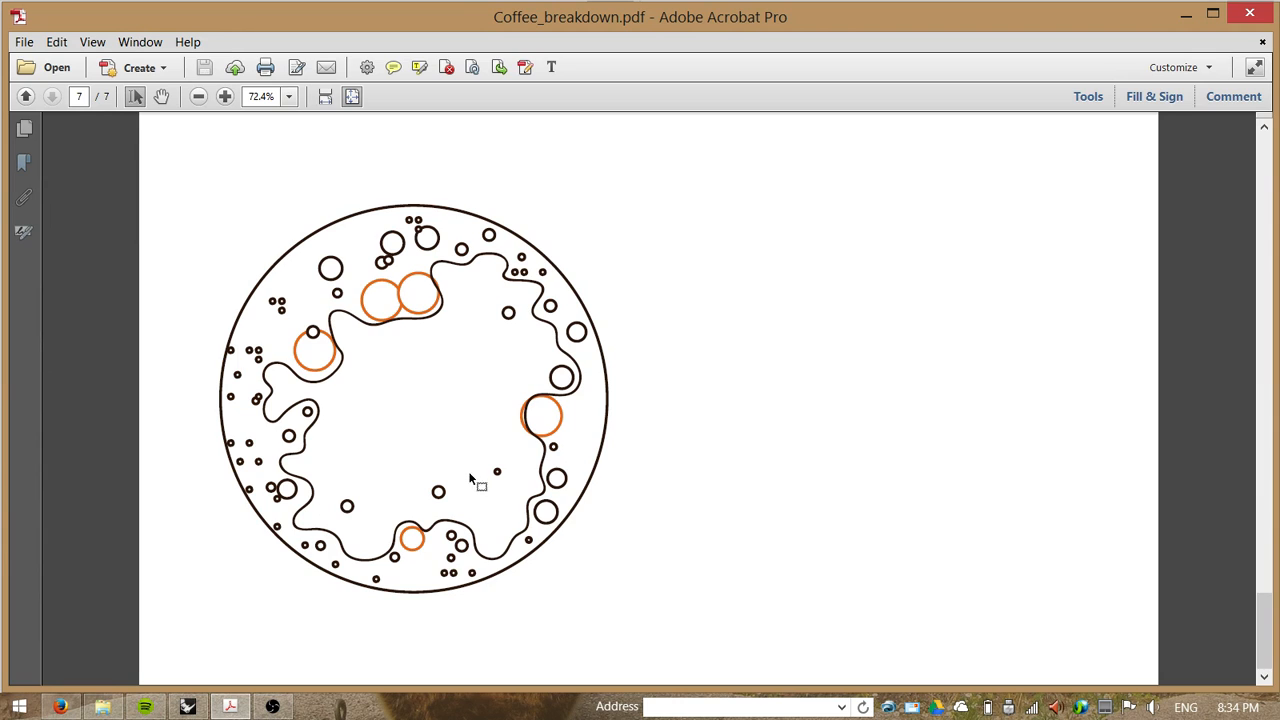
pyautogui.scroll(2, 422, 424)
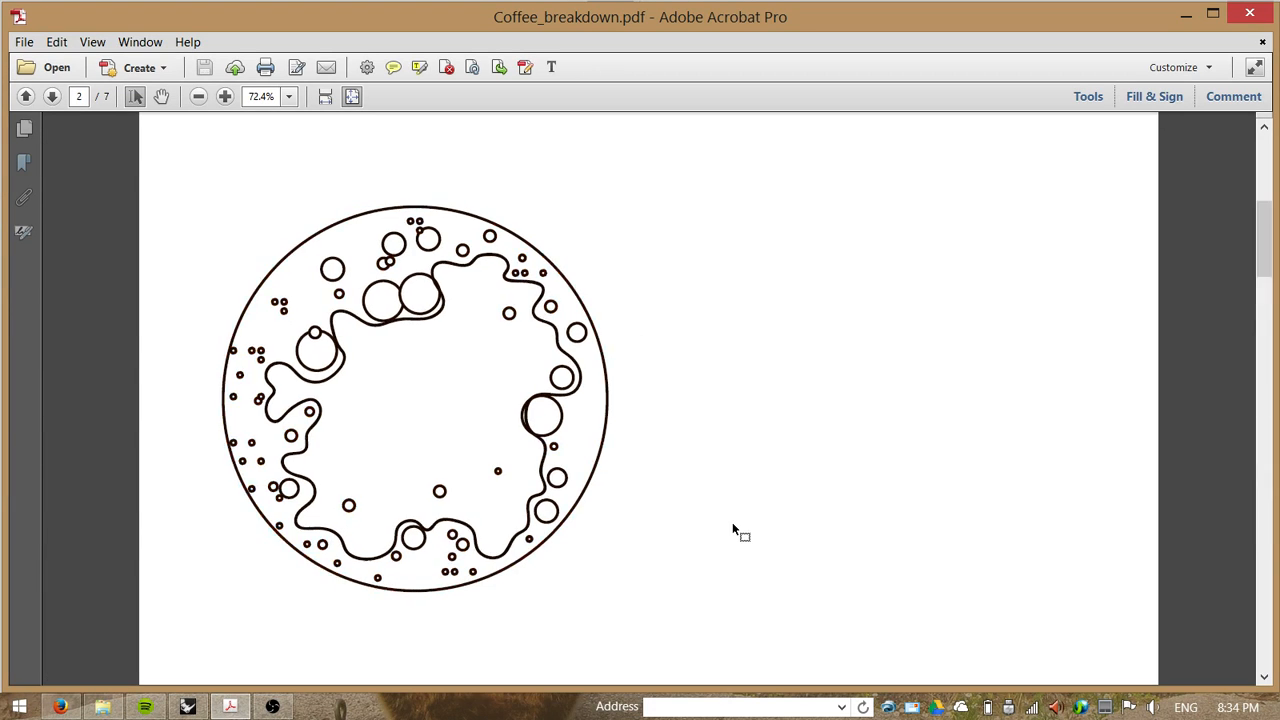
pyautogui.press('Home')
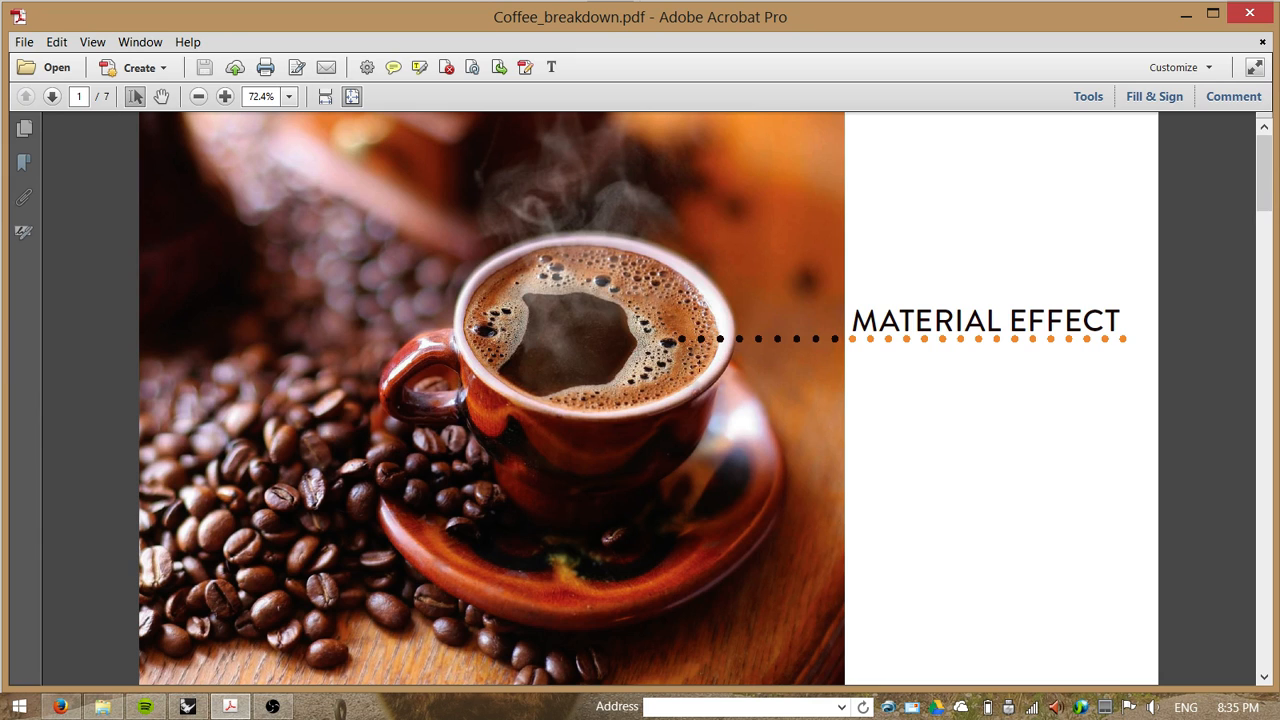
pyautogui.click(1184, 17)
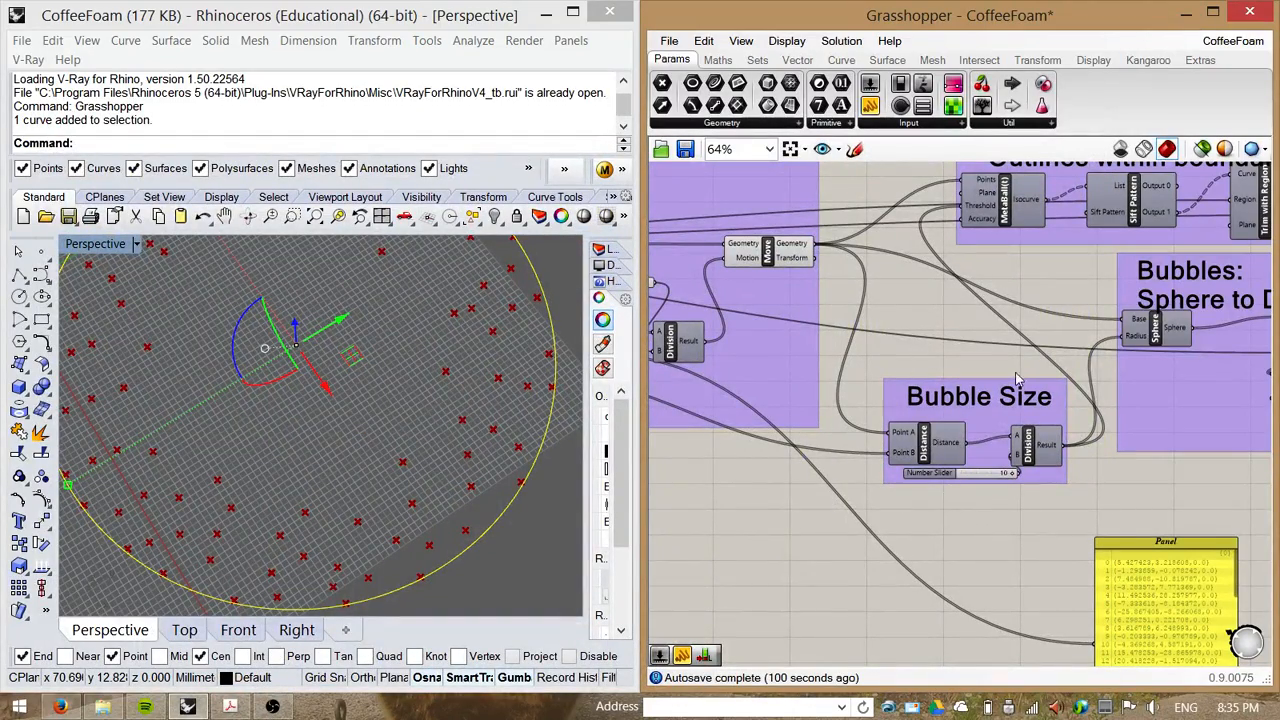
# Step: Move the Mesh Brep component below the Solid Difference inside the Bubbles: Sphere to Dome group
pyautogui.moveTo(908, 330); pyautogui.dragTo(717, 373, button='right')
pyautogui.scroll(-1, 827, 380)
pyautogui.scroll(-1, 850, 374)
pyautogui.scroll(2, 1019, 438)
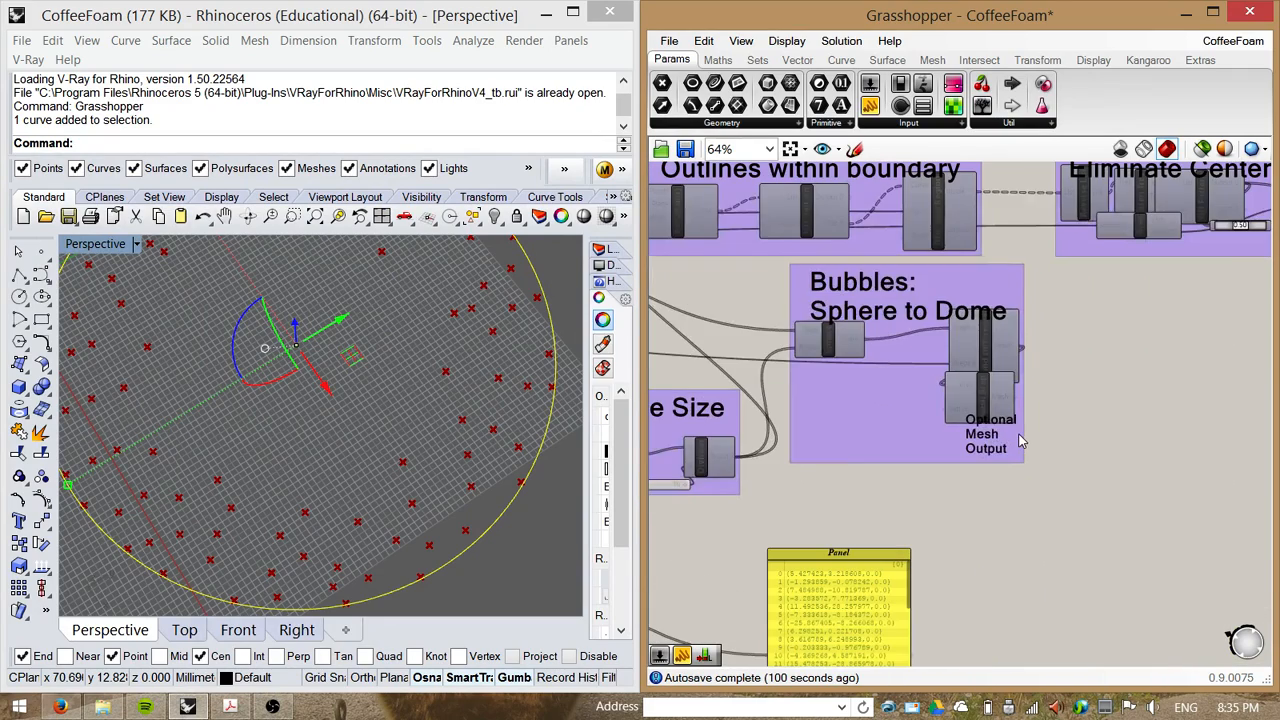
pyautogui.moveTo(906, 417); pyautogui.dragTo(1128, 451)
pyautogui.click(946, 456)
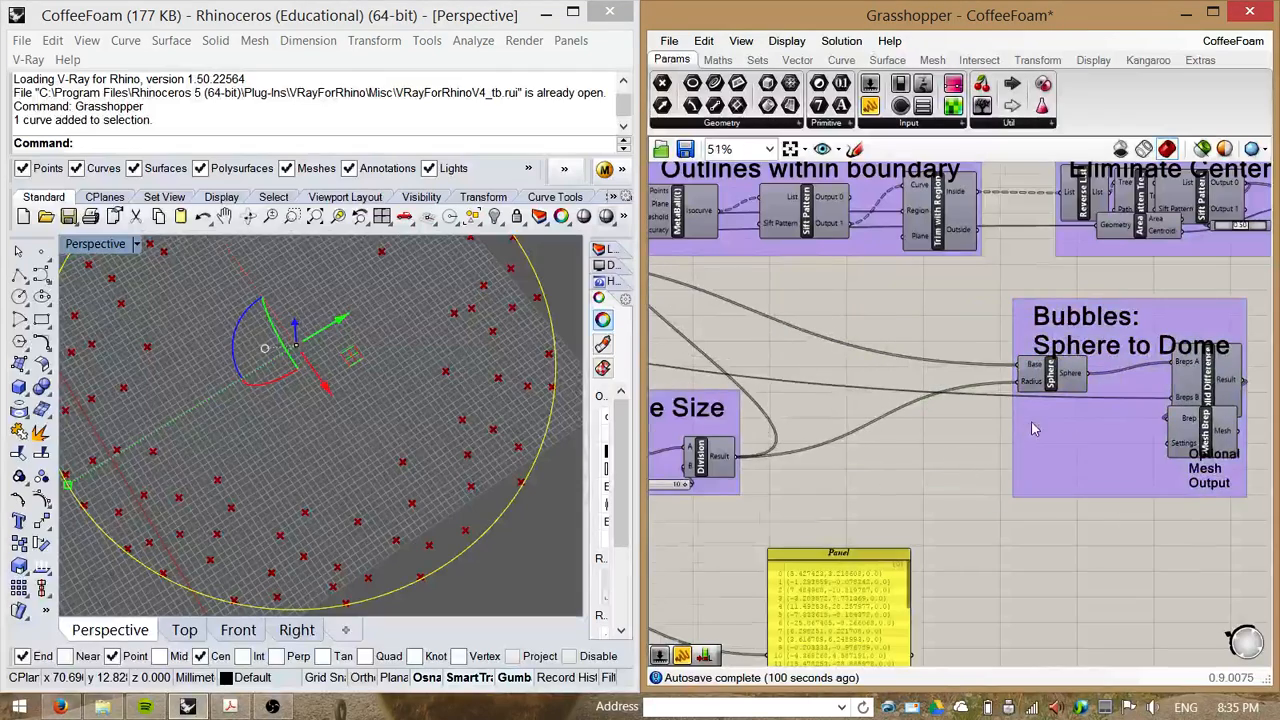
pyautogui.moveTo(1031, 421); pyautogui.dragTo(714, 468, button='right')
pyautogui.scroll(2, 1000, 270)
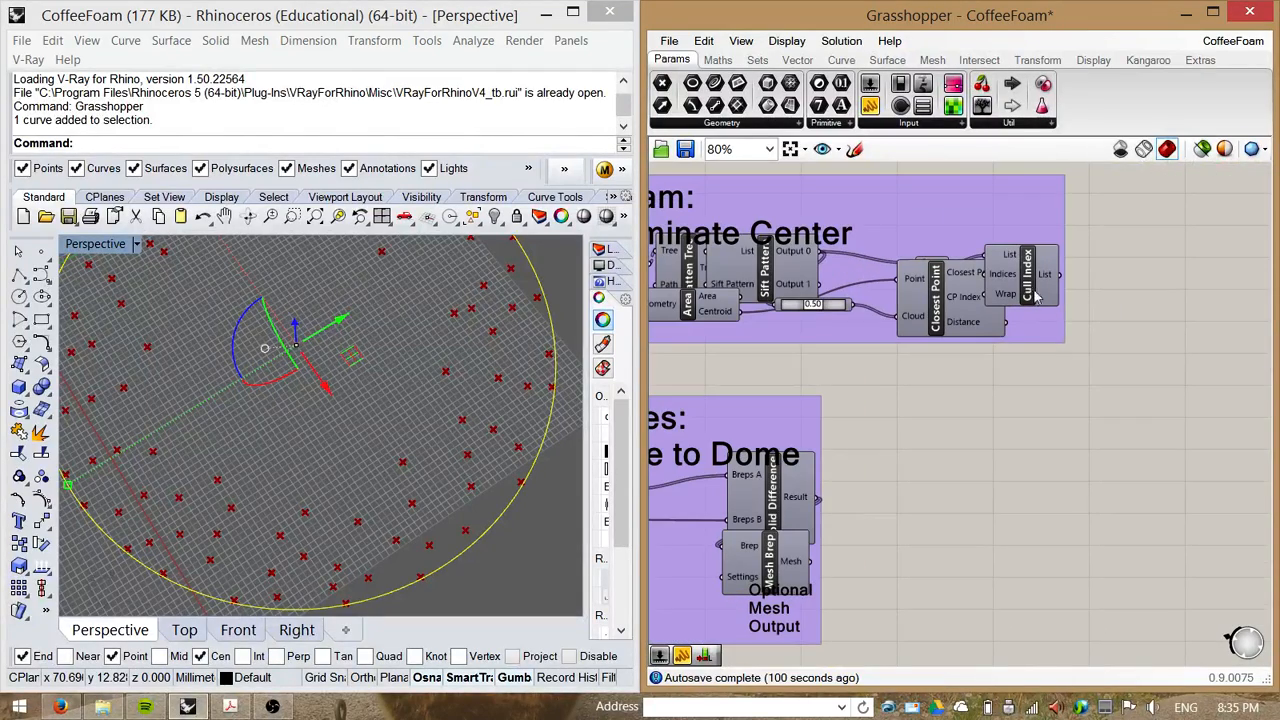
pyautogui.moveTo(1036, 296); pyautogui.dragTo(1047, 243)
pyautogui.moveTo(992, 467); pyautogui.dragTo(1240, 353, button='right')
pyautogui.moveTo(1022, 474); pyautogui.dragTo(895, 533)
pyautogui.moveTo(1145, 452); pyautogui.dragTo(1122, 430, button='right')
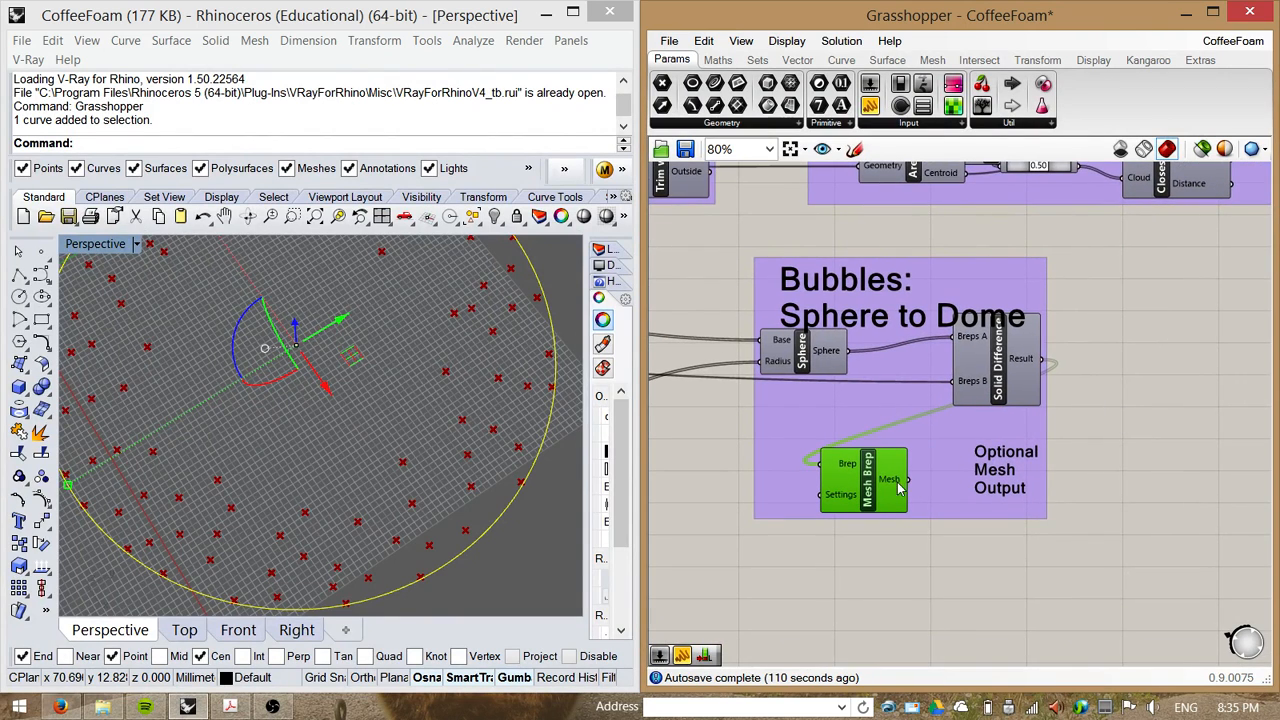
# Step: Rearrange the Solid Difference and Sphere components inside the Bubbles: Sphere to Dome group
pyautogui.moveTo(1010, 385); pyautogui.dragTo(957, 413)
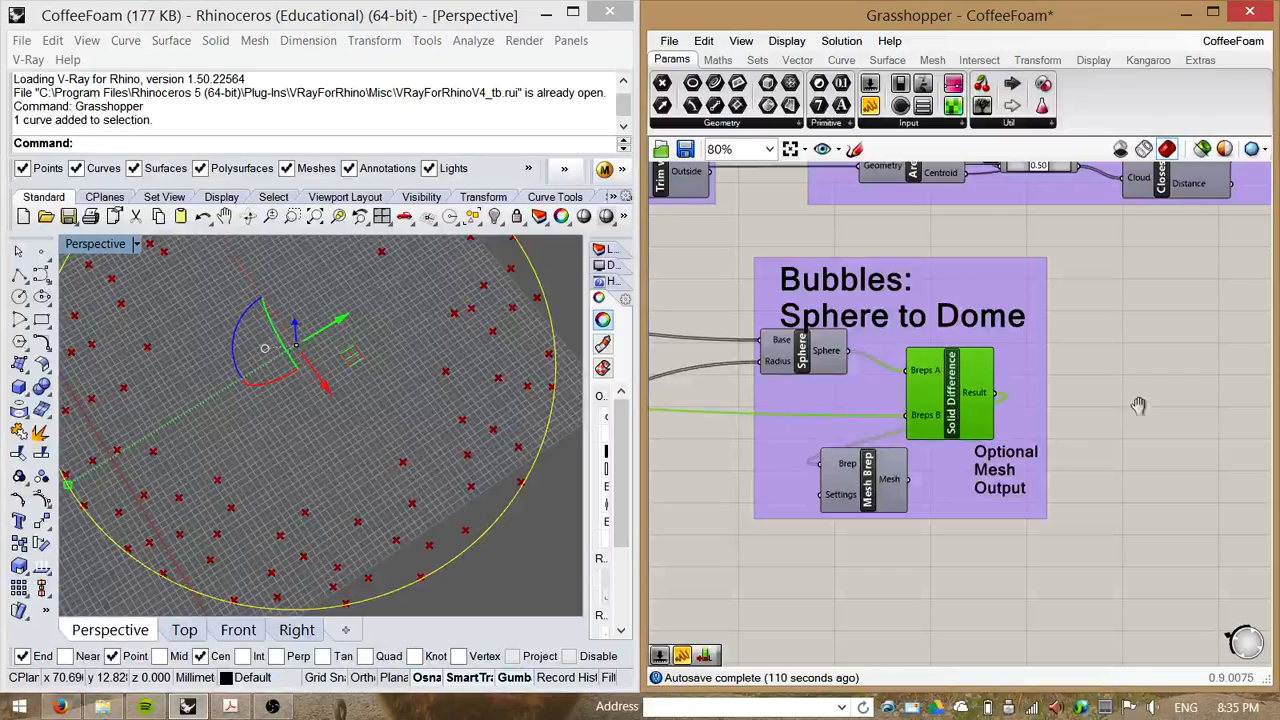
pyautogui.moveTo(1139, 405); pyautogui.dragTo(1255, 378, button='right')
pyautogui.scroll(-1, 1049, 394)
pyautogui.moveTo(842, 430); pyautogui.dragTo(1037, 402, button='right')
pyautogui.moveTo(969, 428); pyautogui.dragTo(1018, 412, button='right')
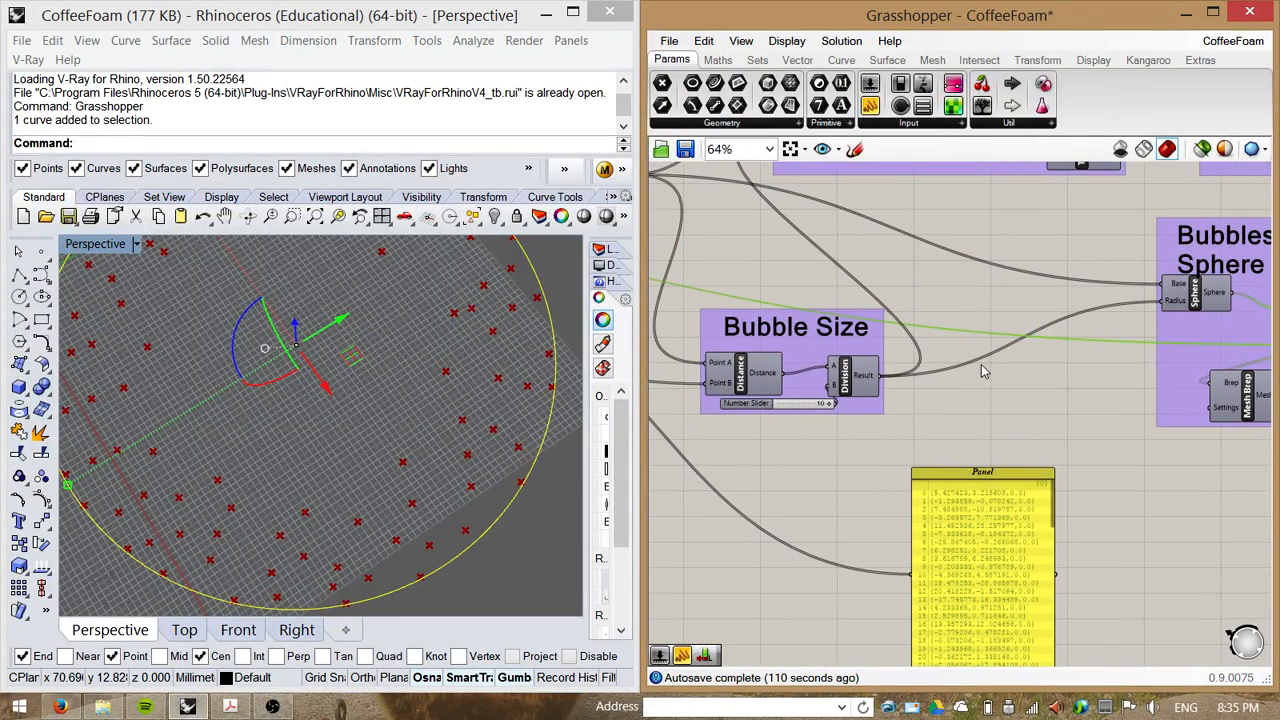
pyautogui.moveTo(1032, 365); pyautogui.dragTo(1014, 363, button='right')
pyautogui.moveTo(1179, 300); pyautogui.dragTo(1066, 300)
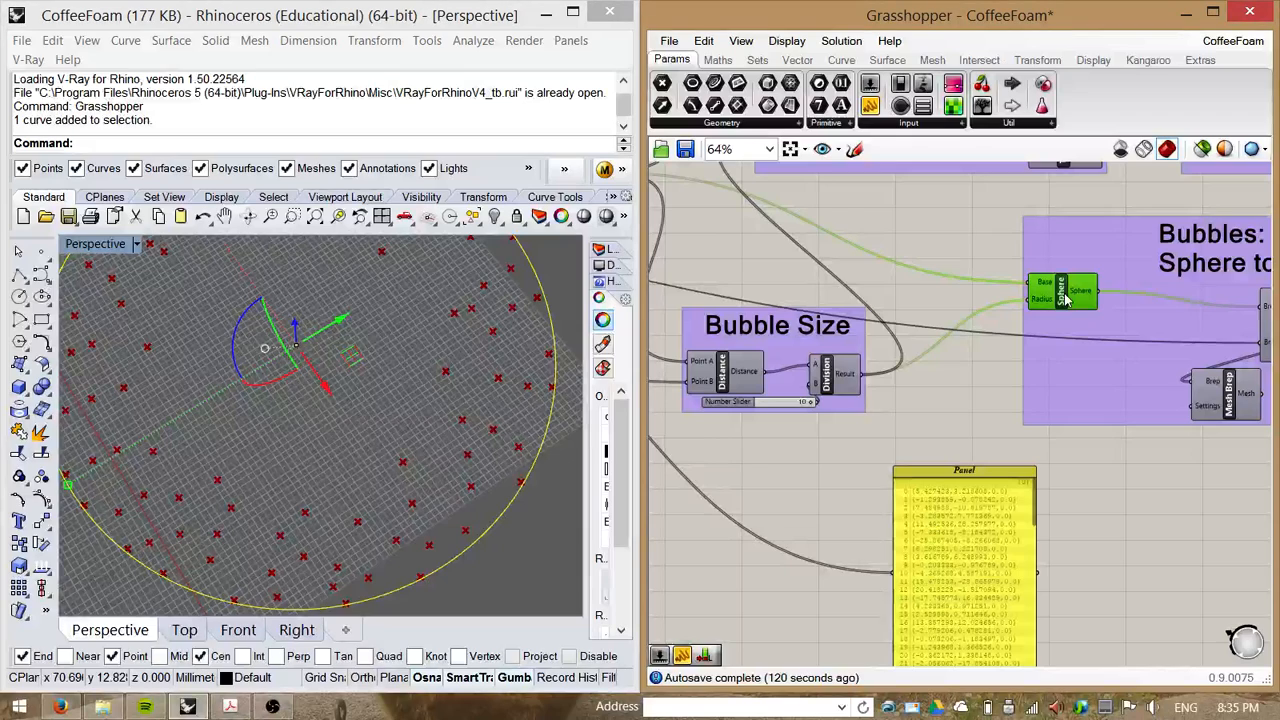
pyautogui.moveTo(902, 265); pyautogui.dragTo(1029, 364, button='right')
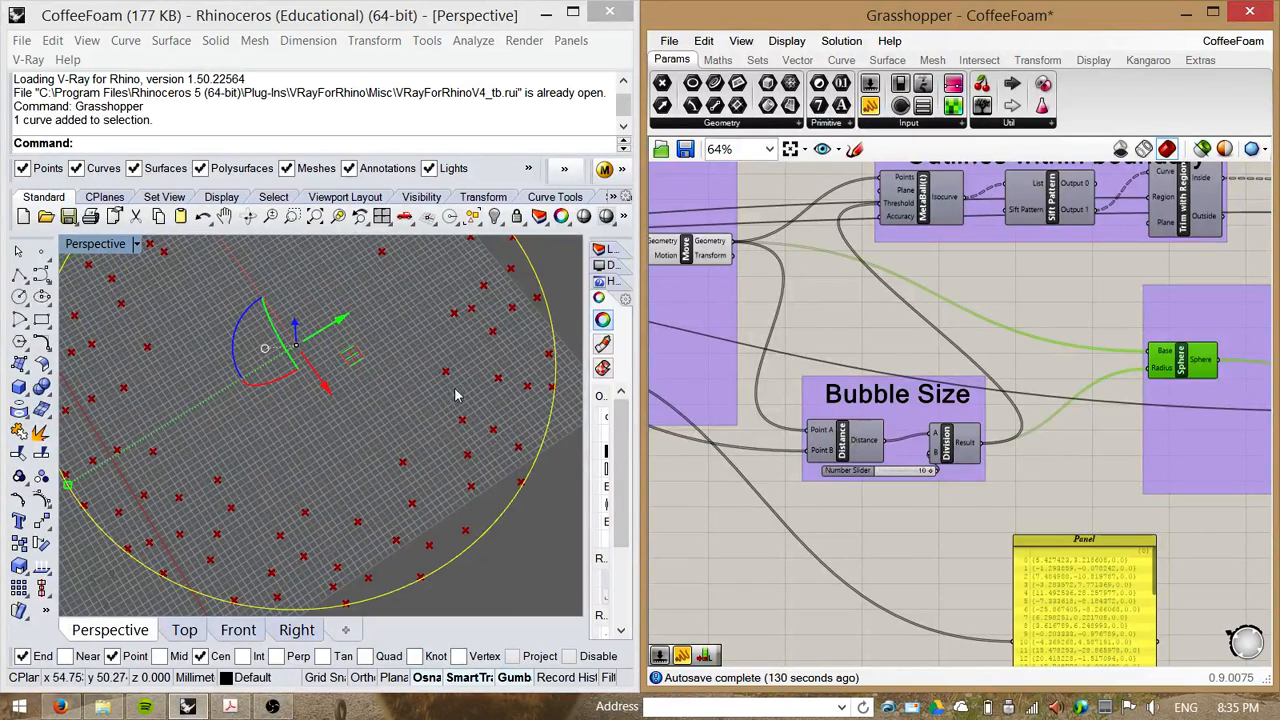
# Step: Add a Number Slider set to 1.5 and connect it to the Sphere component's Radius input
pyautogui.doubleClick(1057, 472)
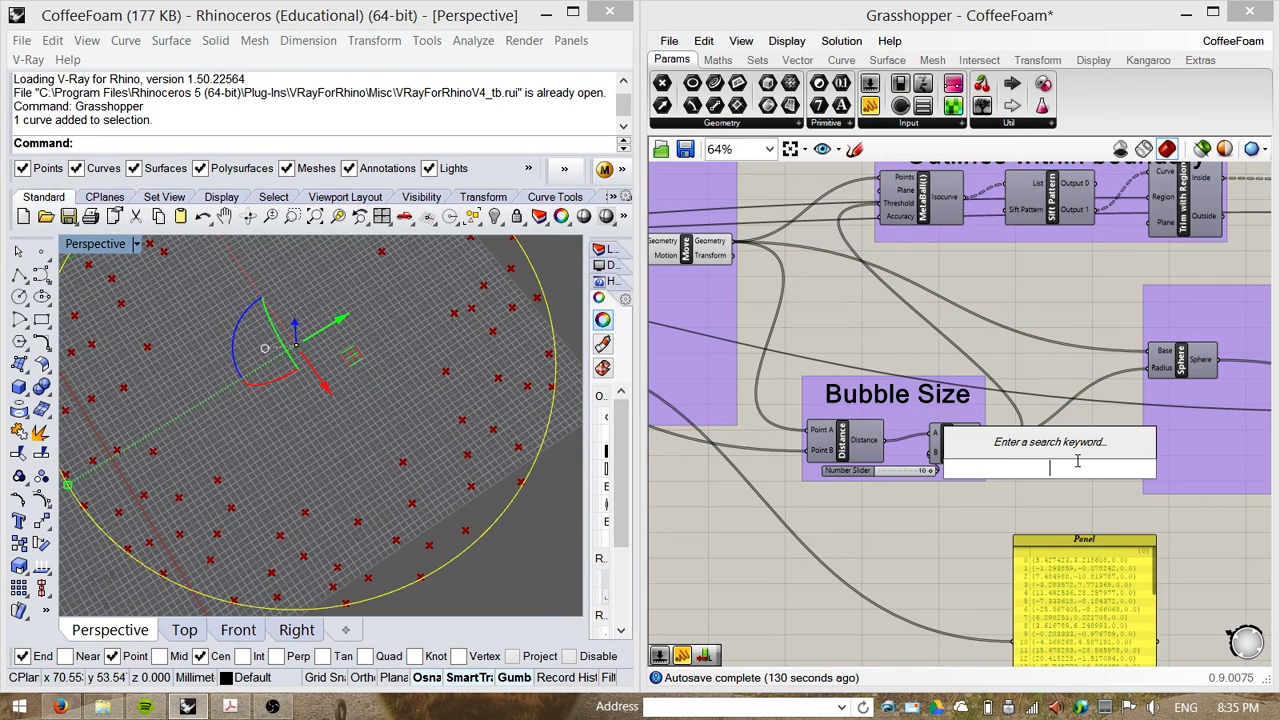
pyautogui.write('1.5')
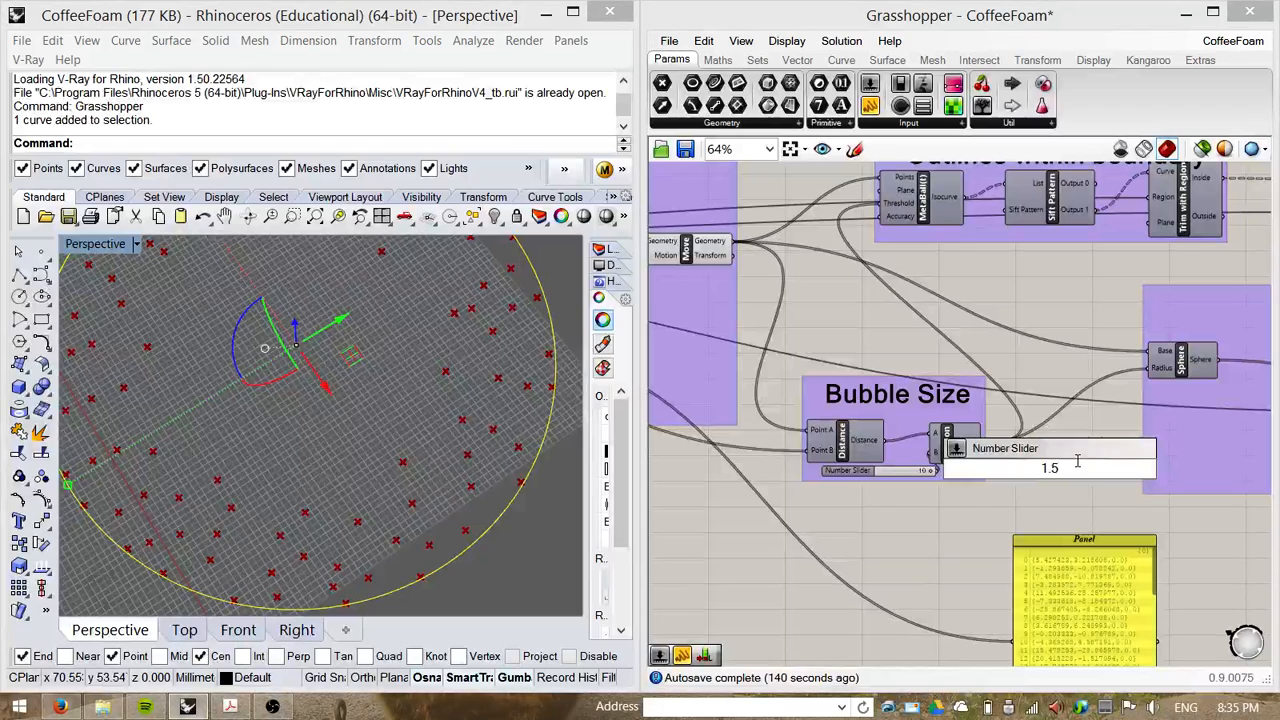
pyautogui.press('Return')
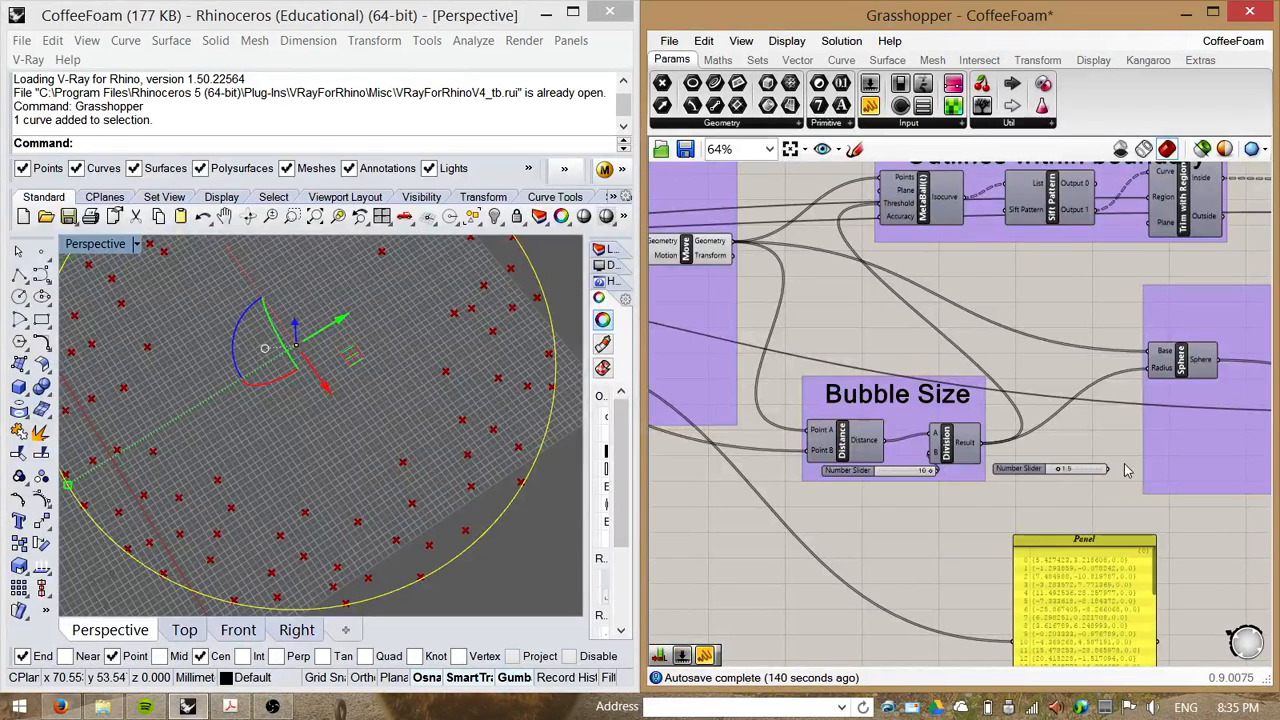
pyautogui.moveTo(1106, 470); pyautogui.dragTo(1150, 370)
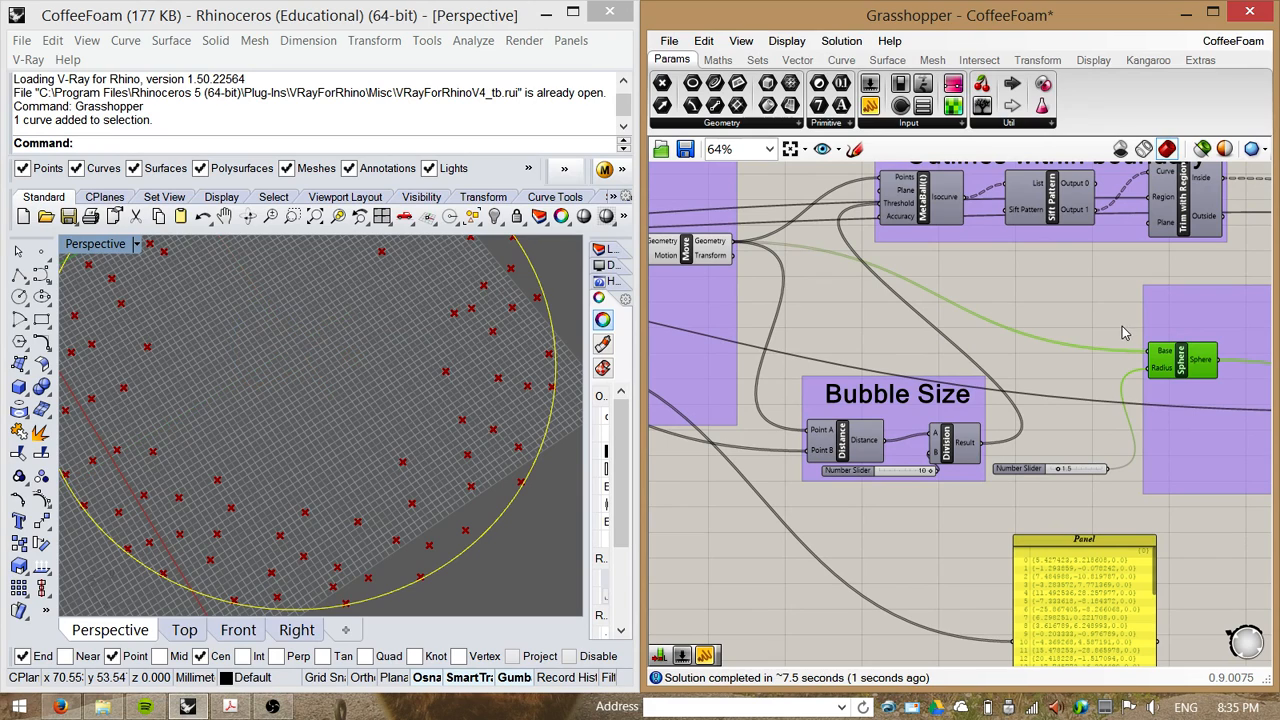
# Step: Switch Grasshopper to shaded preview and orbit the Perspective view to inspect the bubble spheres
pyautogui.middleClick(1087, 305)
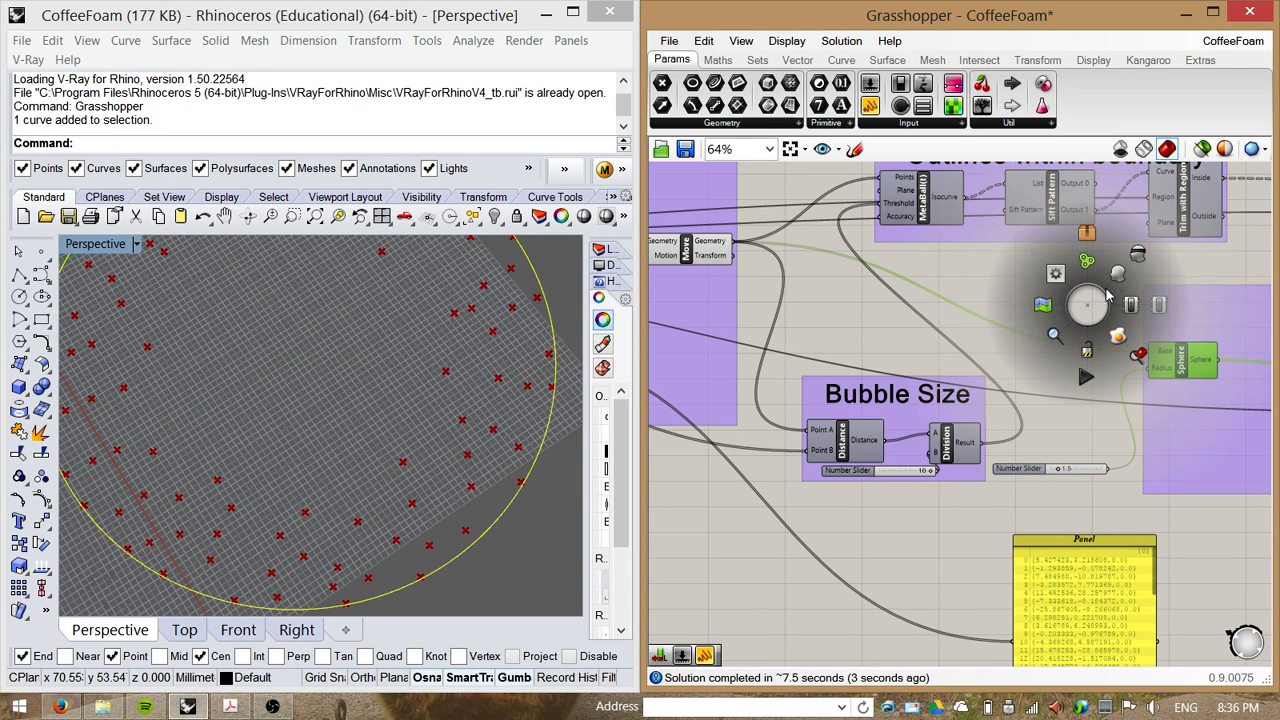
pyautogui.click(1118, 274)
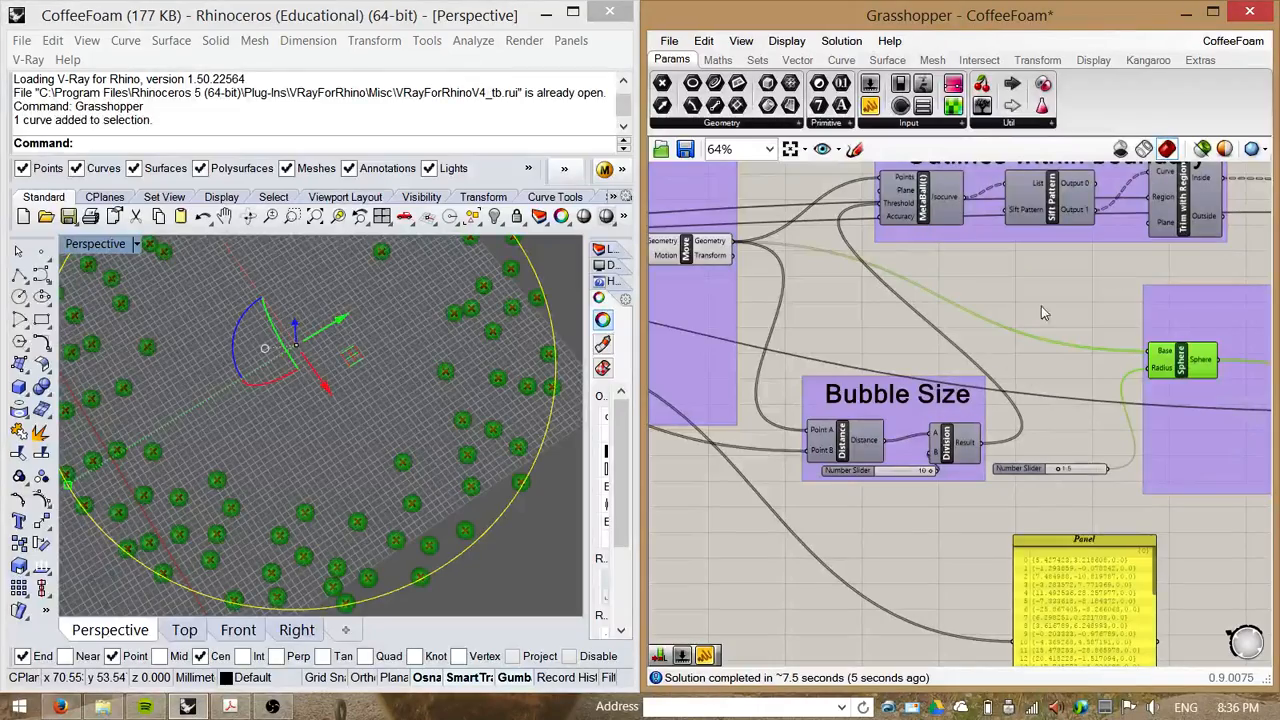
pyautogui.moveTo(432, 459); pyautogui.dragTo(370, 450, button='right')
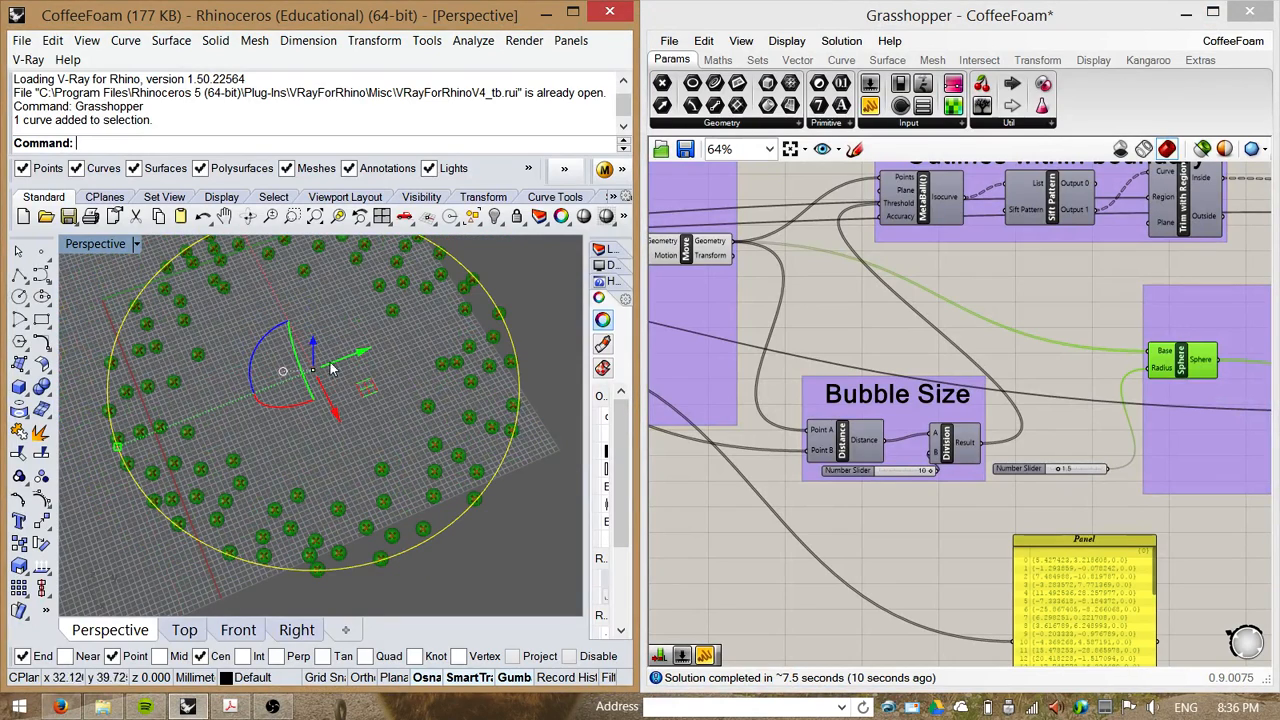
pyautogui.scroll(-2, 280, 545)
pyautogui.scroll(2, 288, 378)
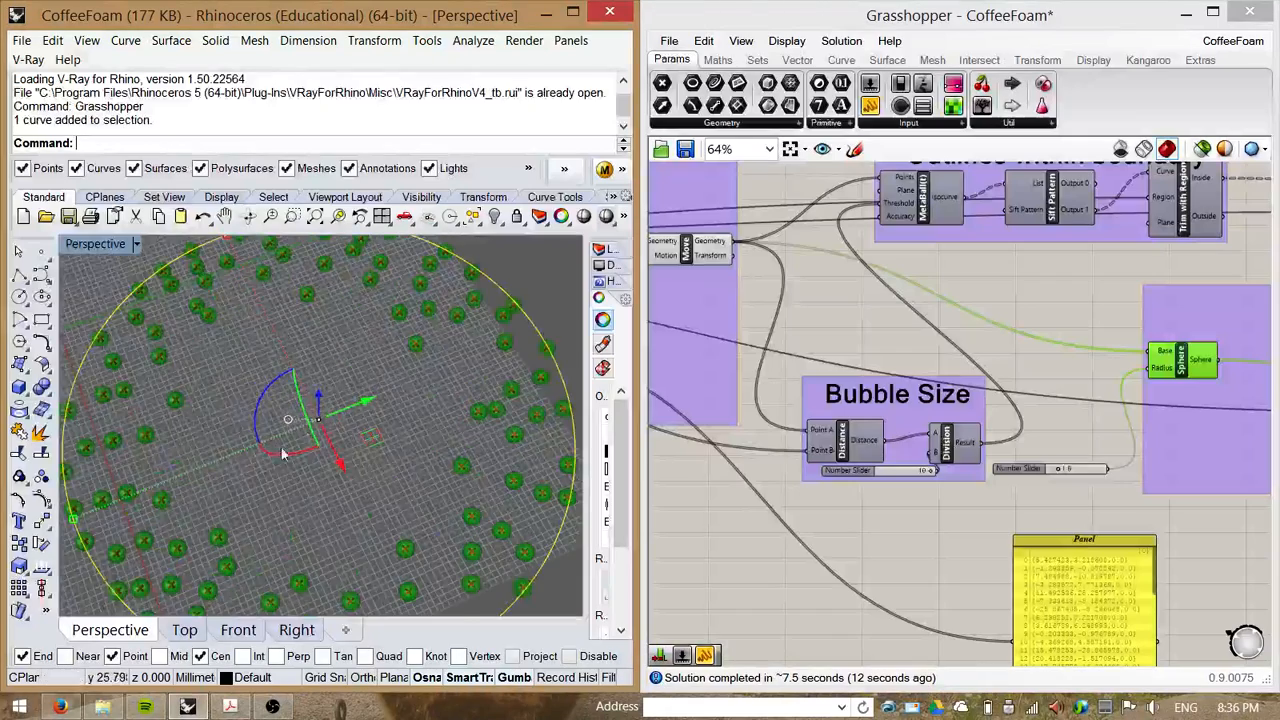
pyautogui.click(1096, 369)
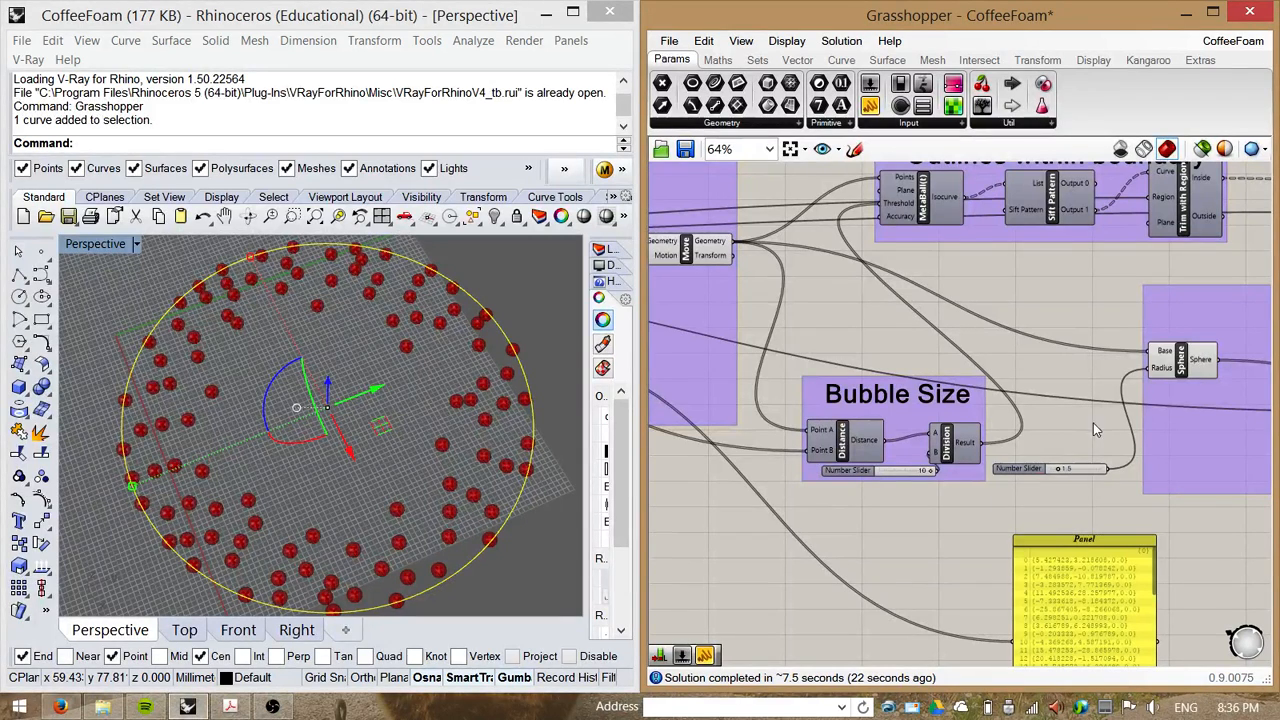
# Step: Inspect how the bubble spheres are driven by selecting the Distance and Move components in turn
pyautogui.moveTo(1078, 417); pyautogui.dragTo(1109, 420, button='right')
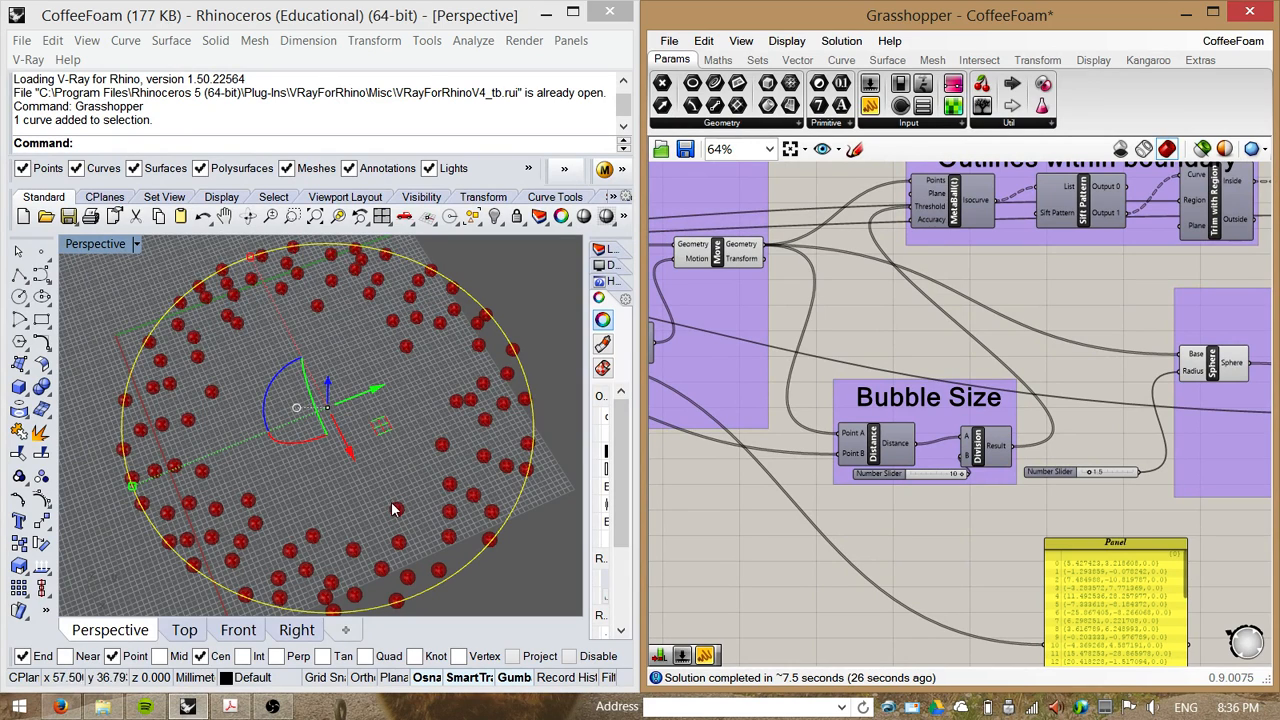
pyautogui.moveTo(413, 503); pyautogui.dragTo(429, 475, button='right')
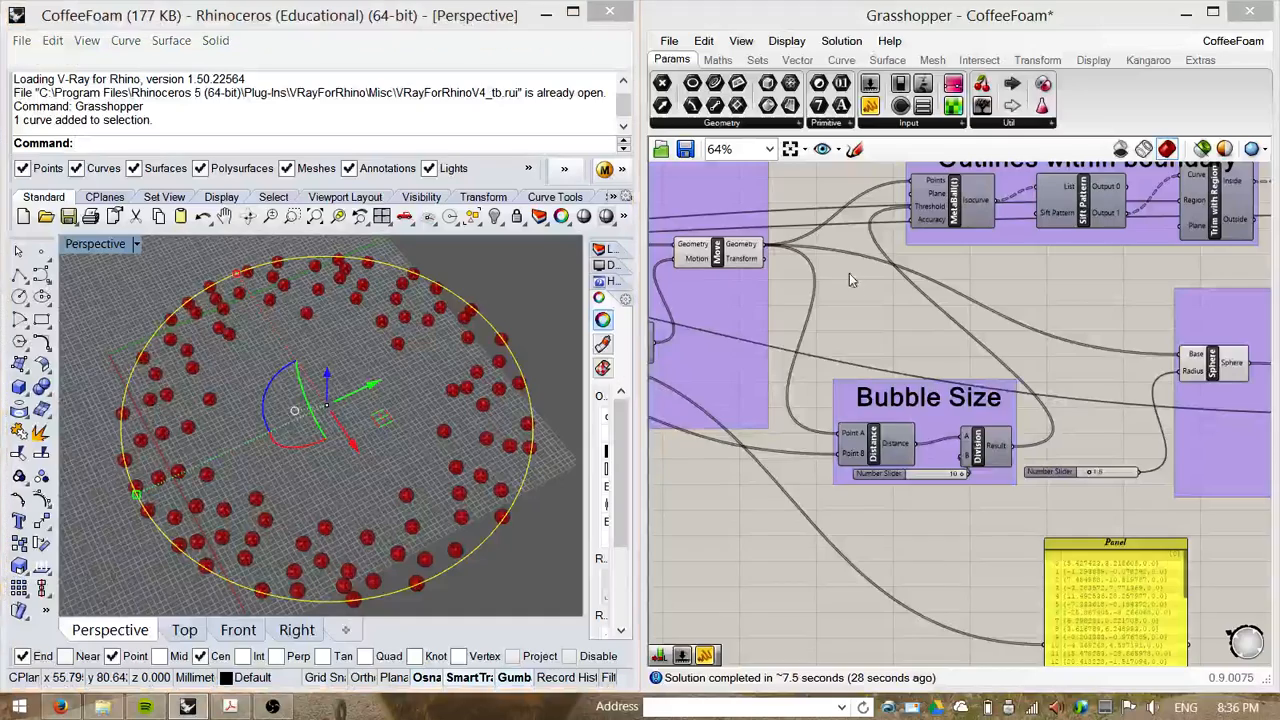
pyautogui.moveTo(849, 274); pyautogui.dragTo(933, 266, button='right')
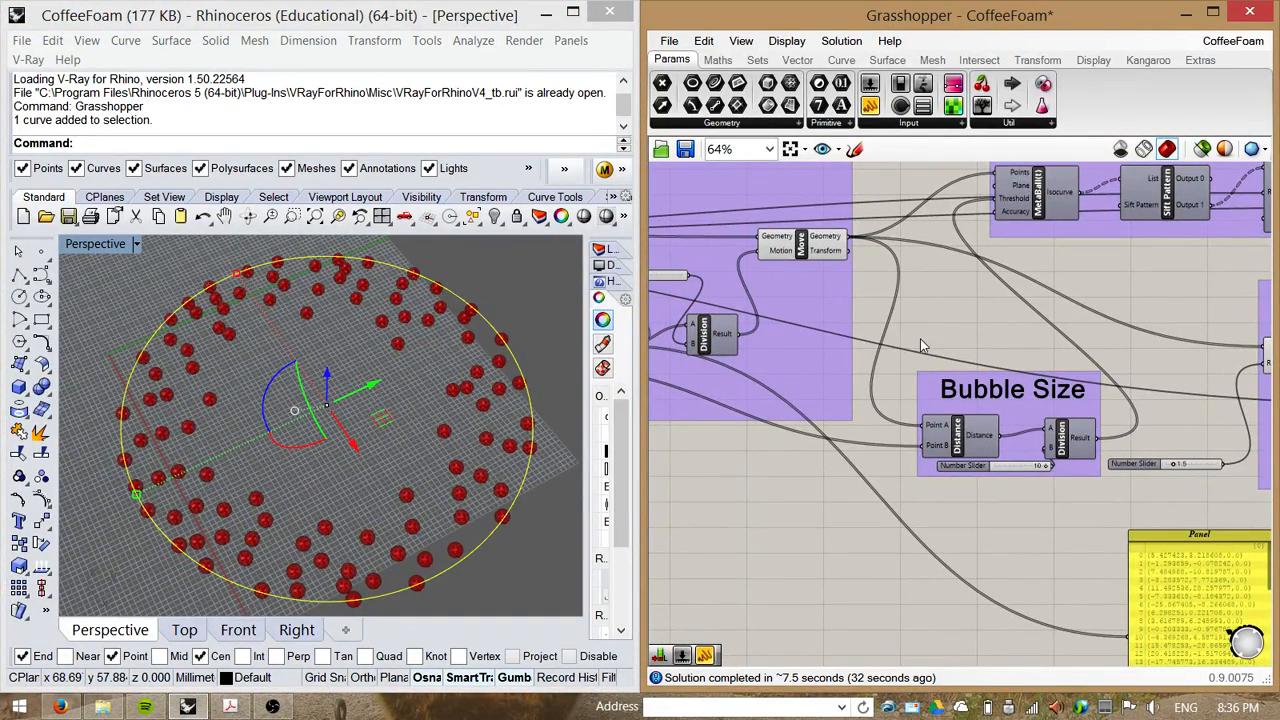
pyautogui.moveTo(920, 338); pyautogui.dragTo(915, 324, button='right')
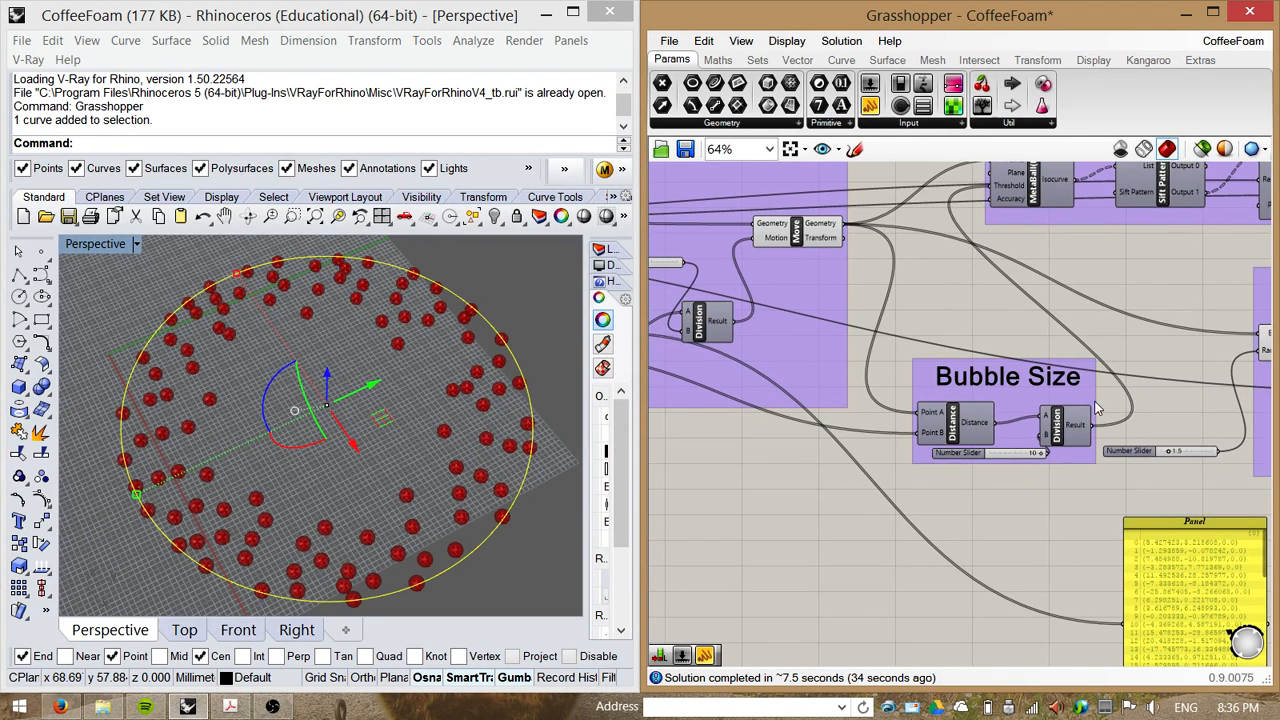
pyautogui.moveTo(1102, 412); pyautogui.dragTo(1036, 433, button='right')
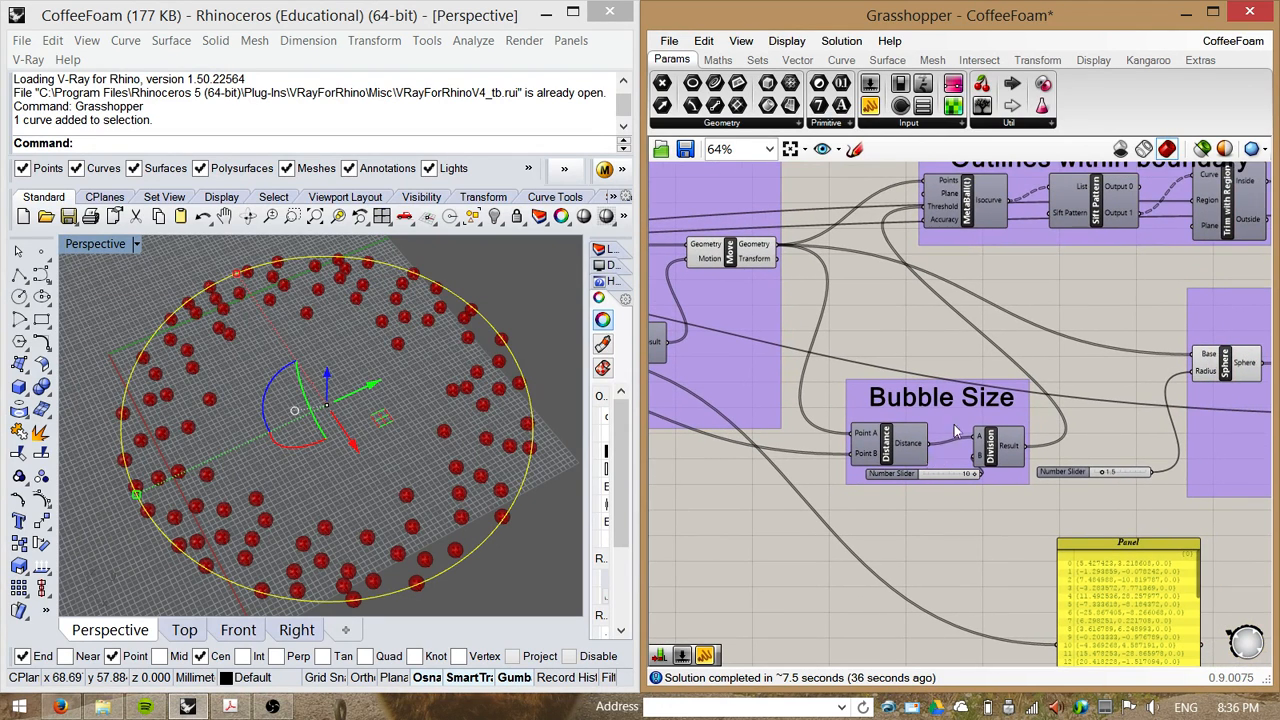
pyautogui.moveTo(928, 443); pyautogui.dragTo(977, 436)
pyautogui.moveTo(922, 524); pyautogui.dragTo(946, 517, button='right')
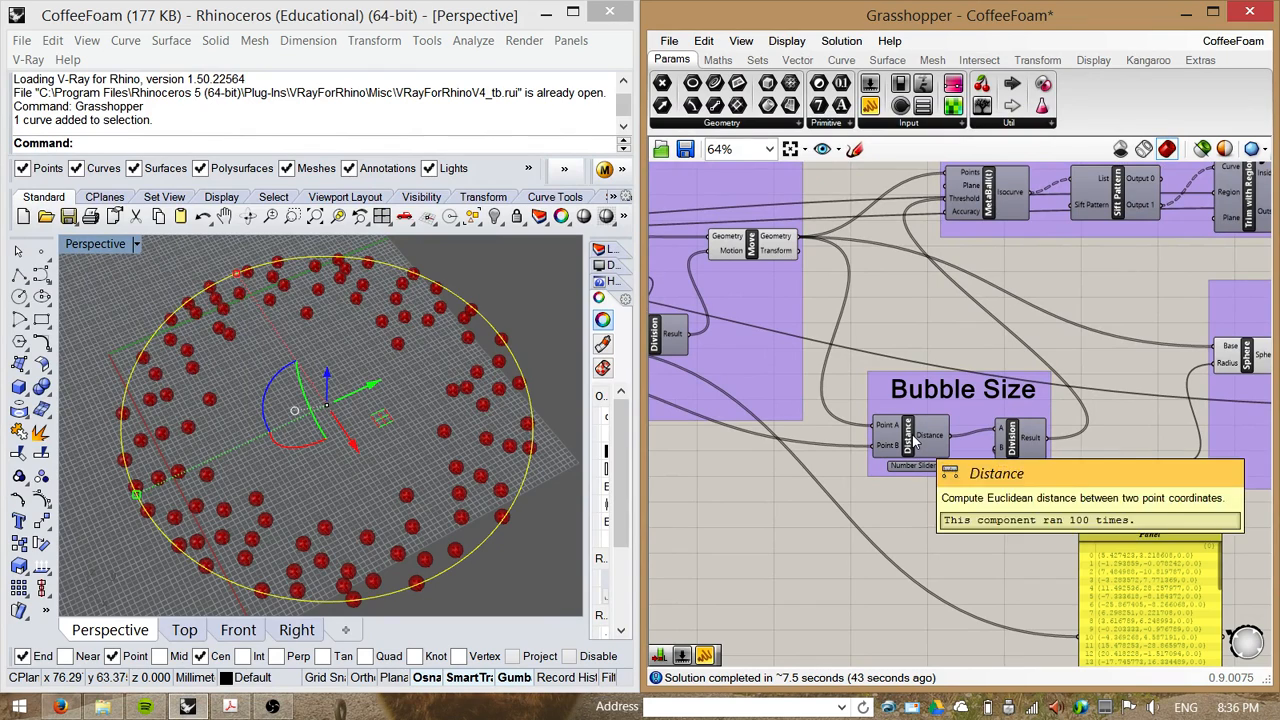
pyautogui.moveTo(752, 245); pyautogui.dragTo(738, 256)
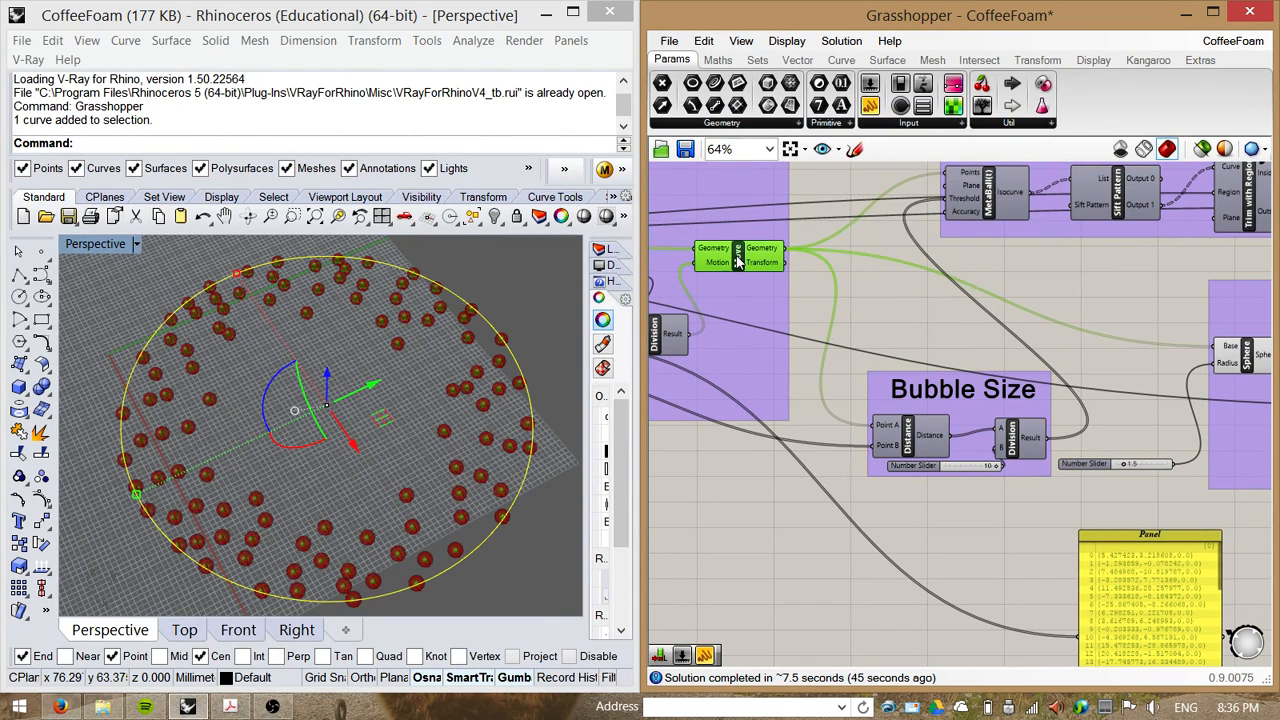
pyautogui.click(911, 443)
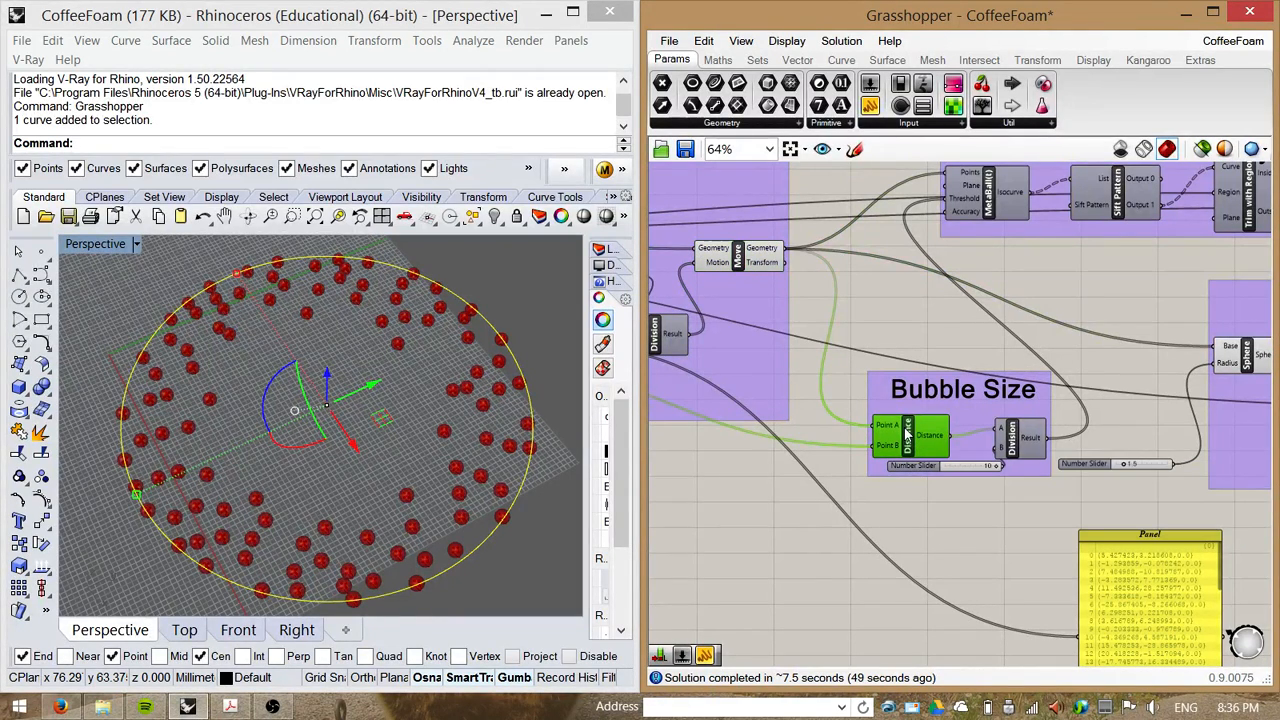
pyautogui.click(743, 258)
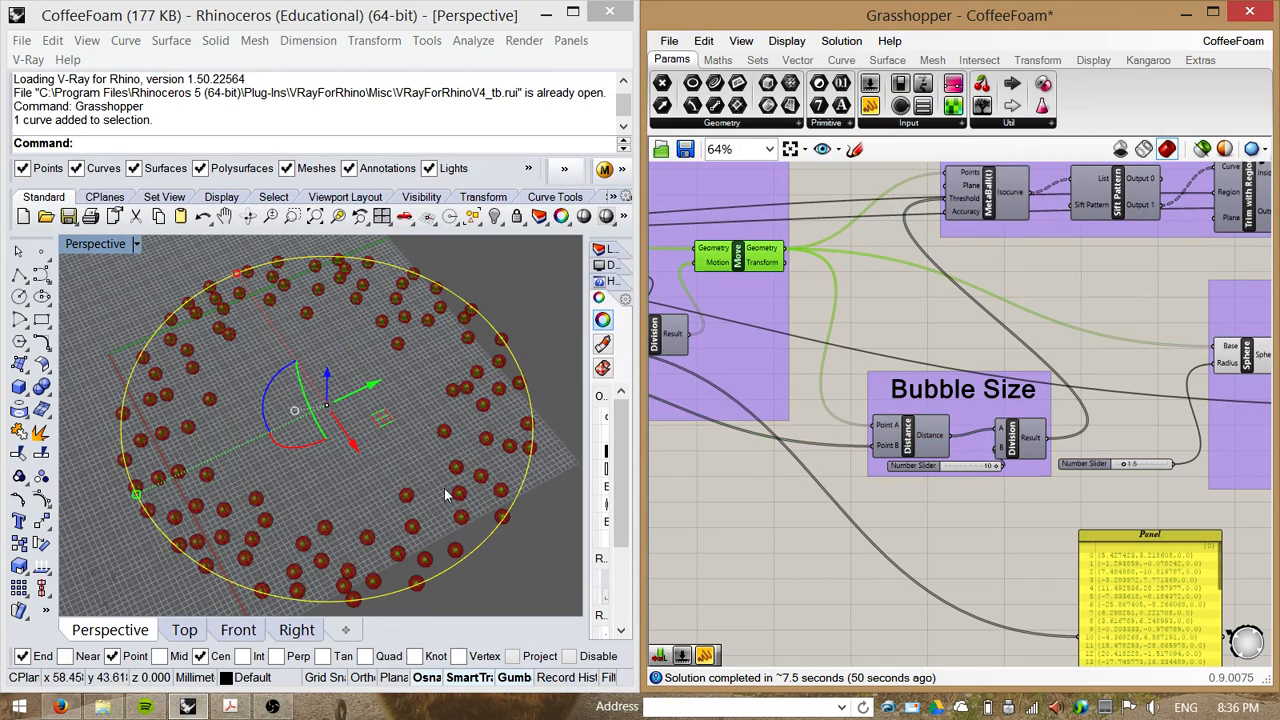
# Step: Toggle the Sphere component's preview and disable the Sphere component
pyautogui.click(1245, 362)
pyautogui.rightClick(1240, 364)
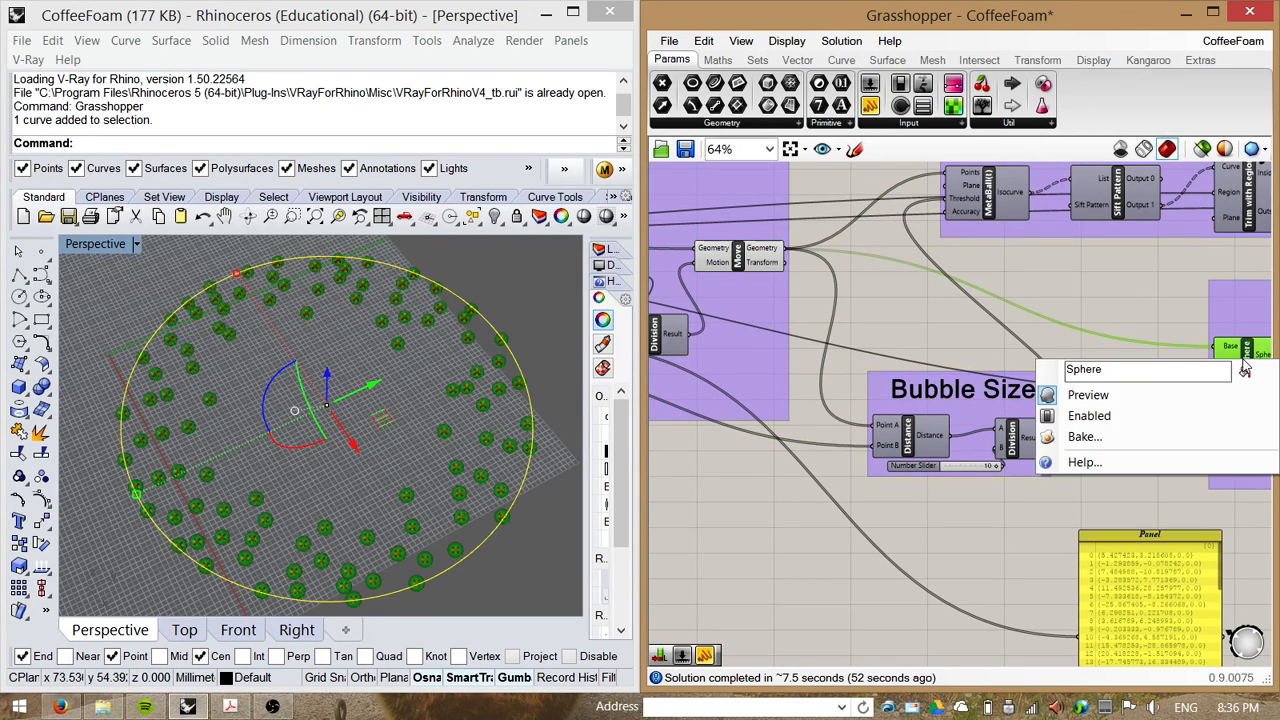
pyautogui.click(1135, 393)
pyautogui.rightClick(1247, 363)
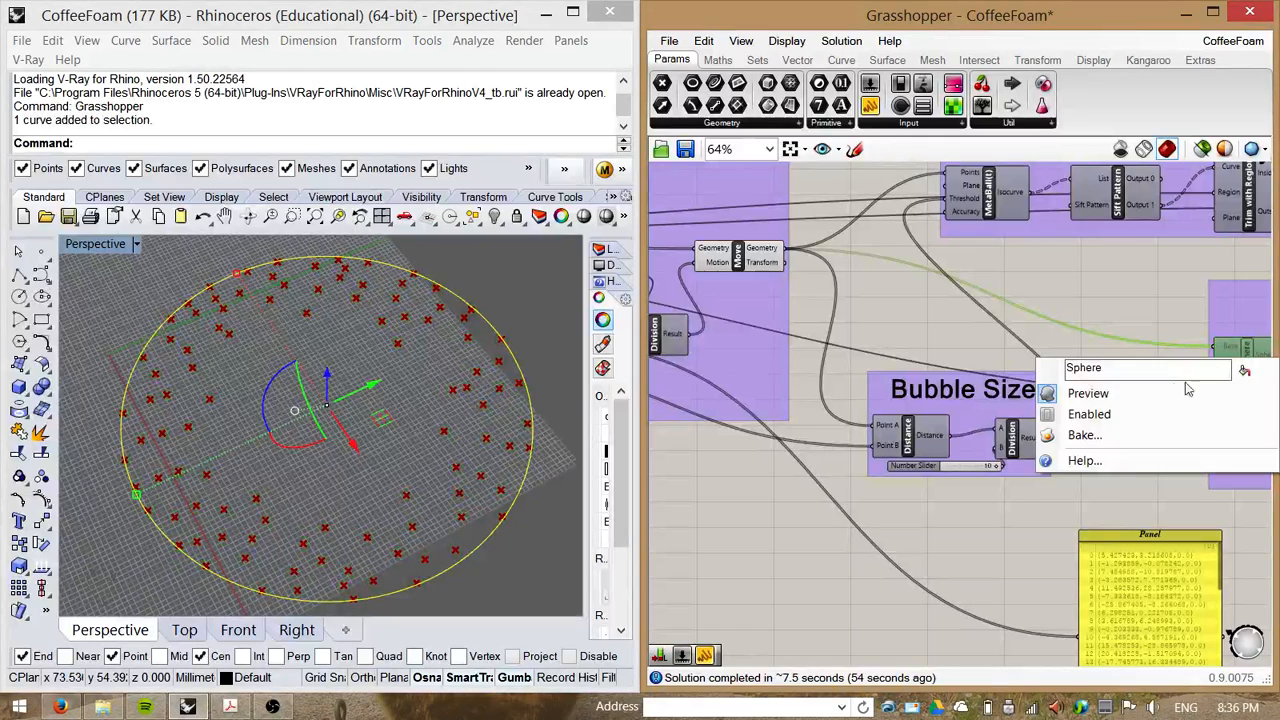
pyautogui.click(1130, 392)
pyautogui.rightClick(1240, 368)
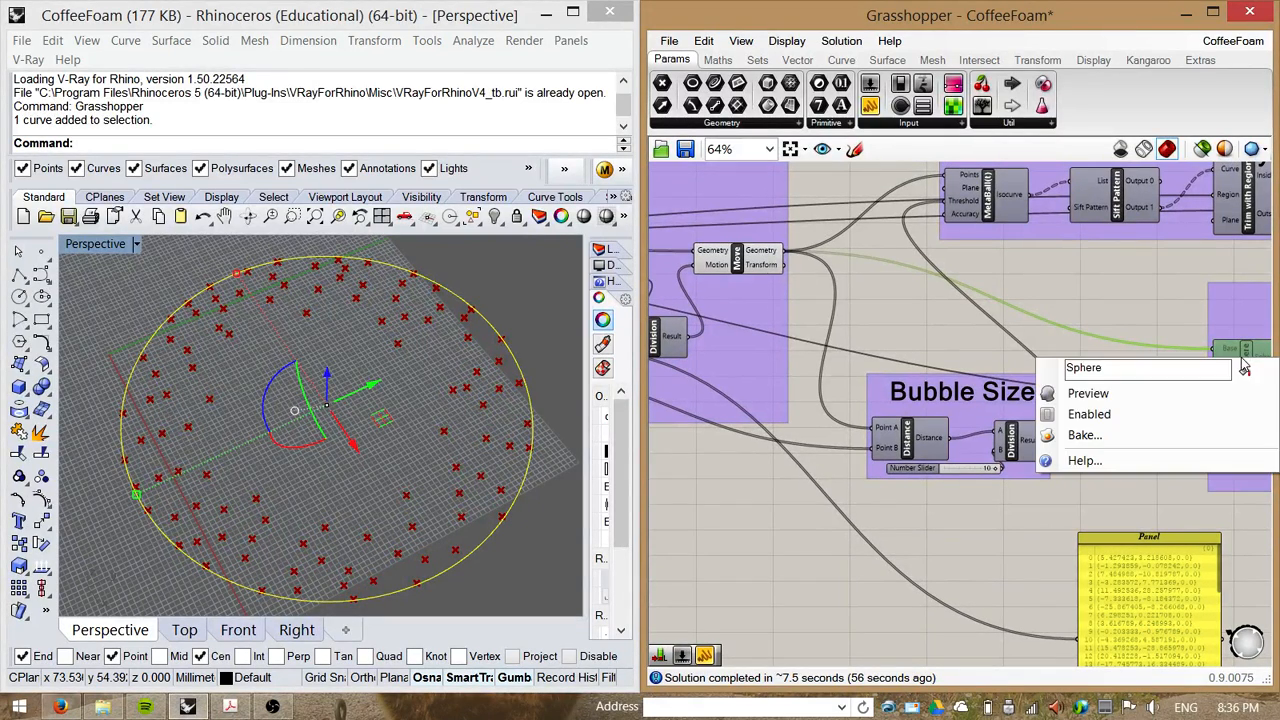
pyautogui.click(1117, 413)
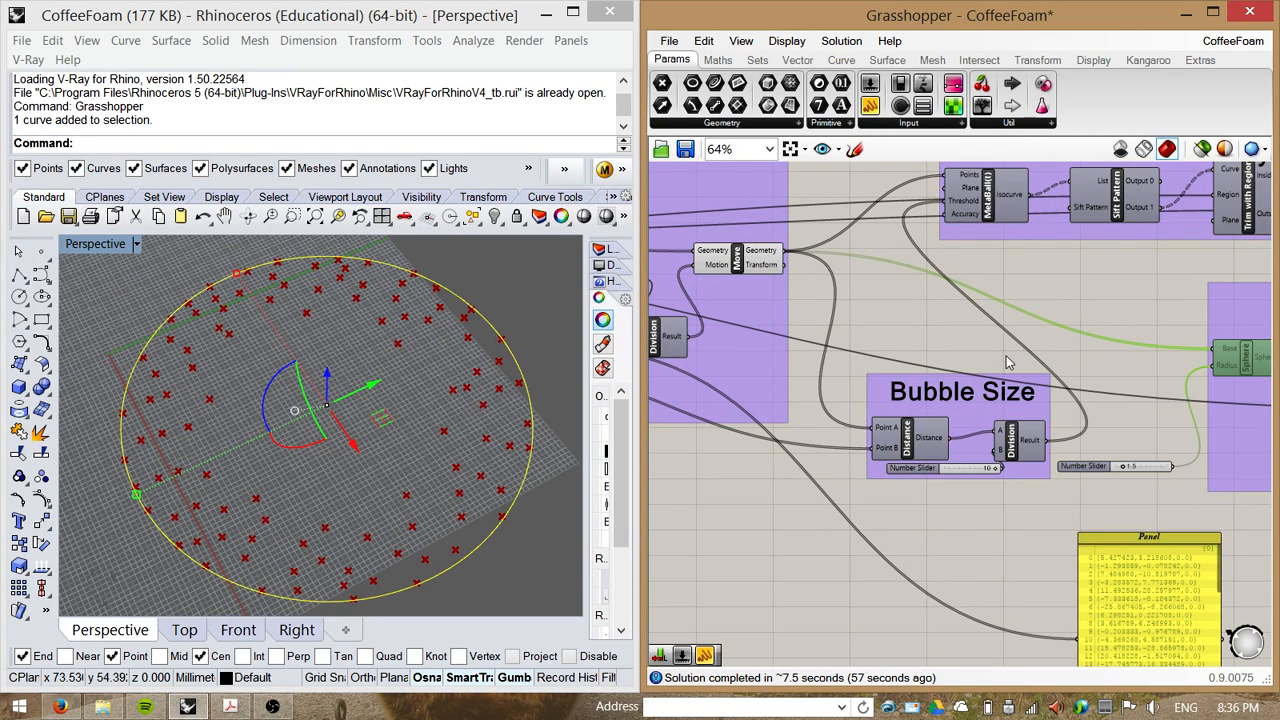
# Step: Move the Closest Point component slightly left within the Points to Edge group
pyautogui.moveTo(893, 452); pyautogui.dragTo(786, 252)
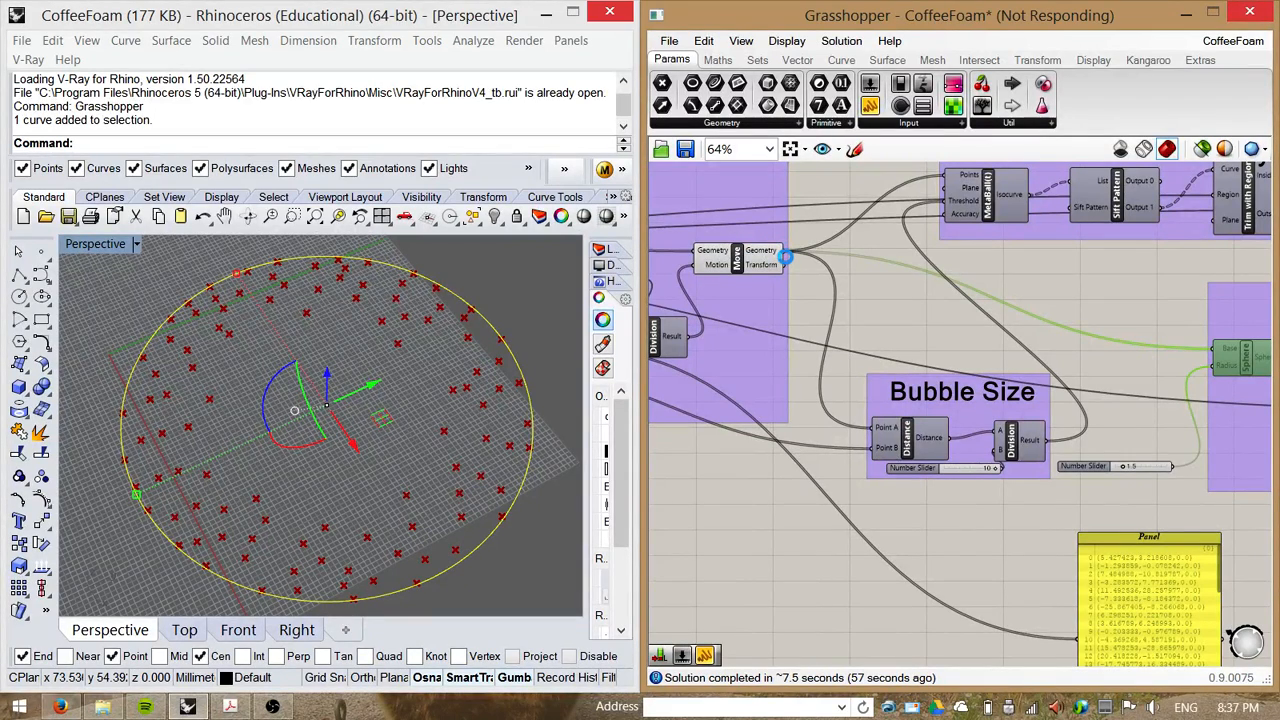
pyautogui.moveTo(961, 341); pyautogui.dragTo(1057, 341, button='right')
pyautogui.scroll(-1, 1057, 341)
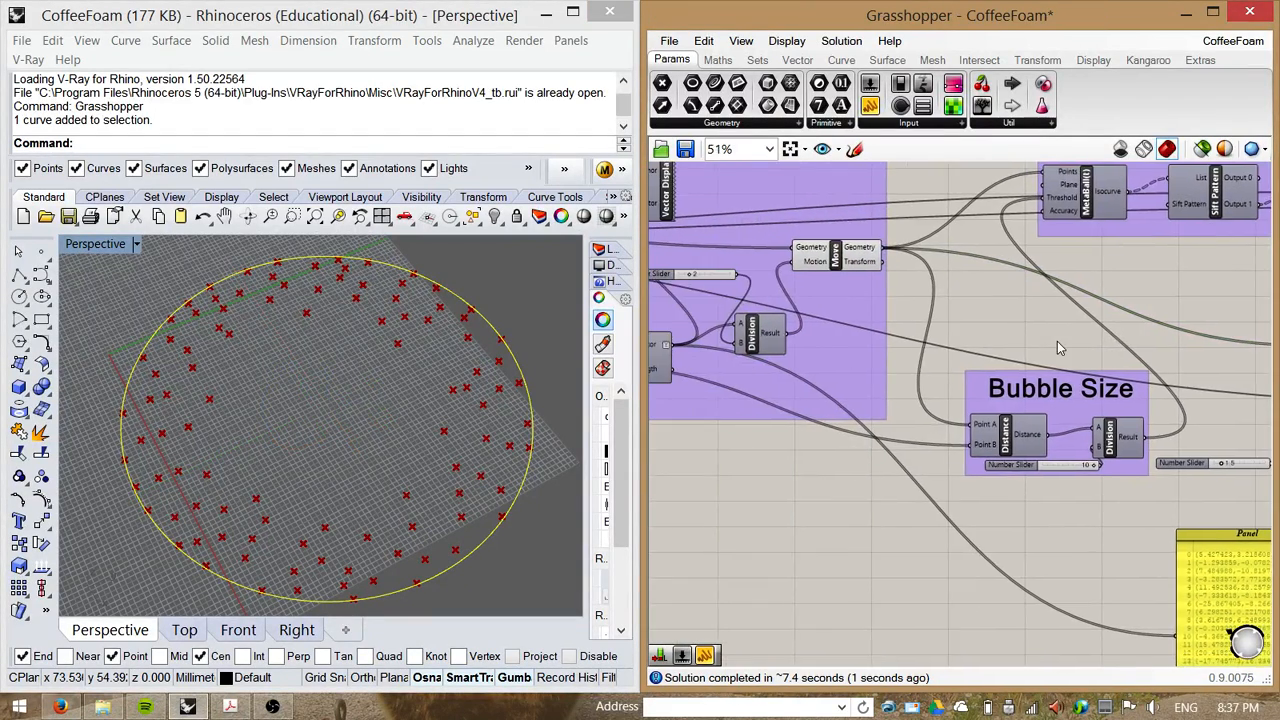
pyautogui.moveTo(865, 414); pyautogui.dragTo(1090, 436, button='right')
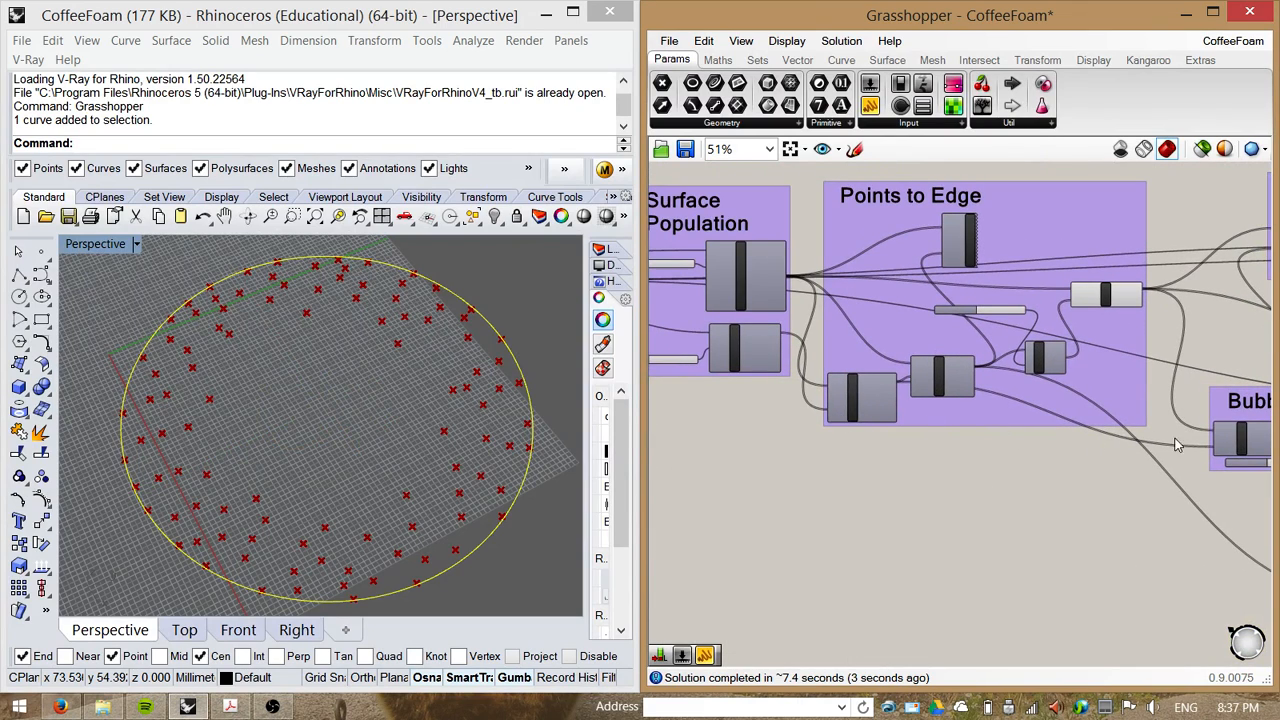
pyautogui.moveTo(1220, 452); pyautogui.dragTo(1066, 462, button='right')
pyautogui.click(1079, 455)
pyautogui.moveTo(886, 516); pyautogui.dragTo(1026, 517, button='right')
pyautogui.scroll(2, 1015, 491)
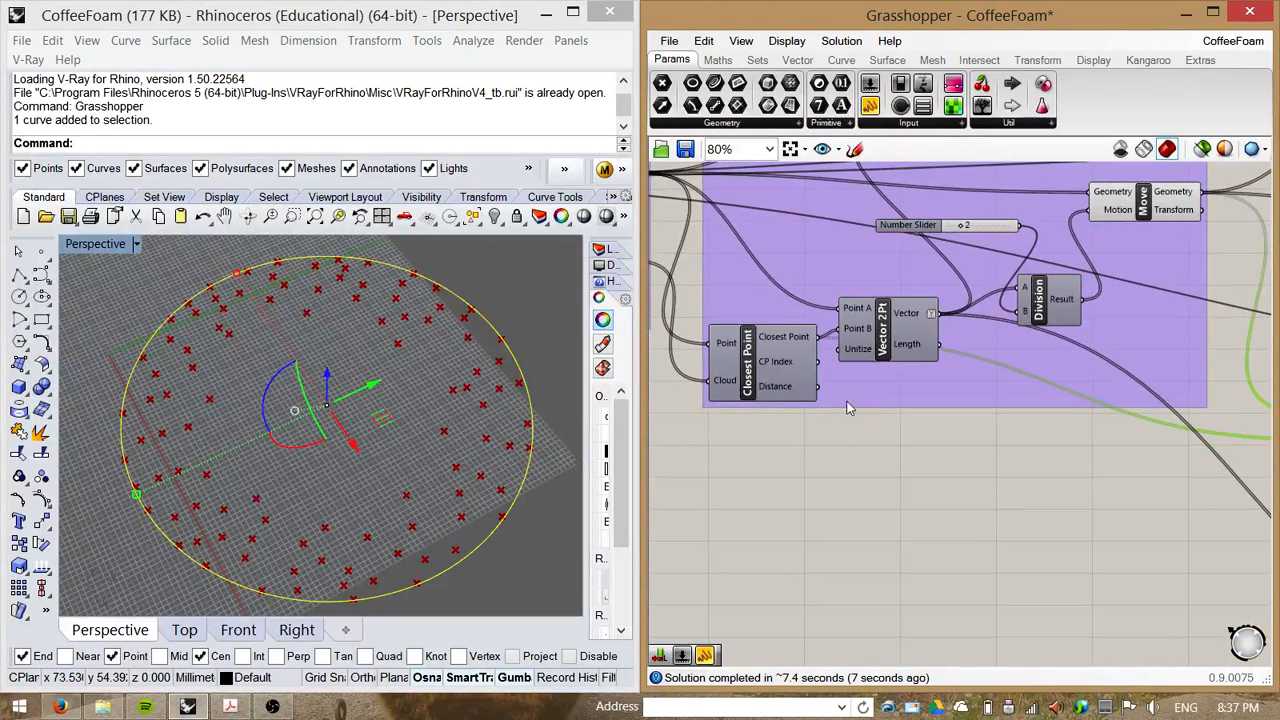
pyautogui.moveTo(783, 369); pyautogui.dragTo(762, 373)
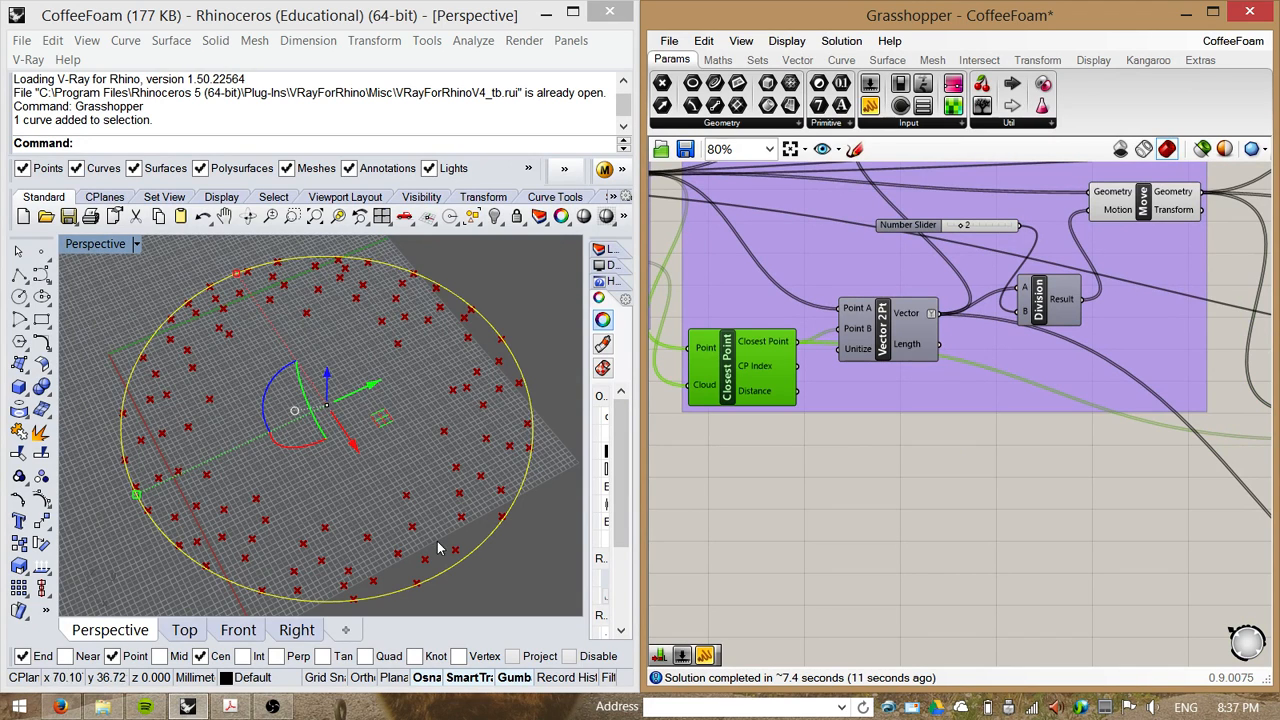
# Step: Select the Bubble Size group's number slider to examine its link to the Division component
pyautogui.moveTo(1065, 465); pyautogui.dragTo(757, 457, button='right')
pyautogui.scroll(-2, 1062, 466)
pyautogui.moveTo(860, 477); pyautogui.dragTo(805, 495, button='right')
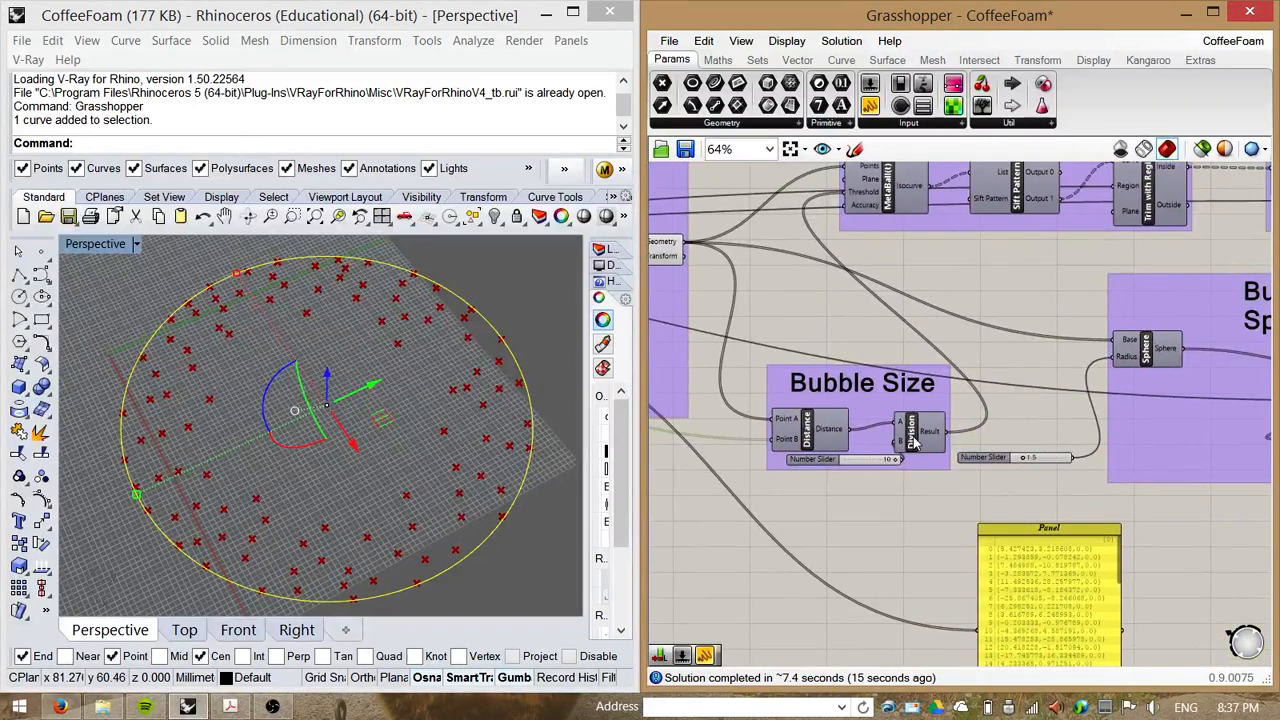
pyautogui.moveTo(915, 476); pyautogui.dragTo(882, 458, button='right')
pyautogui.click(758, 455)
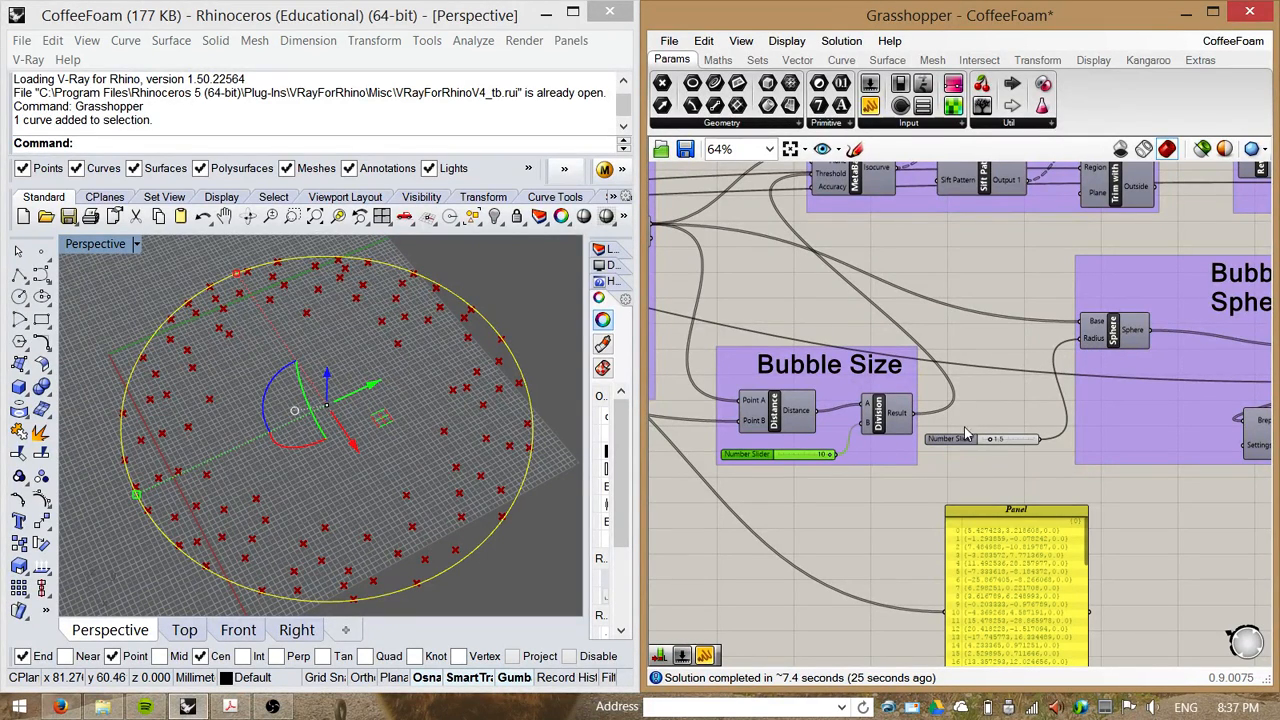
pyautogui.scroll(1, 828, 456)
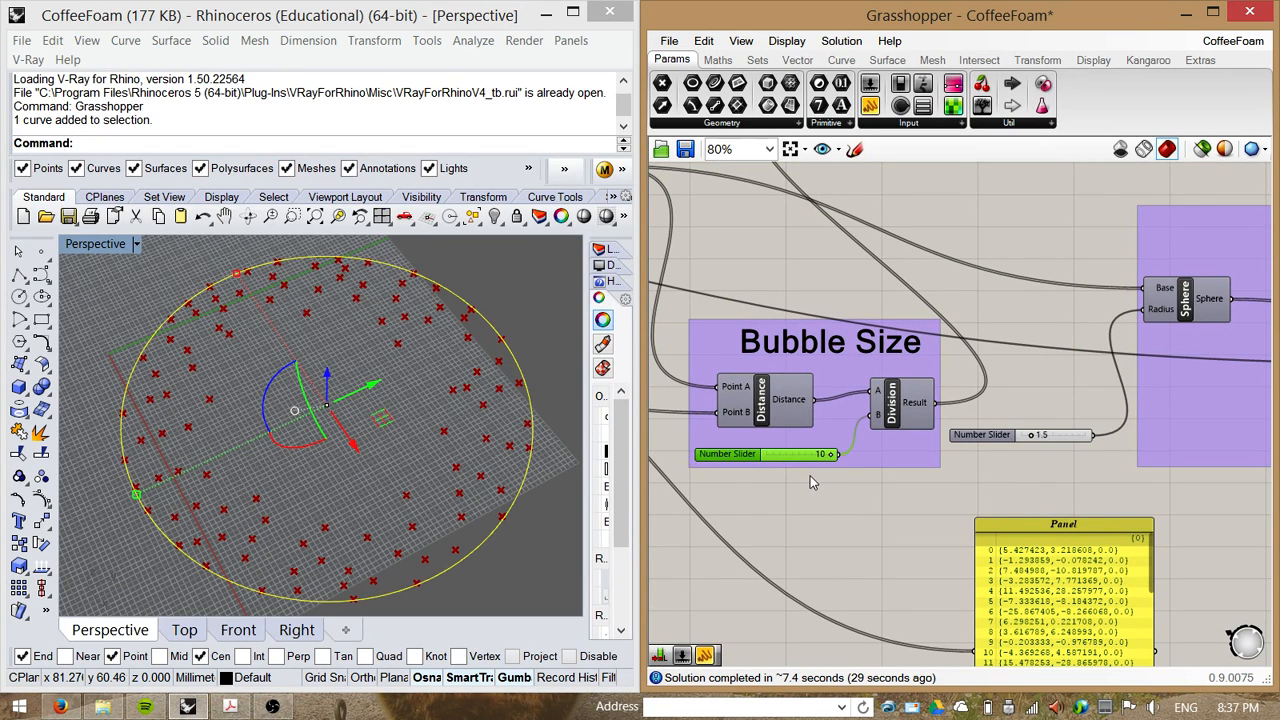
pyautogui.scroll(-1, 810, 475)
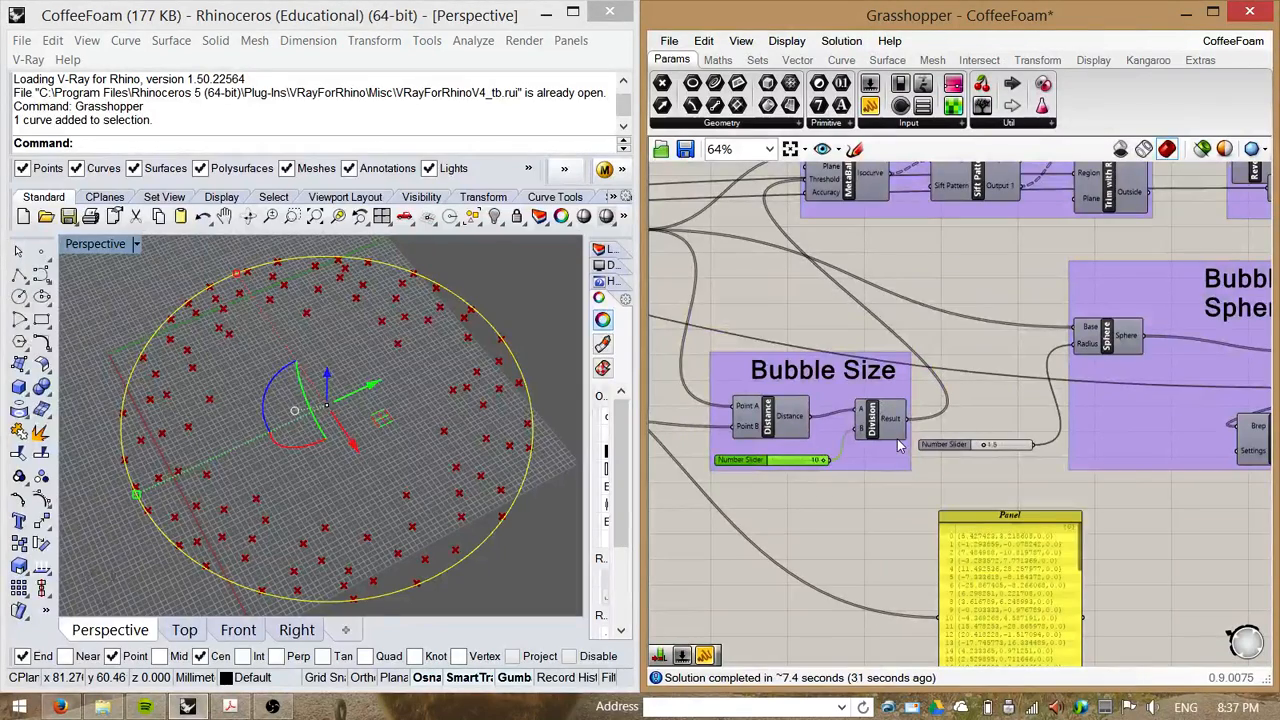
# Step: Rearrange the Remap Numbers and Construct Domain components inside the Remap Image Values group
pyautogui.moveTo(868, 502); pyautogui.dragTo(900, 488, button='right')
pyautogui.scroll(-4, 979, 304)
pyautogui.scroll(5, 868, 563)
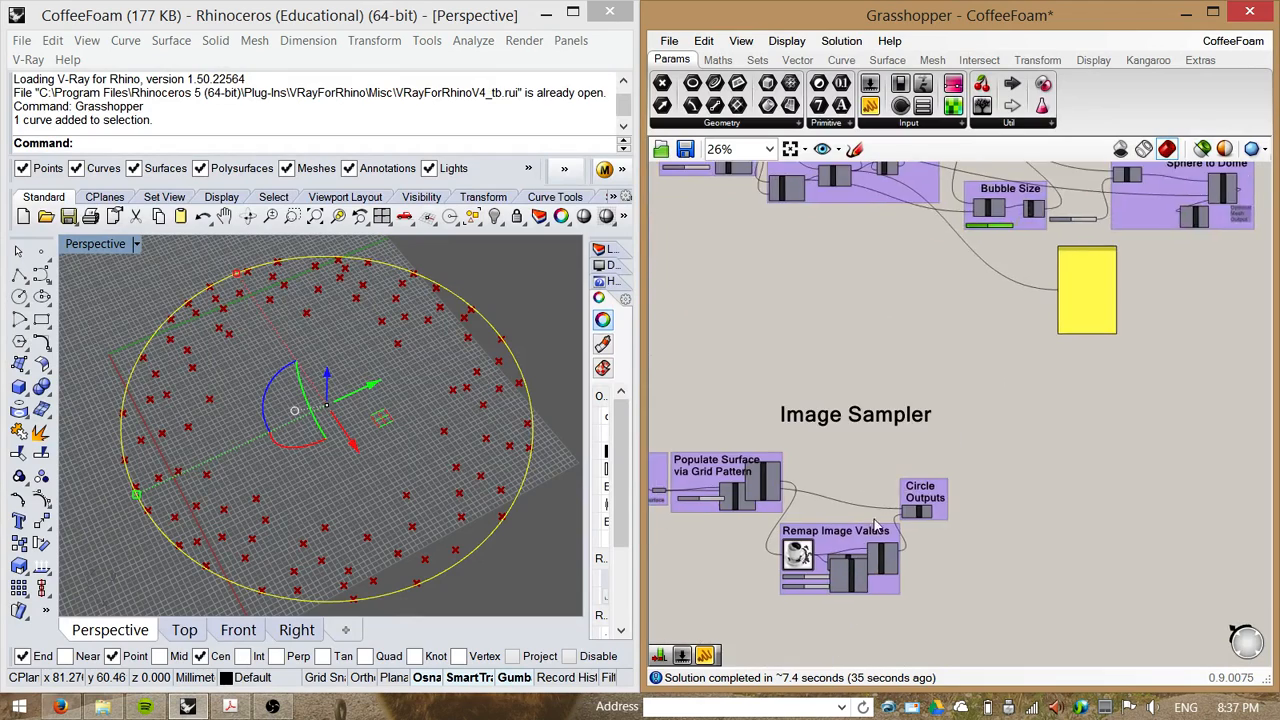
pyautogui.scroll(-2, 920, 486)
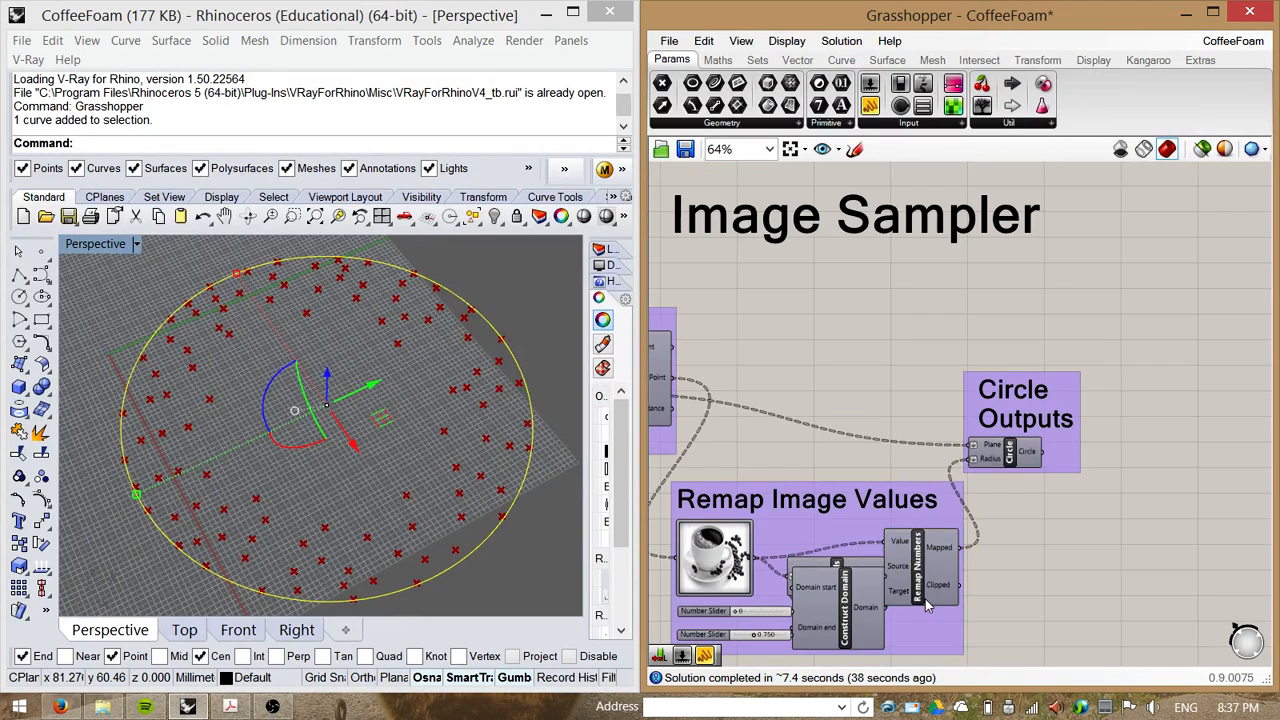
pyautogui.moveTo(922, 595); pyautogui.dragTo(1020, 630)
pyautogui.moveTo(844, 611); pyautogui.dragTo(849, 670)
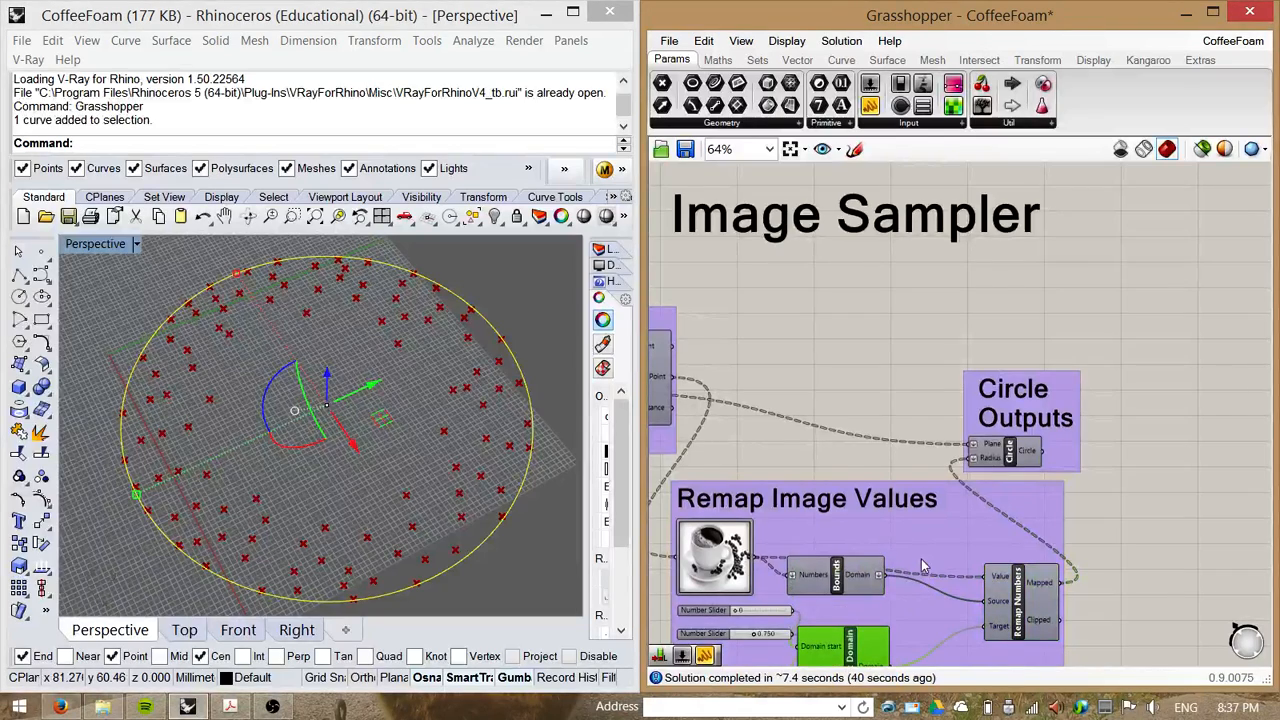
# Step: Connect the Division component's Result output in the Bubble Size group to the Panel
pyautogui.scroll(-1, 921, 559)
pyautogui.moveTo(982, 231); pyautogui.dragTo(796, 708, button='right')
pyautogui.scroll(2, 1037, 374)
pyautogui.scroll(1, 1001, 418)
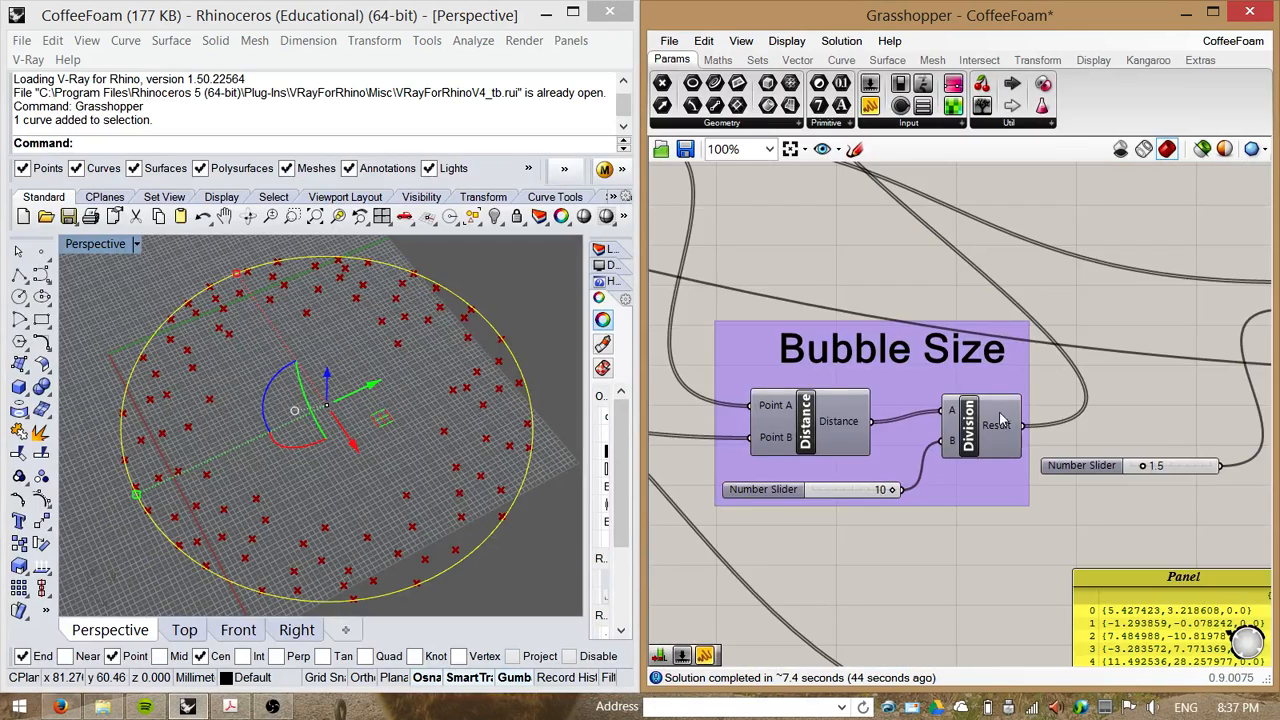
pyautogui.scroll(-1, 1001, 418)
pyautogui.moveTo(1108, 371); pyautogui.dragTo(970, 467, button='right')
pyautogui.scroll(-1, 885, 490)
pyautogui.moveTo(783, 493); pyautogui.dragTo(849, 483, button='right')
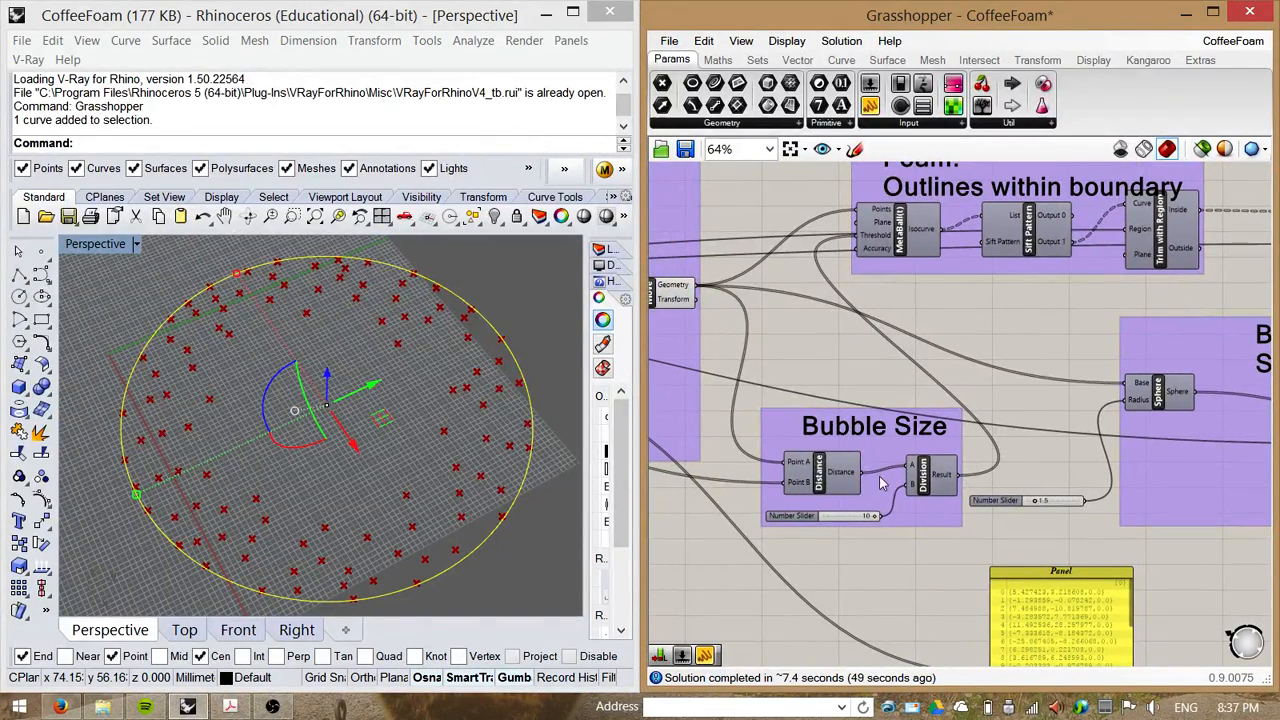
pyautogui.moveTo(957, 474); pyautogui.dragTo(955, 600)
# Step: Rearrange the Solid Difference and Mesh Brep components inside the Sphere to Dome group
pyautogui.moveTo(932, 557); pyautogui.dragTo(912, 412, button='right')
pyautogui.moveTo(943, 333); pyautogui.dragTo(962, 530)
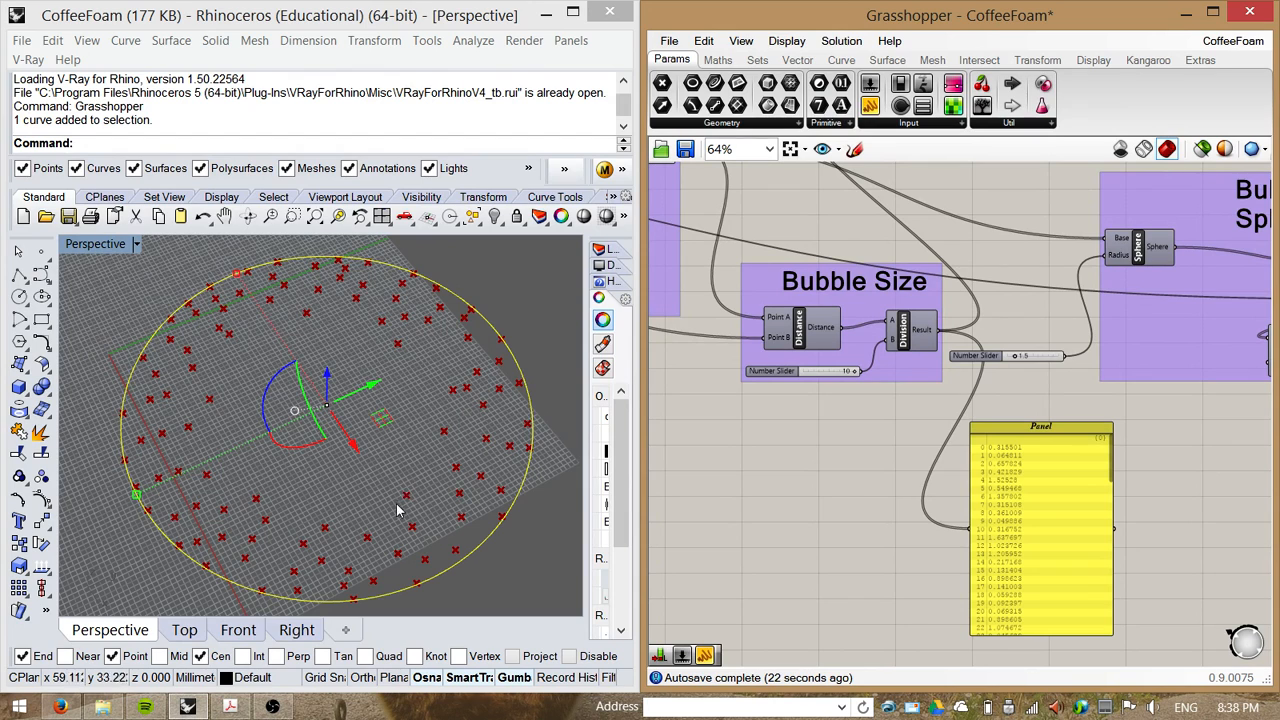
pyautogui.moveTo(910, 428); pyautogui.dragTo(783, 503, button='right')
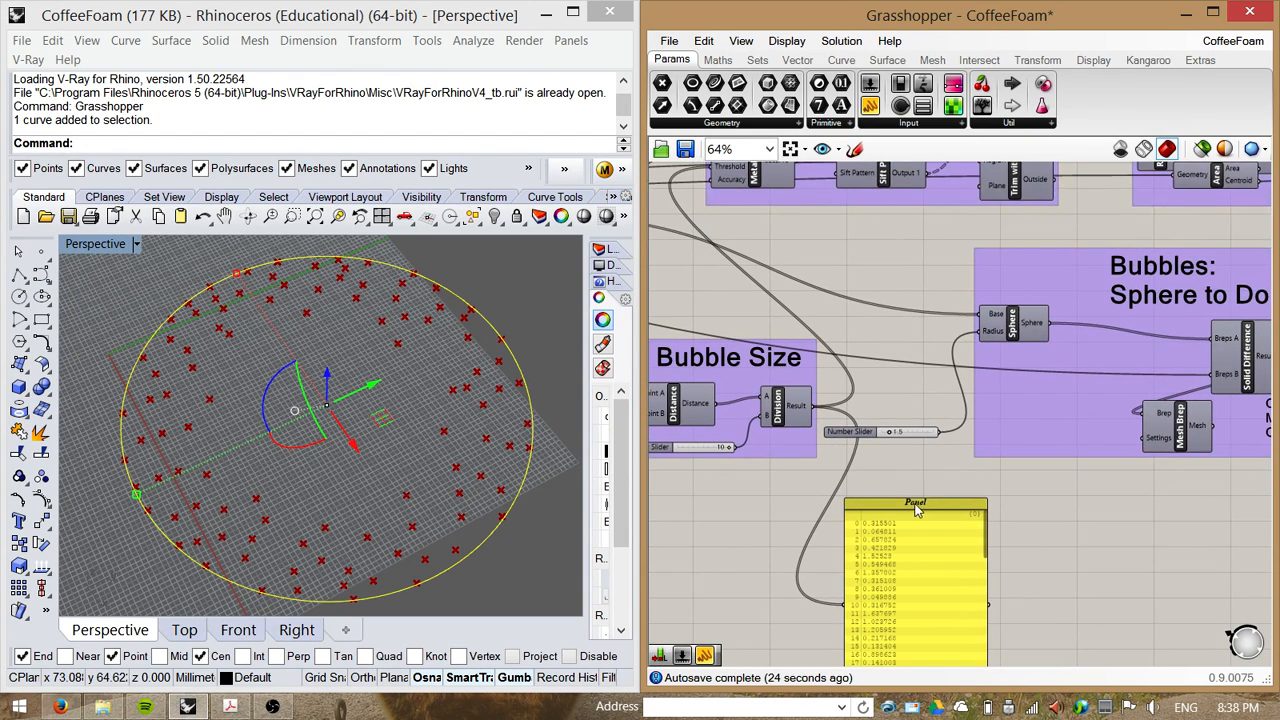
pyautogui.moveTo(1028, 506); pyautogui.dragTo(892, 468, button='right')
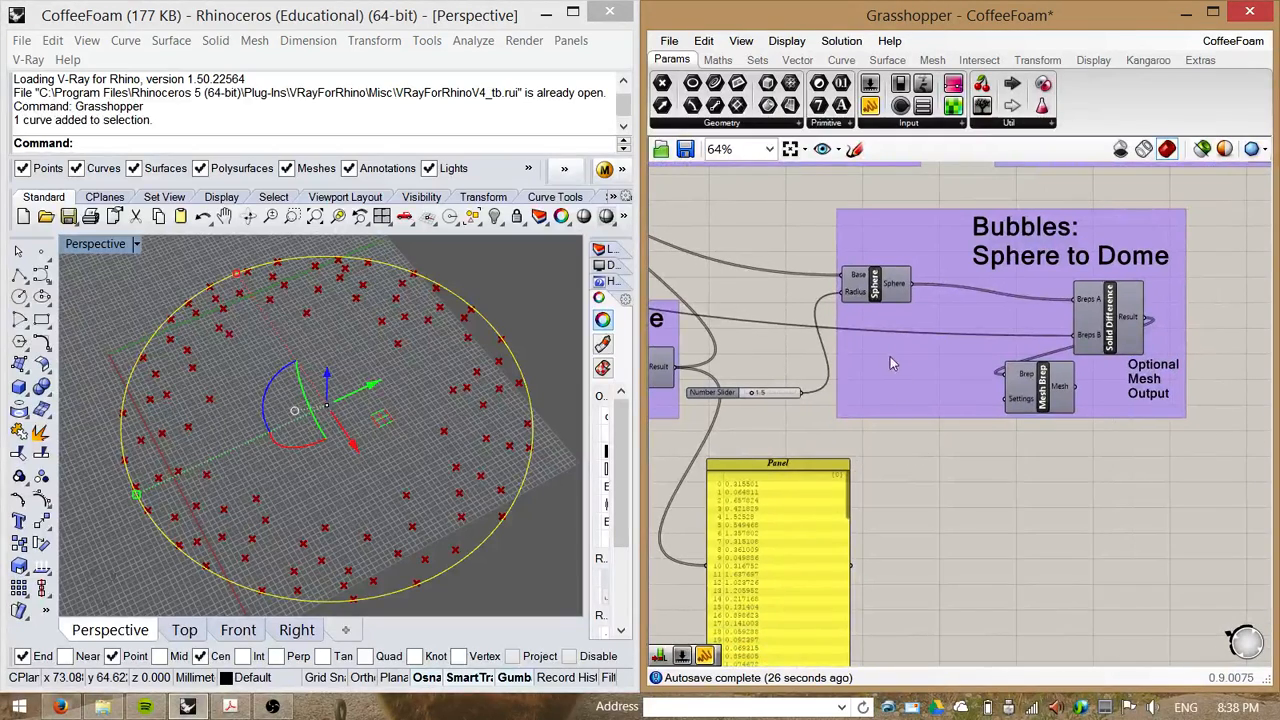
pyautogui.moveTo(923, 382); pyautogui.dragTo(896, 408, button='right')
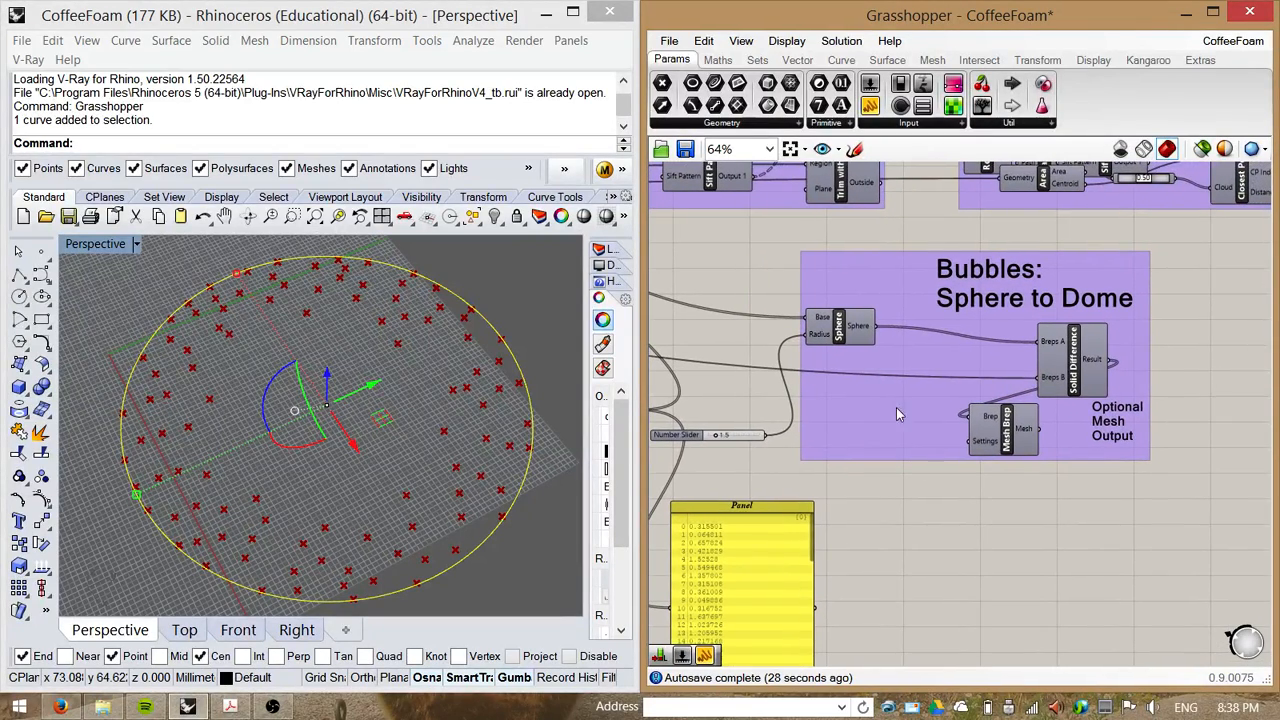
pyautogui.click(843, 333)
pyautogui.moveTo(1005, 430); pyautogui.dragTo(1238, 465)
pyautogui.moveTo(1077, 370); pyautogui.dragTo(1000, 383)
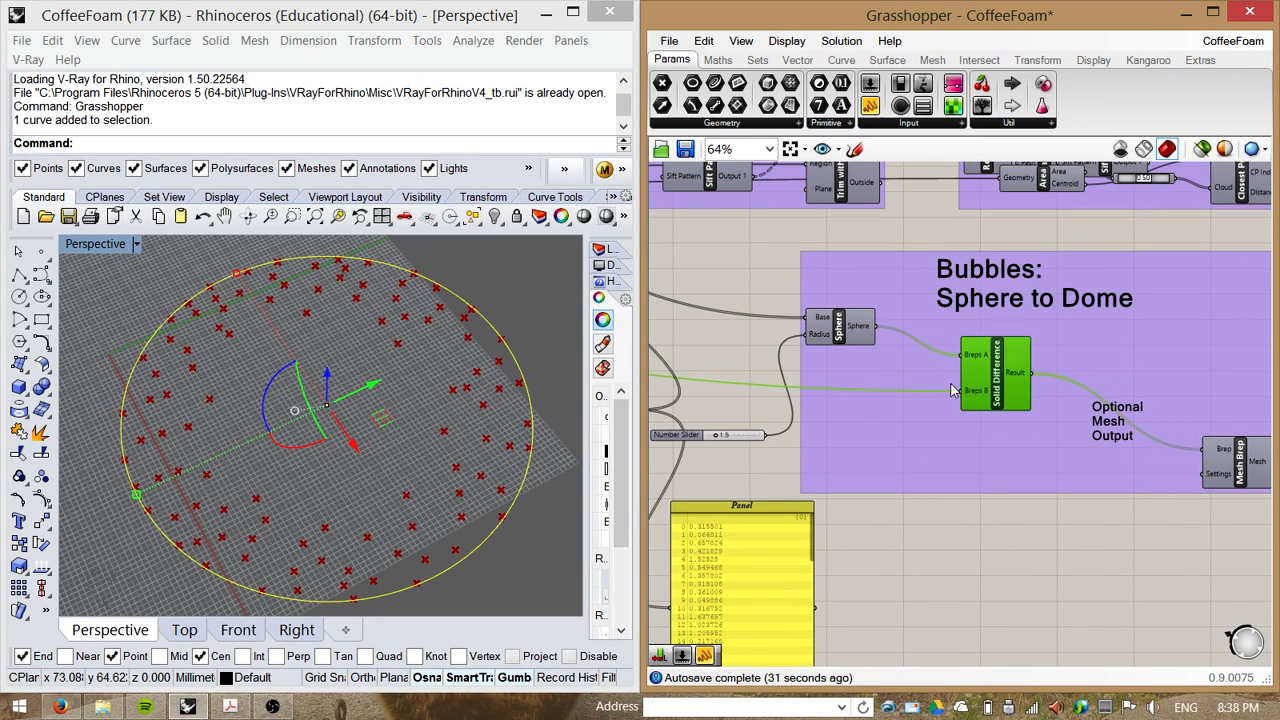
# Step: Delete the yellow Panel below the Bubble Size group
pyautogui.click(968, 535)
pyautogui.moveTo(861, 520); pyautogui.dragTo(1001, 526, button='right')
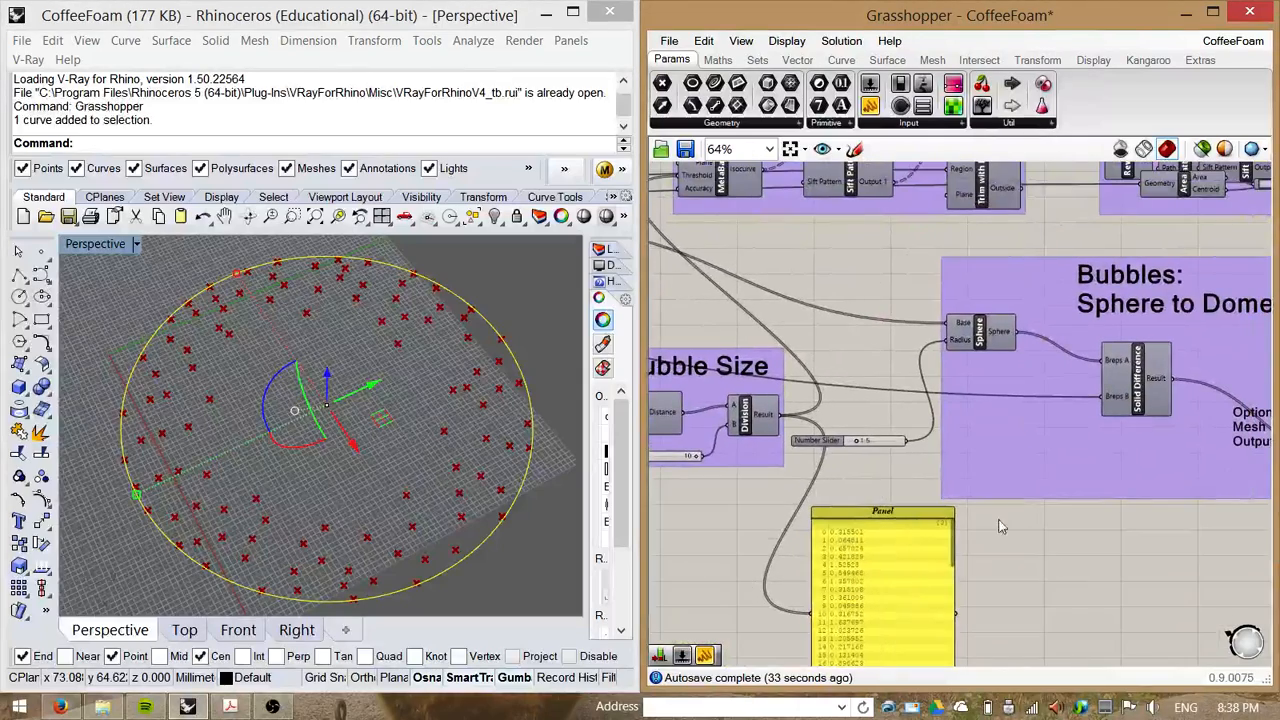
pyautogui.click(920, 516)
pyautogui.press('Delete')
pyautogui.moveTo(756, 528); pyautogui.dragTo(926, 535, button='right')
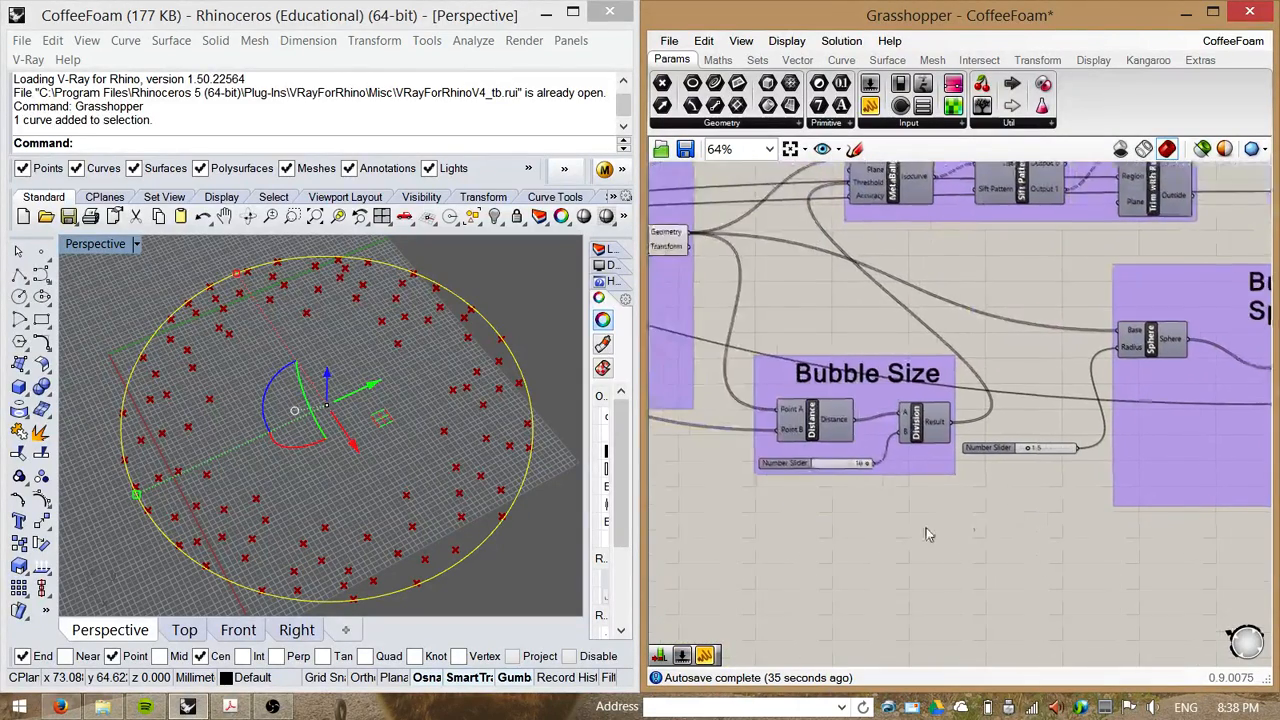
# Step: Turn off the preview of the Move component
pyautogui.scroll(-2, 926, 535)
pyautogui.rightClick(697, 316)
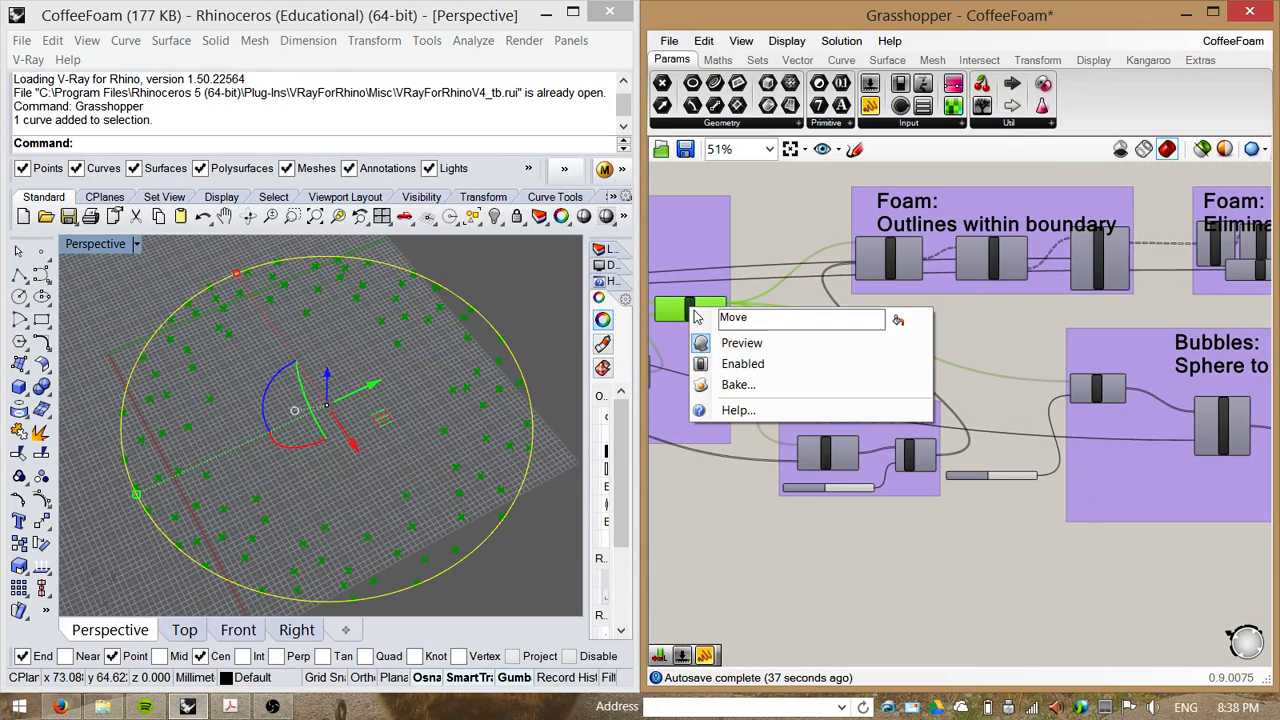
pyautogui.click(741, 343)
# Step: Enable the Sphere component in the Sphere to Dome group
pyautogui.scroll(6, 965, 380)
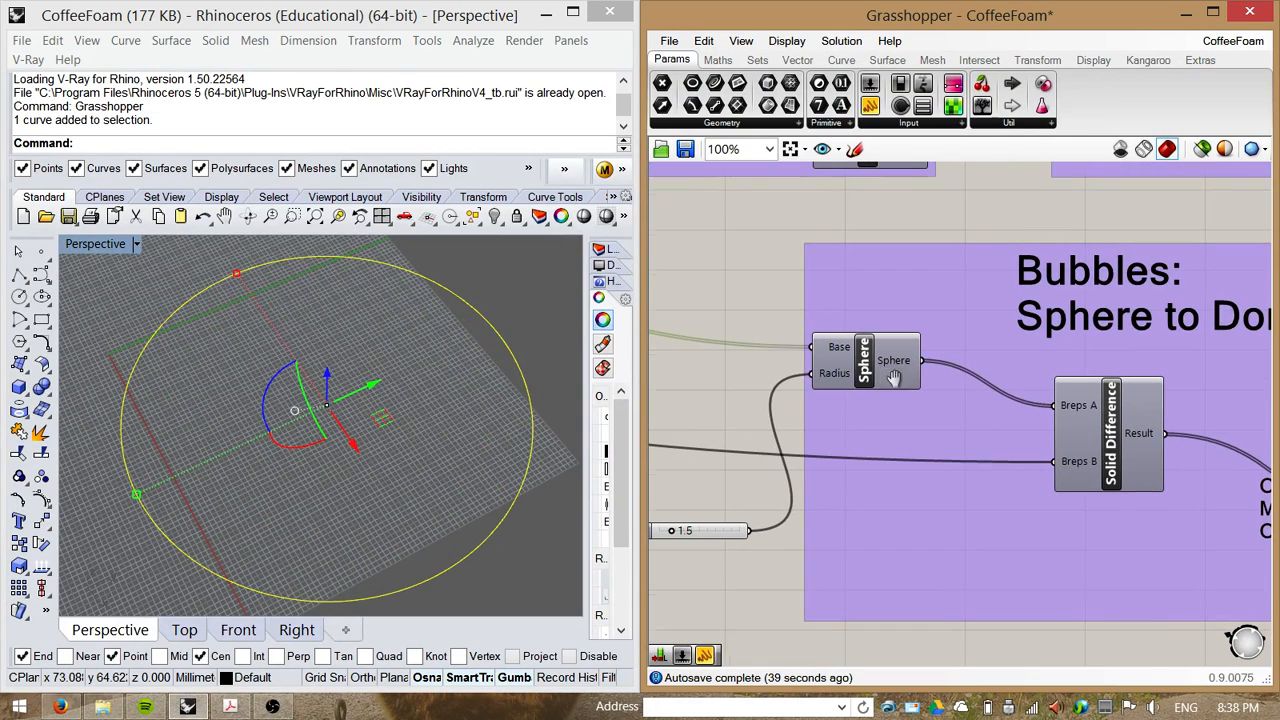
pyautogui.rightClick(872, 373)
pyautogui.click(895, 403)
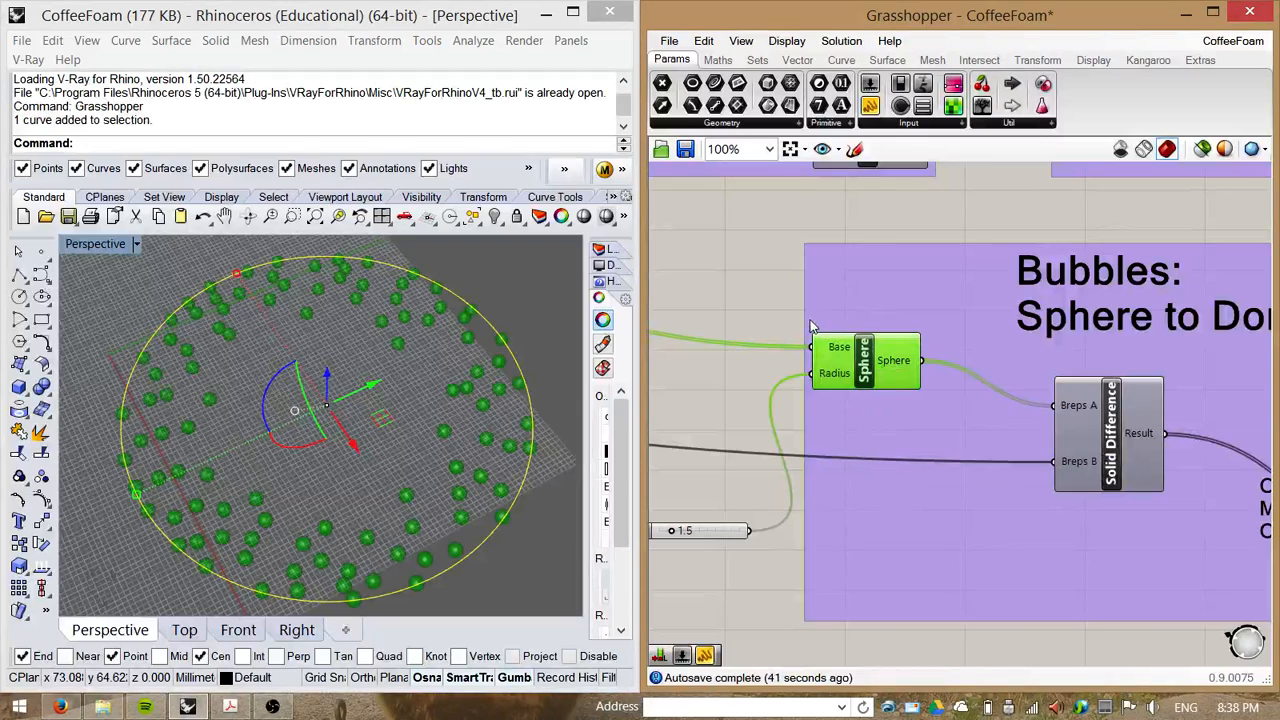
# Step: Connect the Division component's Result output to the Sphere component's Radius input
pyautogui.moveTo(776, 304); pyautogui.dragTo(793, 287, button='right')
pyautogui.scroll(-2, 800, 298)
pyautogui.moveTo(772, 392); pyautogui.dragTo(933, 414, button='right')
pyautogui.moveTo(814, 427); pyautogui.dragTo(980, 353)
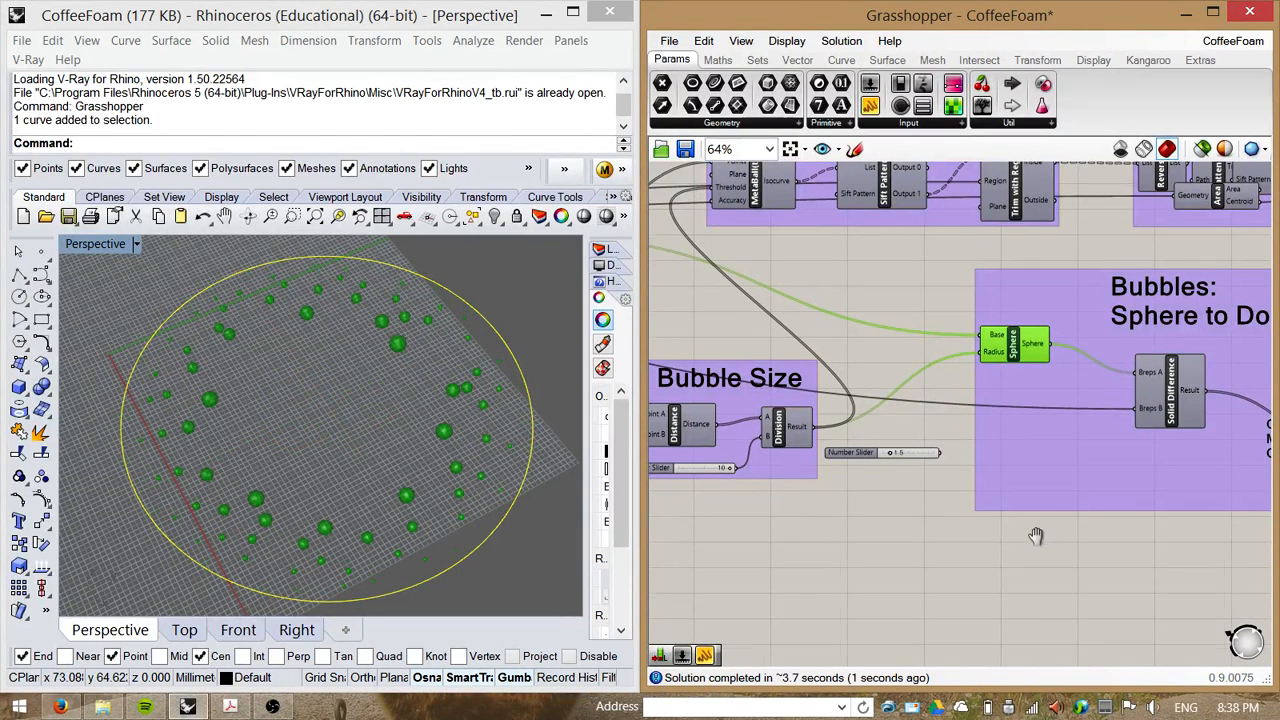
# Step: Orbit the Rhino viewport to examine the variably sized bubble spheres
pyautogui.moveTo(1035, 536); pyautogui.dragTo(894, 471, button='right')
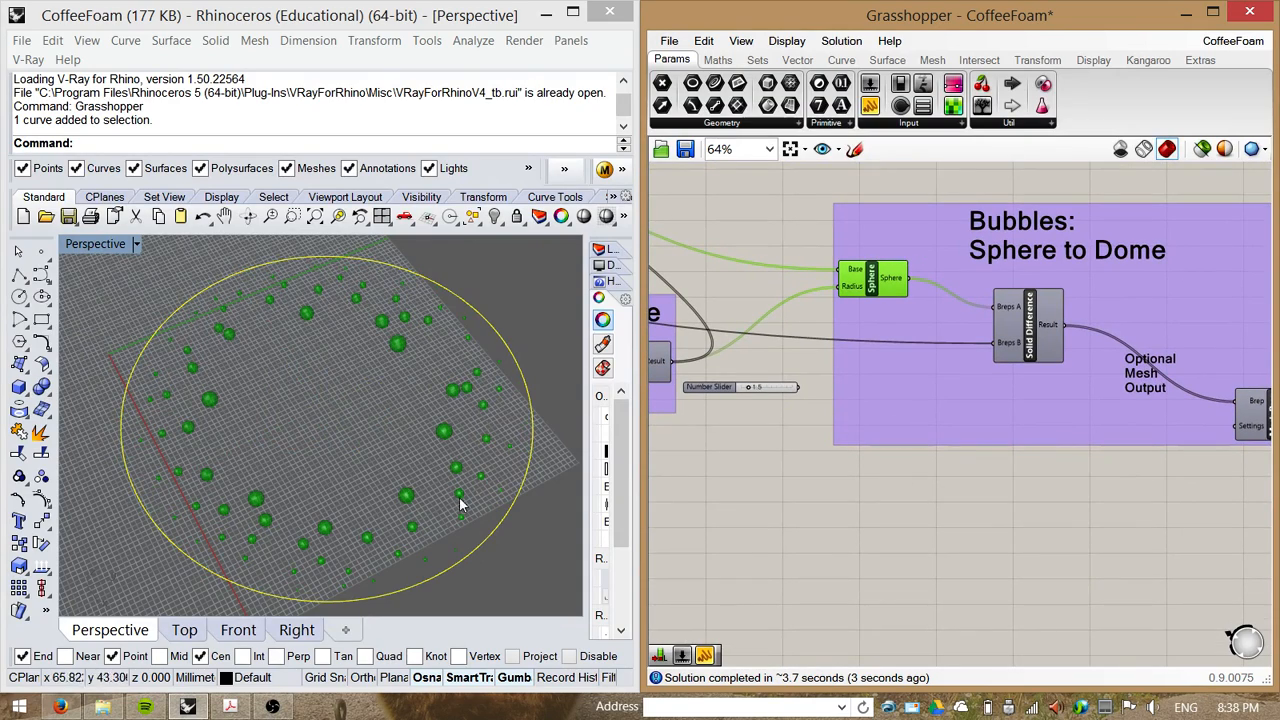
pyautogui.moveTo(458, 512); pyautogui.dragTo(398, 422, button='right')
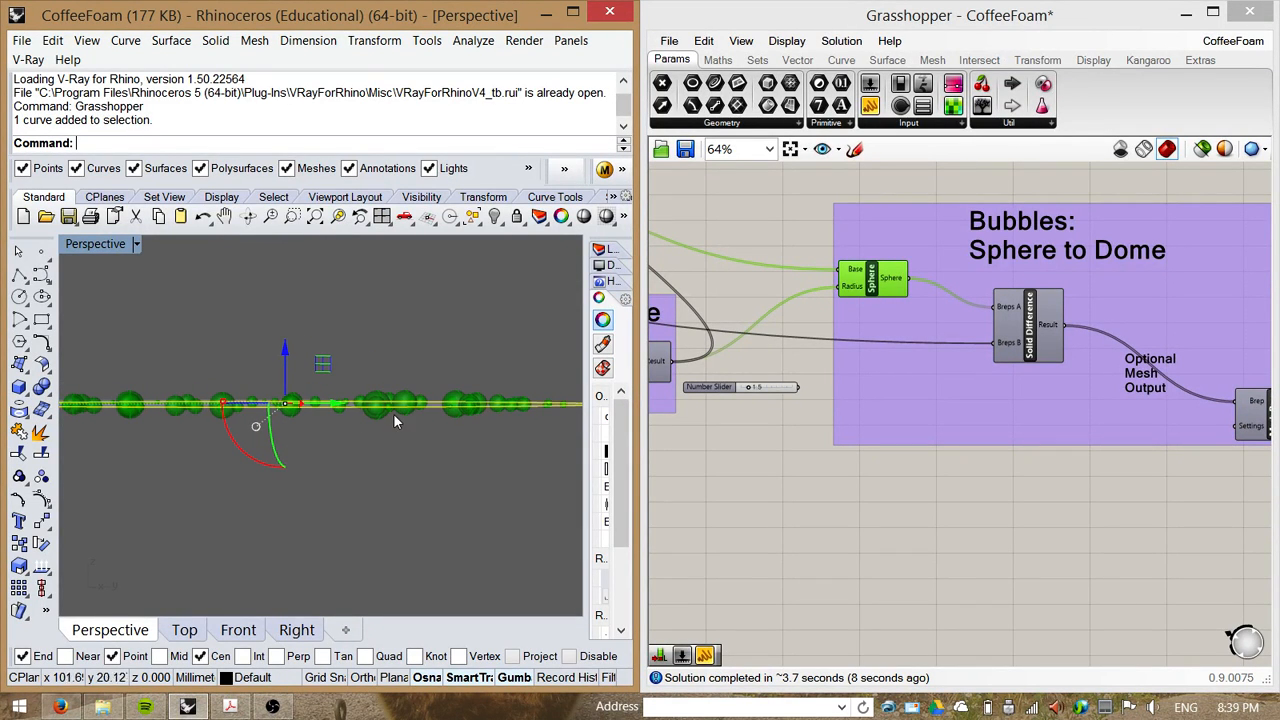
pyautogui.moveTo(449, 451); pyautogui.dragTo(402, 474, button='right')
pyautogui.scroll(-4, 413, 443)
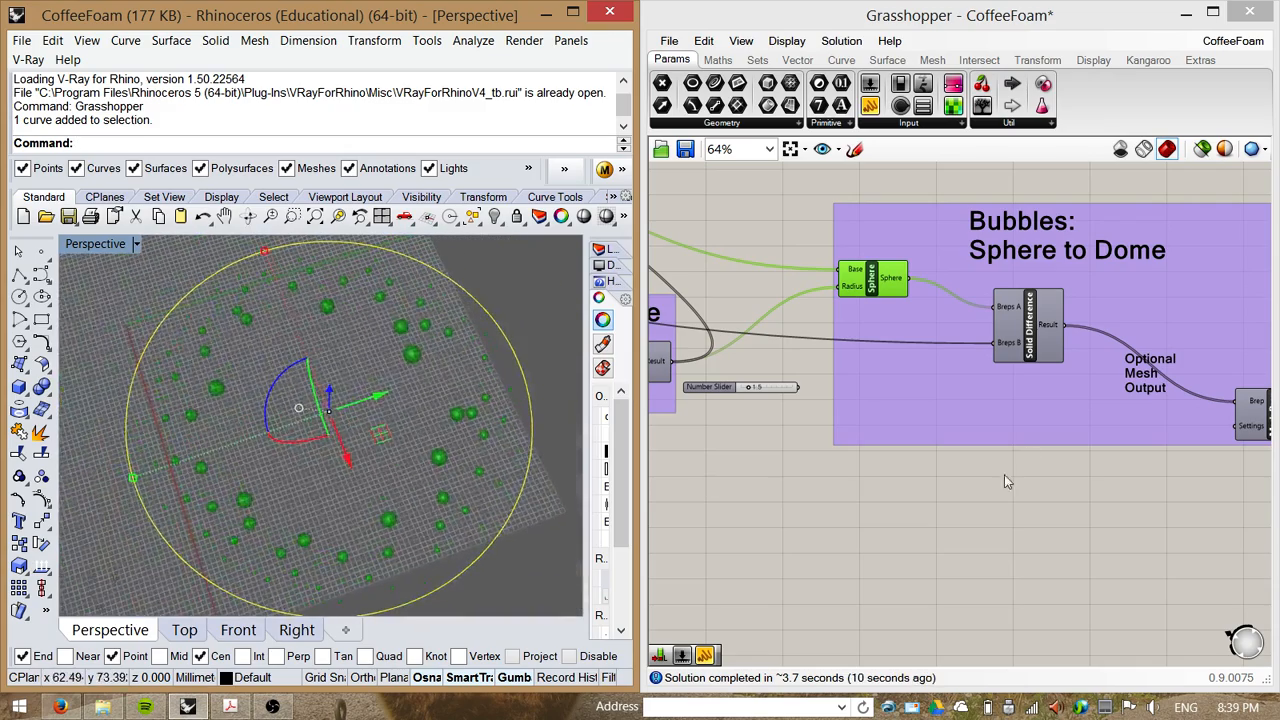
# Step: Select the Solid Difference component and inspect where its Breps B input comes from
pyautogui.click(1006, 476)
pyautogui.moveTo(1044, 485); pyautogui.dragTo(869, 527, button='right')
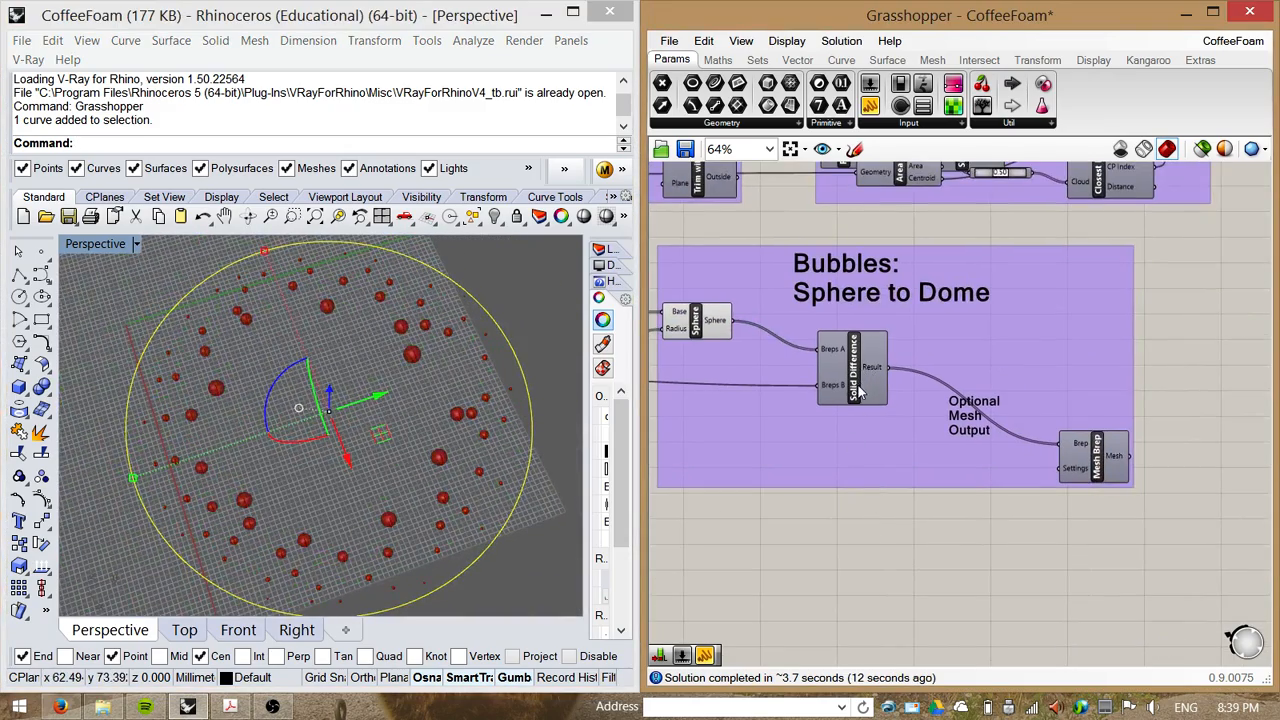
pyautogui.click(856, 395)
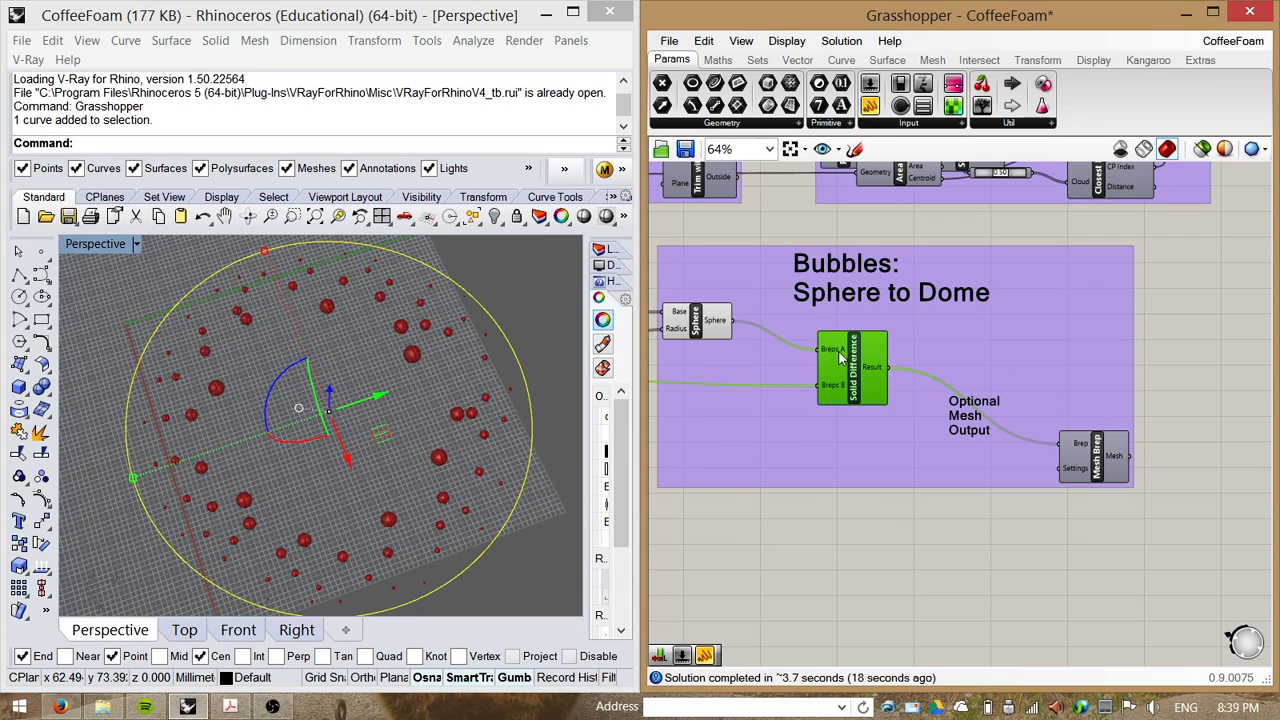
pyautogui.moveTo(832, 352)
pyautogui.moveTo(828, 390)
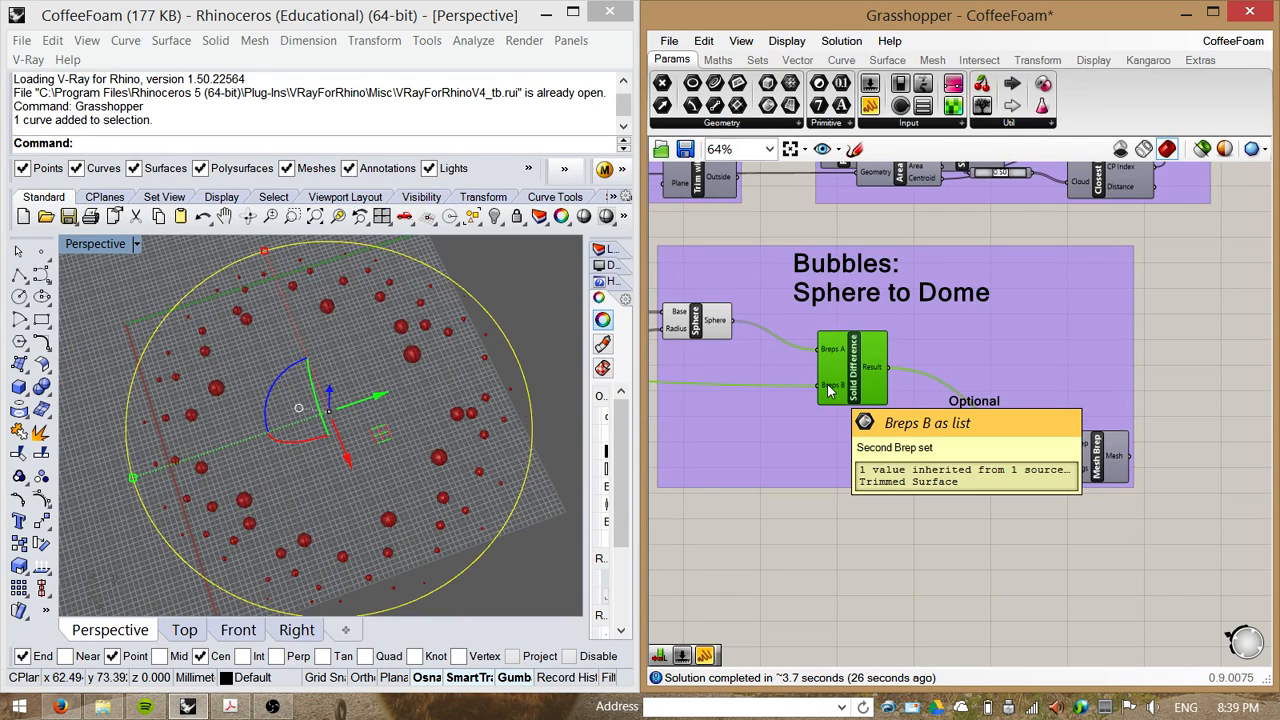
pyautogui.scroll(-4, 932, 390)
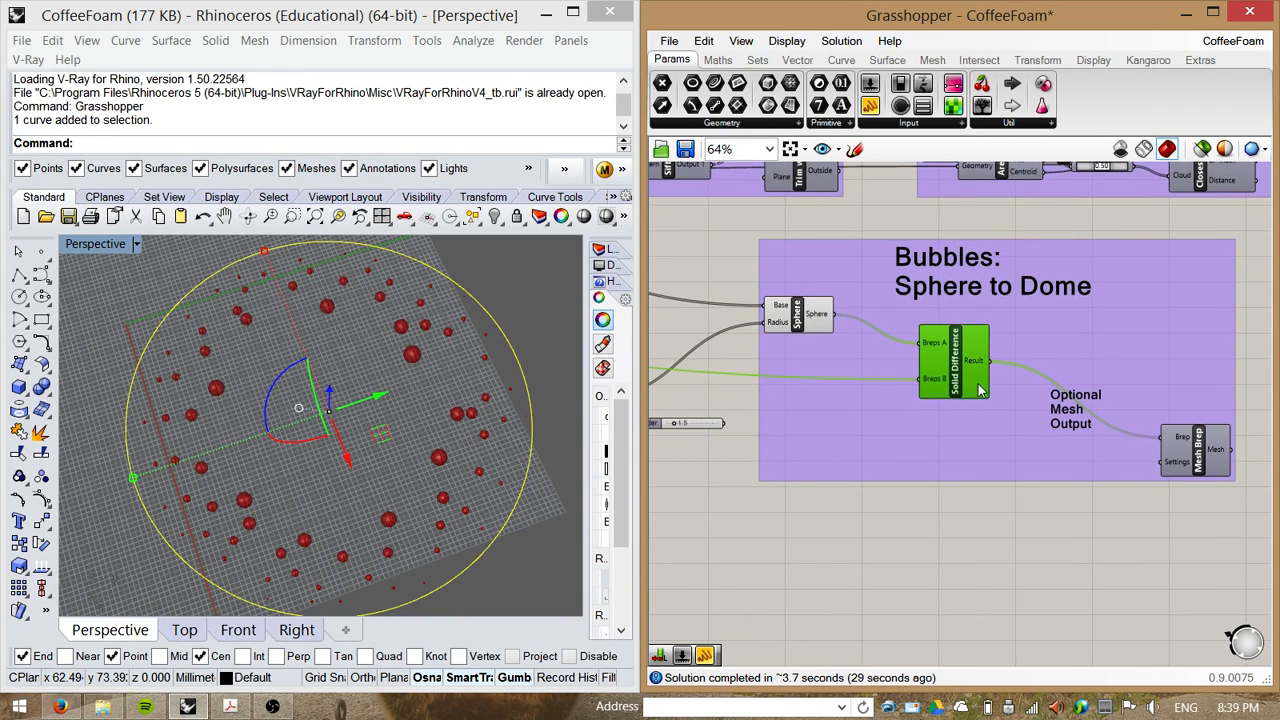
pyautogui.moveTo(932, 390); pyautogui.dragTo(1148, 399, button='right')
pyautogui.moveTo(814, 354); pyautogui.dragTo(1088, 405, button='right')
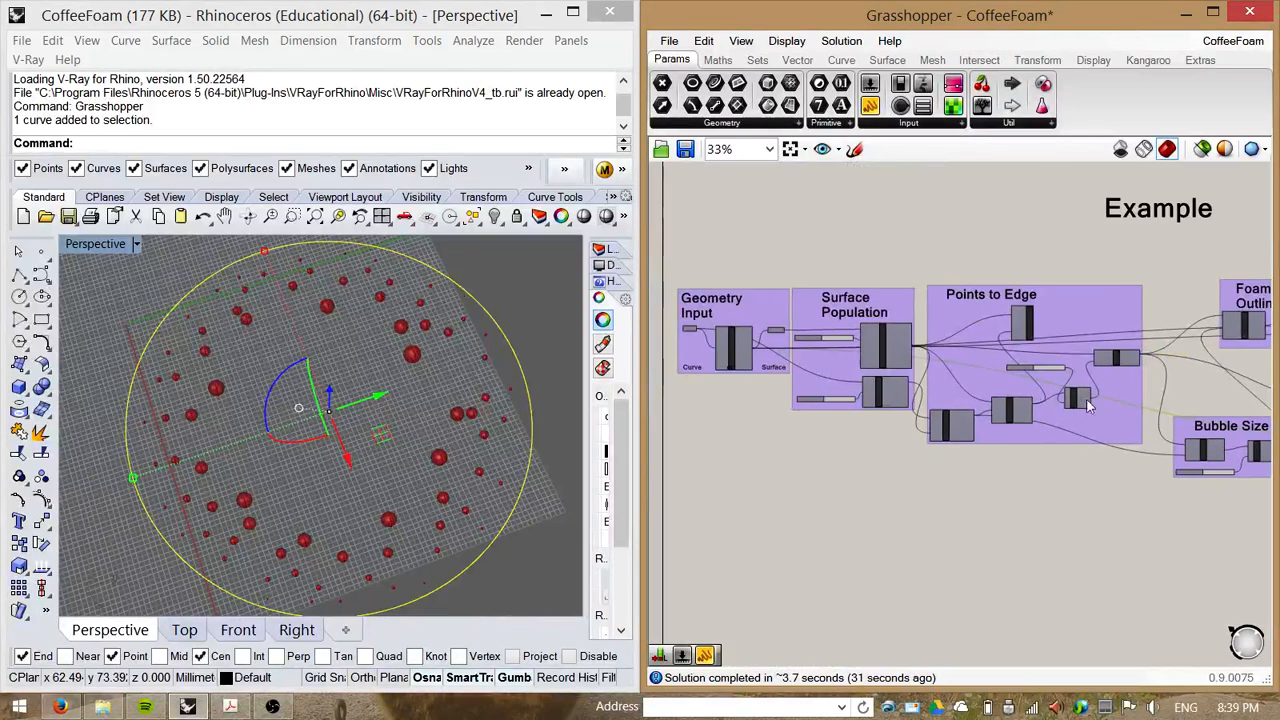
pyautogui.scroll(3, 808, 357)
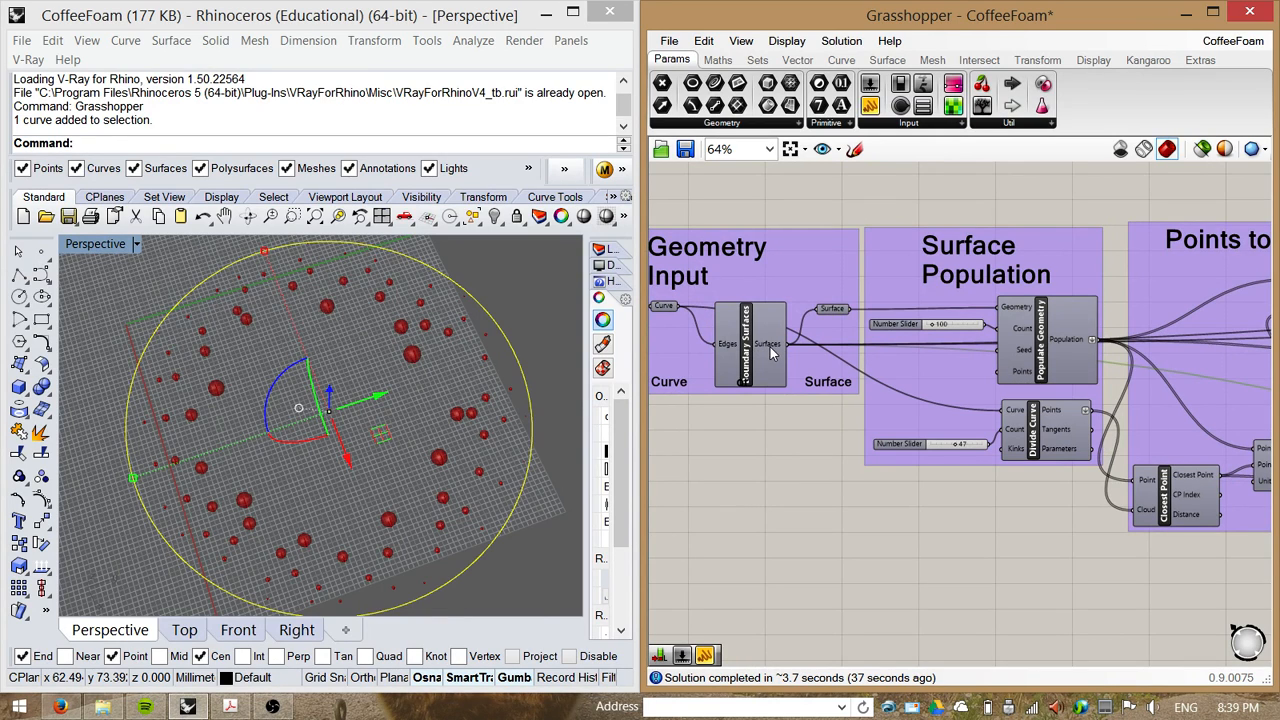
pyautogui.scroll(-4, 731, 305)
pyautogui.rightClick(1030, 458)
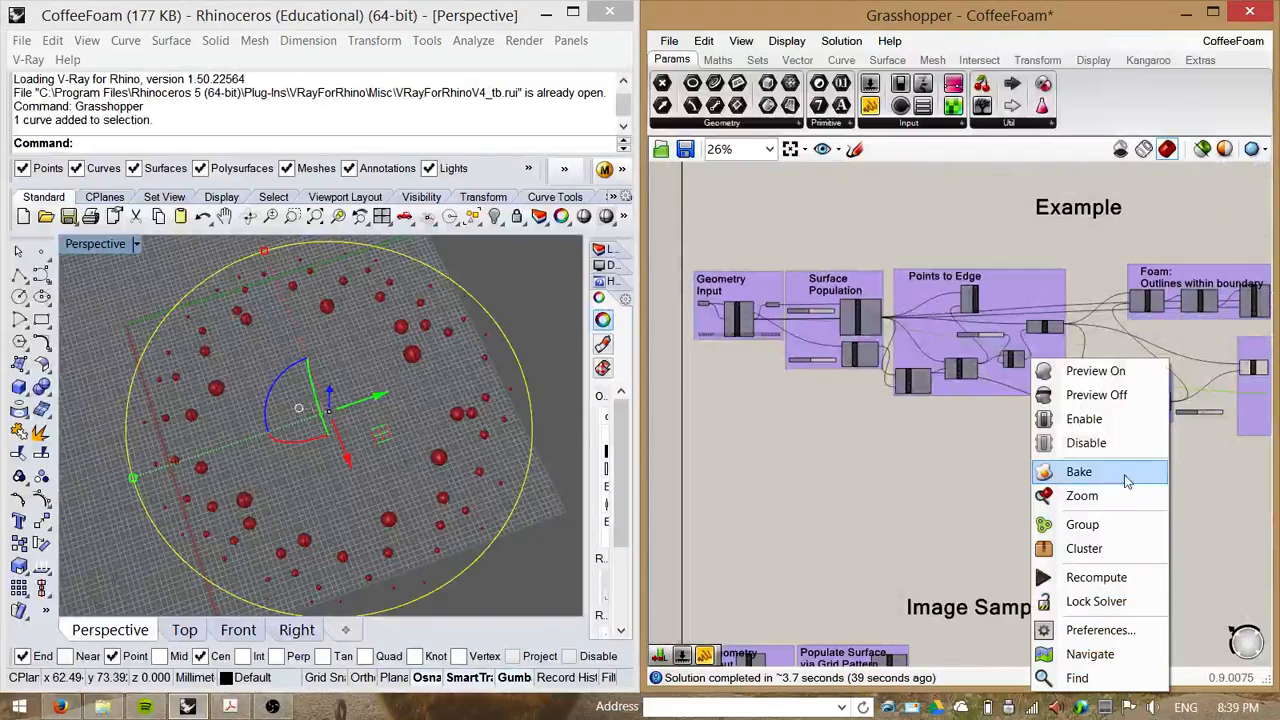
pyautogui.click(1197, 484)
pyautogui.moveTo(1217, 485); pyautogui.dragTo(808, 478, button='right')
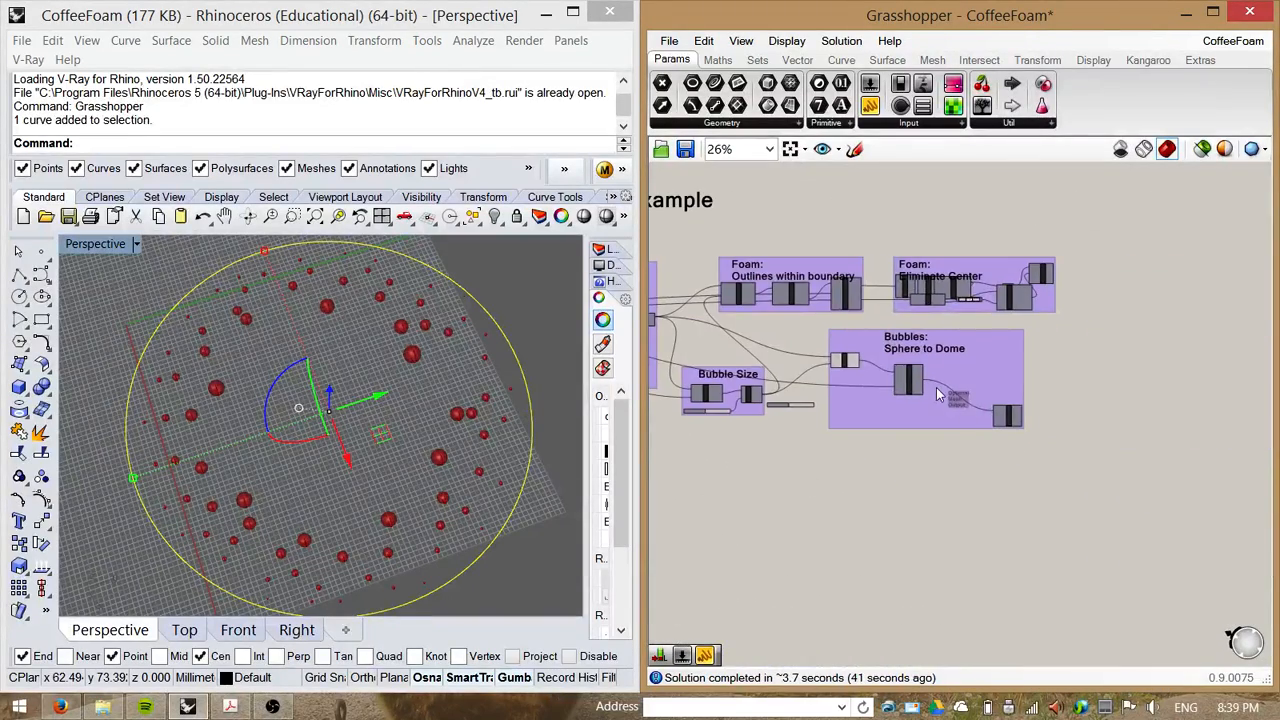
# Step: Enable the Mesh Brep component for the optional mesh output
pyautogui.scroll(3, 858, 372)
pyautogui.moveTo(441, 444); pyautogui.dragTo(394, 337, button='right')
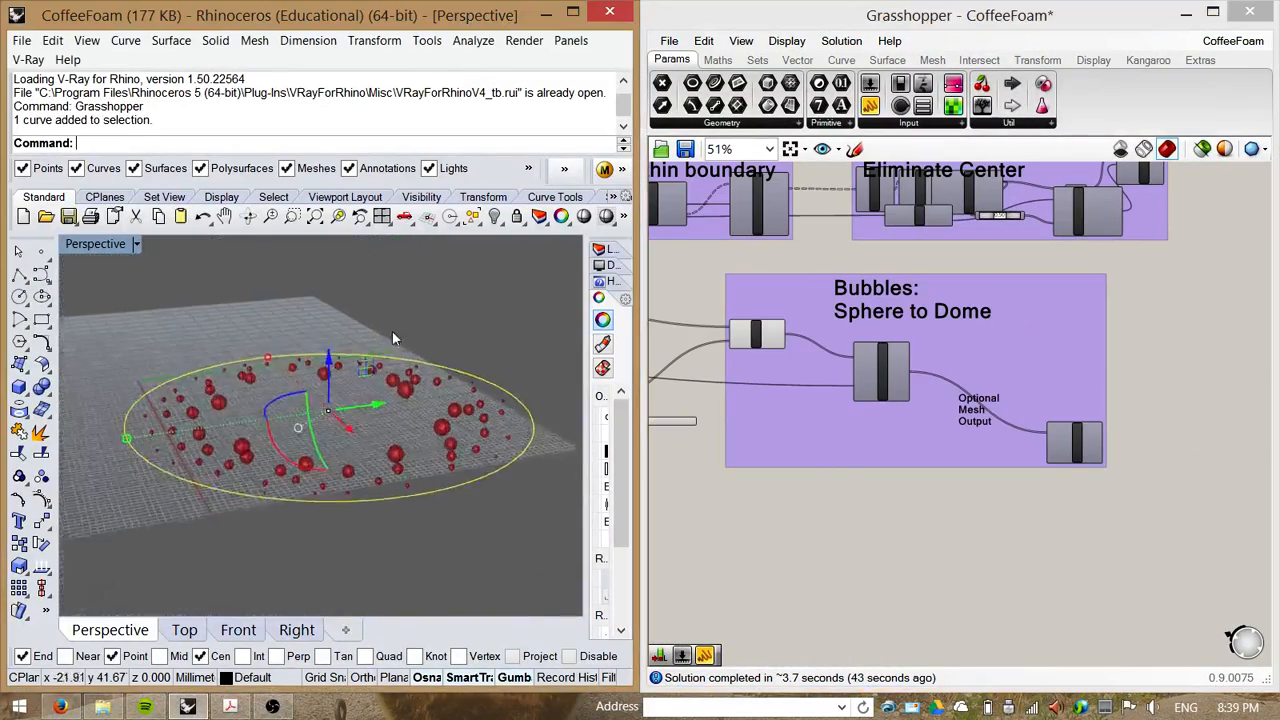
pyautogui.scroll(3, 431, 393)
pyautogui.click(1080, 447)
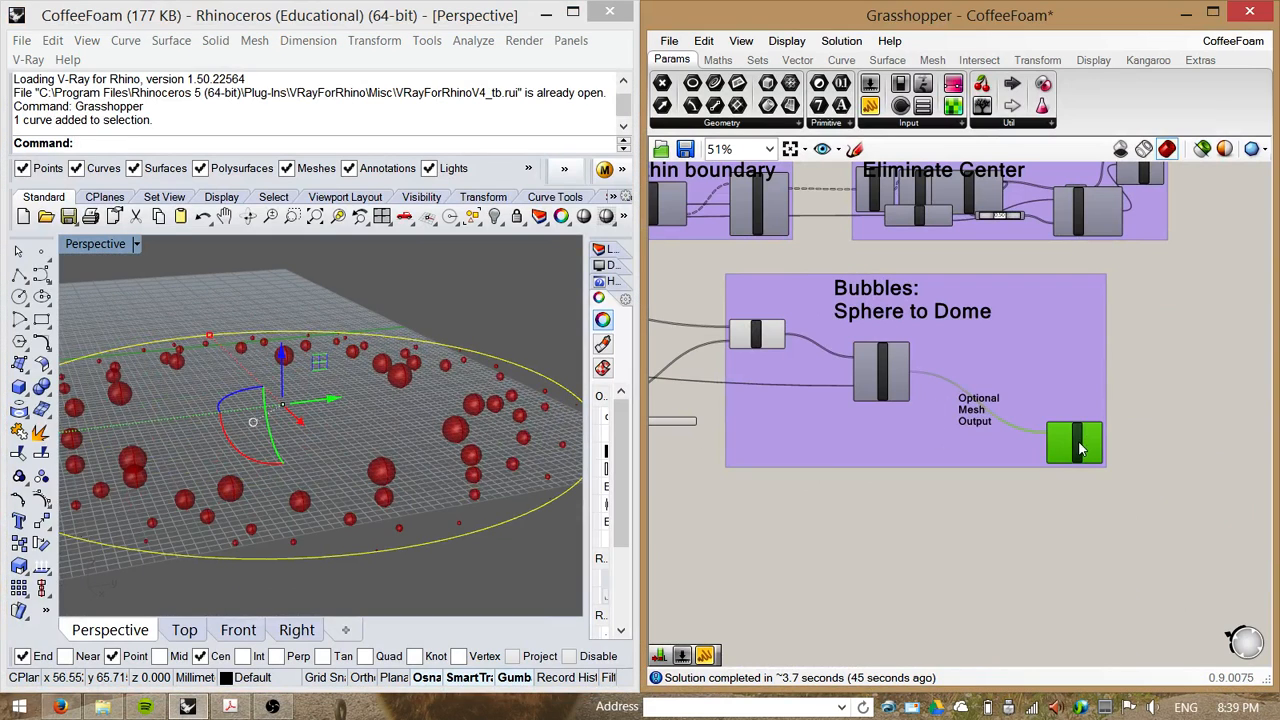
pyautogui.rightClick(1080, 447)
pyautogui.click(1080, 490)
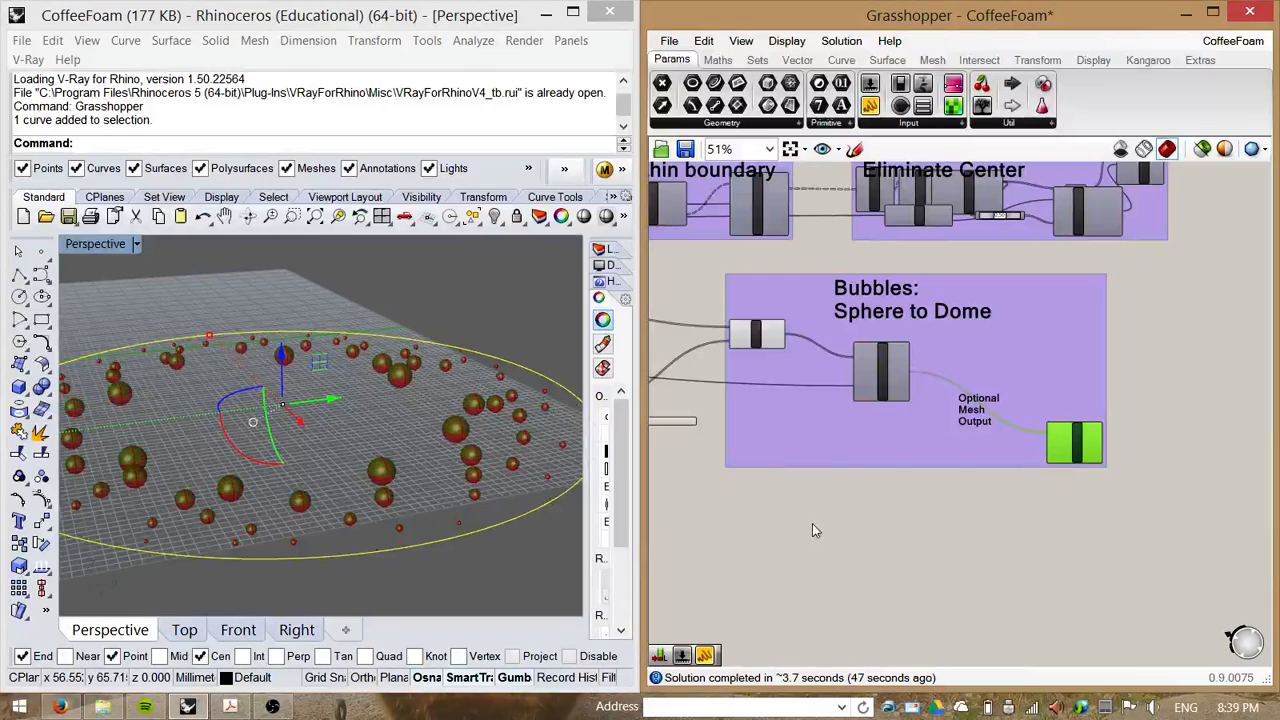
# Step: Turn off the Sphere component's preview to show only the solid difference result
pyautogui.click(756, 345)
pyautogui.rightClick(756, 342)
pyautogui.click(812, 366)
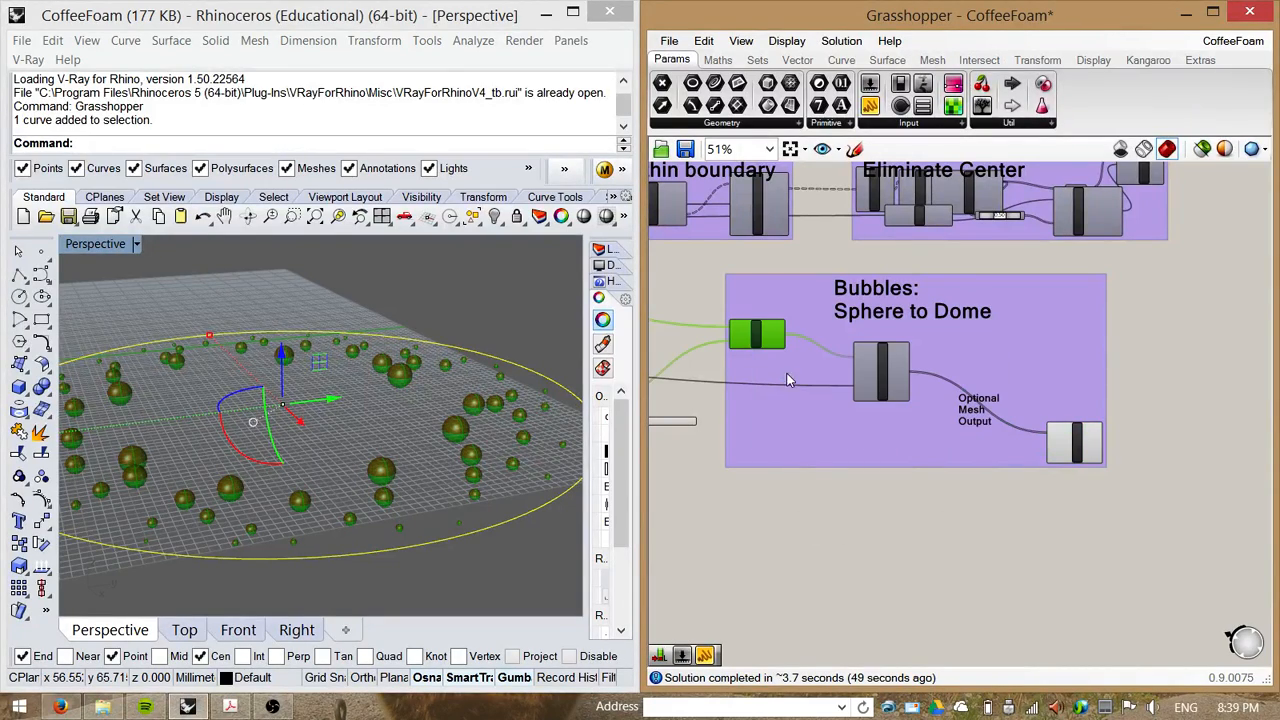
pyautogui.moveTo(443, 474); pyautogui.dragTo(428, 500, button='right')
pyautogui.click(939, 528)
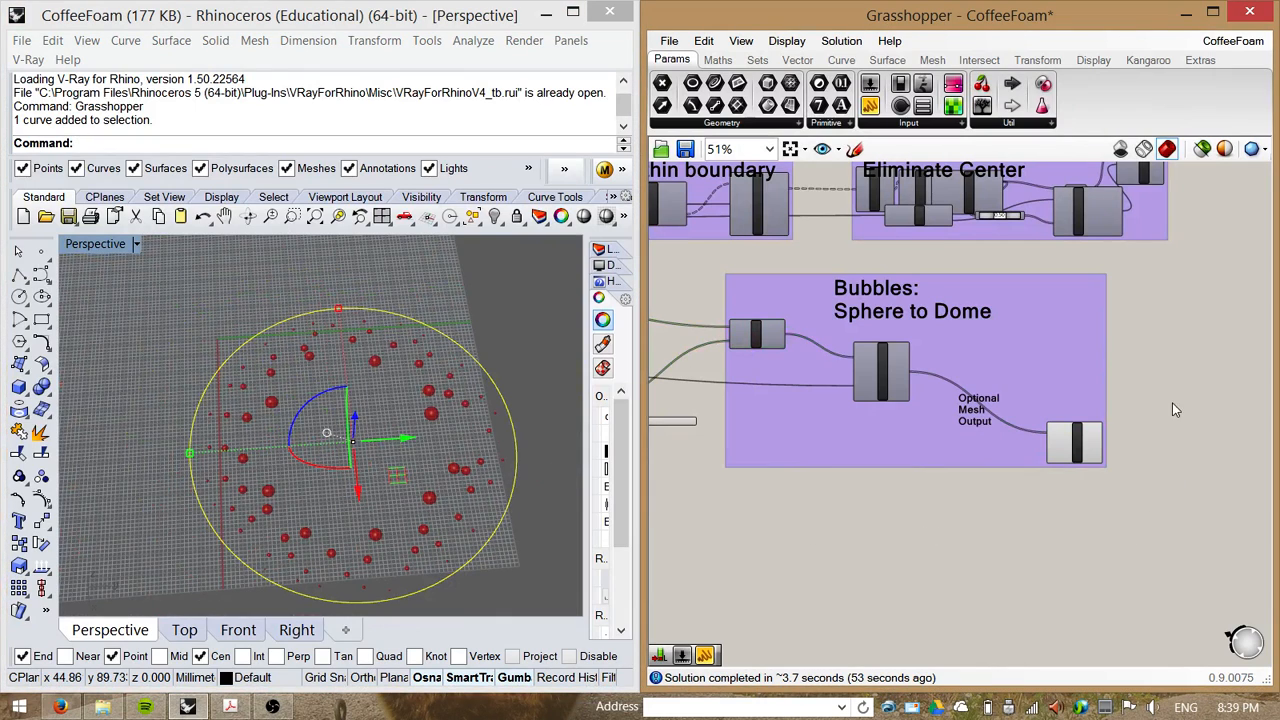
# Step: Reposition the Foam: Outlines within boundary and Foam: Eliminate Center groups on the canvas
pyautogui.moveTo(1164, 379); pyautogui.dragTo(1182, 418, button='right')
pyautogui.scroll(-1, 1182, 418)
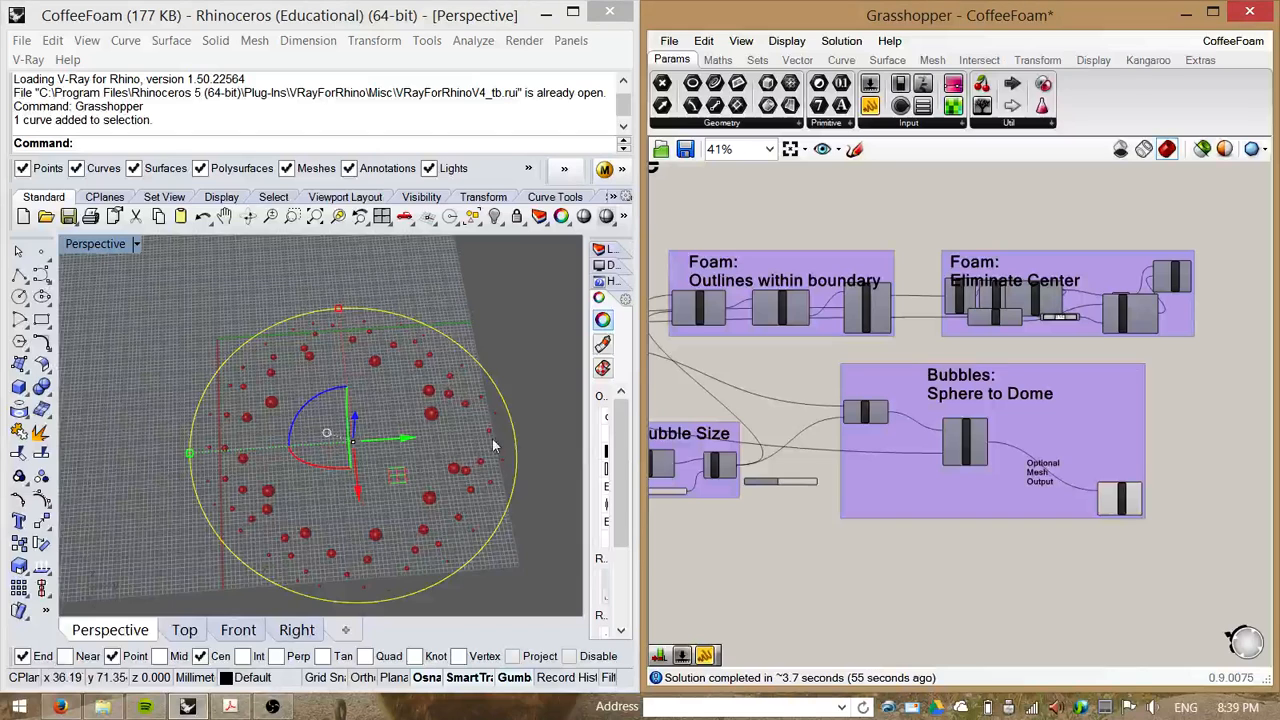
pyautogui.moveTo(778, 367); pyautogui.dragTo(907, 374, button='right')
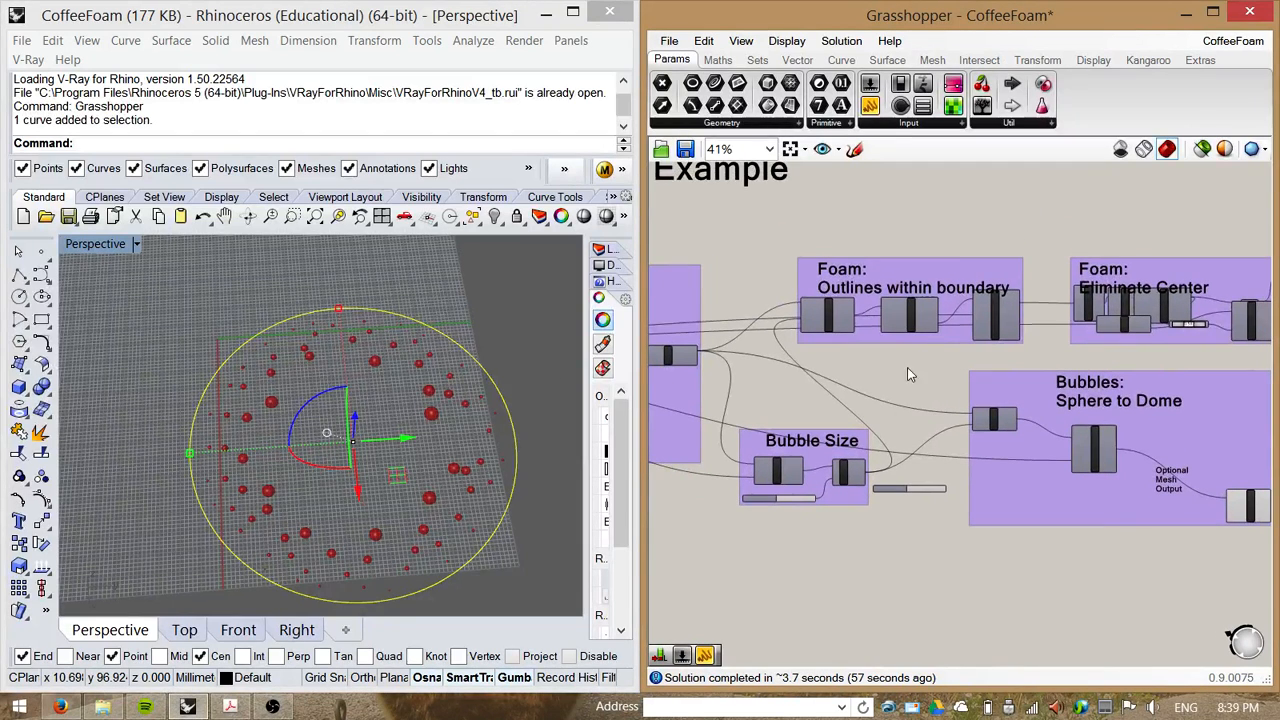
pyautogui.moveTo(956, 268); pyautogui.dragTo(971, 227)
pyautogui.moveTo(1181, 268)
pyautogui.mouseDown()
pyautogui.moveTo(1202, 229)
pyautogui.moveTo(1202, 264)
pyautogui.mouseUp()
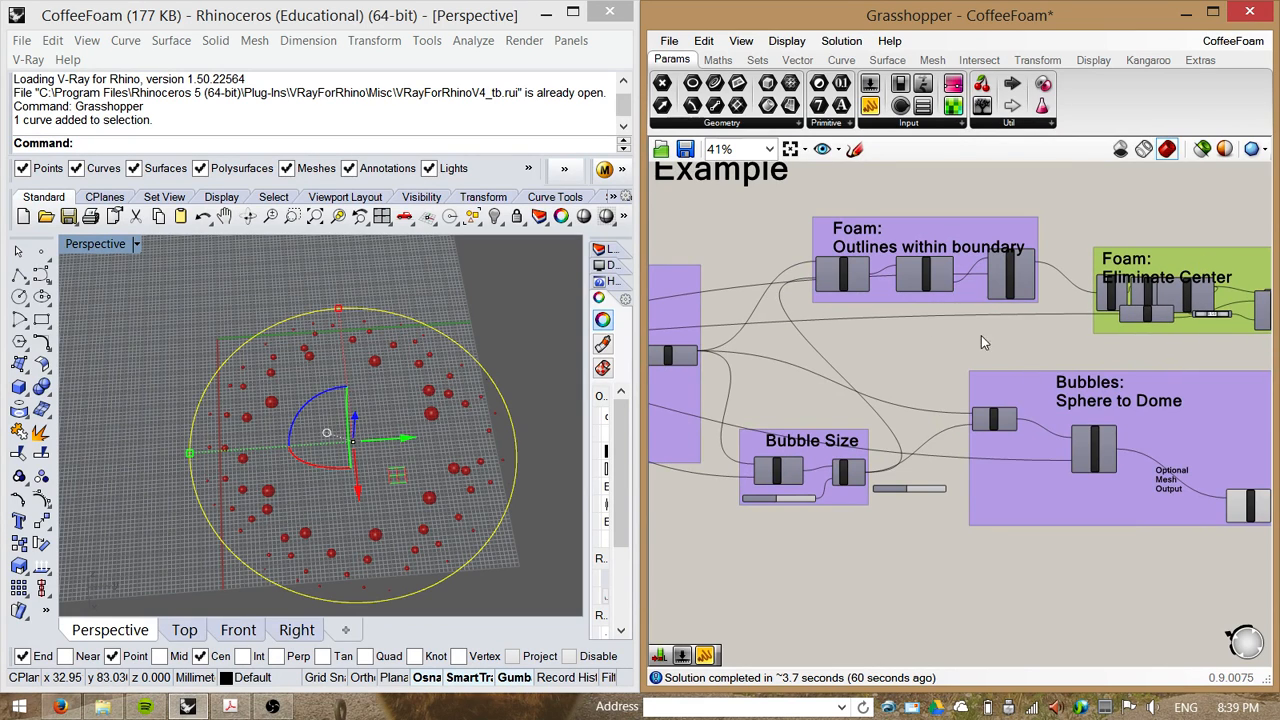
# Step: Pan and zoom around the Foam and Bubbles groups to review their components and connections
pyautogui.moveTo(980, 340); pyautogui.dragTo(966, 347, button='right')
pyautogui.scroll(5, 919, 256)
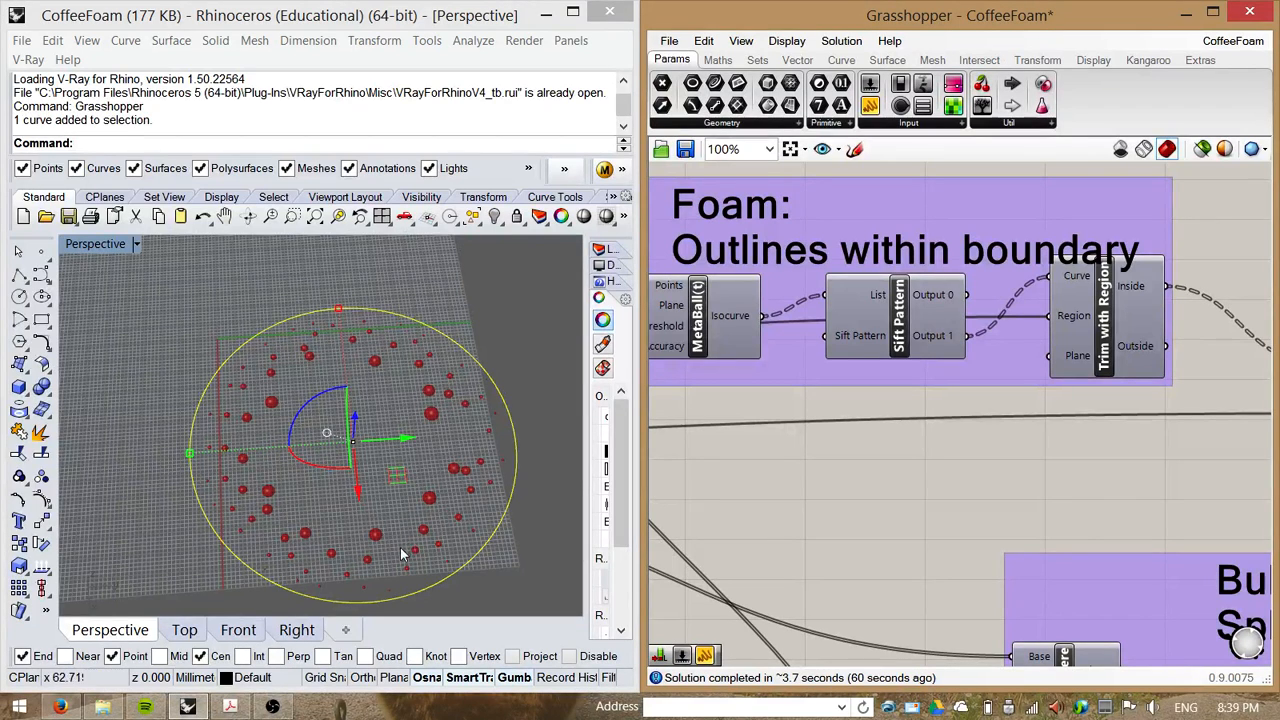
pyautogui.moveTo(867, 482); pyautogui.dragTo(1040, 480, button='right')
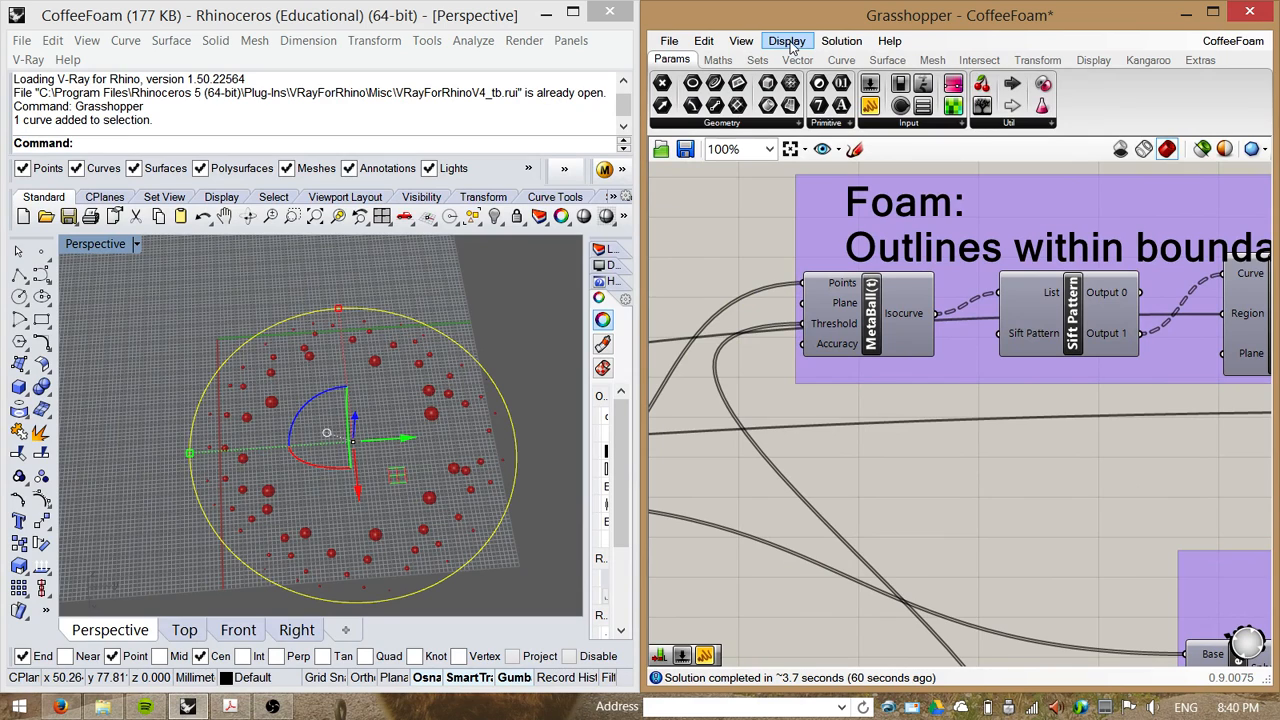
pyautogui.moveTo(1013, 435); pyautogui.dragTo(898, 392, button='right')
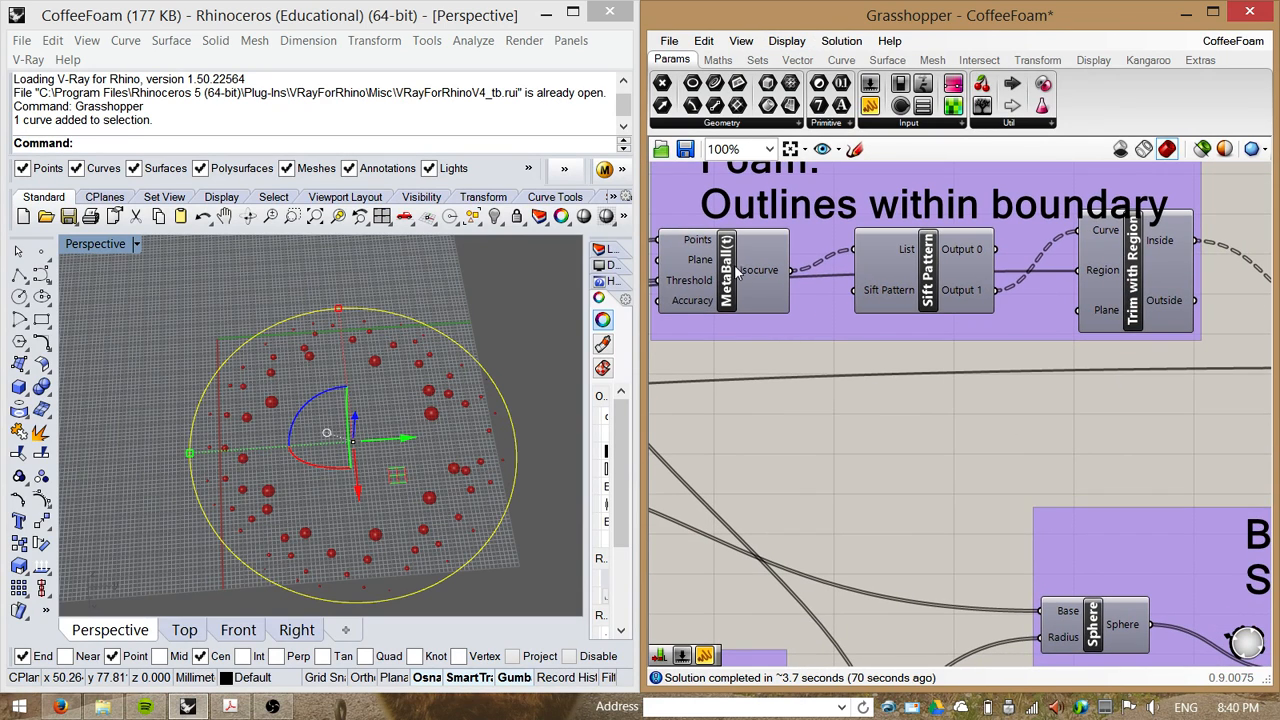
pyautogui.scroll(-2, 735, 274)
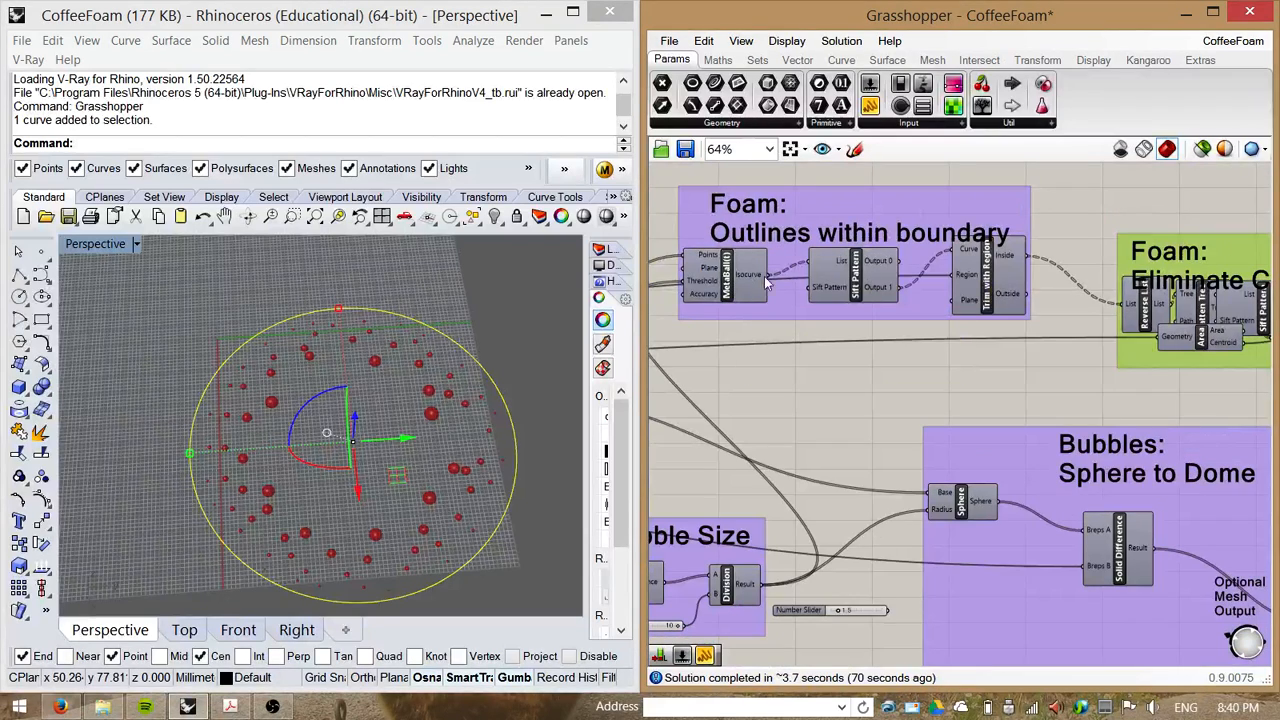
pyautogui.moveTo(1058, 353); pyautogui.dragTo(889, 324, button='right')
pyautogui.scroll(-1, 889, 324)
pyautogui.moveTo(1142, 371); pyautogui.dragTo(1024, 391, button='right')
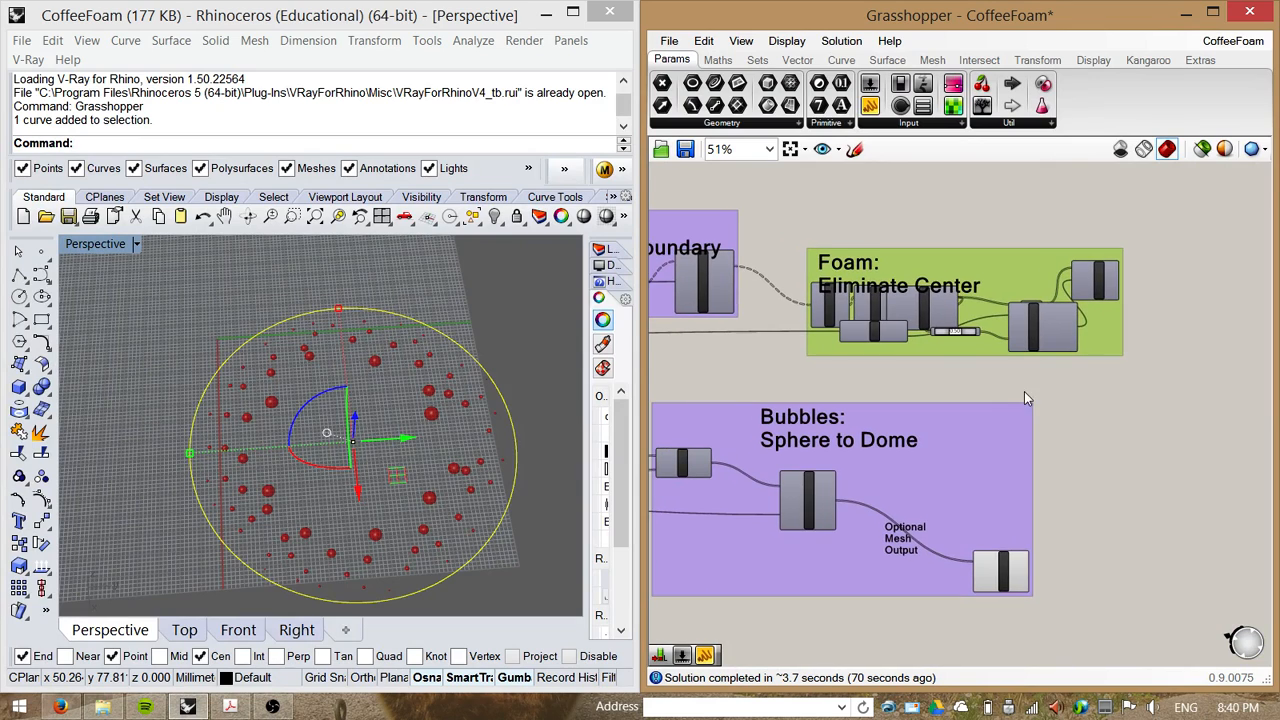
pyautogui.scroll(1, 978, 395)
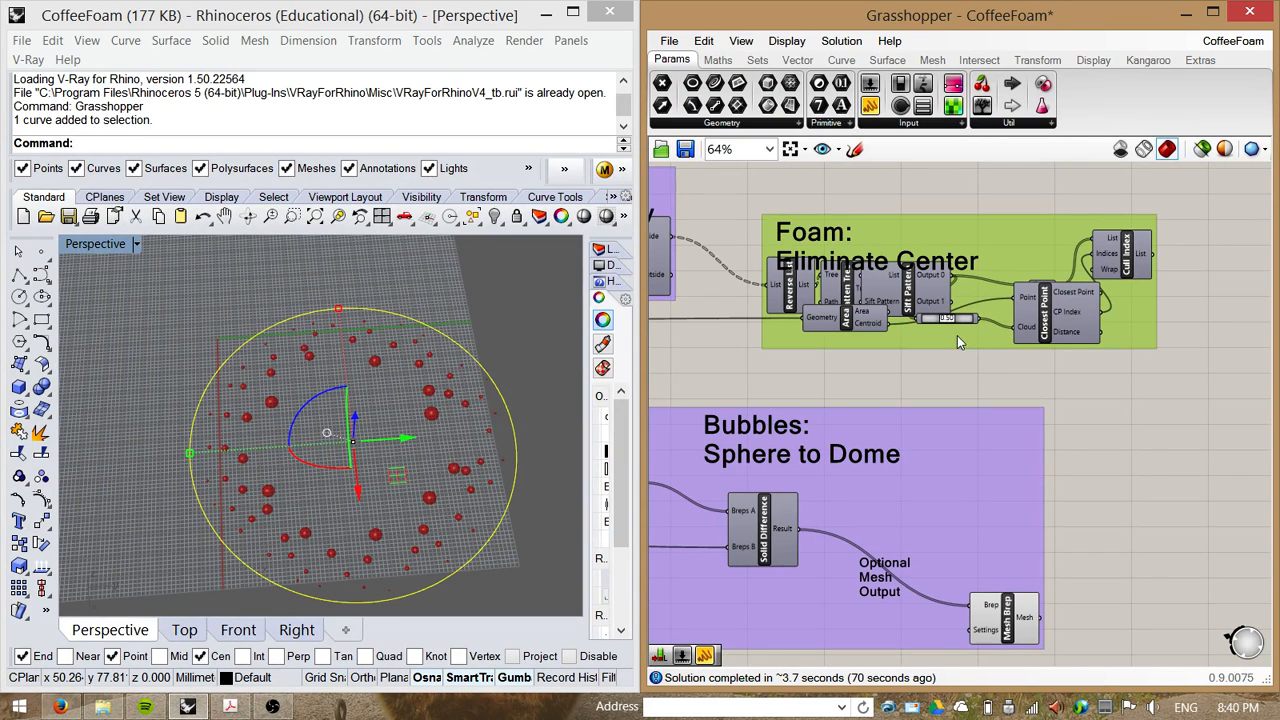
pyautogui.moveTo(968, 323); pyautogui.dragTo(978, 350)
pyautogui.moveTo(944, 373); pyautogui.dragTo(1049, 306, button='right')
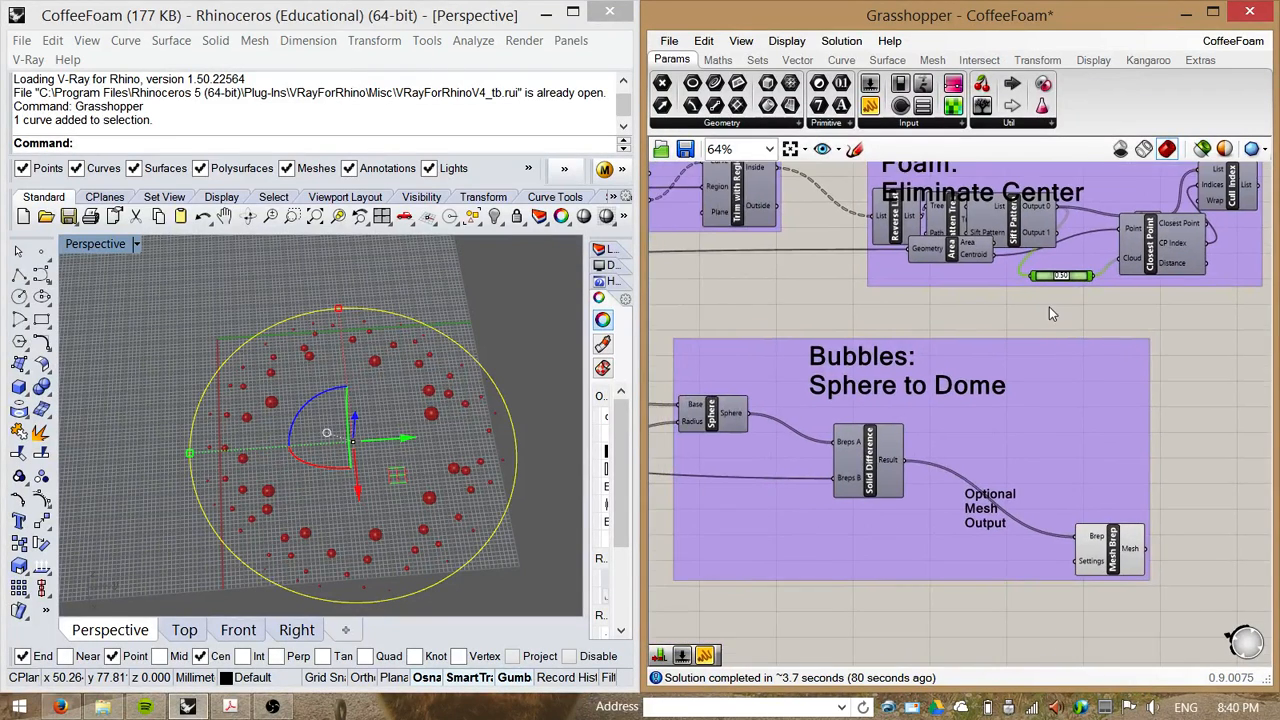
pyautogui.scroll(-3, 1049, 306)
# Step: Turn off the preview of the Bubbles: Sphere to Dome group's components
pyautogui.moveTo(770, 535); pyautogui.dragTo(781, 510, button='right')
pyautogui.moveTo(1144, 479); pyautogui.dragTo(1062, 378)
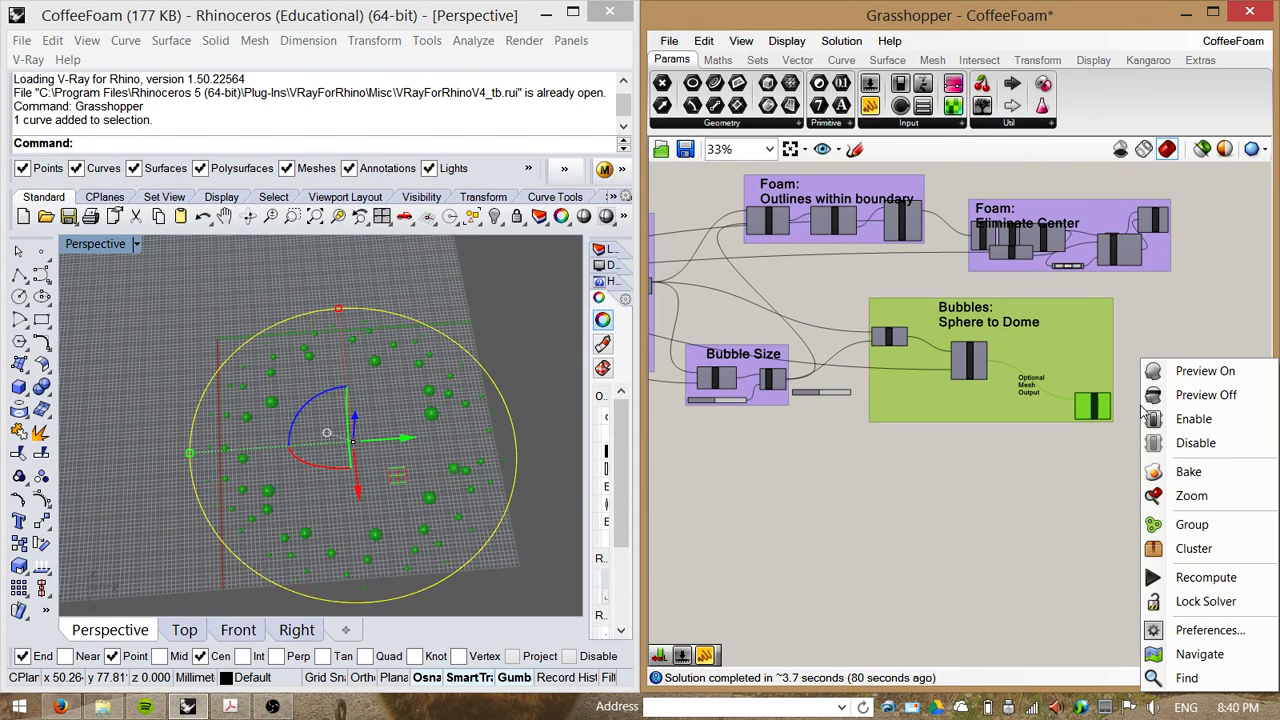
pyautogui.click(1178, 393)
pyautogui.click(966, 508)
# Step: Rearrange the Divide Surface and Surface Closest Point components inside the Populate Surface via Grid Pattern group
pyautogui.scroll(-5, 1142, 340)
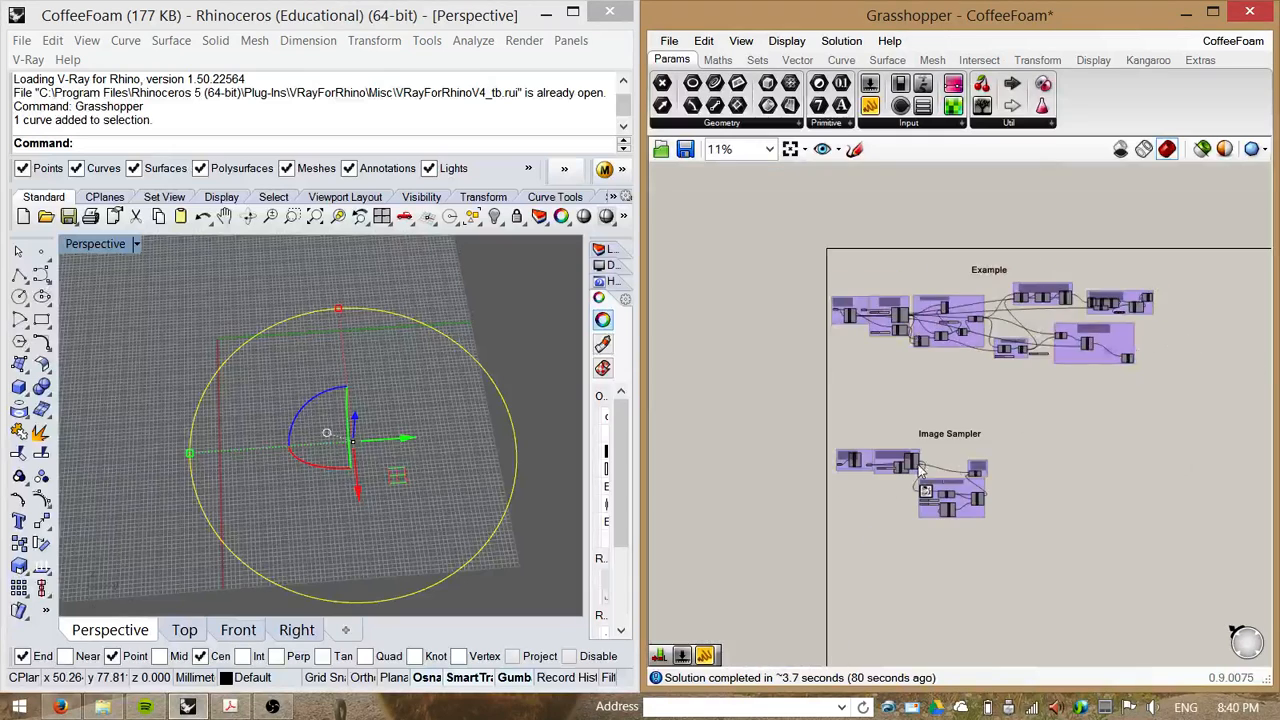
pyautogui.scroll(4, 921, 470)
pyautogui.scroll(2, 992, 500)
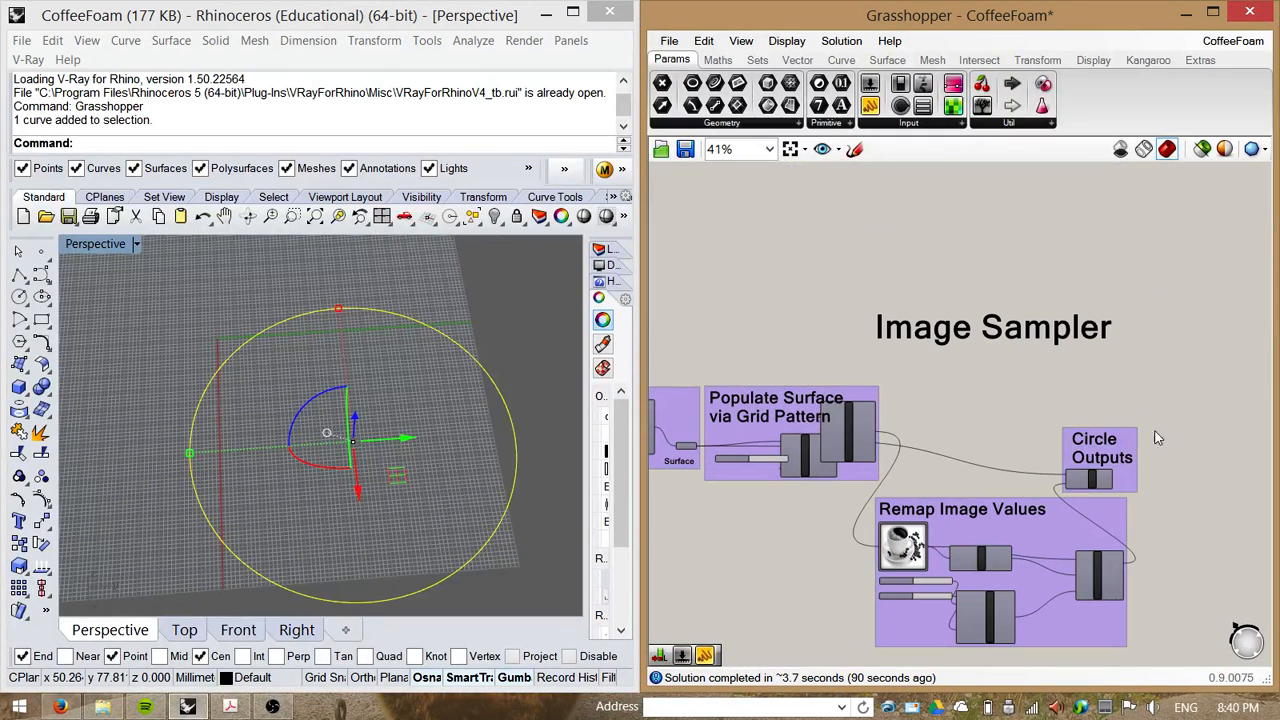
pyautogui.moveTo(1130, 447); pyautogui.dragTo(1210, 395)
pyautogui.moveTo(1098, 515); pyautogui.dragTo(1131, 497)
pyautogui.moveTo(954, 405); pyautogui.dragTo(1031, 346, button='right')
pyautogui.scroll(2, 890, 395)
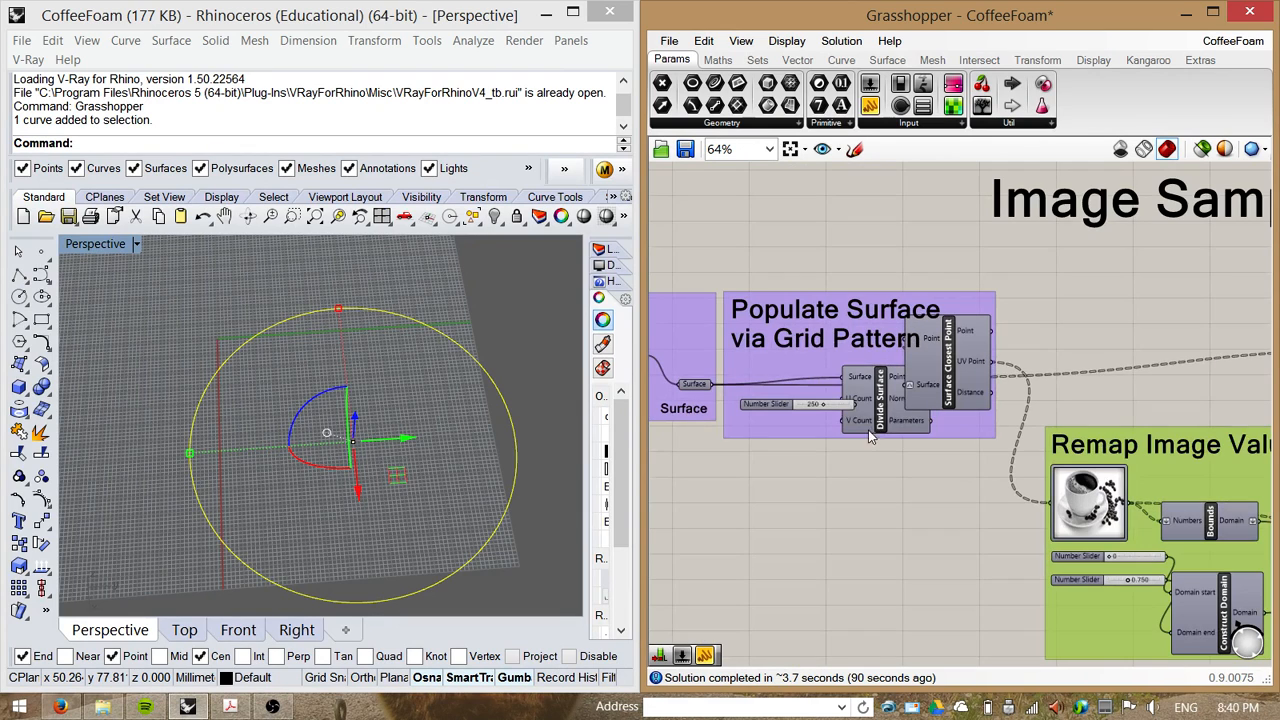
pyautogui.moveTo(870, 437); pyautogui.dragTo(875, 527)
pyautogui.moveTo(944, 392); pyautogui.dragTo(957, 420)
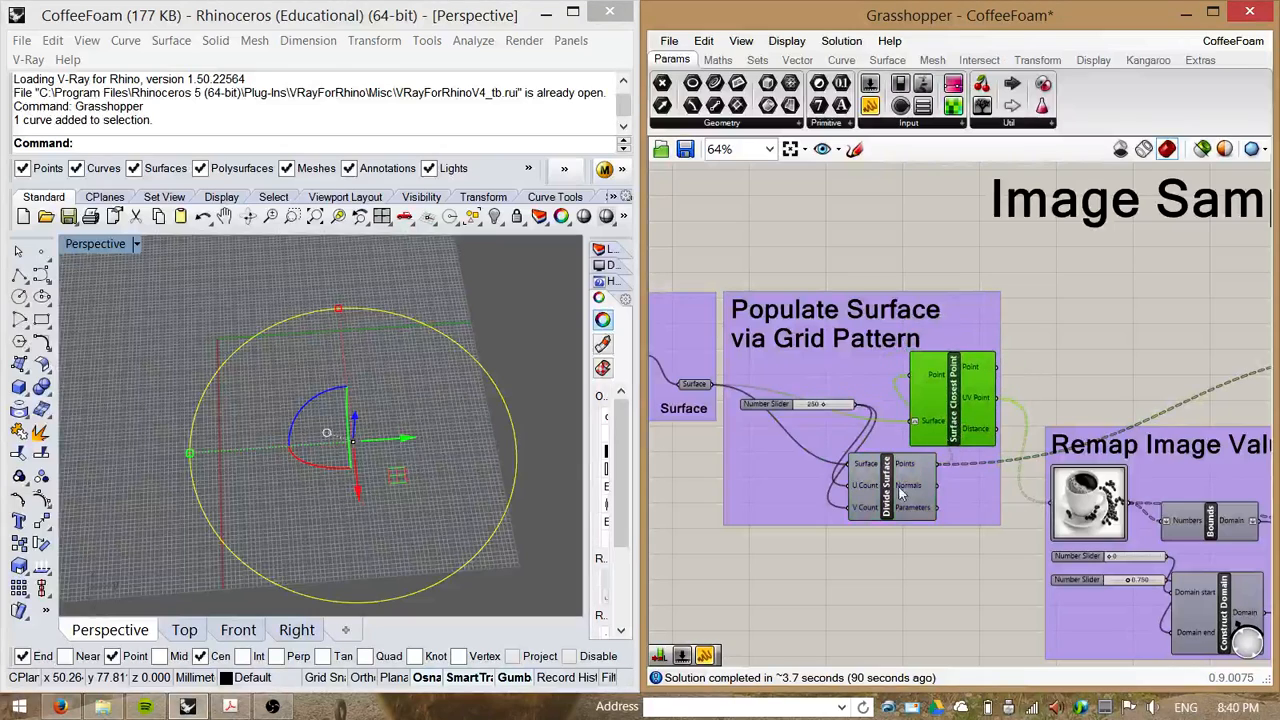
# Step: Examine the Geometry Input and Remap Image Values groups of the Image Sampler section
pyautogui.scroll(-1, 900, 492)
pyautogui.moveTo(849, 528); pyautogui.dragTo(997, 500, button='right')
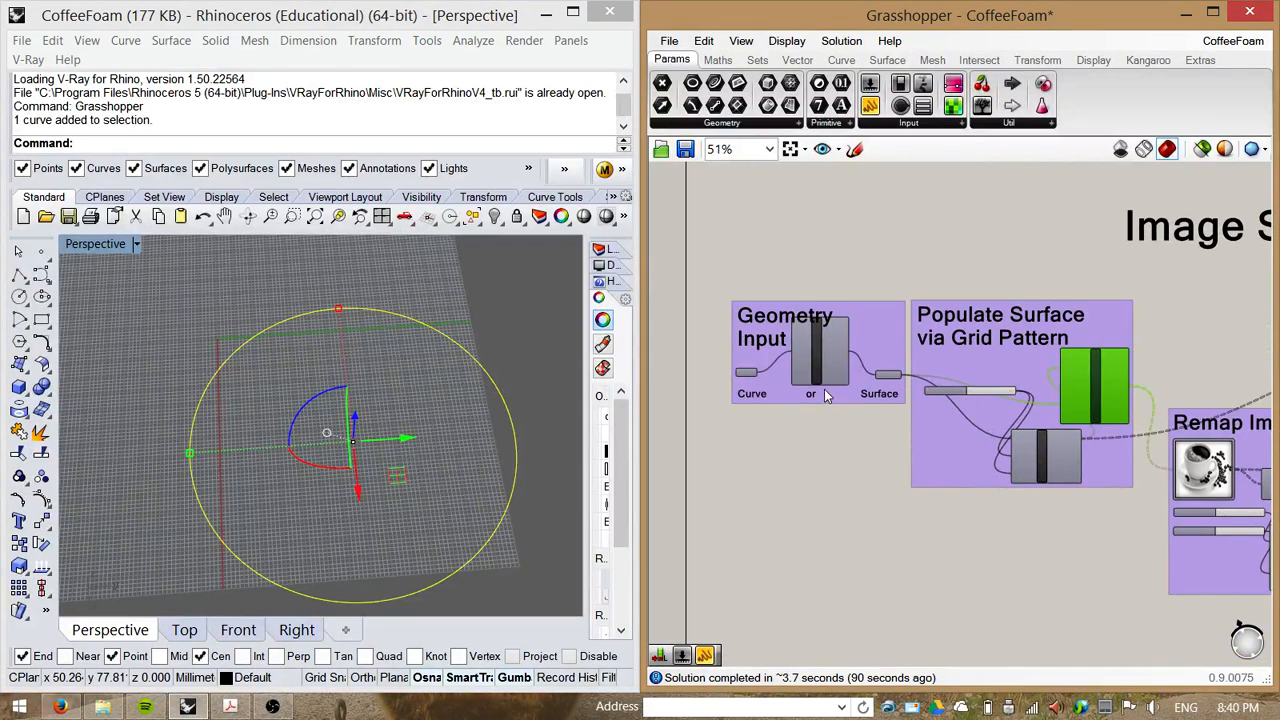
pyautogui.scroll(1, 870, 410)
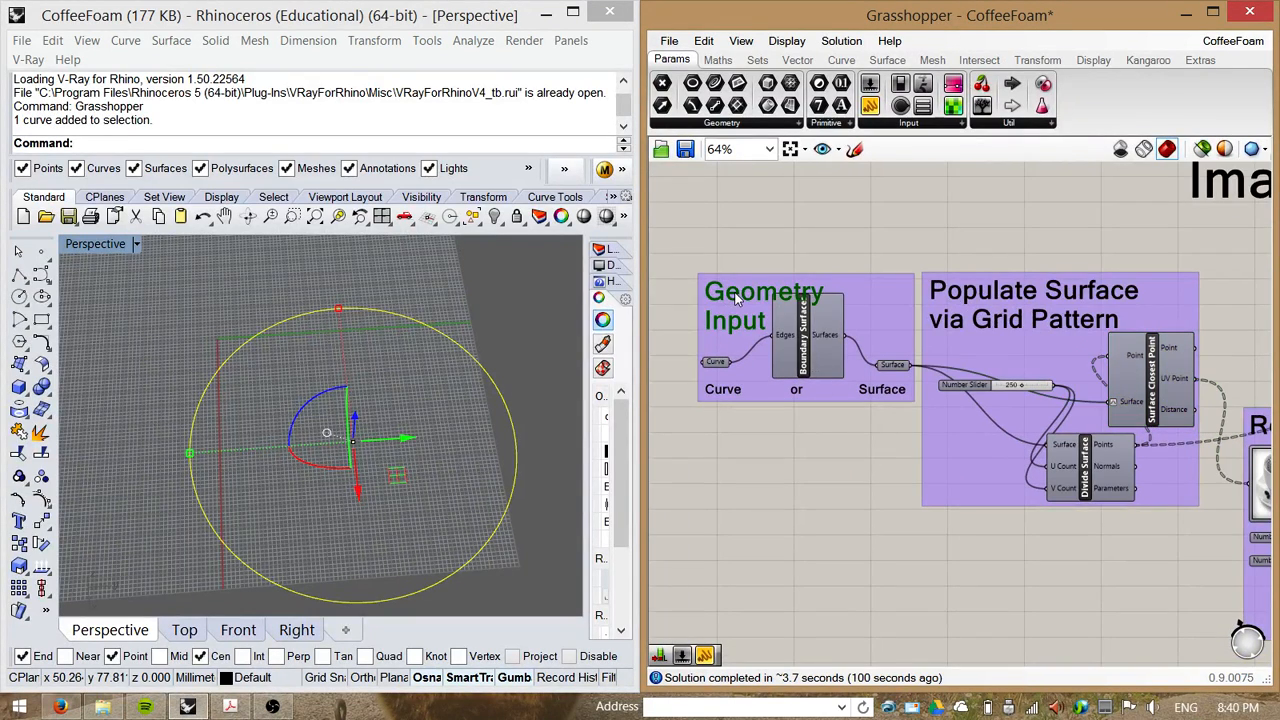
pyautogui.moveTo(735, 297); pyautogui.dragTo(740, 252)
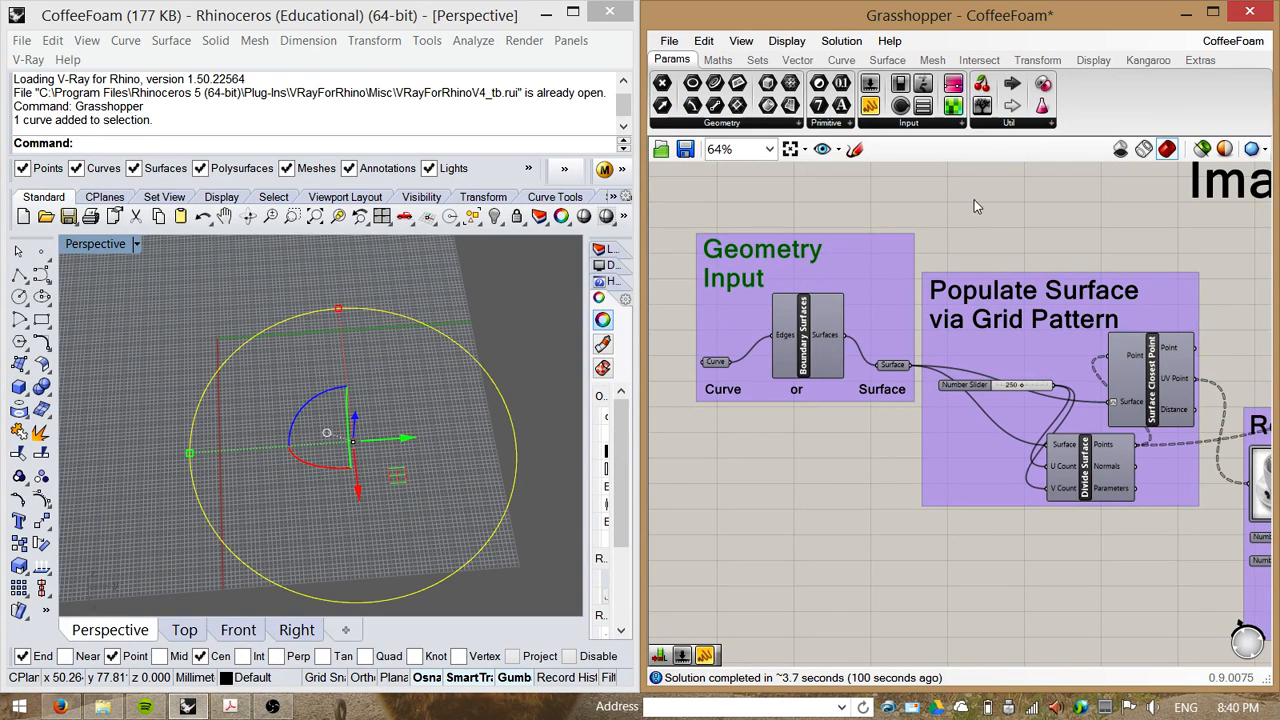
pyautogui.moveTo(974, 206); pyautogui.dragTo(910, 234, button='right')
pyautogui.moveTo(1104, 612); pyautogui.dragTo(813, 498, button='right')
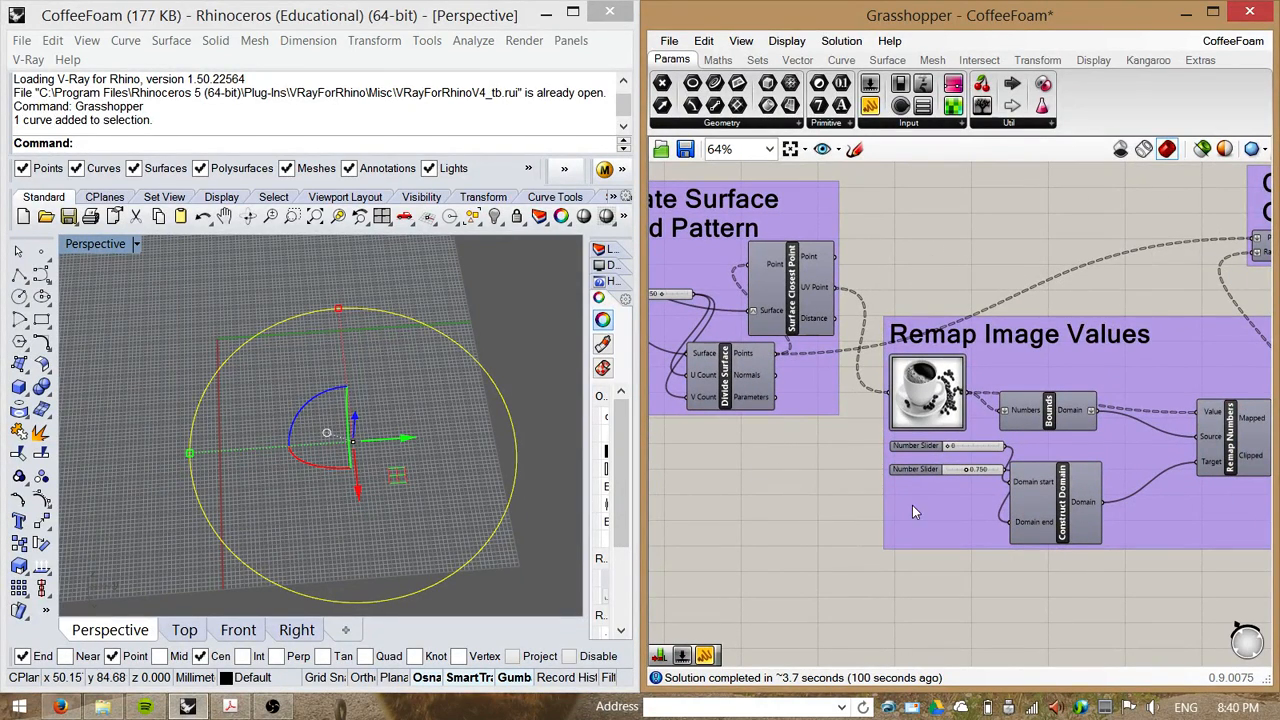
pyautogui.moveTo(812, 488); pyautogui.dragTo(1104, 535, button='right')
pyautogui.scroll(-1, 1104, 535)
pyautogui.scroll(1, 829, 408)
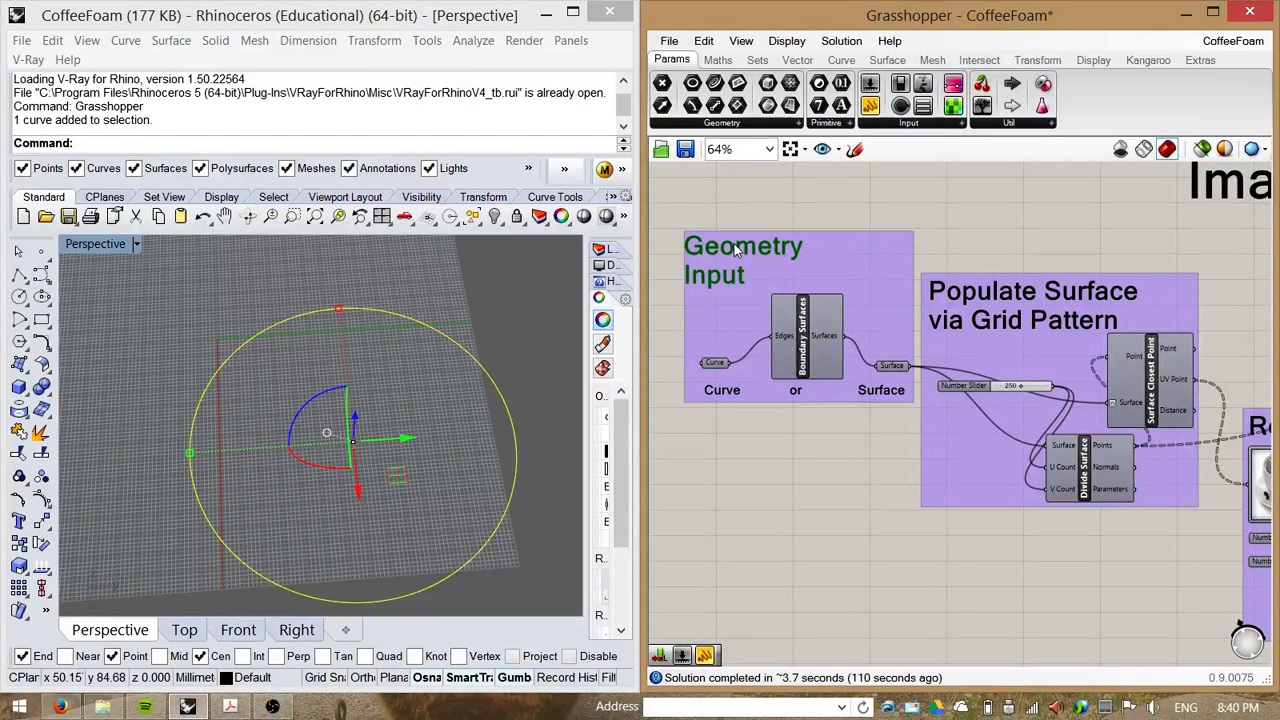
# Step: Turn on the Divide Surface component's preview to show its grid of points on the surface
pyautogui.click(714, 364)
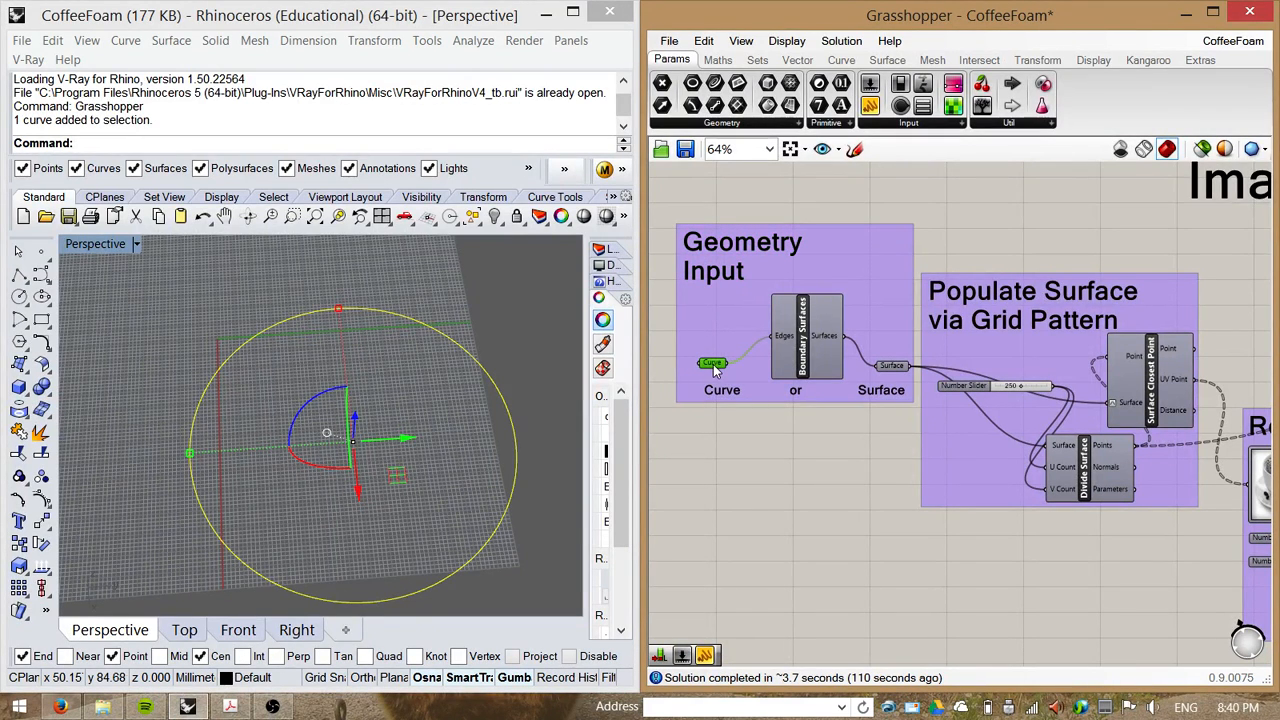
pyautogui.moveTo(887, 461); pyautogui.dragTo(869, 440, button='right')
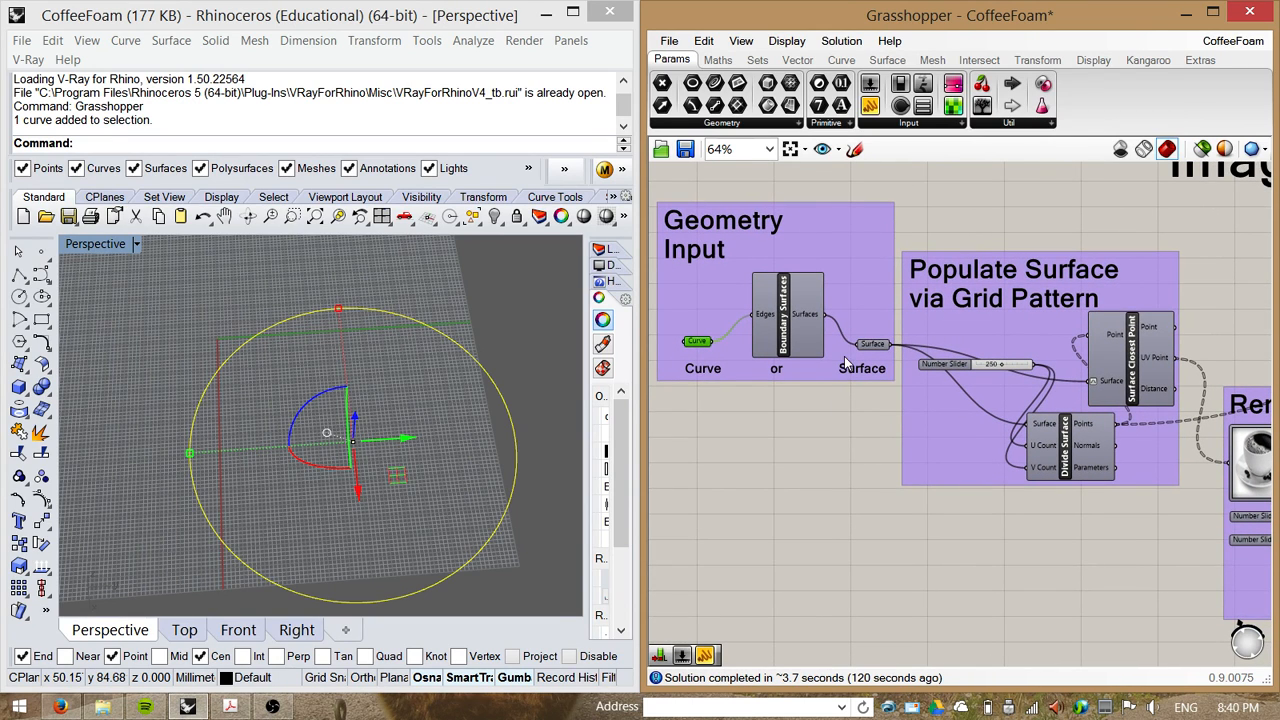
pyautogui.moveTo(867, 442); pyautogui.dragTo(825, 434, button='right')
pyautogui.moveTo(1174, 284); pyautogui.dragTo(1148, 260, button='right')
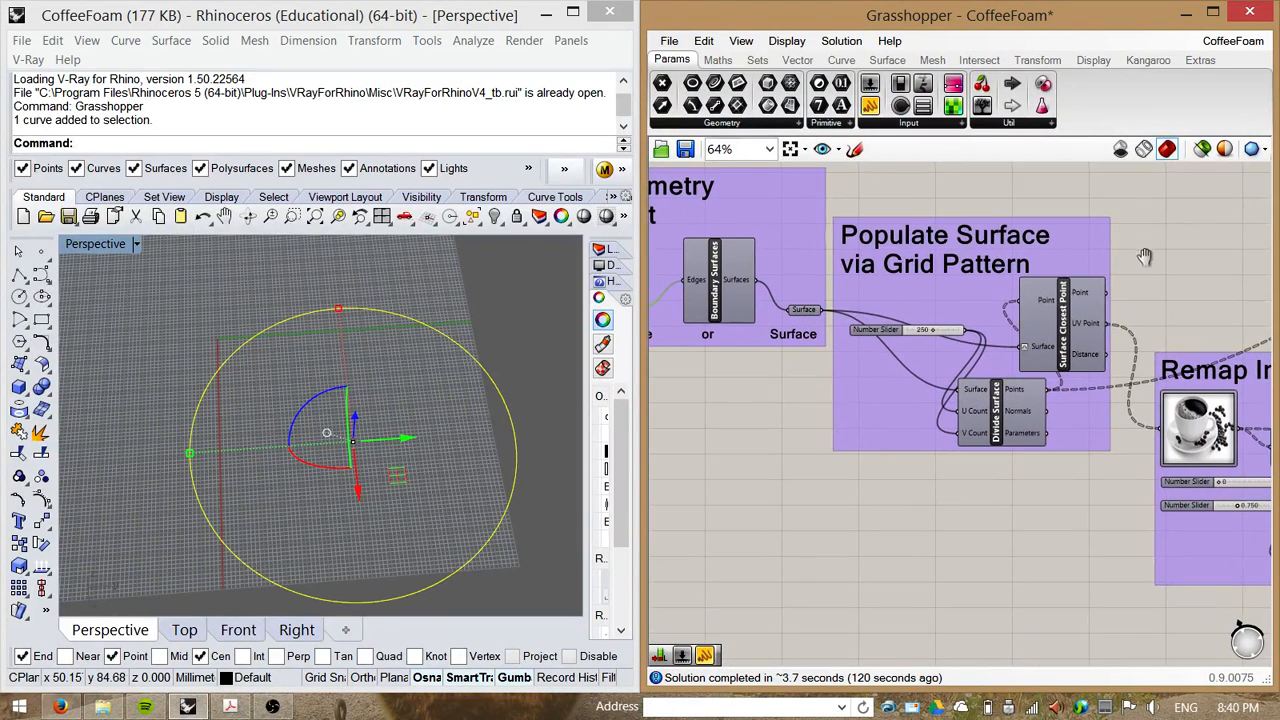
pyautogui.click(1120, 305)
pyautogui.moveTo(997, 531); pyautogui.dragTo(908, 533, button='right')
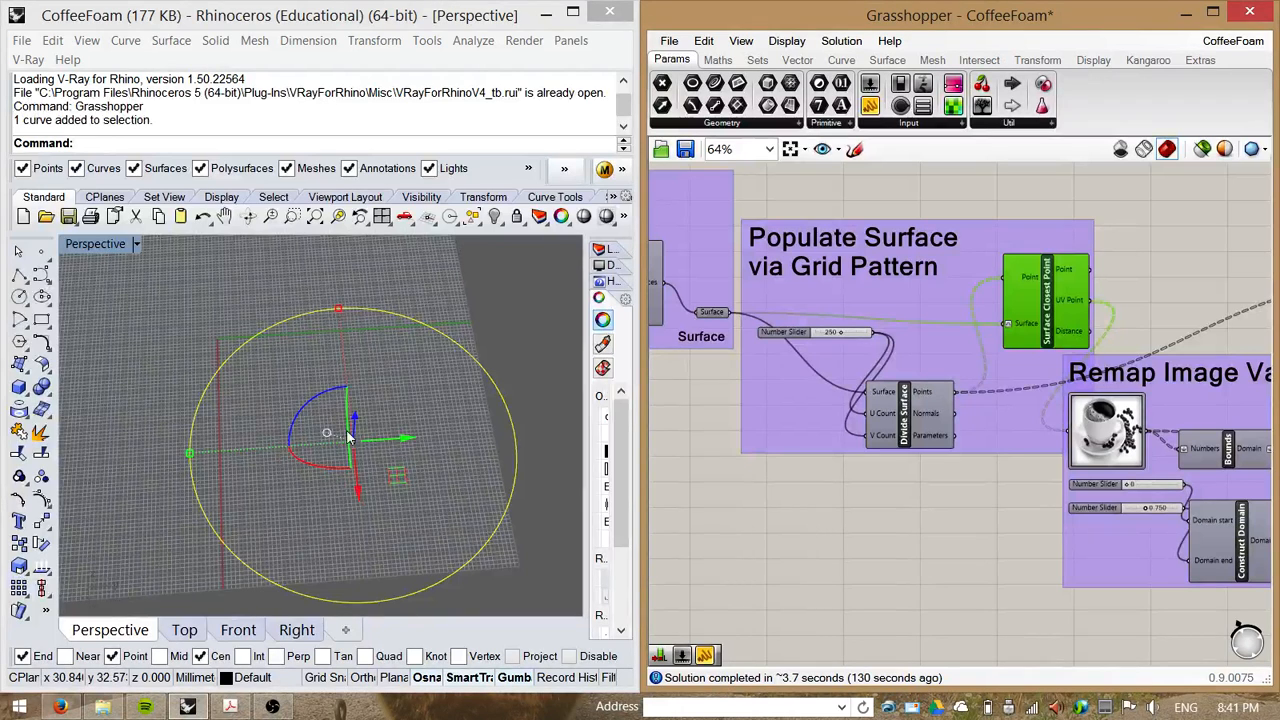
pyautogui.moveTo(906, 530); pyautogui.dragTo(873, 535, button='right')
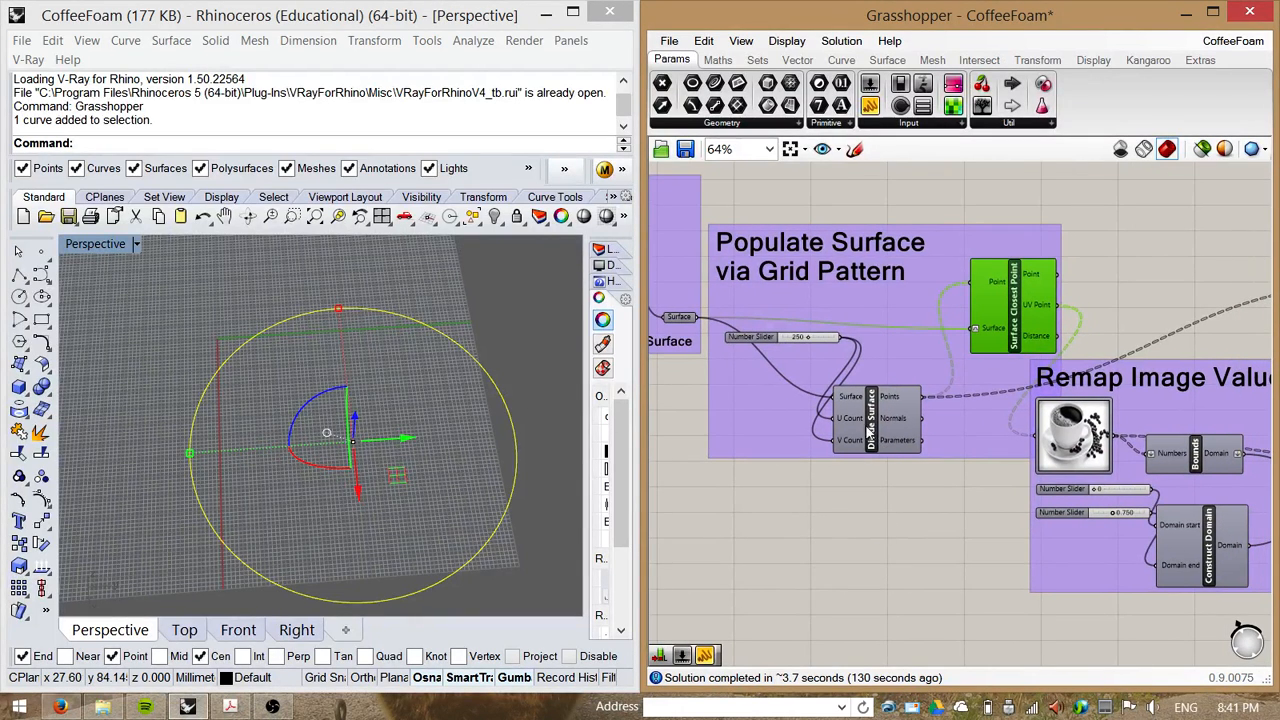
pyautogui.click(875, 430)
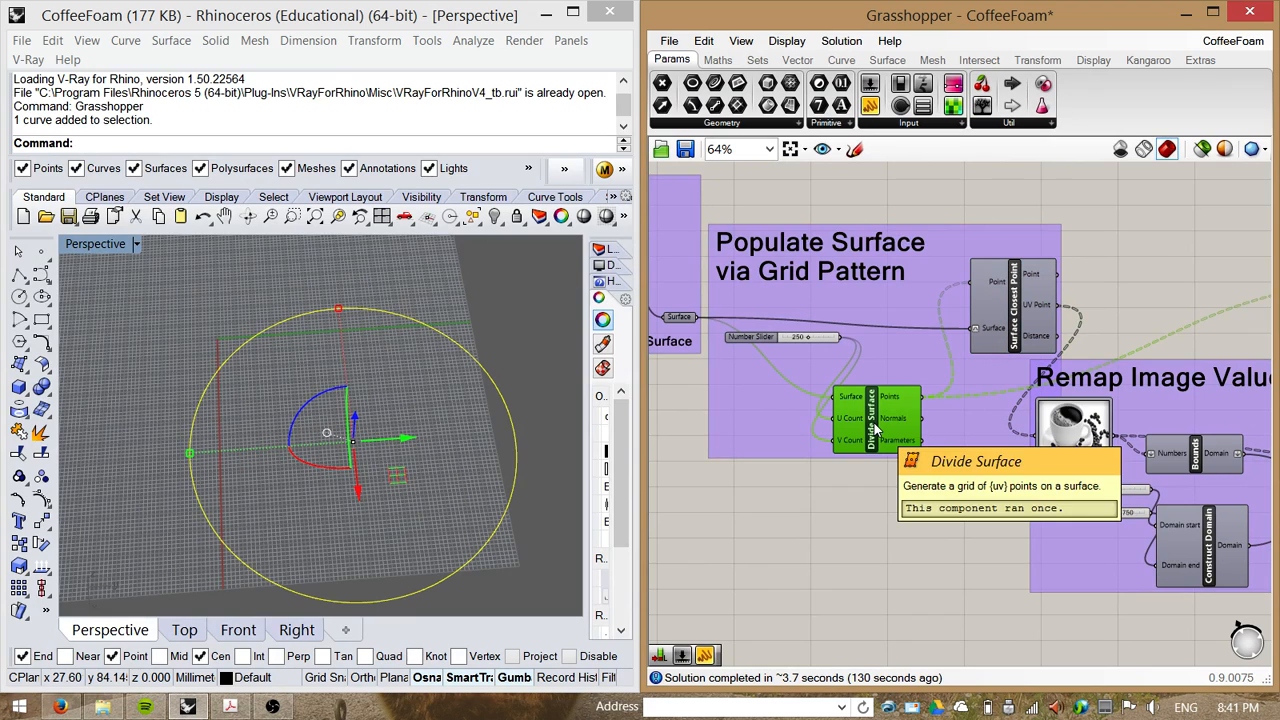
pyautogui.rightClick(874, 410)
pyautogui.click(905, 443)
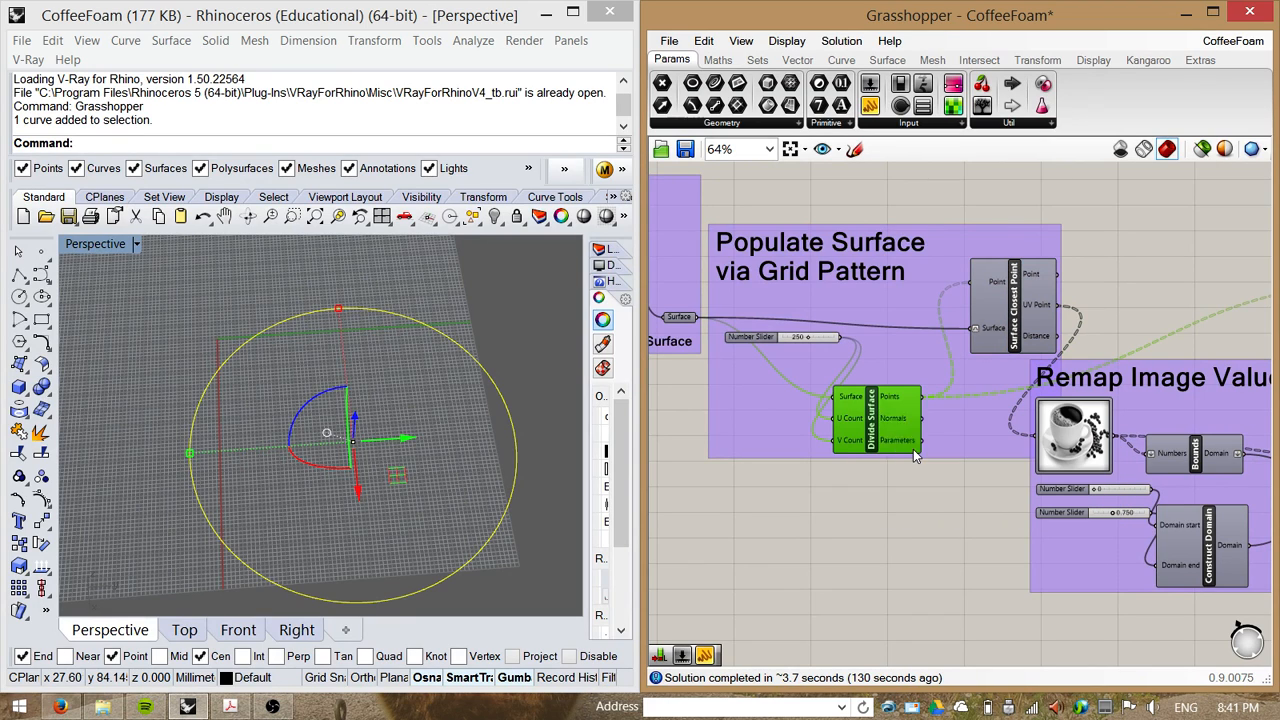
pyautogui.click(881, 512)
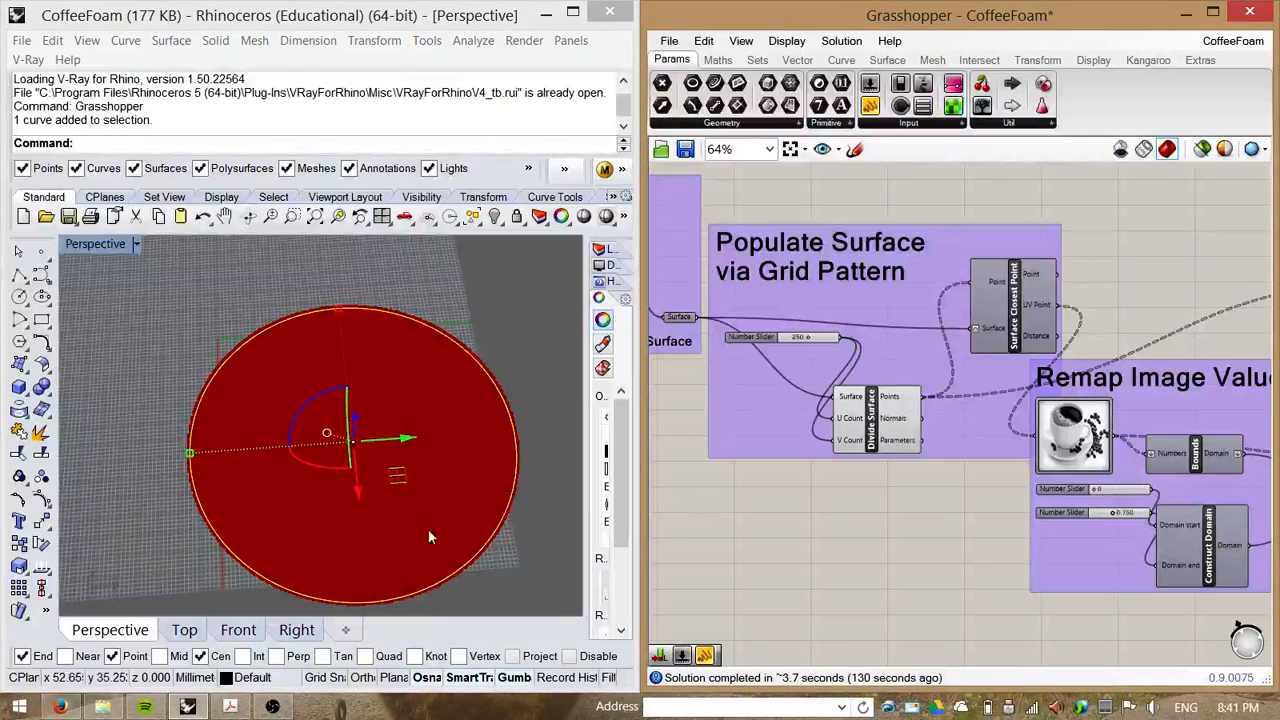
pyautogui.scroll(10, 428, 538)
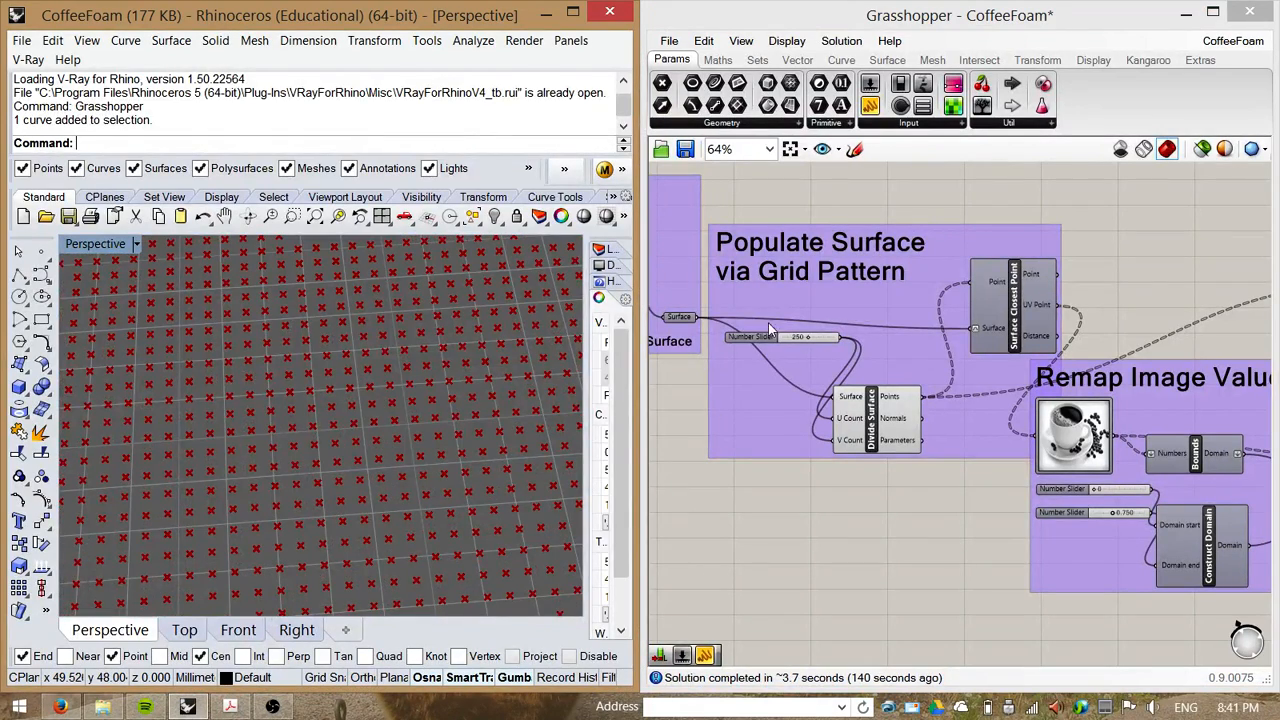
# Step: Move the Number Slider feeding the U and V counts below the Divide Surface component
pyautogui.moveTo(754, 339); pyautogui.dragTo(725, 444)
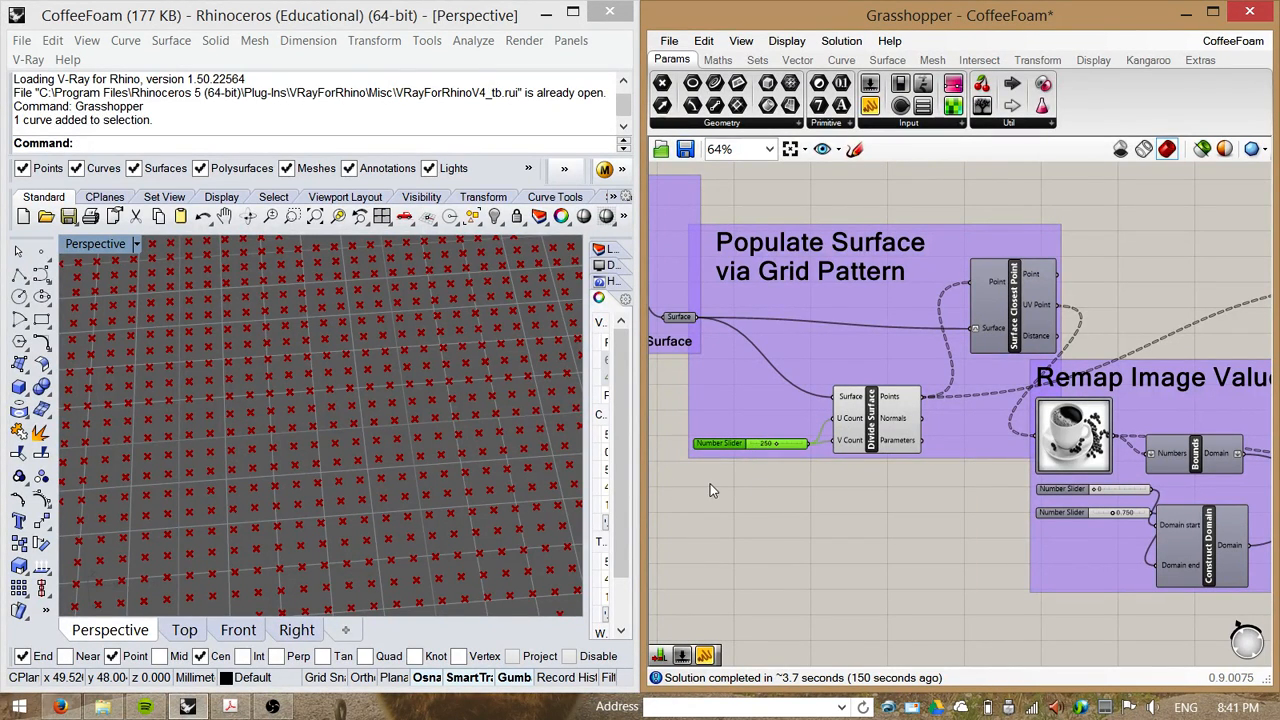
pyautogui.scroll(-8, 314, 421)
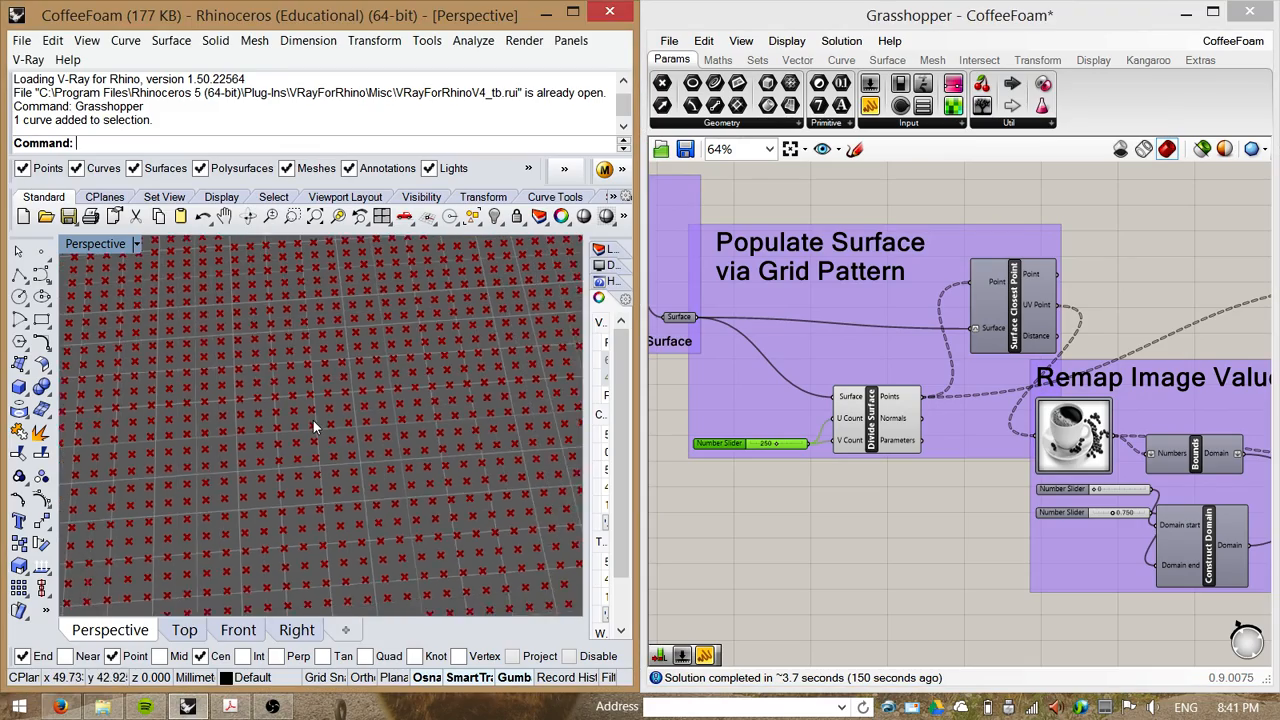
pyautogui.scroll(-5, 350, 447)
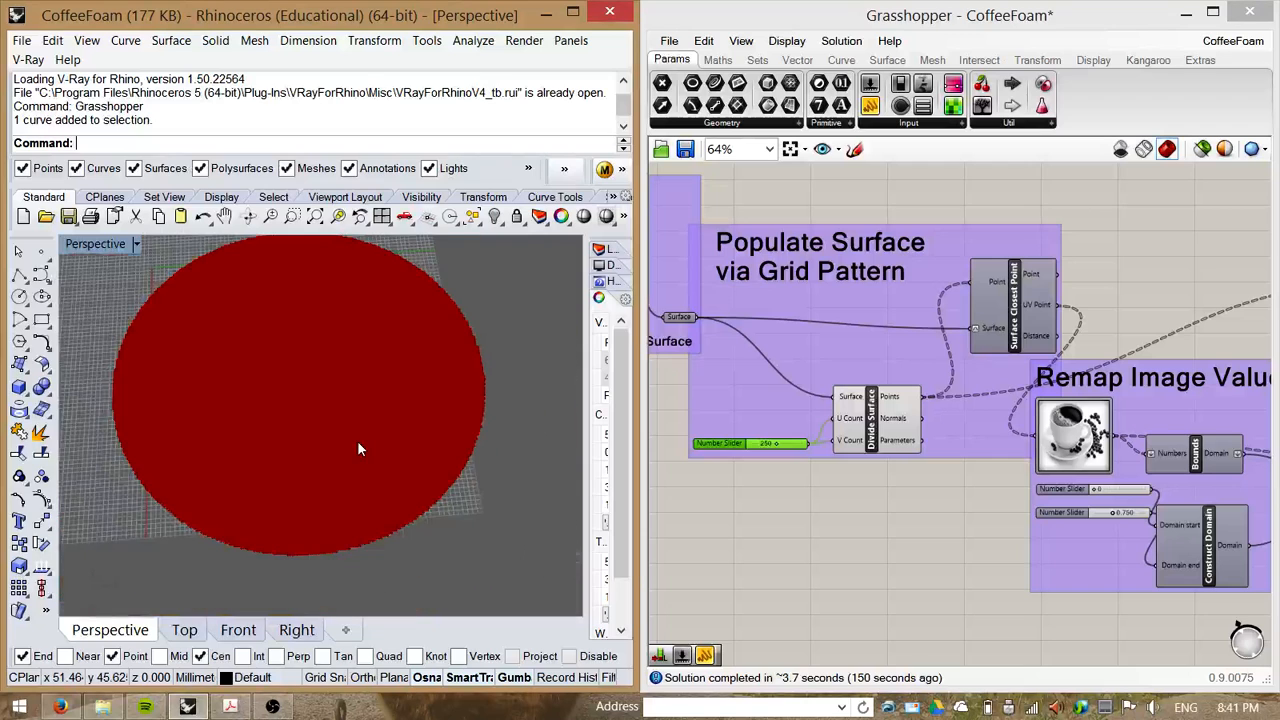
pyautogui.click(857, 505)
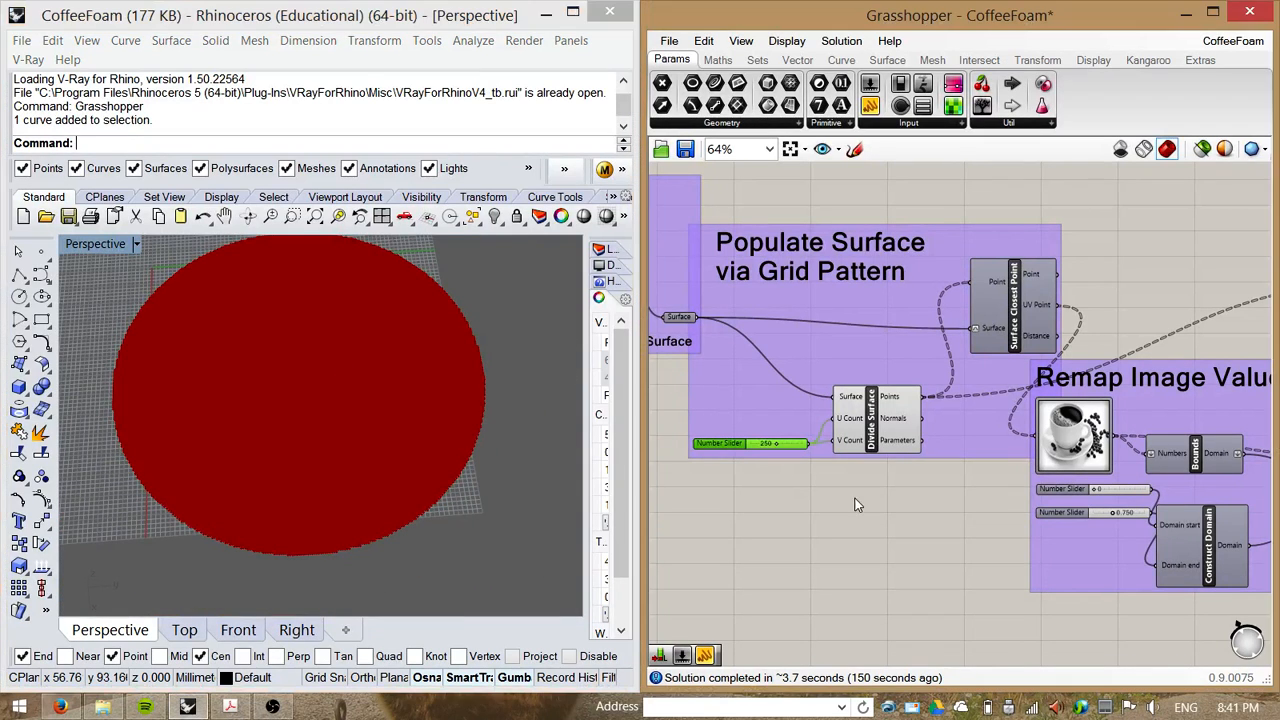
# Step: Turn off the Divide Surface component's preview again
pyautogui.moveTo(880, 528); pyautogui.dragTo(694, 366, button='right')
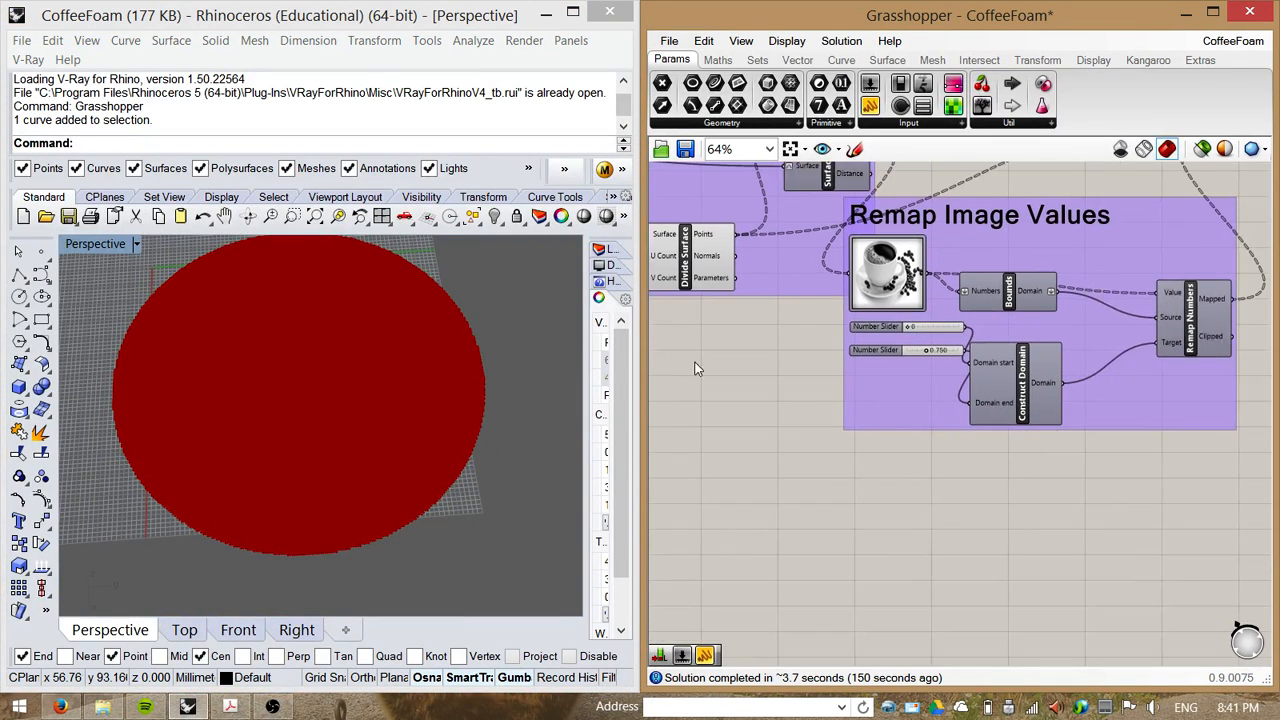
pyautogui.moveTo(1104, 238); pyautogui.dragTo(1168, 292)
pyautogui.moveTo(1078, 253); pyautogui.dragTo(1132, 385, button='right')
pyautogui.moveTo(817, 478); pyautogui.dragTo(884, 540, button='right')
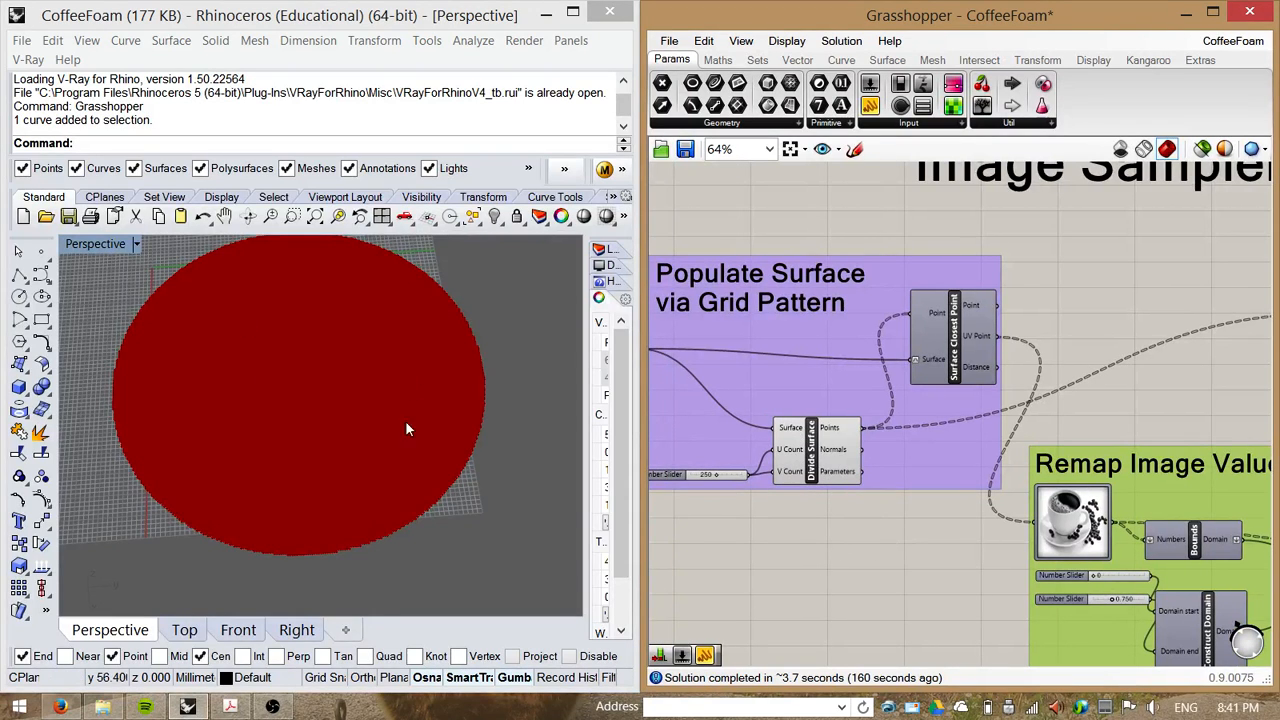
pyautogui.moveTo(928, 547); pyautogui.dragTo(897, 547, button='right')
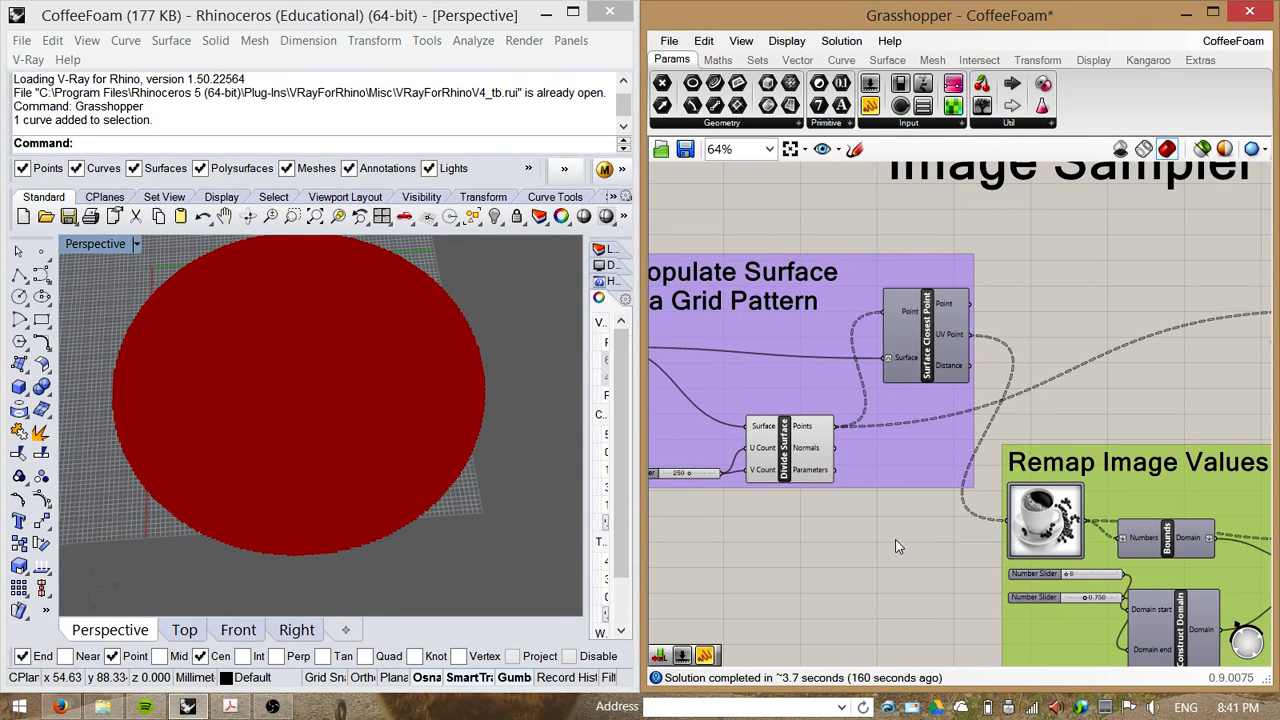
pyautogui.rightClick(786, 455)
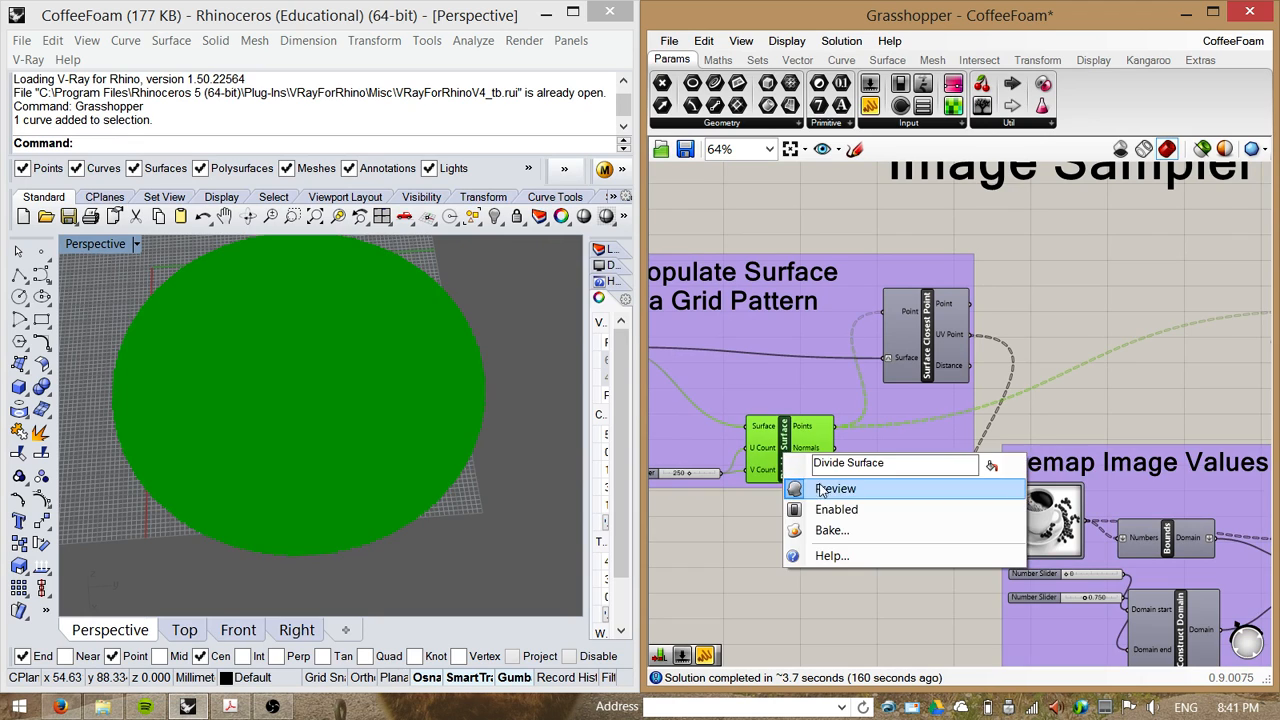
pyautogui.click(825, 486)
pyautogui.moveTo(872, 531); pyautogui.dragTo(838, 440, button='right')
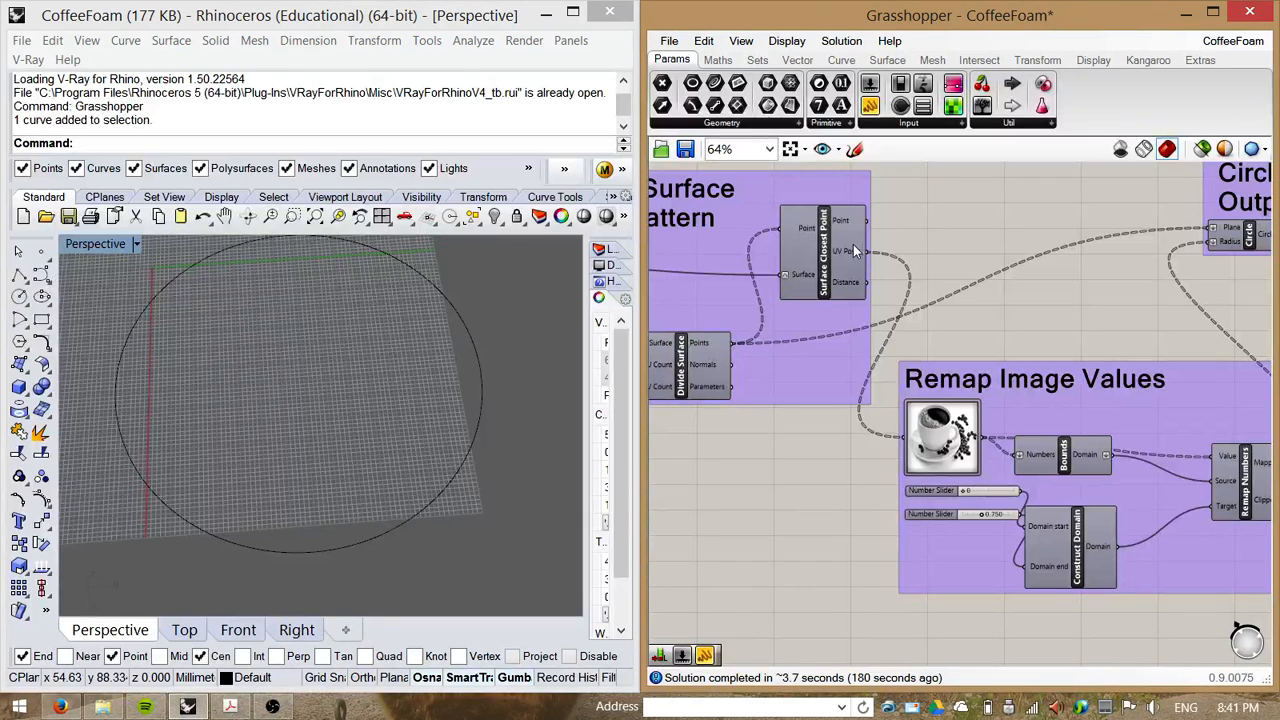
# Step: Open the Image Sampler's settings, select the brightness channel, and confirm them
pyautogui.moveTo(889, 210); pyautogui.dragTo(1034, 272, button='right')
pyautogui.scroll(-2, 848, 304)
pyautogui.moveTo(699, 306); pyautogui.dragTo(650, 297, button='right')
pyautogui.scroll(2, 983, 439)
pyautogui.moveTo(983, 452); pyautogui.dragTo(795, 372, button='right')
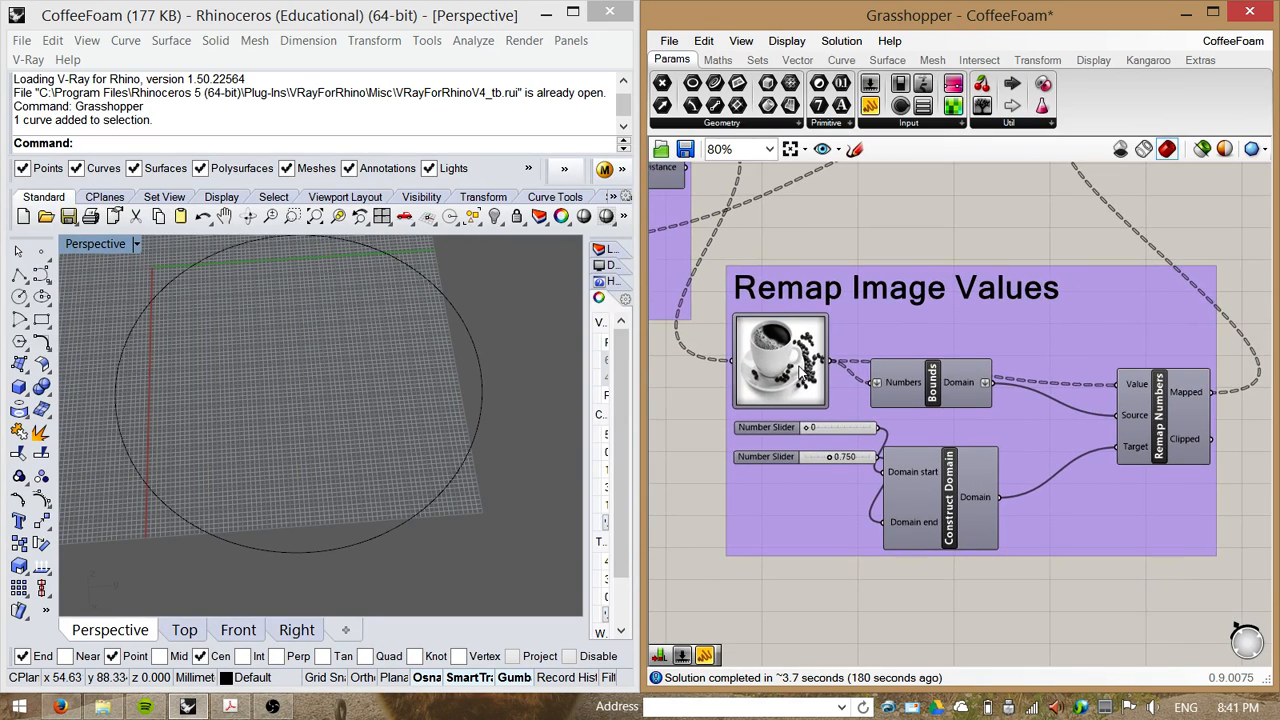
pyautogui.click(776, 379)
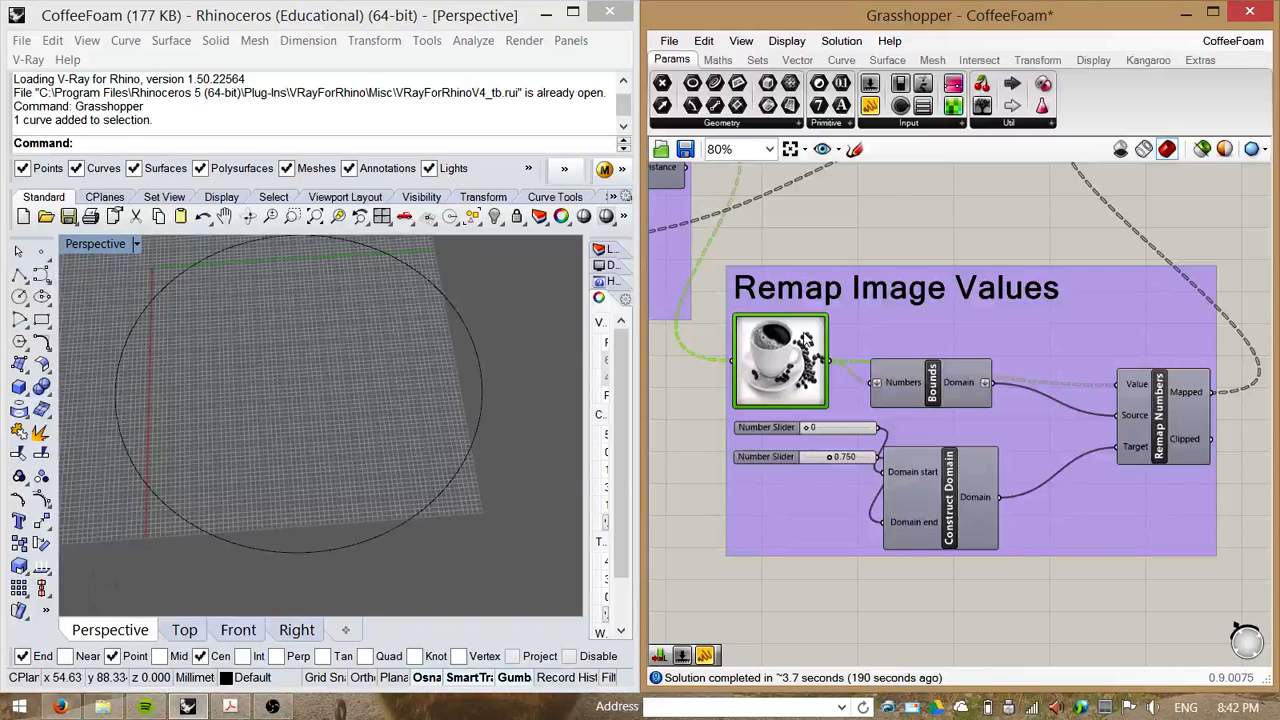
pyautogui.doubleClick(805, 340)
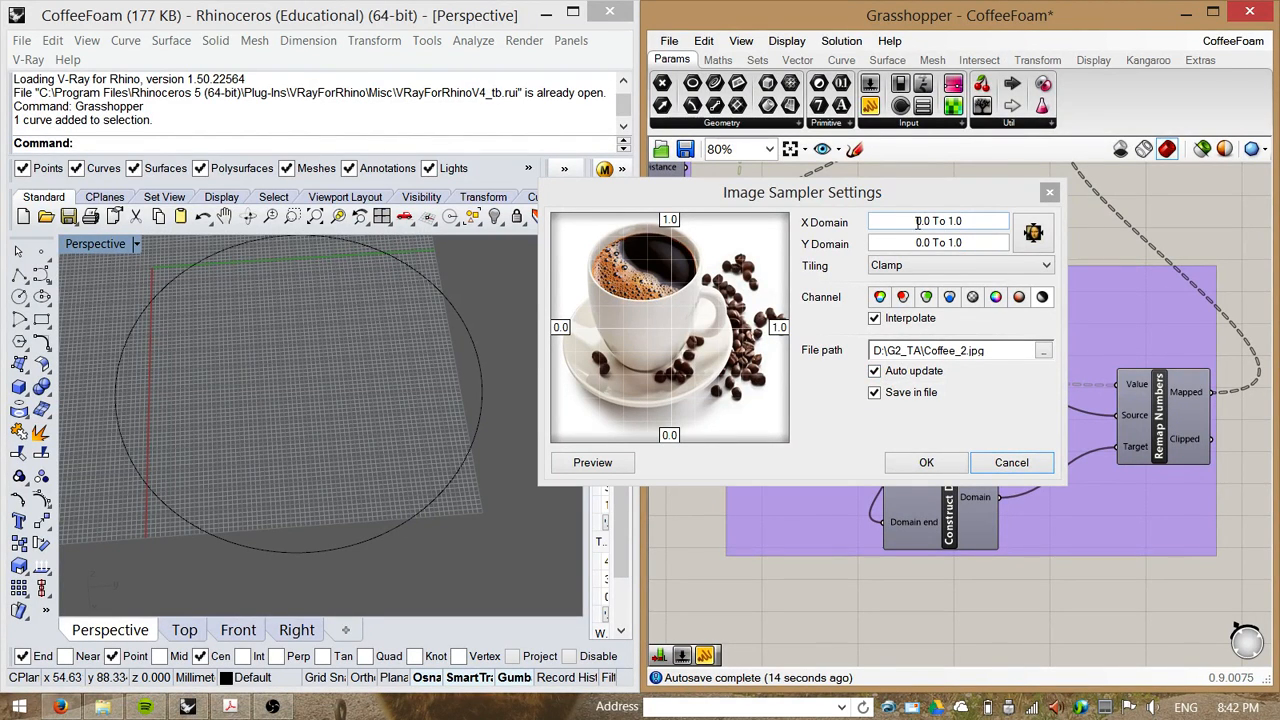
pyautogui.click(1042, 304)
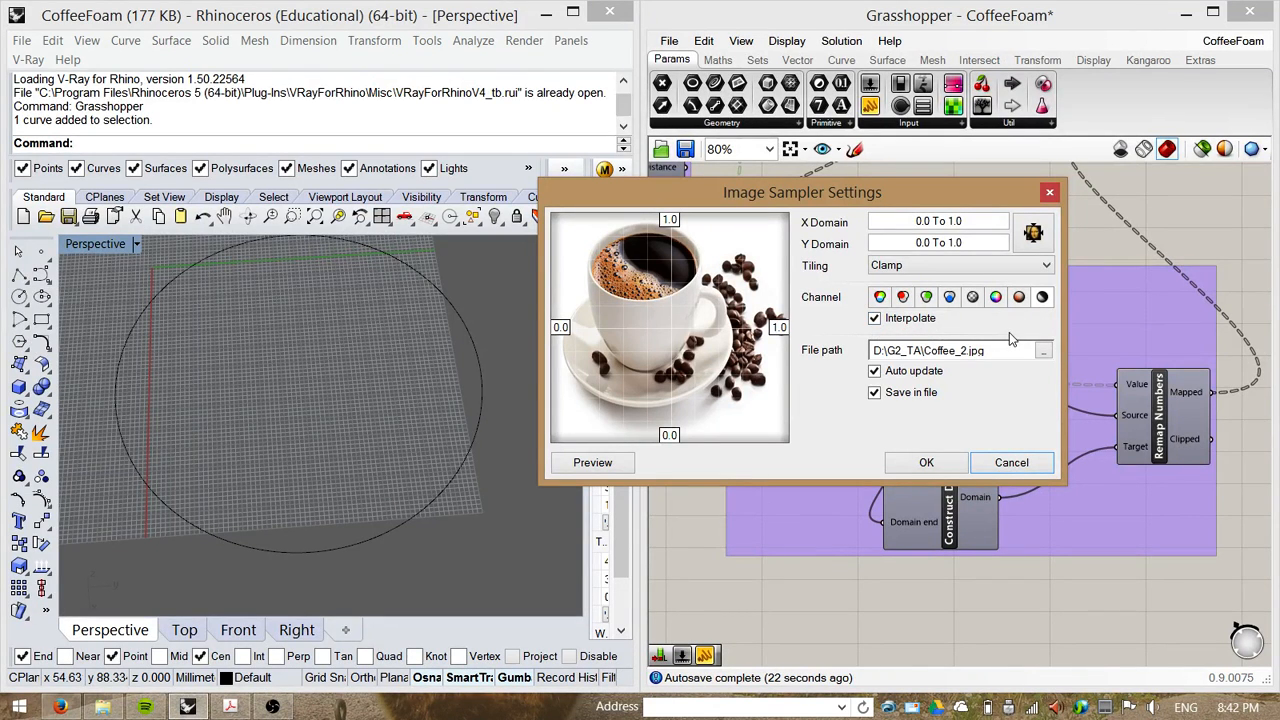
pyautogui.click(927, 463)
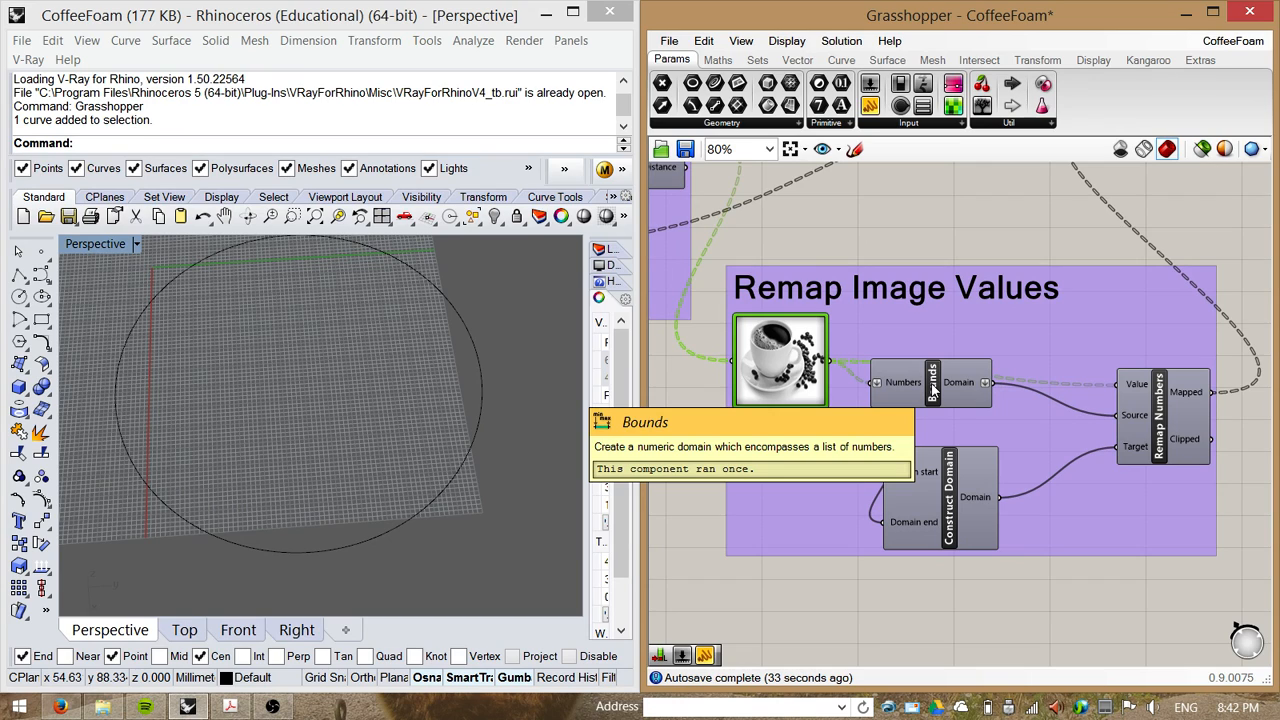
# Step: Rearrange the Bounds, Construct Domain and Circle components within their groups
pyautogui.moveTo(933, 392); pyautogui.dragTo(967, 408)
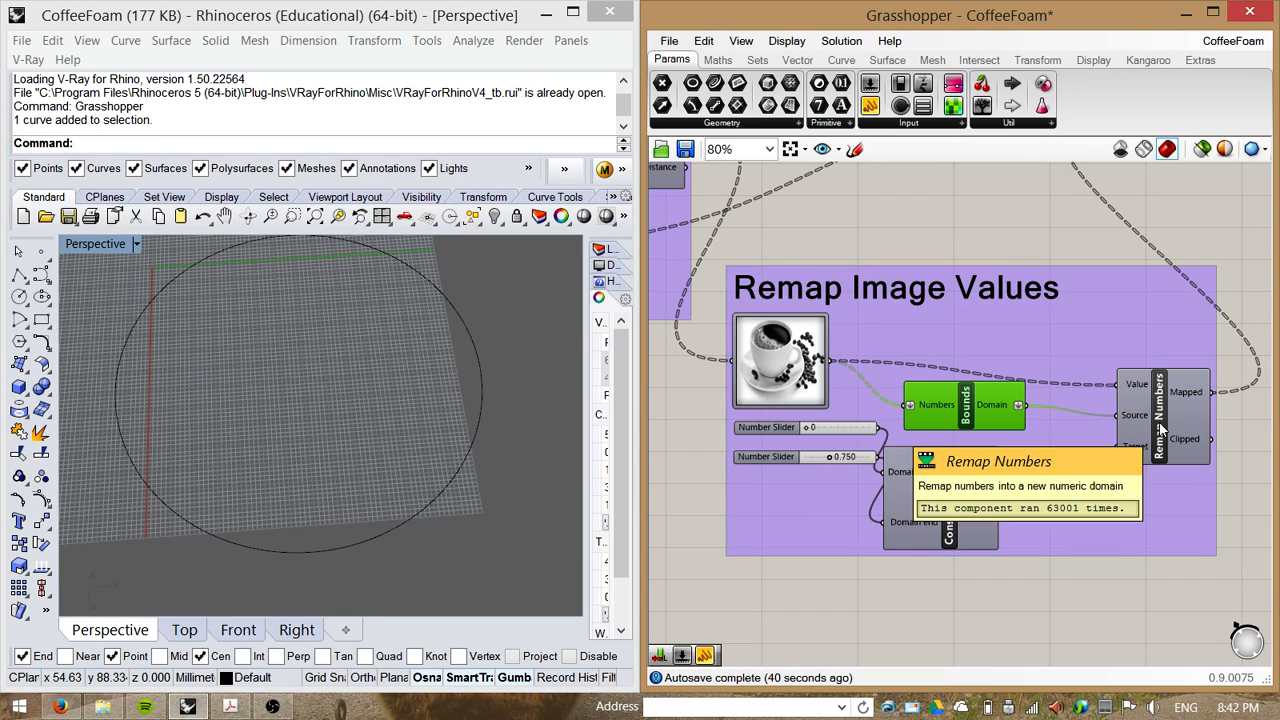
pyautogui.moveTo(959, 511); pyautogui.dragTo(1010, 523)
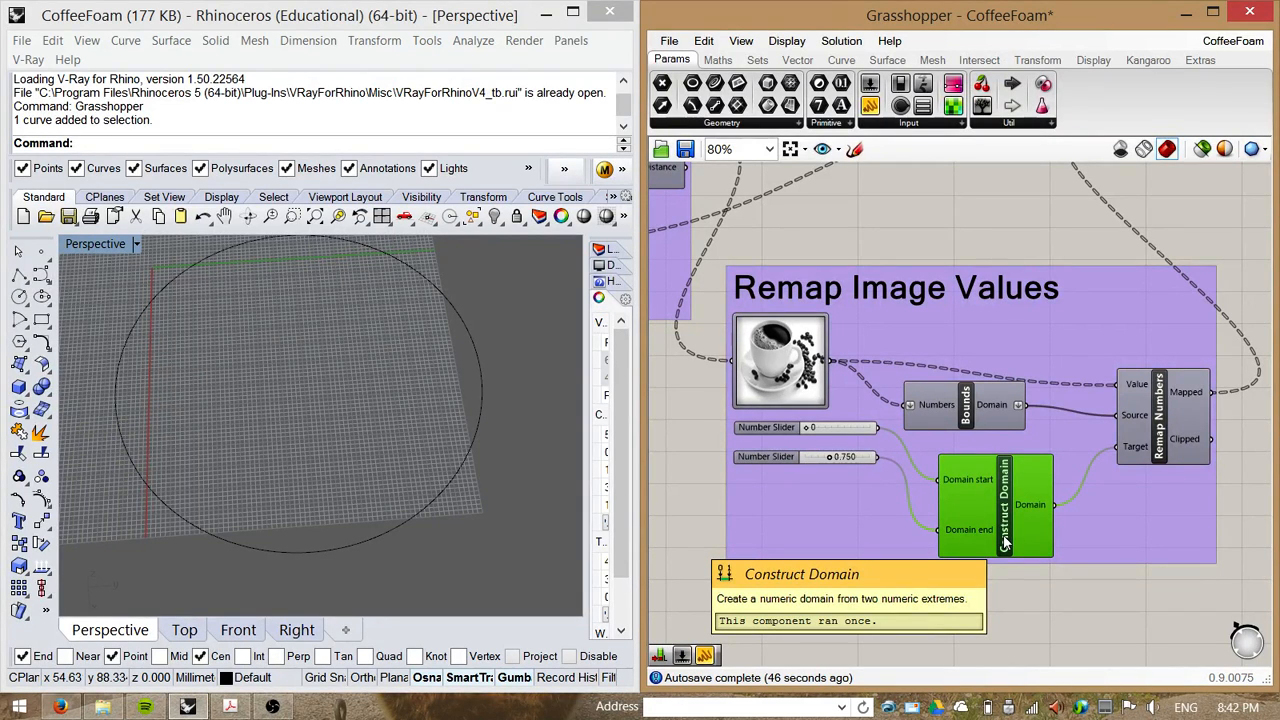
pyautogui.scroll(-1, 1005, 541)
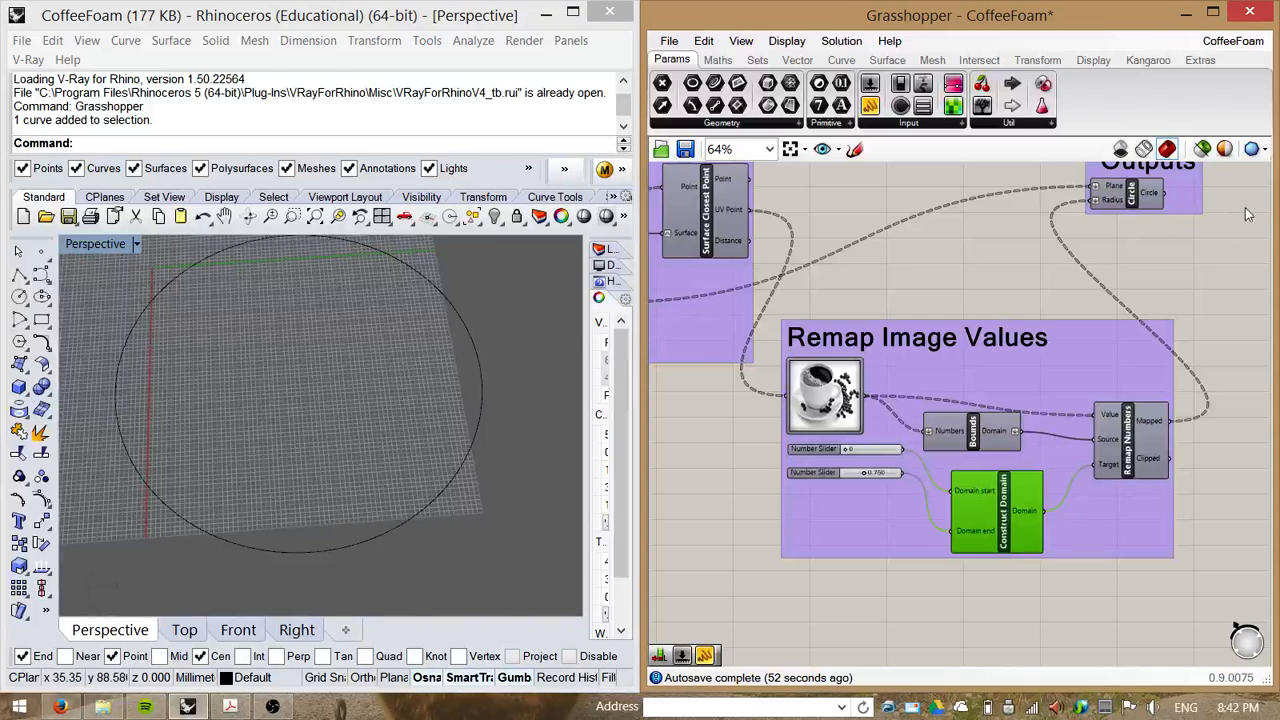
pyautogui.moveTo(1130, 203); pyautogui.dragTo(1136, 233)
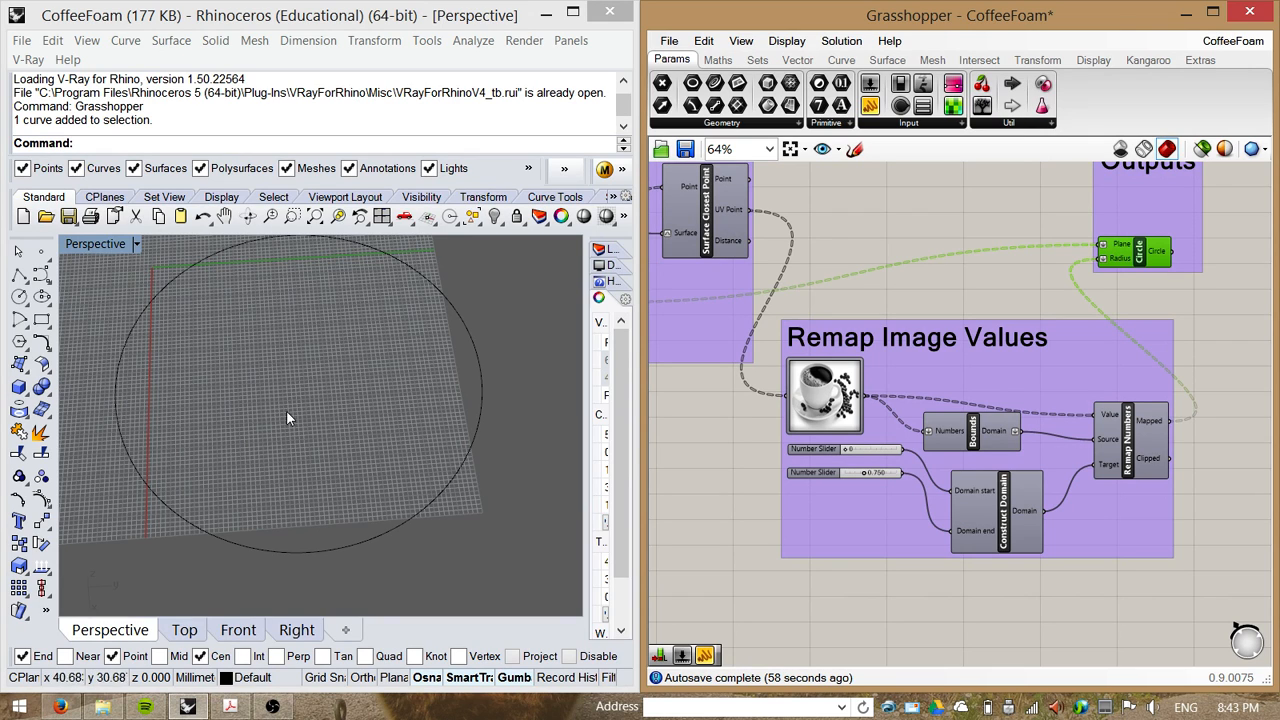
pyautogui.moveTo(962, 200); pyautogui.dragTo(1151, 312, button='right')
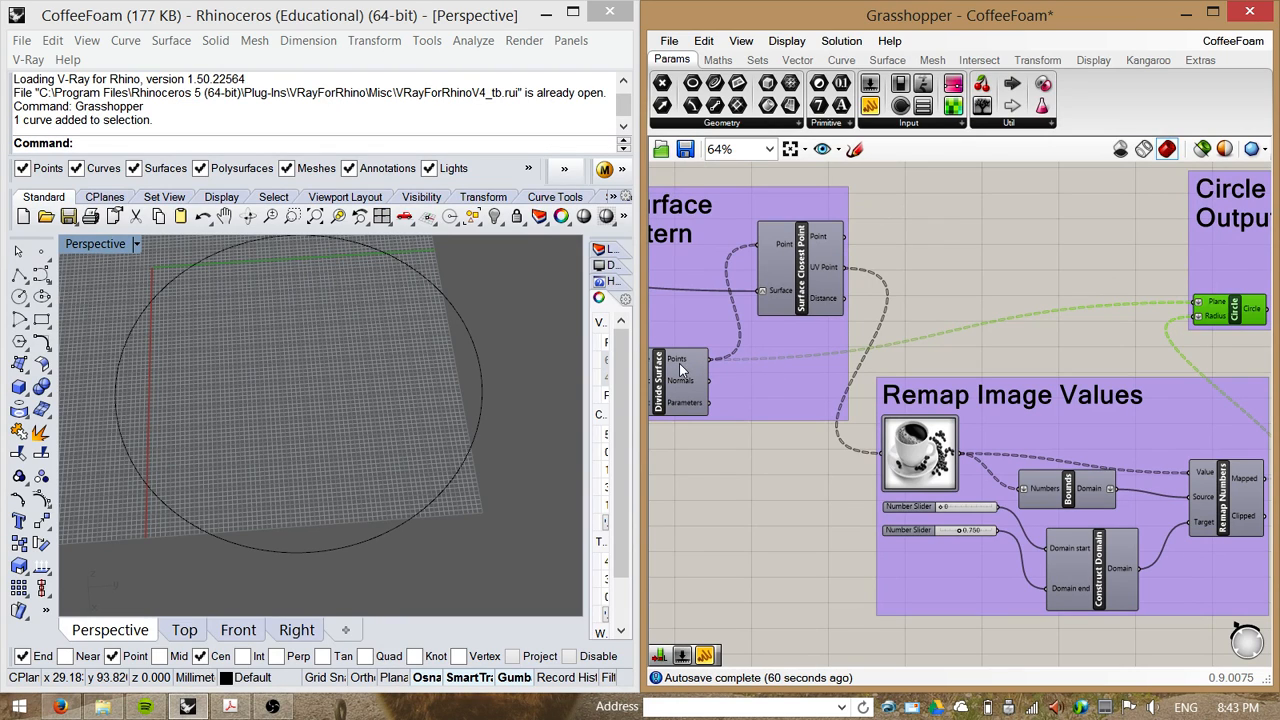
# Step: Add a Panel connected to the Image Sampler's output and scroll through its sampled values
pyautogui.moveTo(689, 366)
pyautogui.moveTo(1245, 320); pyautogui.dragTo(1105, 303, button='right')
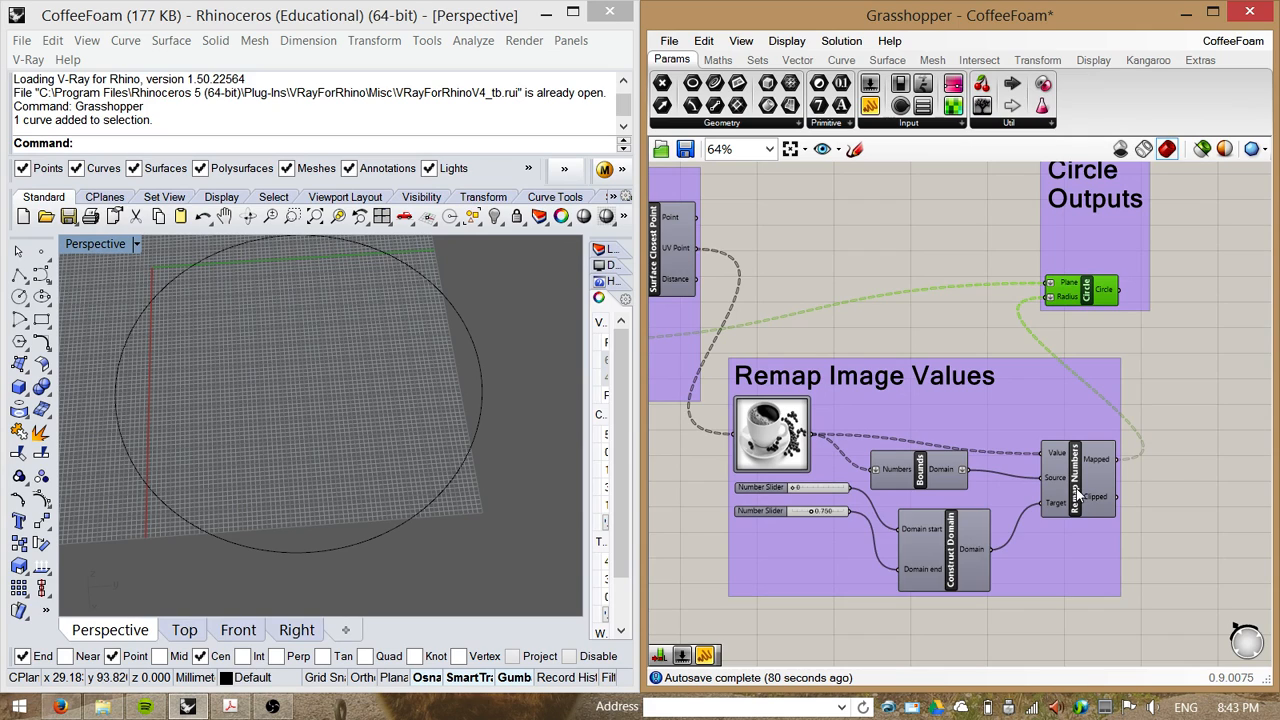
pyautogui.click(783, 423)
pyautogui.moveTo(781, 425); pyautogui.dragTo(784, 432)
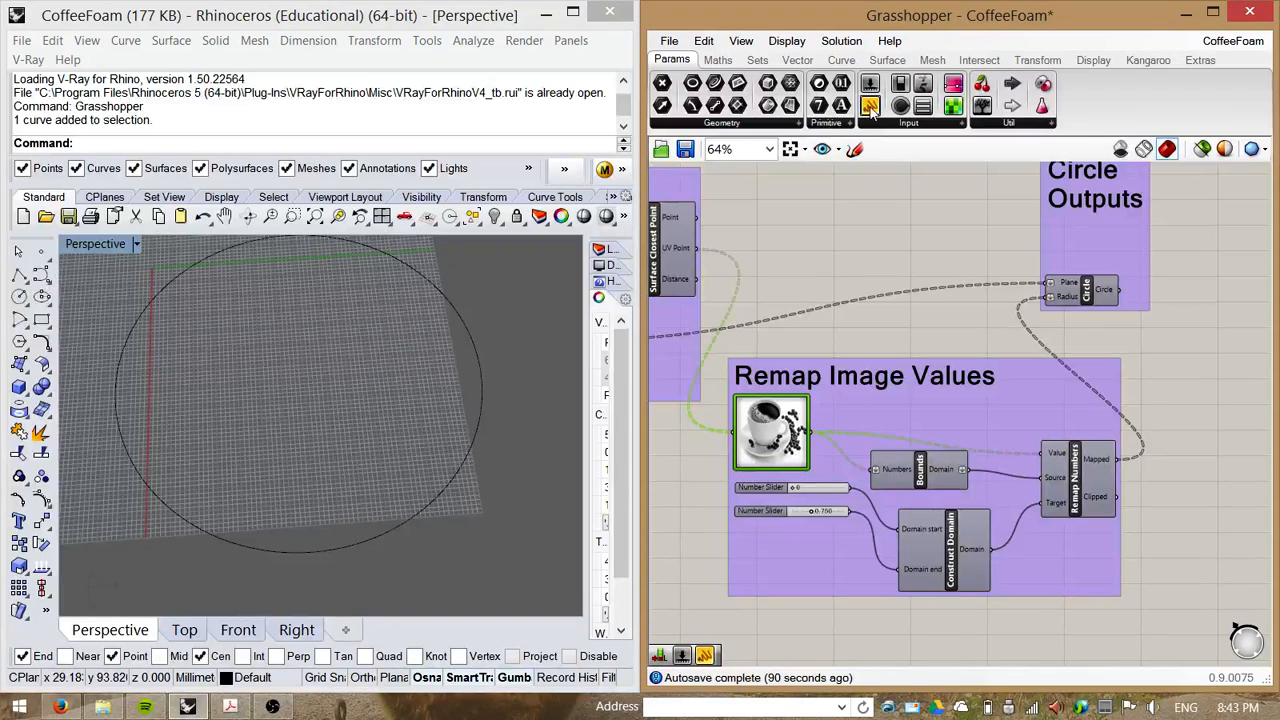
pyautogui.moveTo(872, 105); pyautogui.dragTo(937, 346)
pyautogui.moveTo(814, 431); pyautogui.dragTo(872, 286)
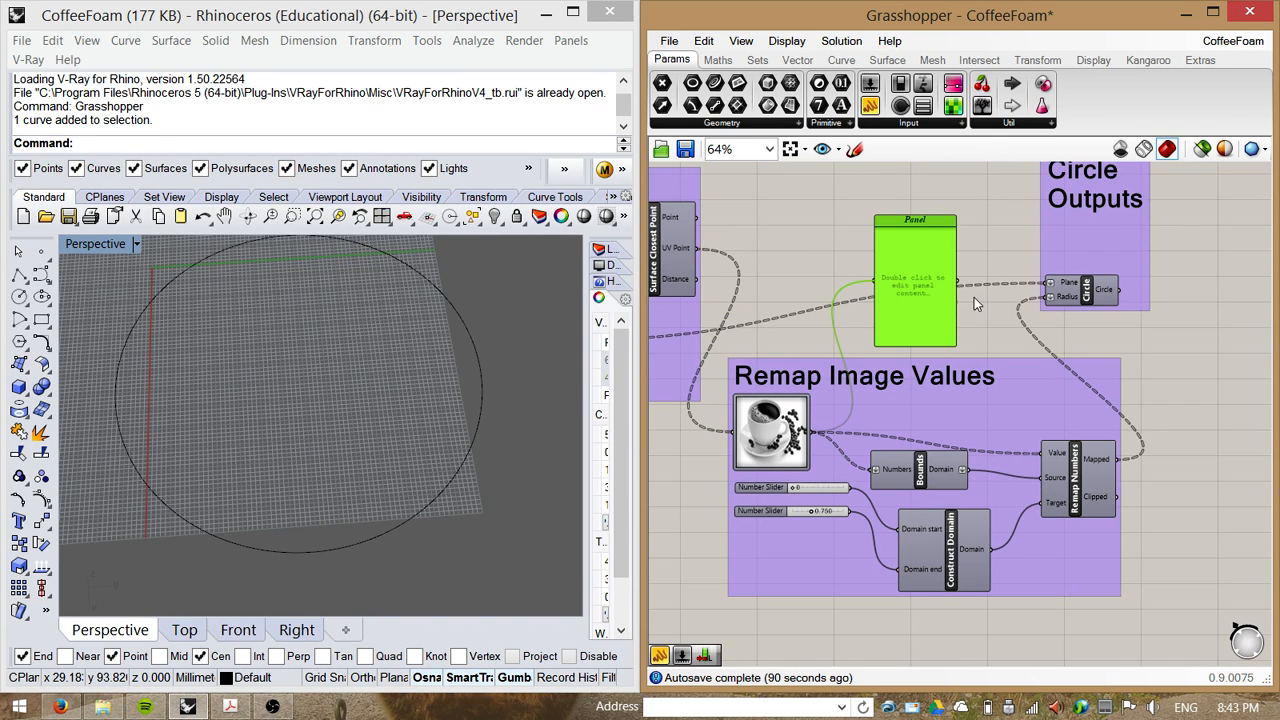
pyautogui.scroll(3, 933, 320)
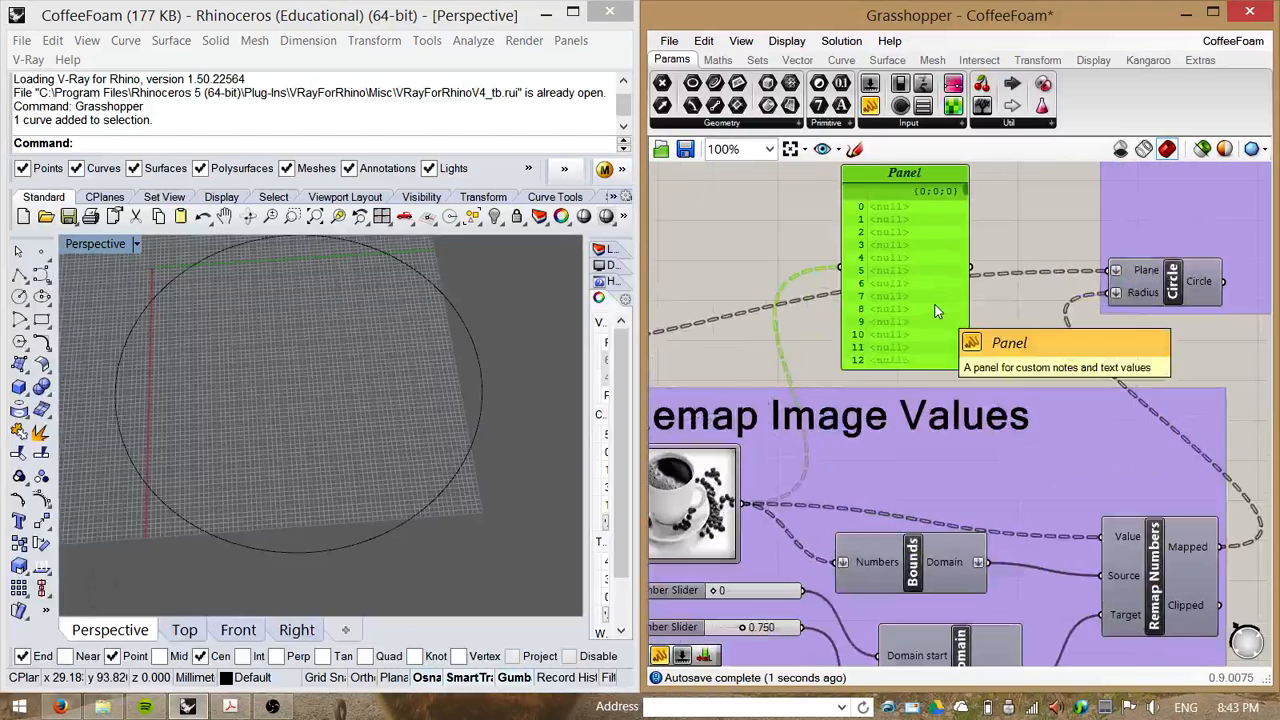
pyautogui.moveTo(966, 192); pyautogui.dragTo(956, 282)
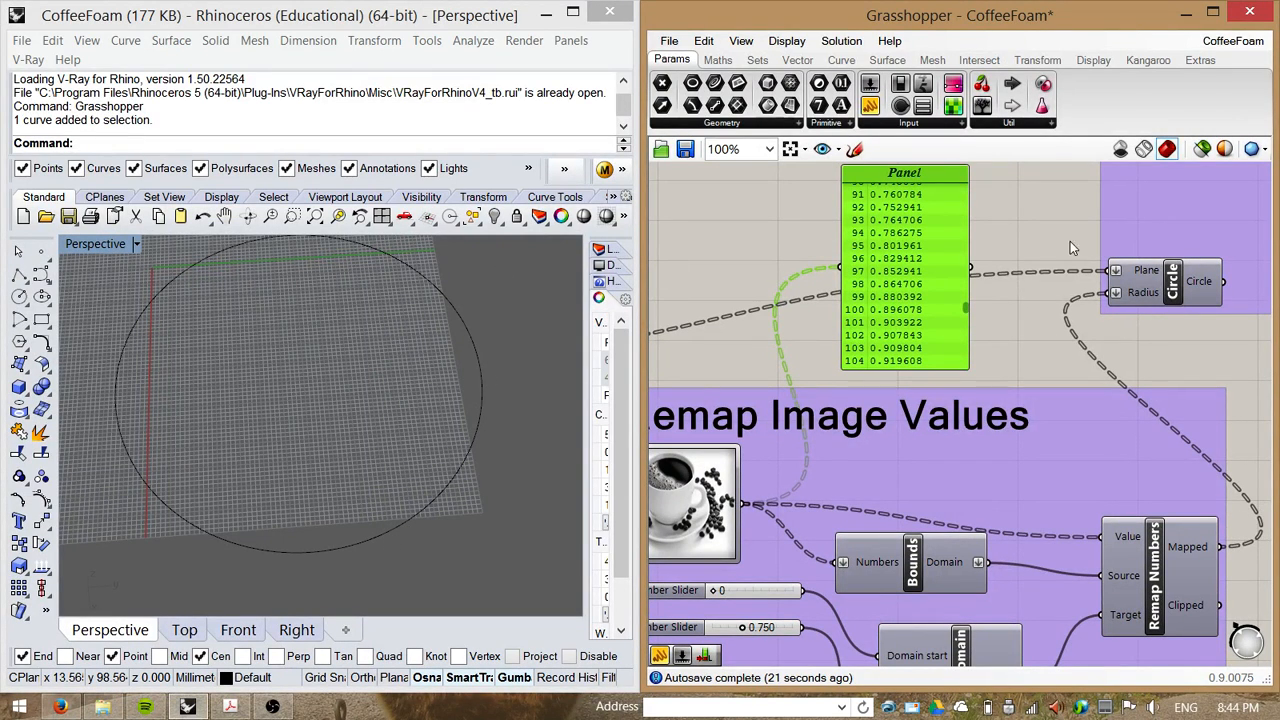
# Step: Reposition the Construct Domain component, the 0.750 Number Slider and the Remap Numbers component inside the Remap Image Values group
pyautogui.click(1006, 312)
pyautogui.moveTo(970, 414); pyautogui.dragTo(966, 318, button='right')
pyautogui.scroll(-1, 950, 318)
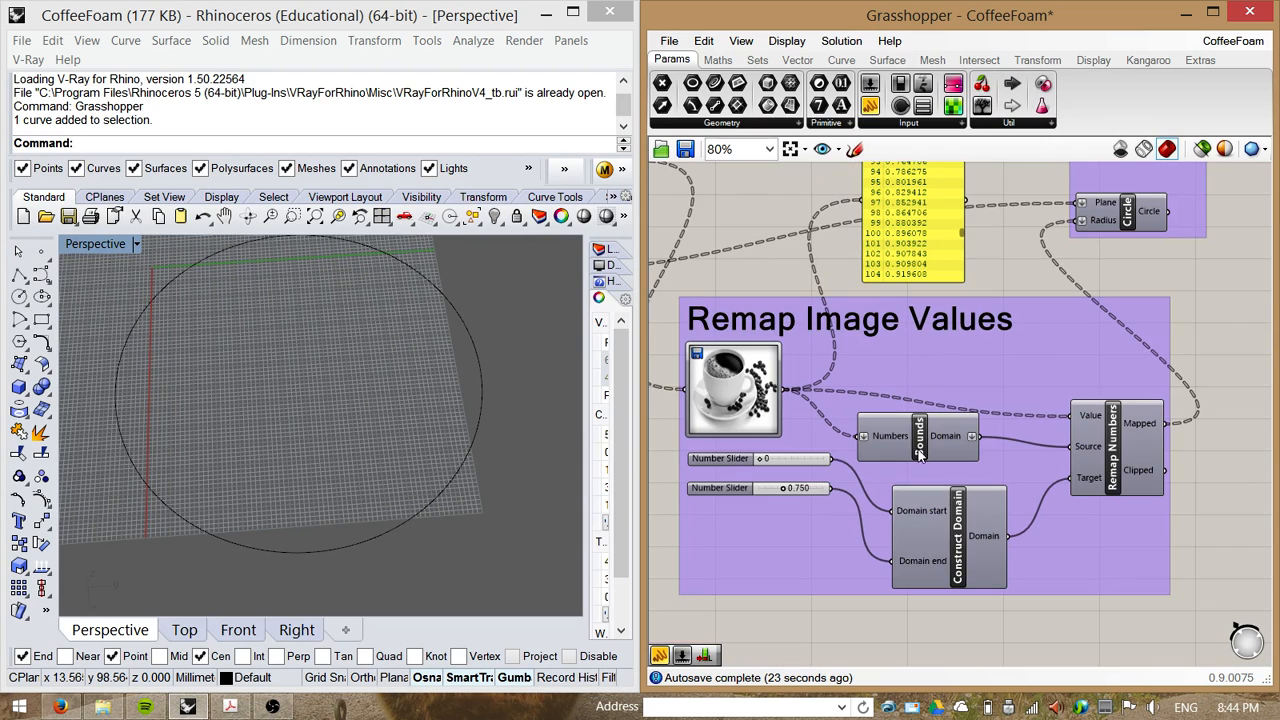
pyautogui.moveTo(914, 521); pyautogui.dragTo(882, 513)
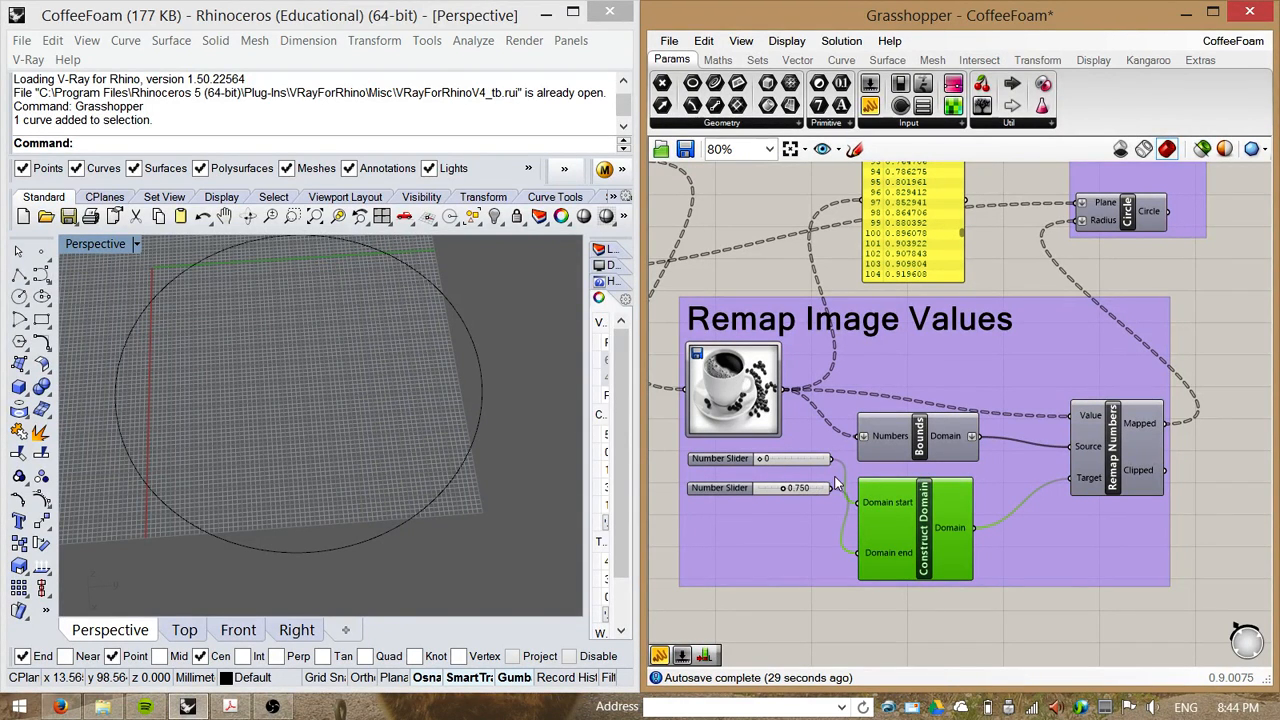
pyautogui.moveTo(745, 495); pyautogui.dragTo(737, 505)
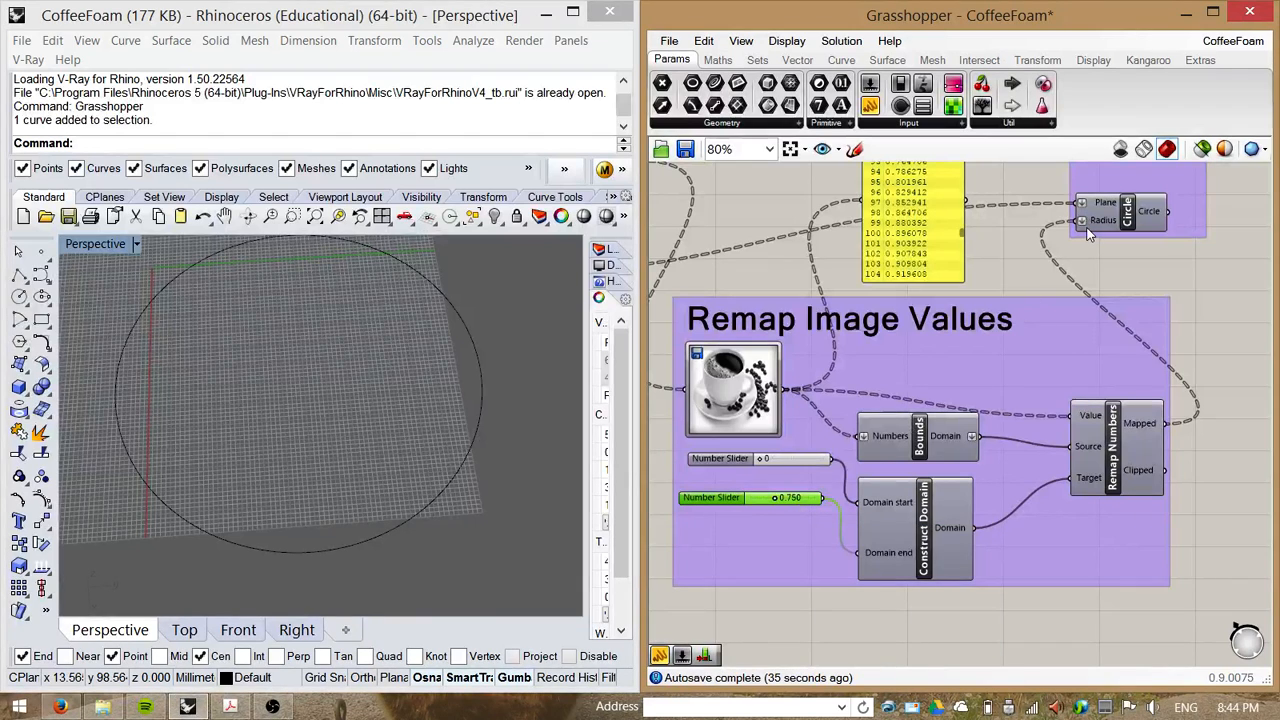
pyautogui.moveTo(1090, 233)
pyautogui.moveTo(1125, 480); pyautogui.dragTo(1072, 507)
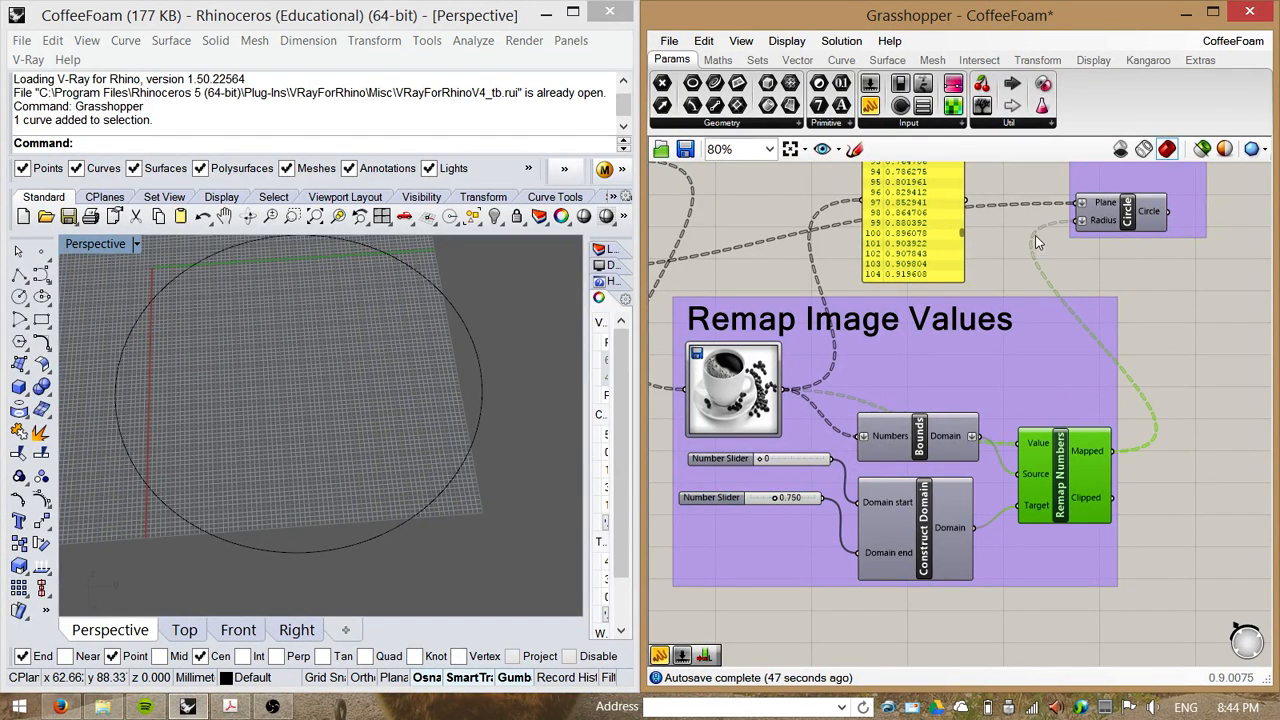
# Step: Turn on the Circle component's preview and orbit the viewport to inspect the resulting circles
pyautogui.click(1128, 212)
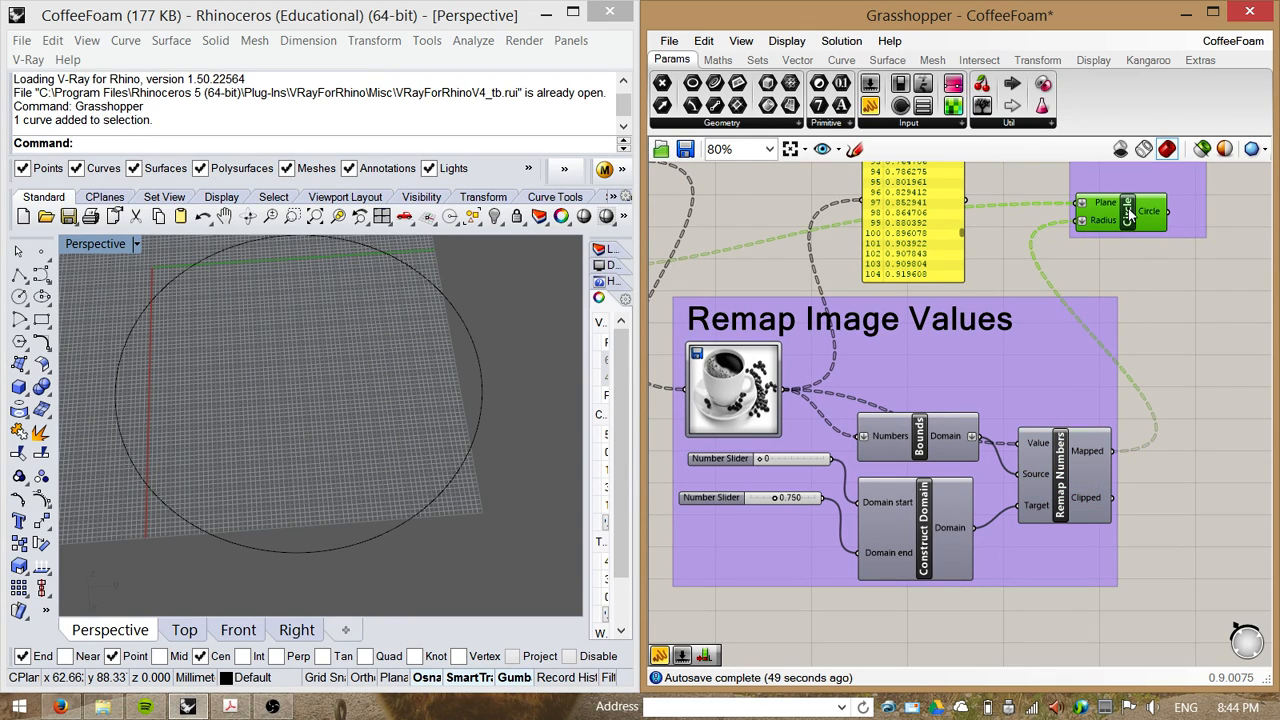
pyautogui.rightClick(1130, 212)
pyautogui.click(1088, 245)
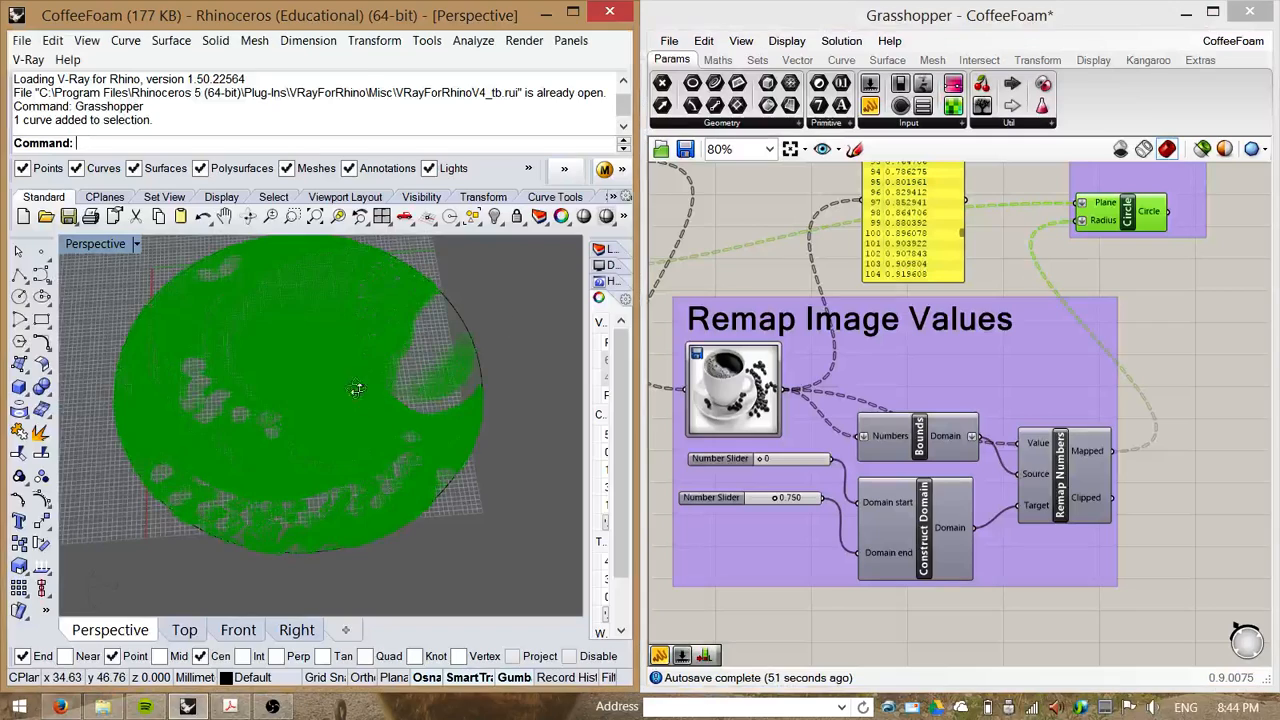
pyautogui.moveTo(357, 386); pyautogui.dragTo(384, 415, button='right')
pyautogui.click(1203, 346)
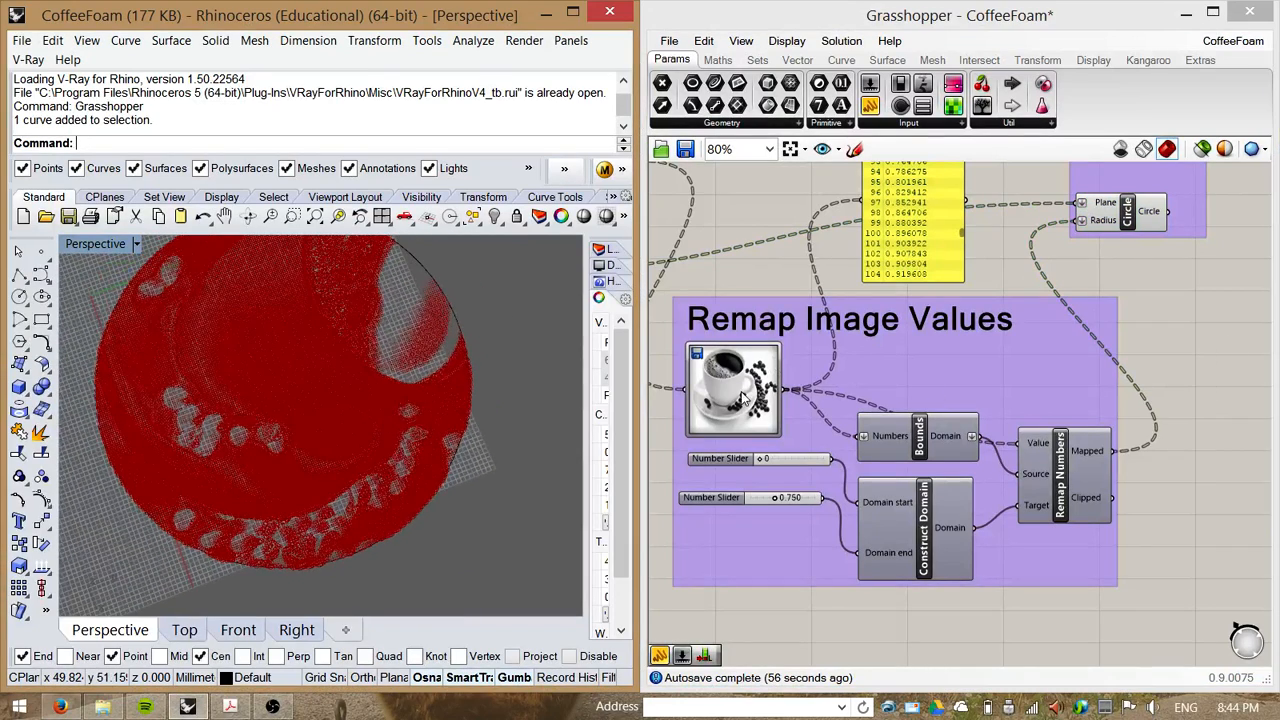
pyautogui.moveTo(477, 489); pyautogui.dragTo(598, 452, button='right')
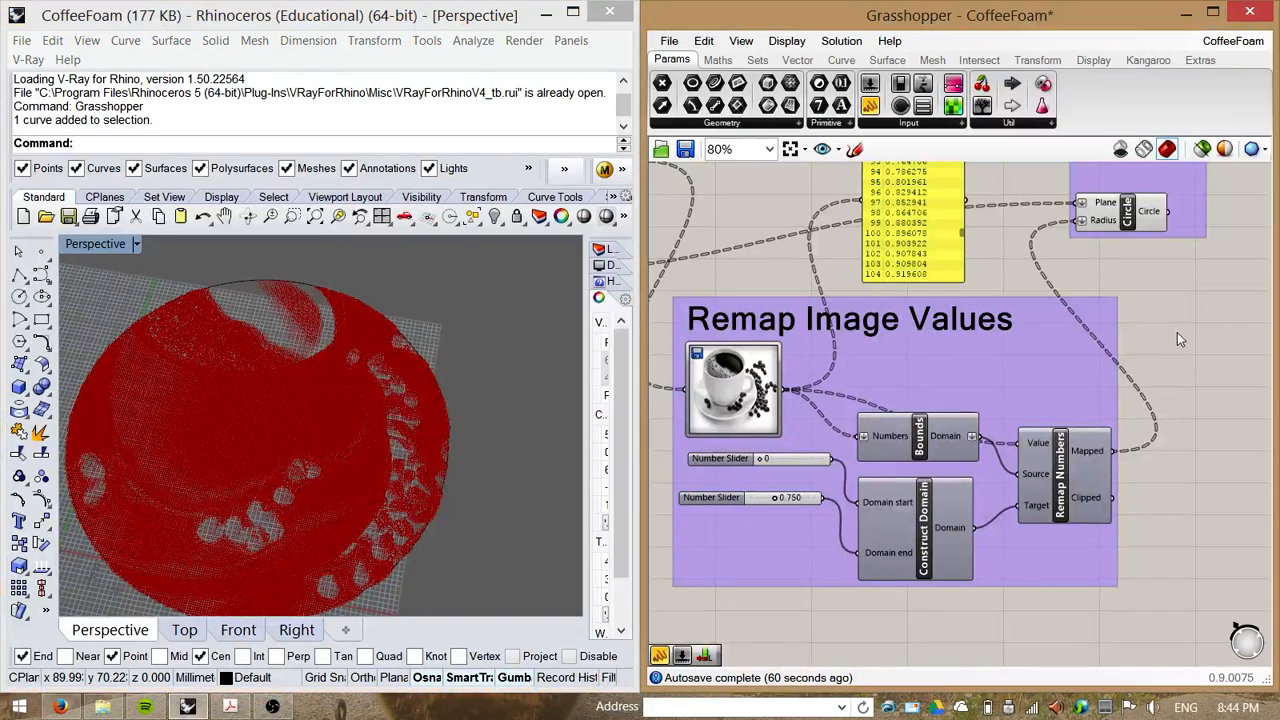
# Step: Delete the Panel showing the Image Sampler values
pyautogui.moveTo(1168, 337); pyautogui.dragTo(1199, 390, button='right')
pyautogui.scroll(-2, 1186, 324)
pyautogui.scroll(-1, 1190, 398)
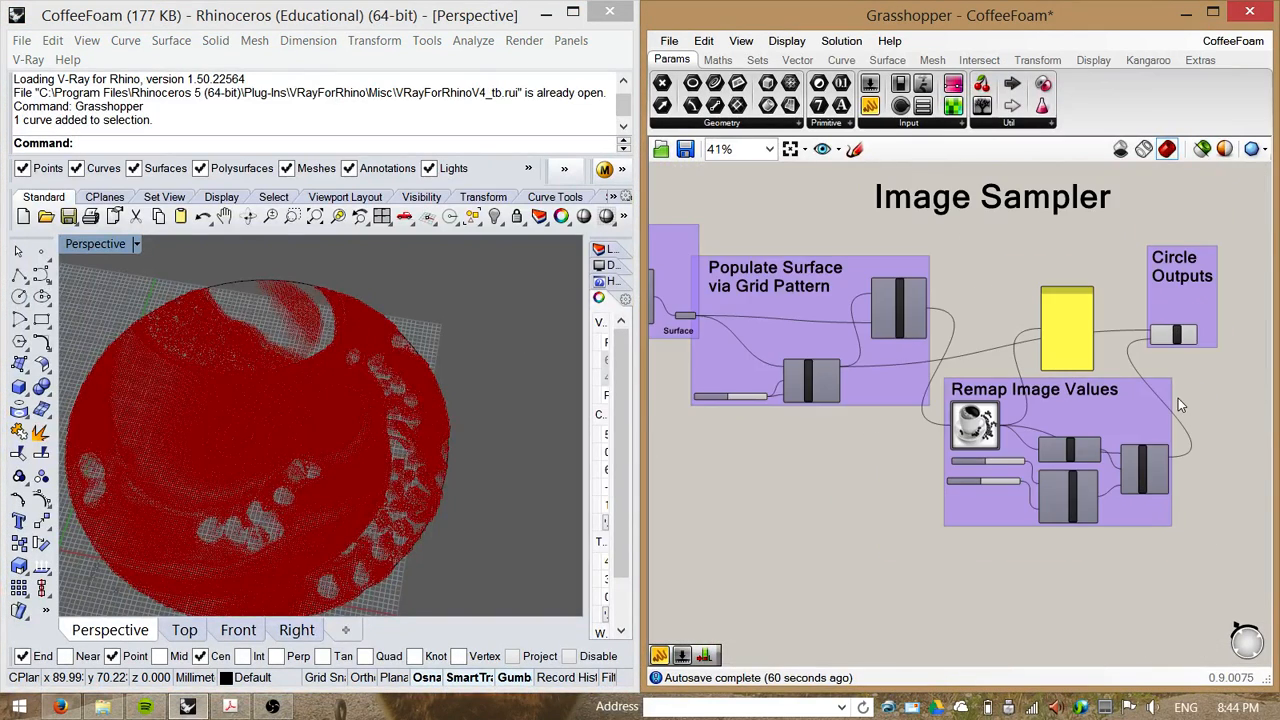
pyautogui.scroll(2, 1078, 313)
pyautogui.click(1024, 298)
pyautogui.press('Delete')
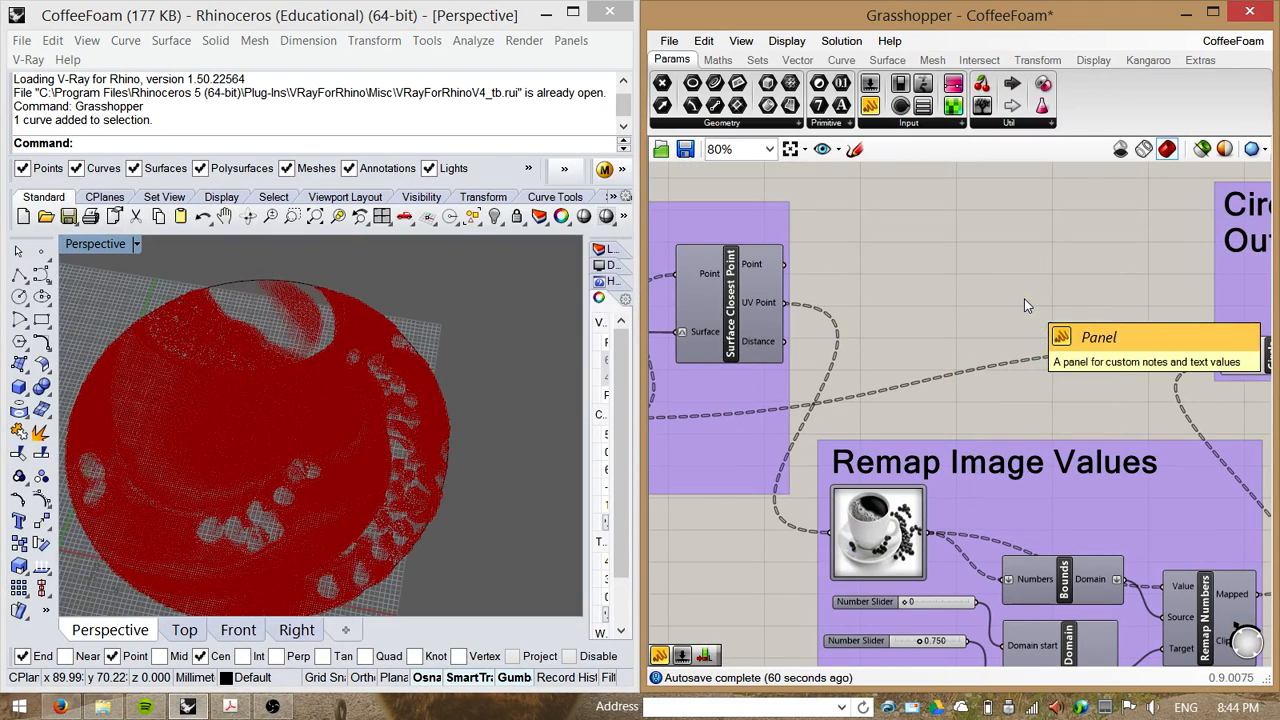
# Step: Move the Remap Image Values group lower beneath the Circle Outputs group and review the whole definition
pyautogui.scroll(-2, 871, 278)
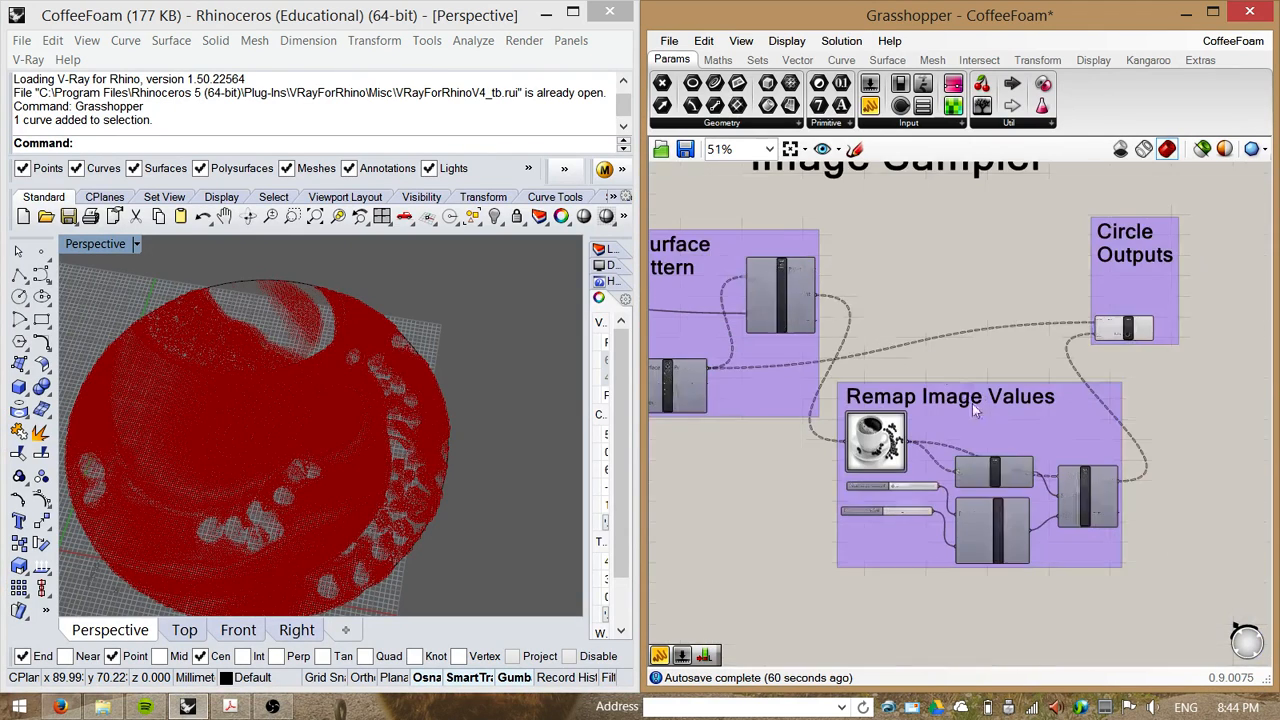
pyautogui.moveTo(1003, 450); pyautogui.dragTo(1028, 480)
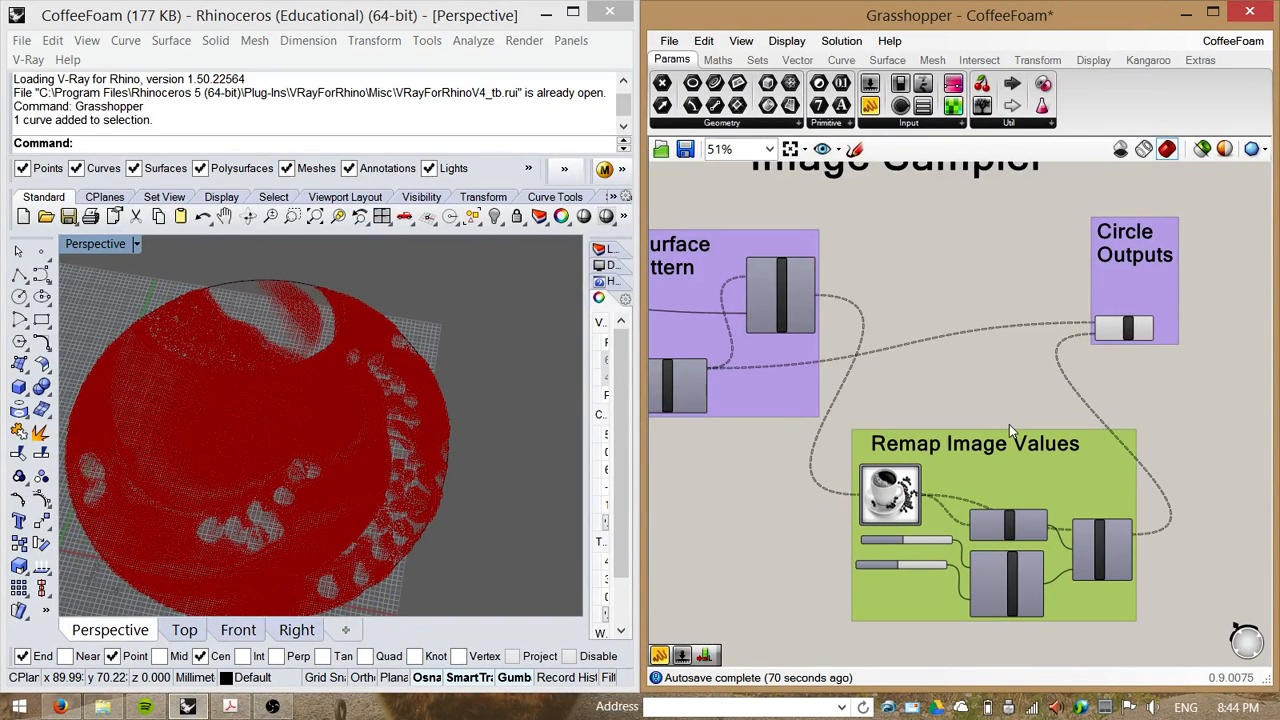
pyautogui.scroll(-1, 990, 412)
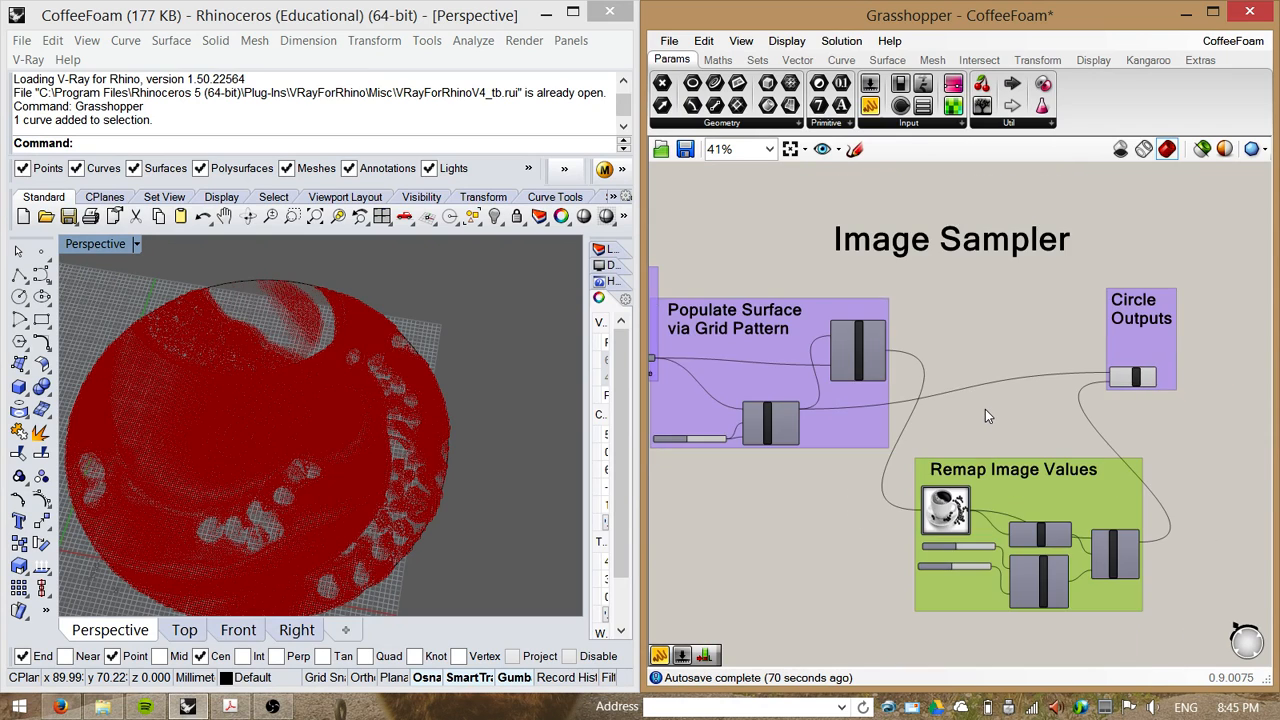
pyautogui.scroll(-2, 984, 409)
pyautogui.moveTo(984, 409); pyautogui.dragTo(1002, 617, button='right')
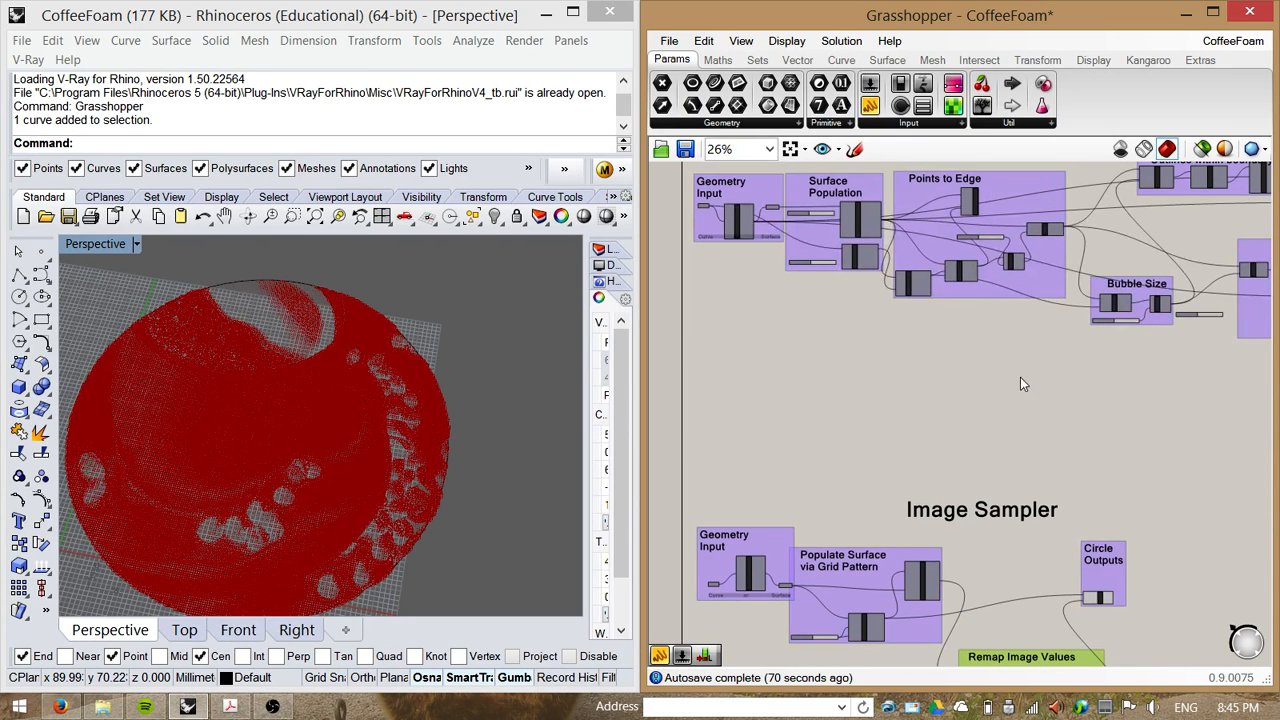
pyautogui.moveTo(1020, 377); pyautogui.dragTo(957, 461, button='right')
pyautogui.scroll(-1, 888, 454)
pyautogui.moveTo(1067, 473)
pyautogui.mouseDown(button='right')
pyautogui.moveTo(903, 471)
pyautogui.moveTo(1059, 463)
pyautogui.mouseUp(button='right')
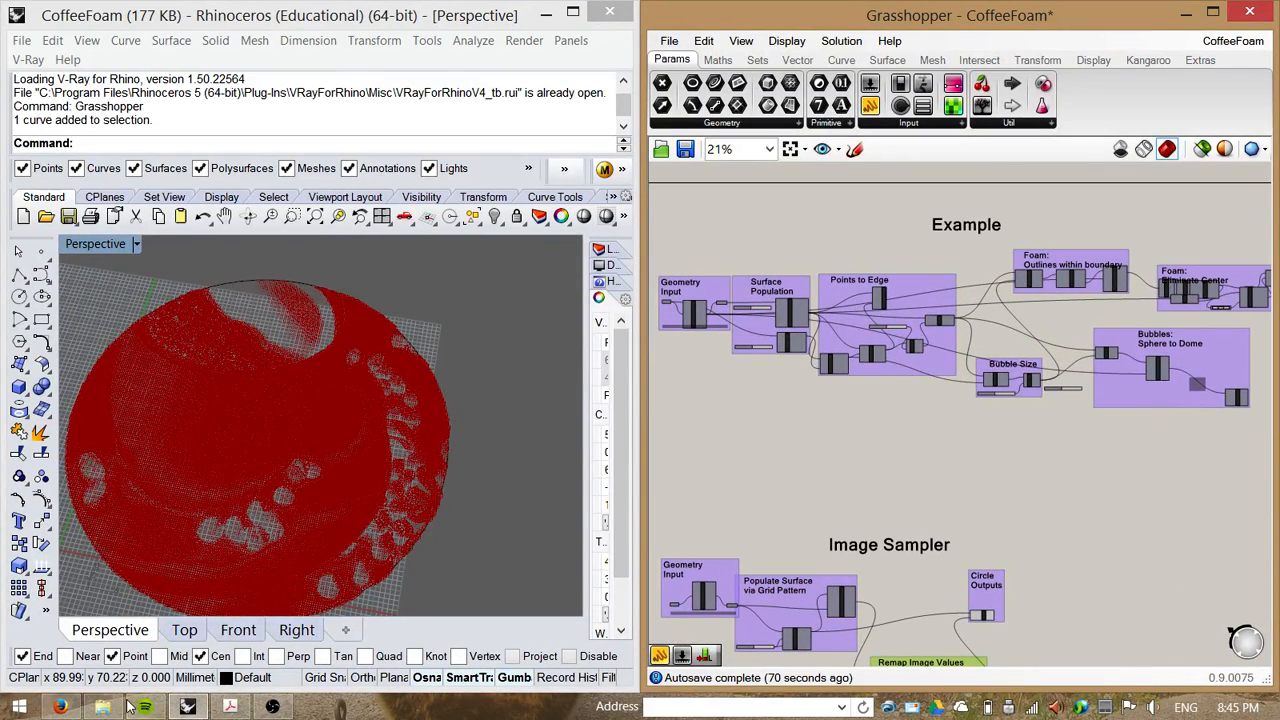
pyautogui.click(272, 707)
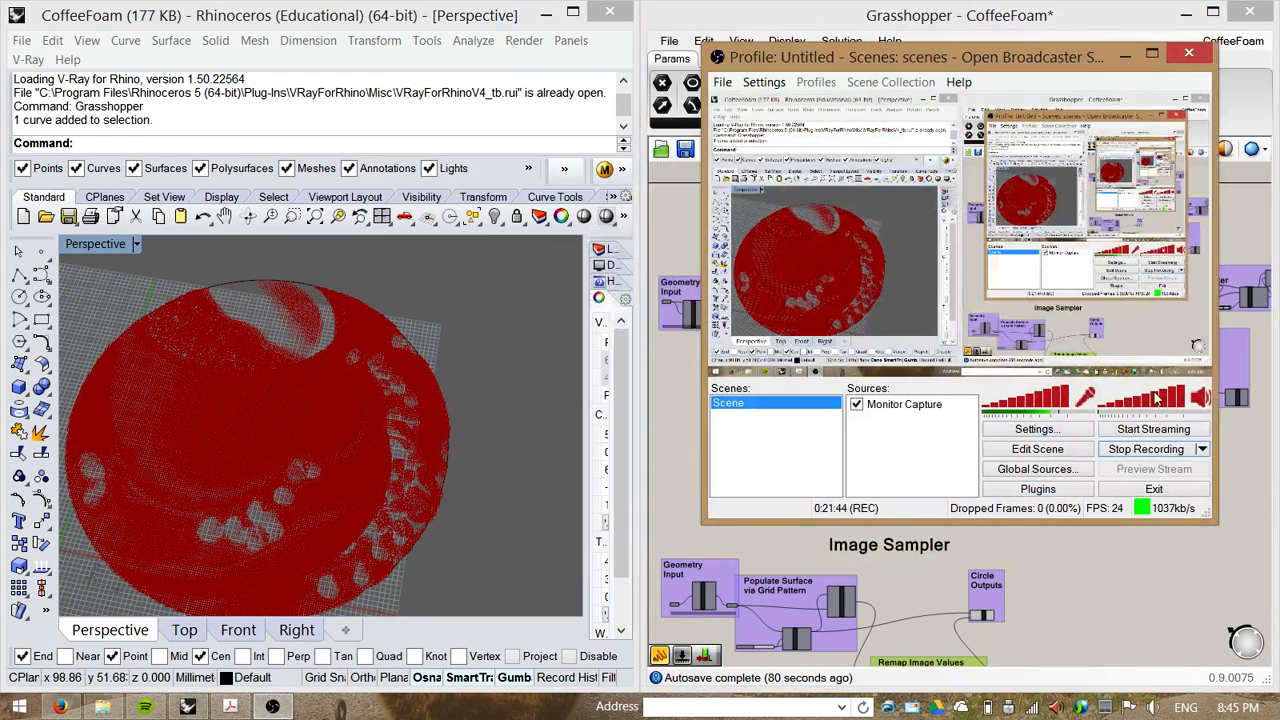